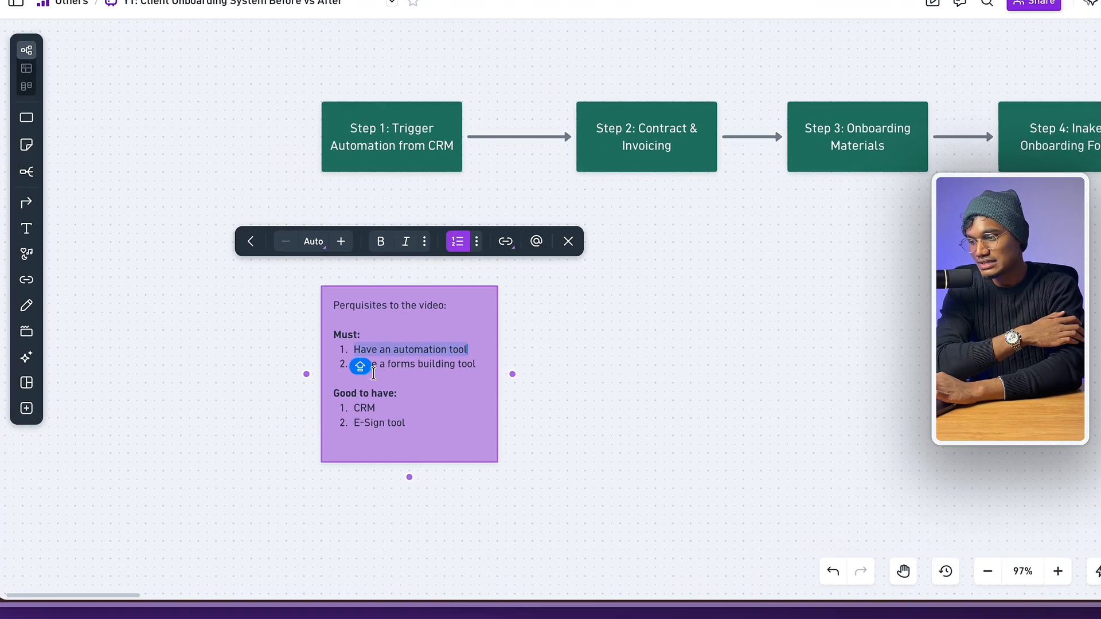
- Review the forms-building, CRM and E-Sign prerequisites on the Whimsical board, then go to the CRM tab
triple_click(336, 413)
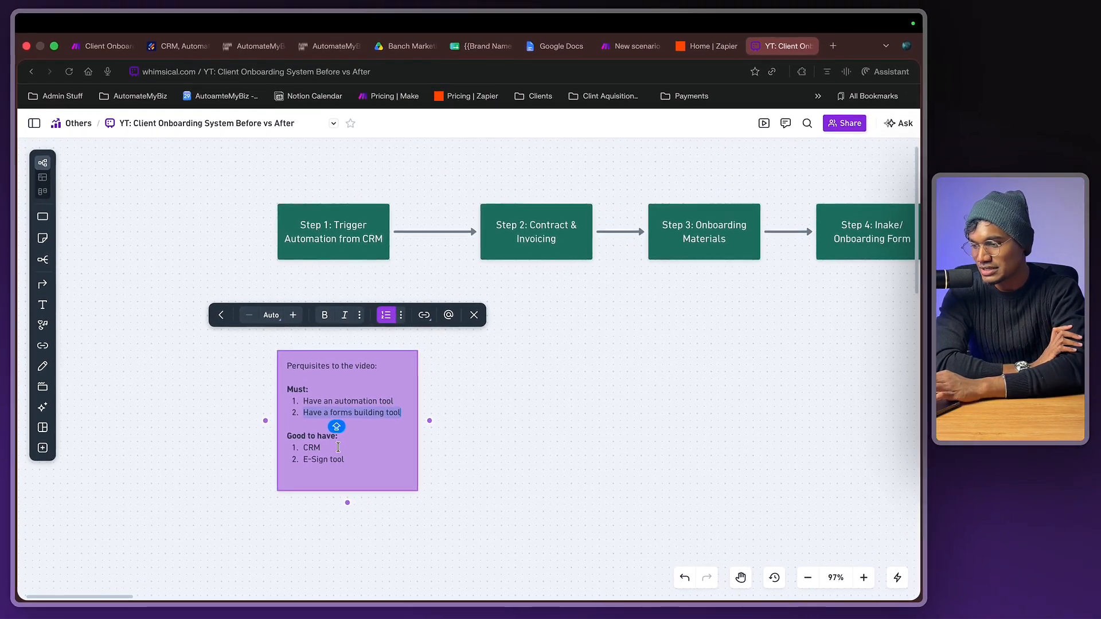
left_click(416, 375)
double_click(407, 378)
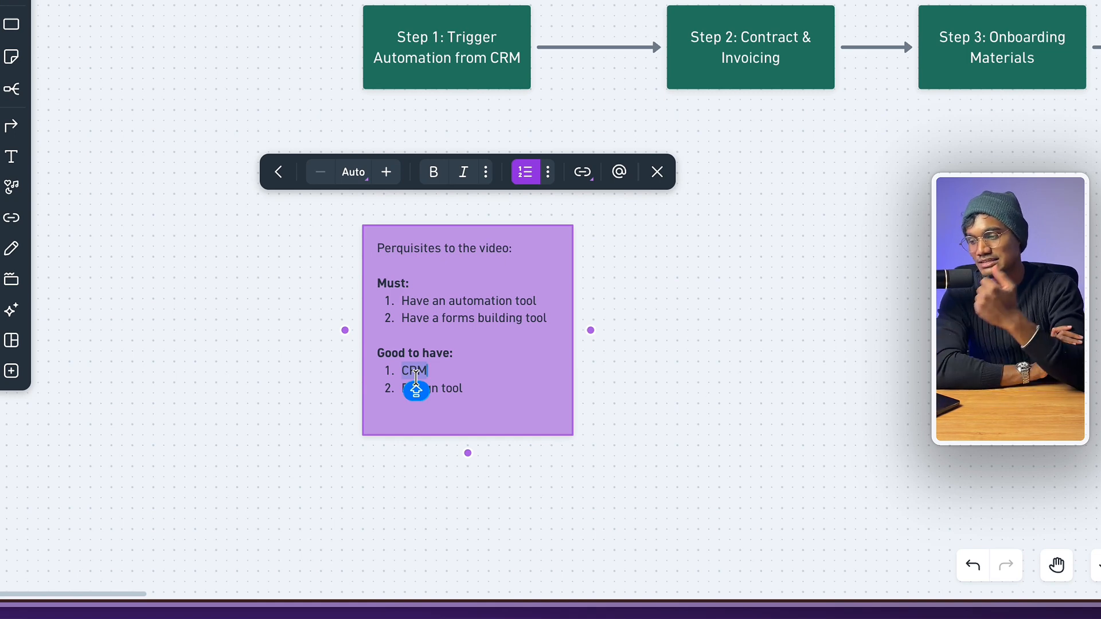
left_click(461, 388)
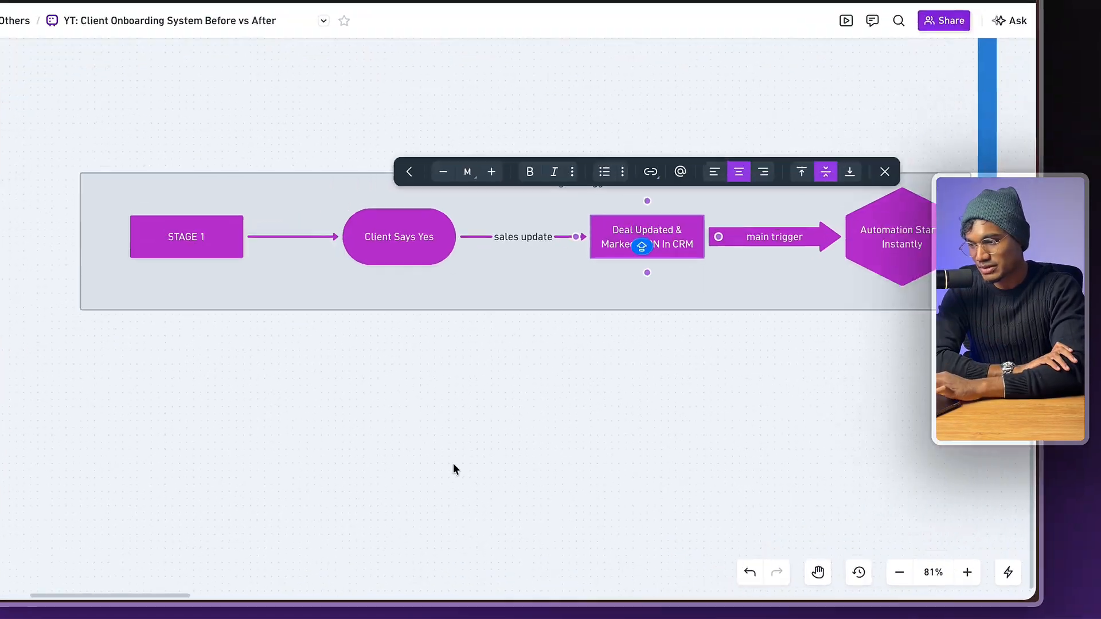
left_click(455, 466)
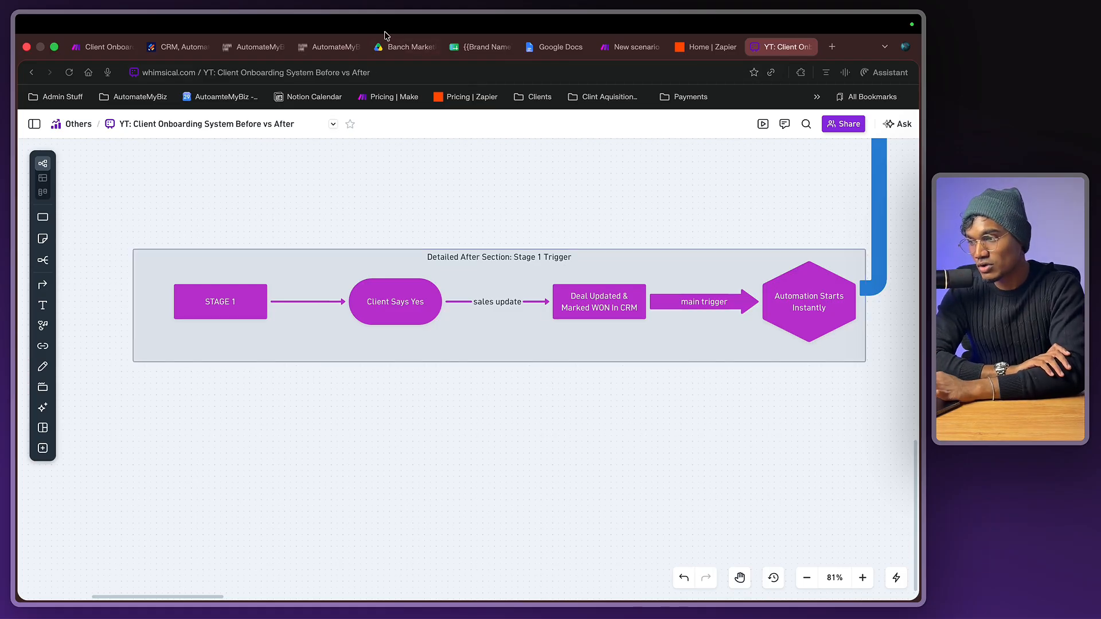
left_click(324, 47)
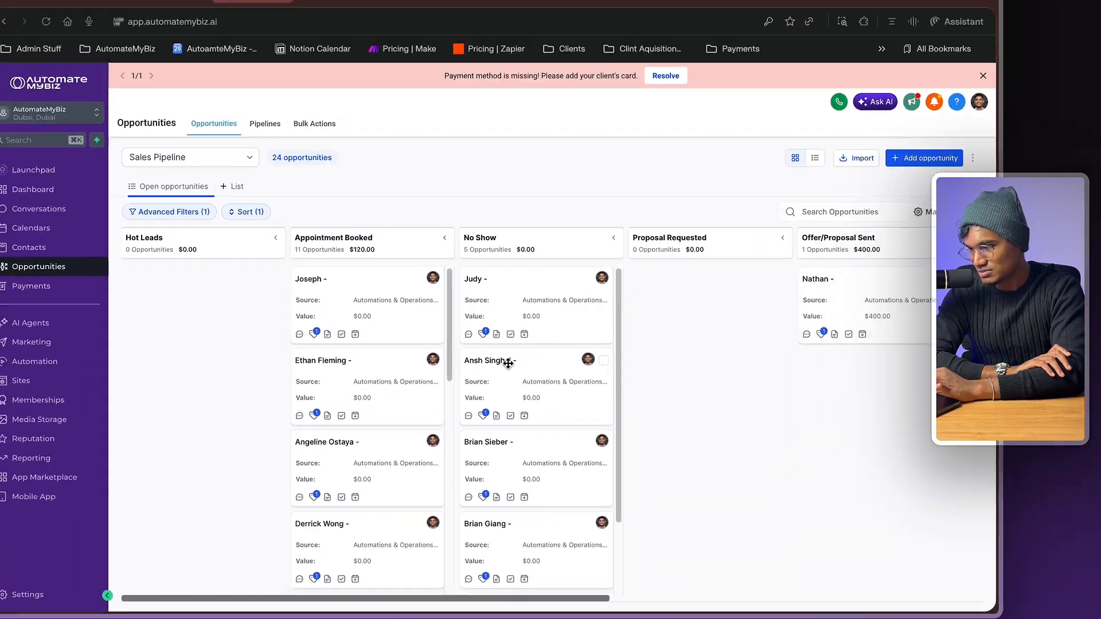
- Scroll to the Contract column and open the Oxford Business Services opportunity card for editing
scroll(670, 324, "right", 10)
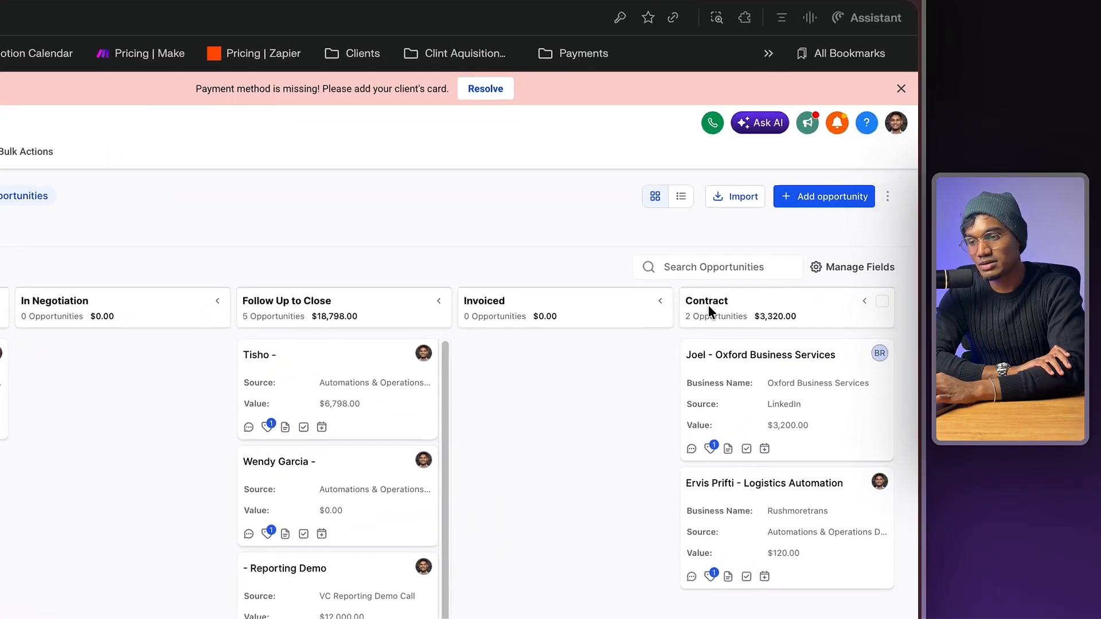
double_click(707, 303)
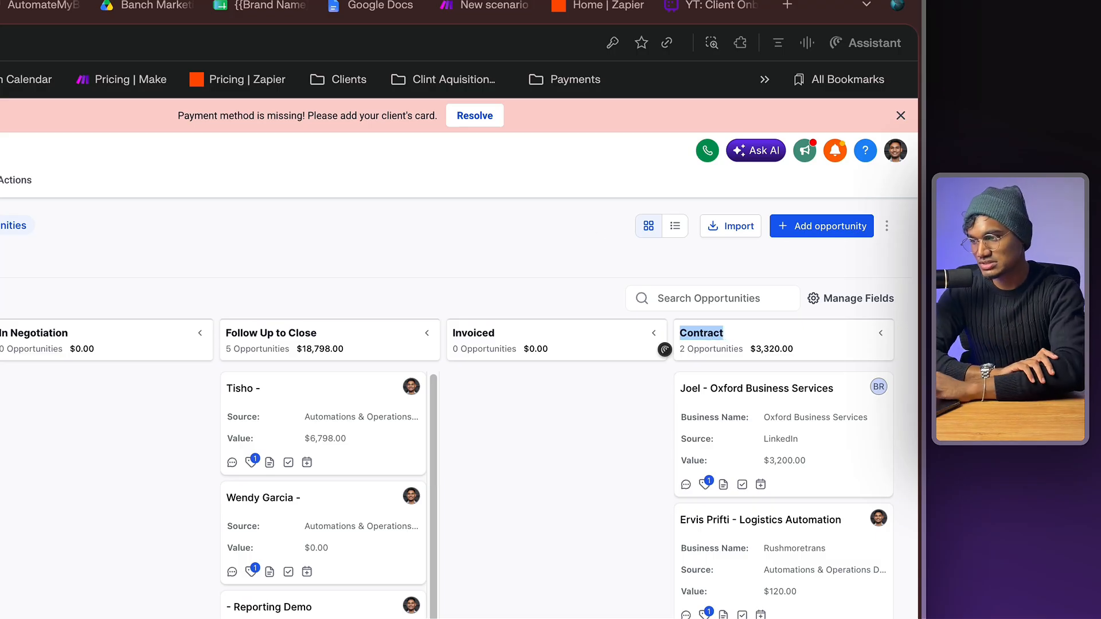
left_click(791, 447)
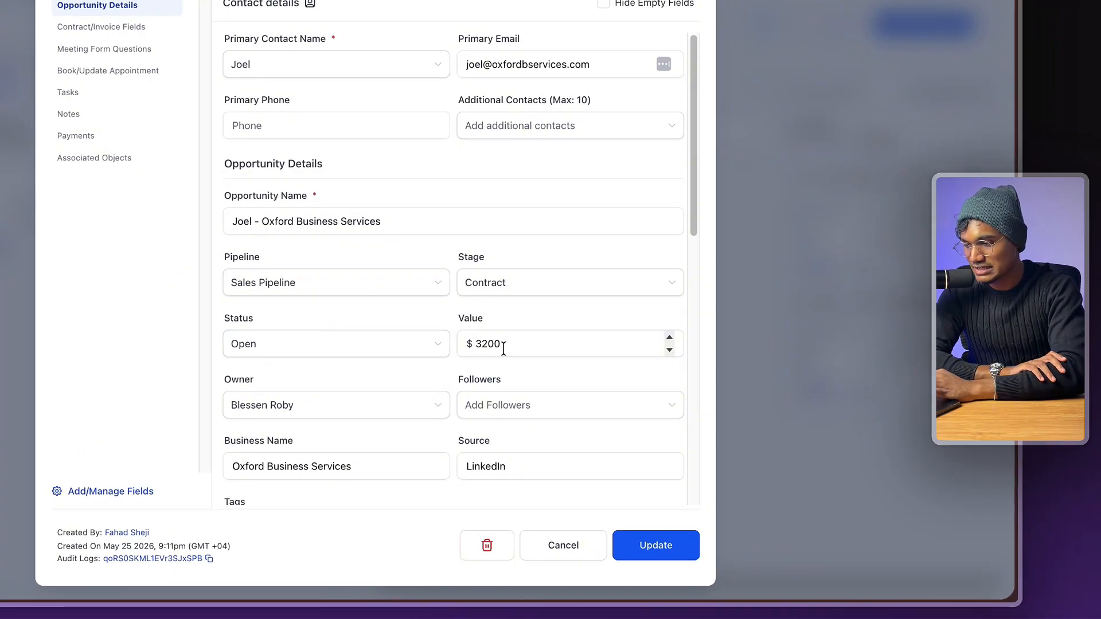
- Review the deal value of 3200, the business name, and the Opted Service and Pricing Type choices
double_click(584, 376)
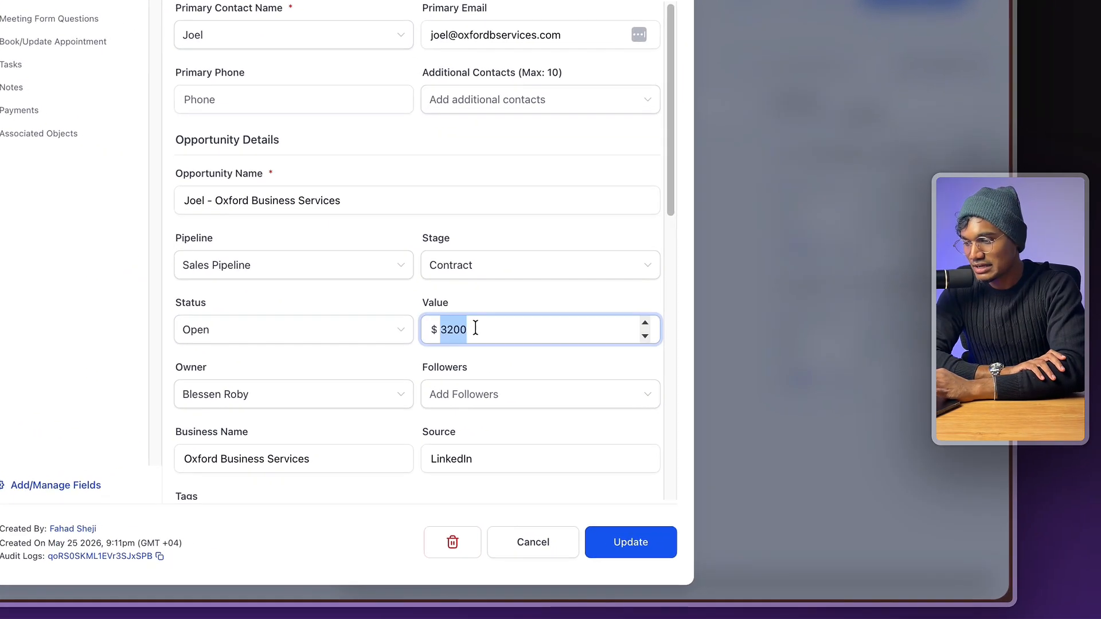
double_click(466, 326)
scroll(467, 326, "down", 3)
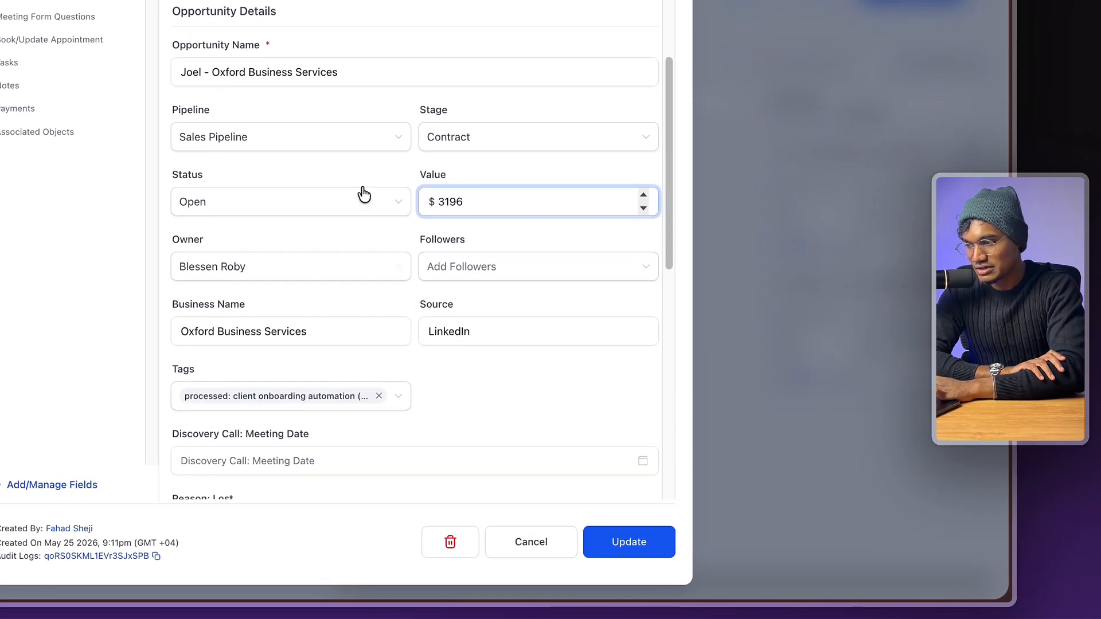
left_click(312, 330)
triple_click(312, 331)
scroll(311, 333, "down", 8)
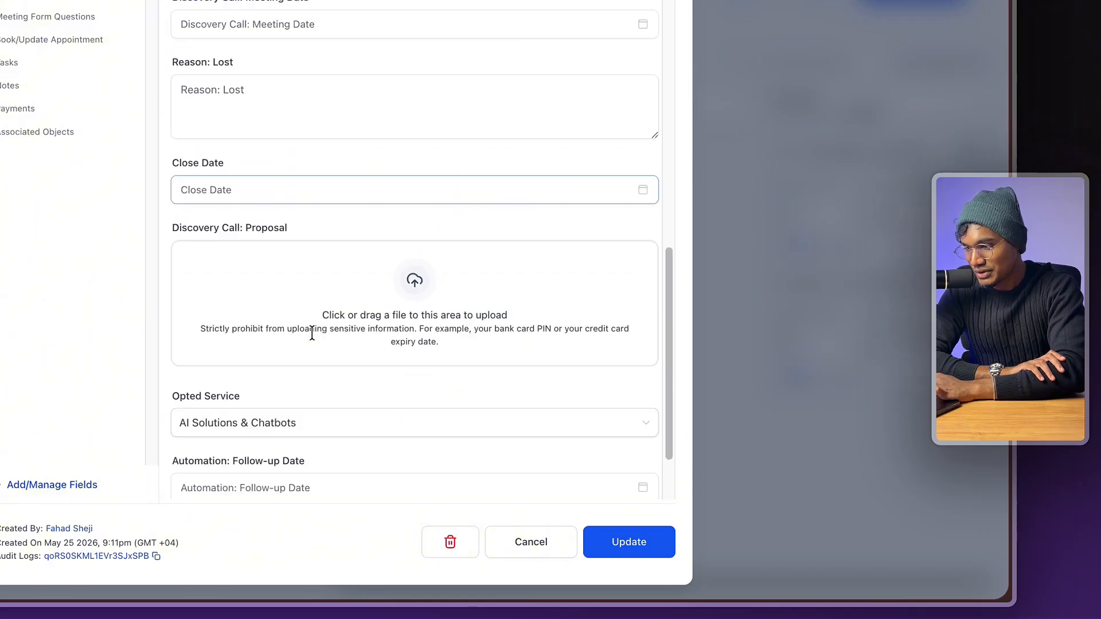
scroll(312, 333, "down", 2)
left_click(312, 341)
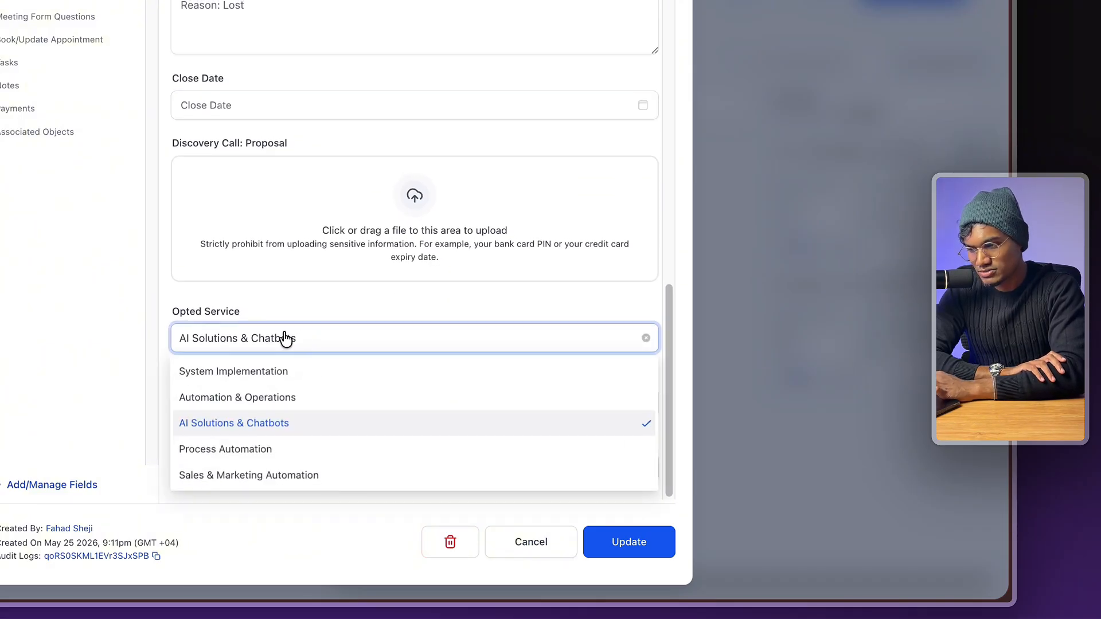
left_click(324, 310)
left_click(266, 467)
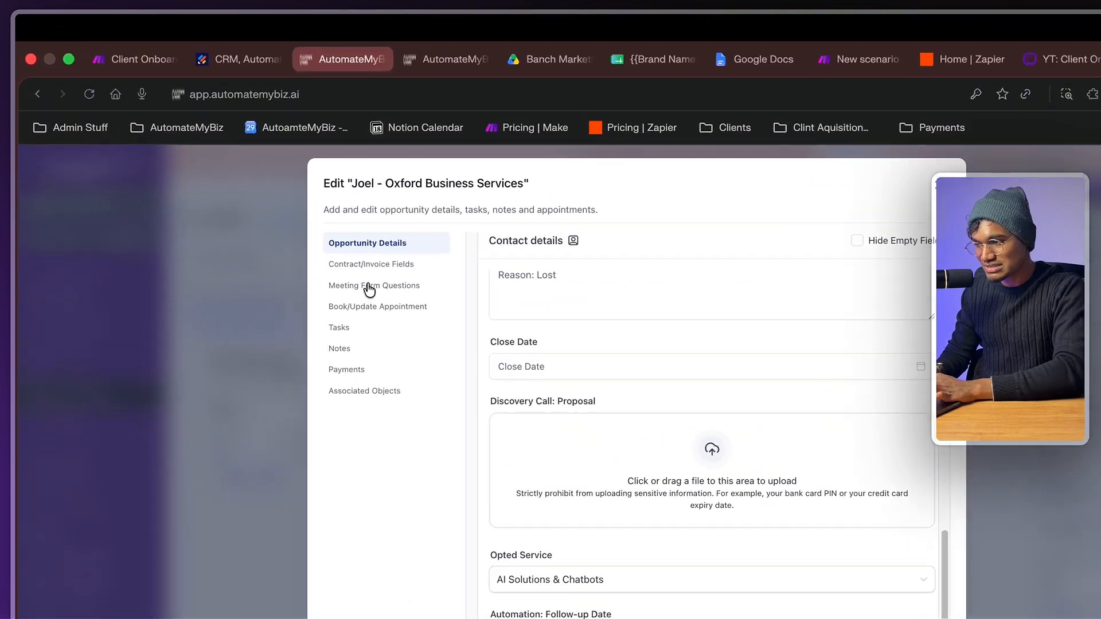
- Go to the Contract/Invoice Fields section, discard the unsaved edits, and review the Project Scope fields
left_click(276, 211)
left_click(861, 568)
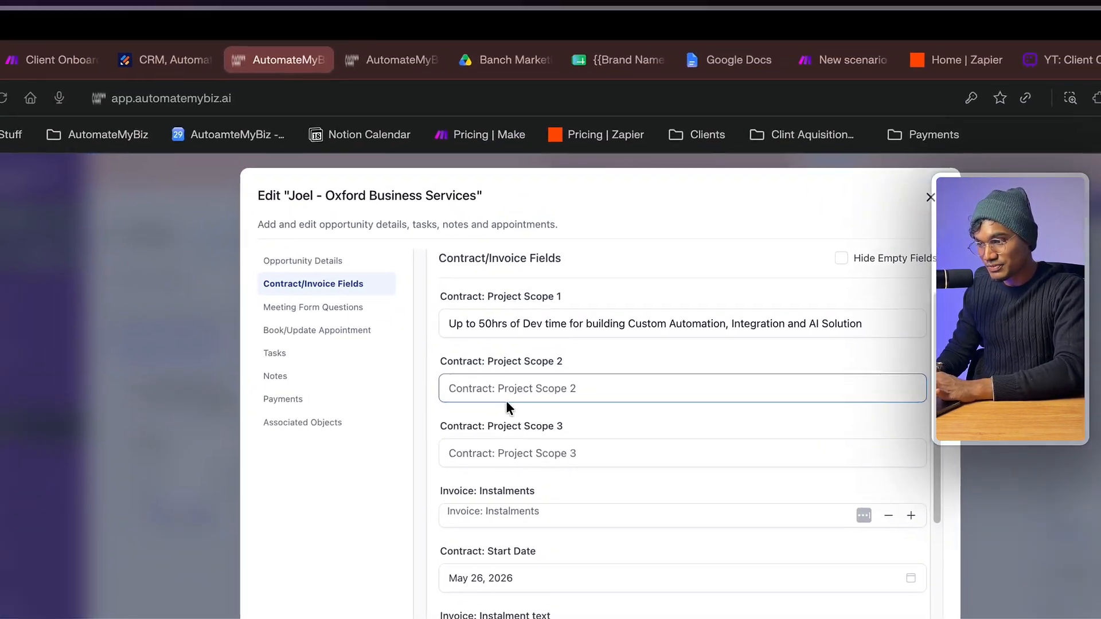
left_click(526, 323)
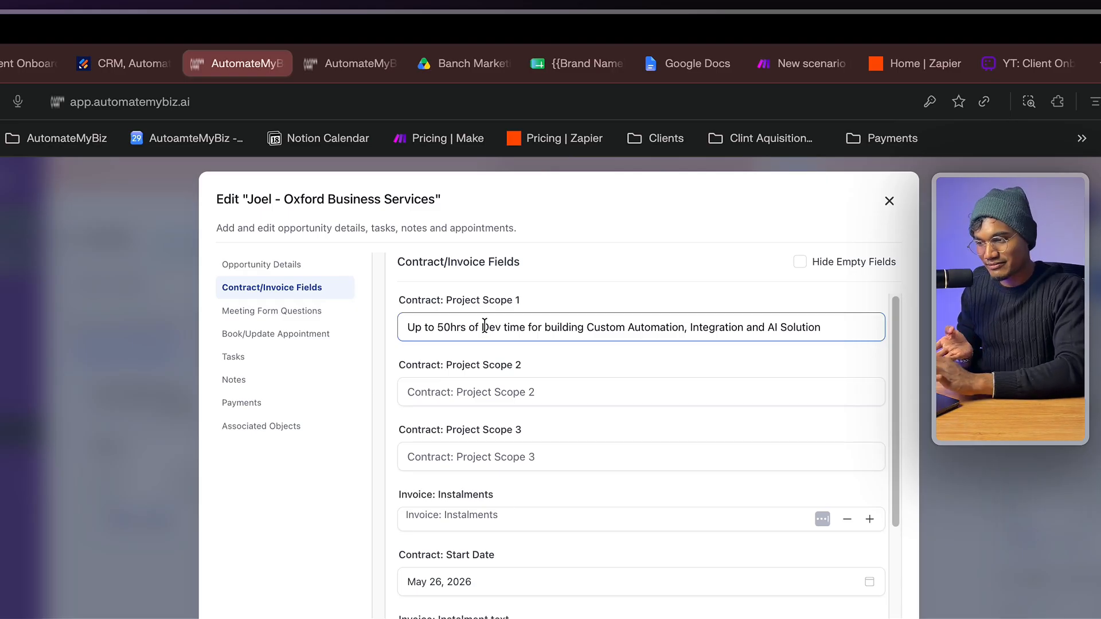
scroll(484, 326, "down", 10)
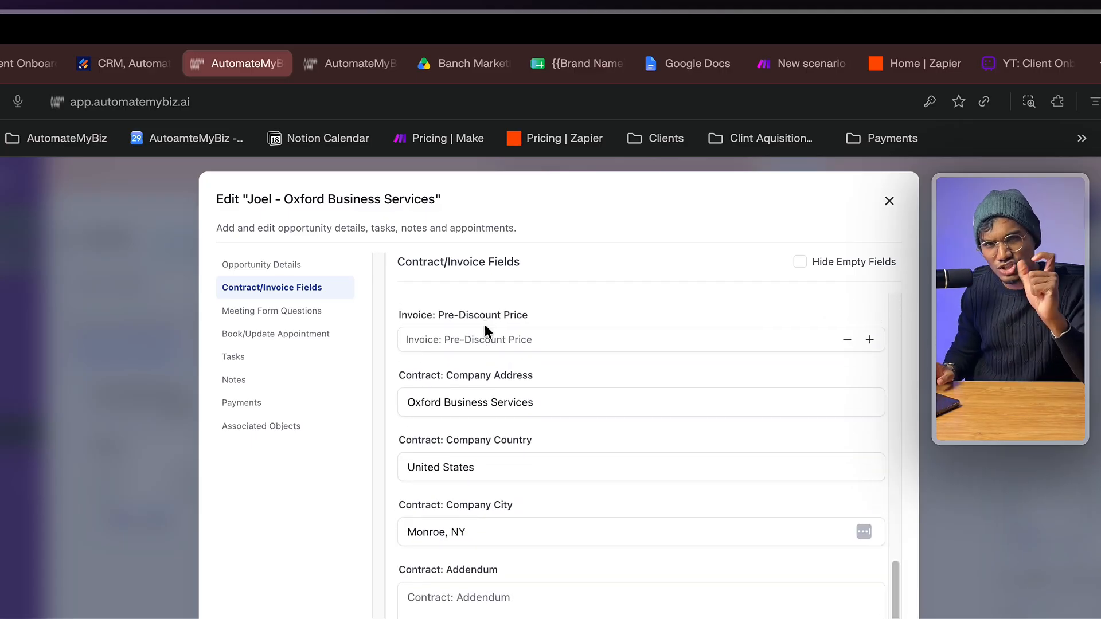
scroll(484, 324, "up", 5)
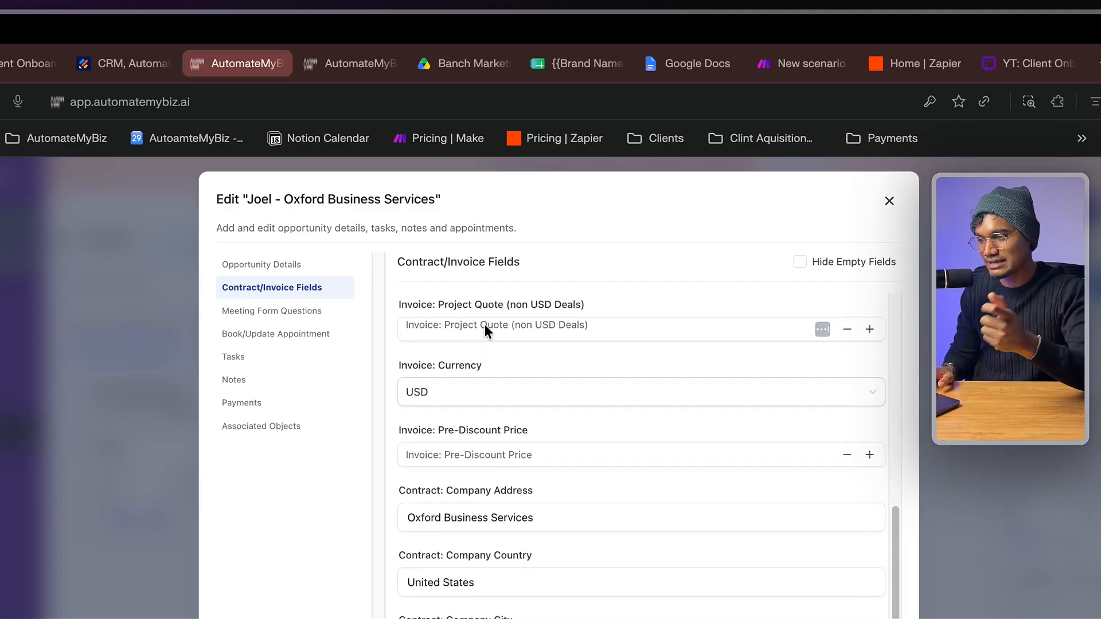
scroll(484, 329, "up", 2)
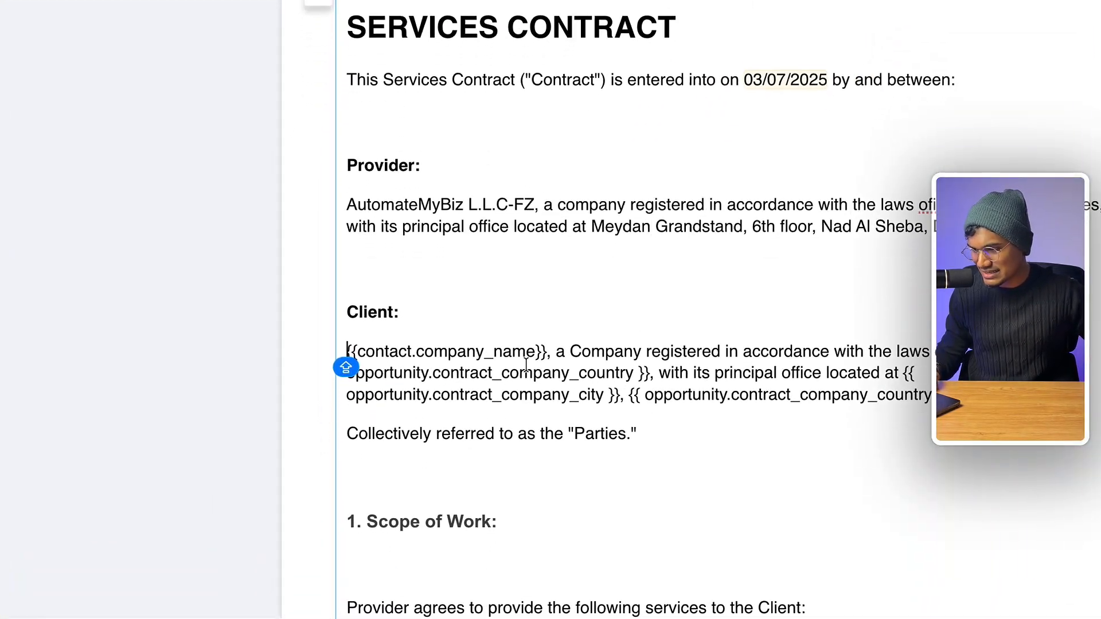
left_click_drag(398, 405, 257, 400)
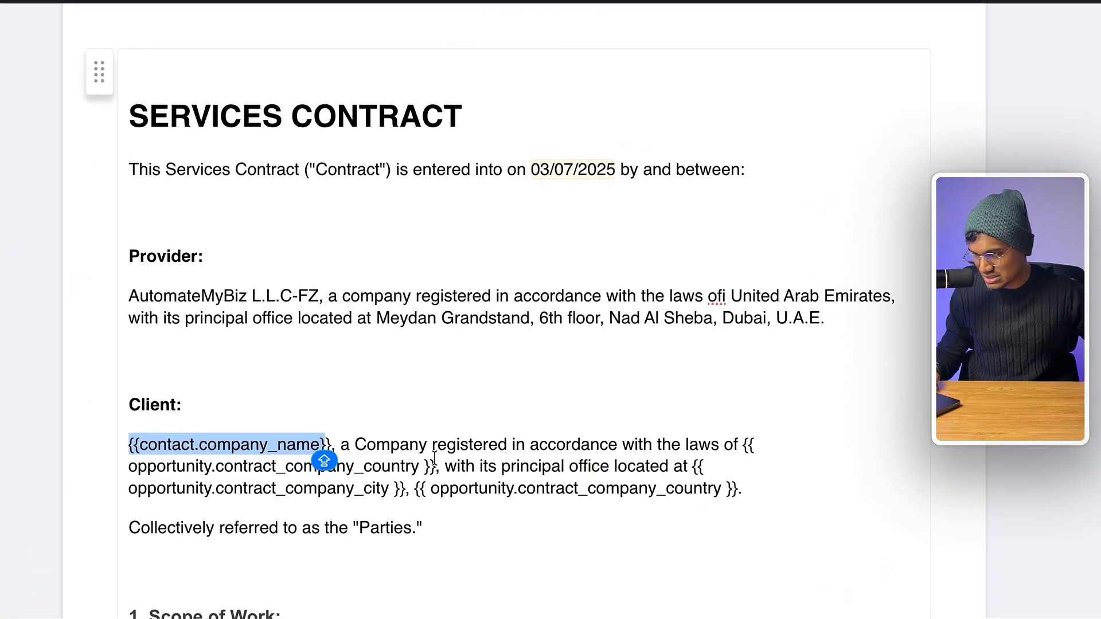
left_click_drag(434, 461, 130, 465)
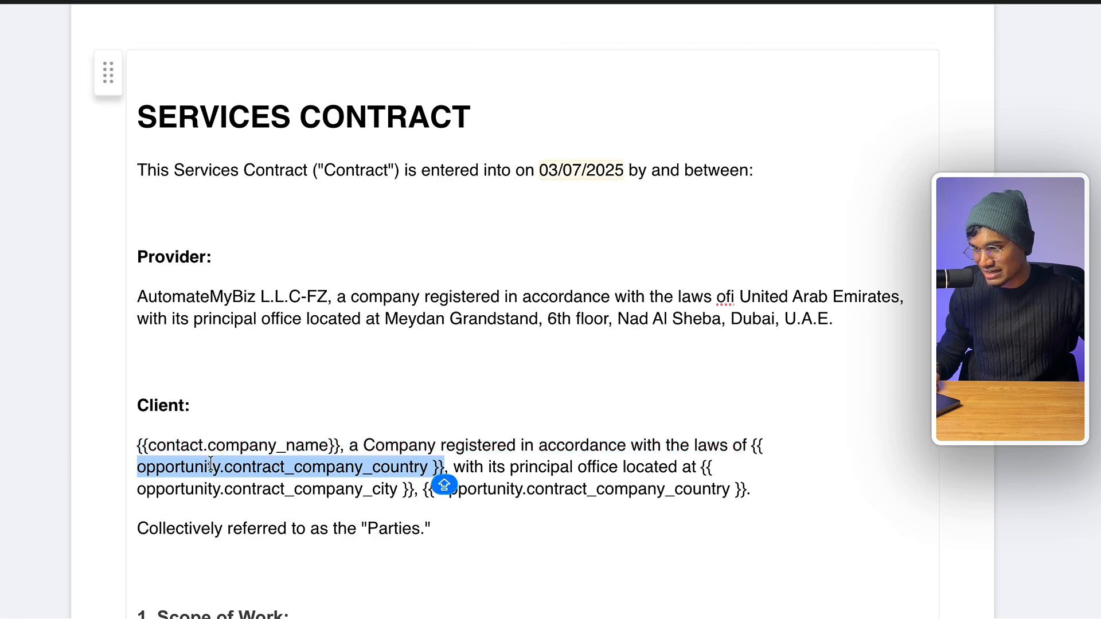
scroll(398, 479, "down", 7)
triple_click(312, 348)
scroll(304, 390, "down", 1)
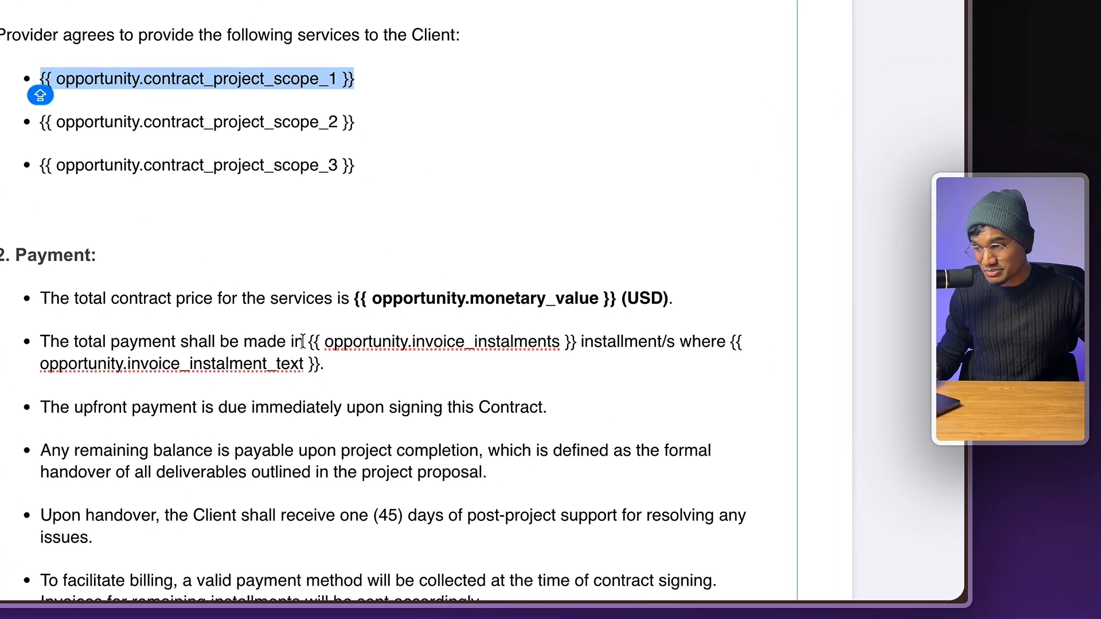
left_click_drag(451, 581, 657, 578)
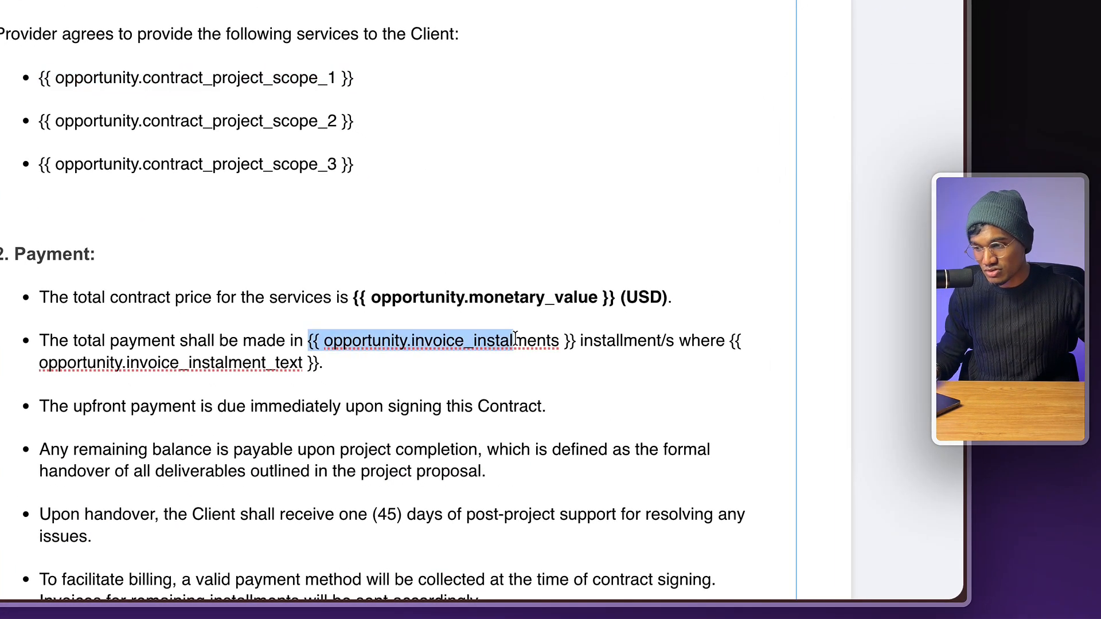
left_click_drag(516, 338, 537, 338)
scroll(621, 329, "down", 3)
left_click_drag(729, 145, 730, 156)
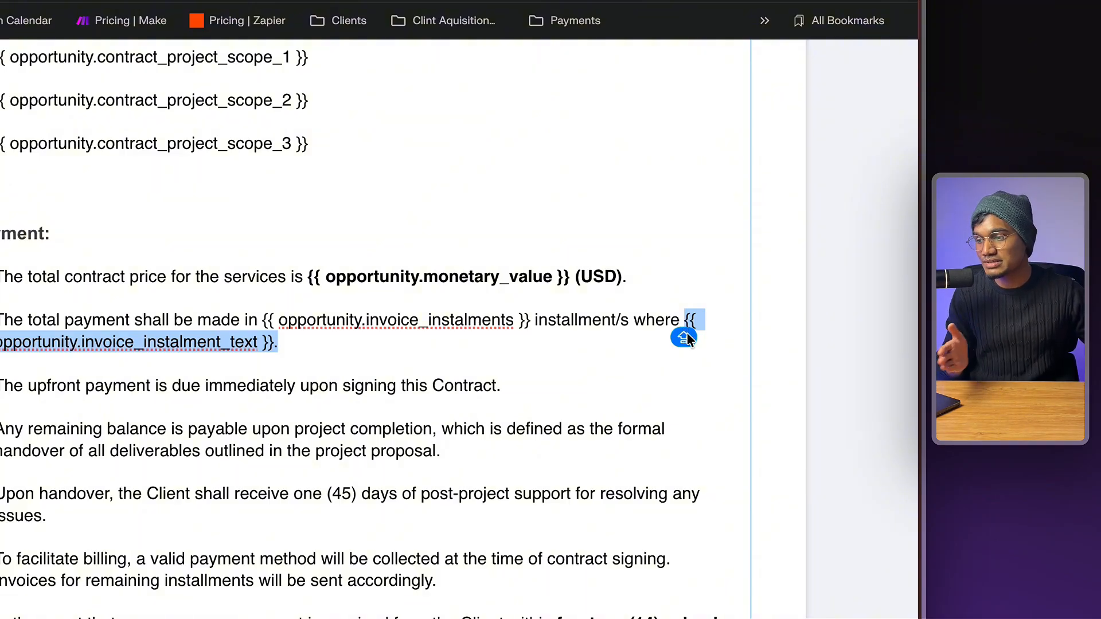
double_click(364, 379)
scroll(405, 382, "down", 10)
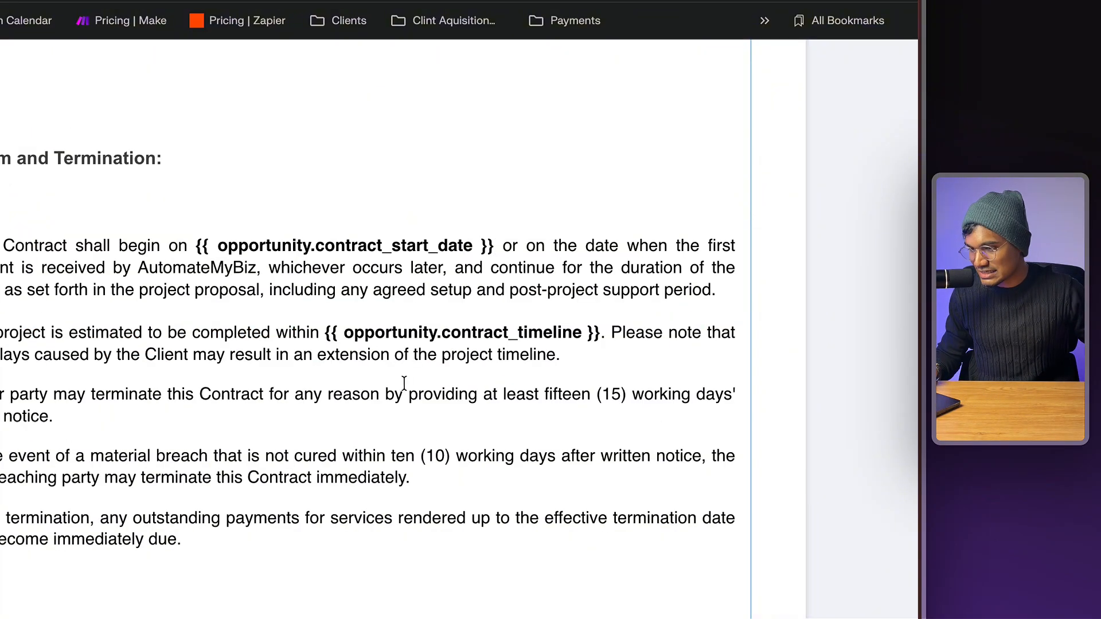
left_click_drag(326, 334, 602, 337)
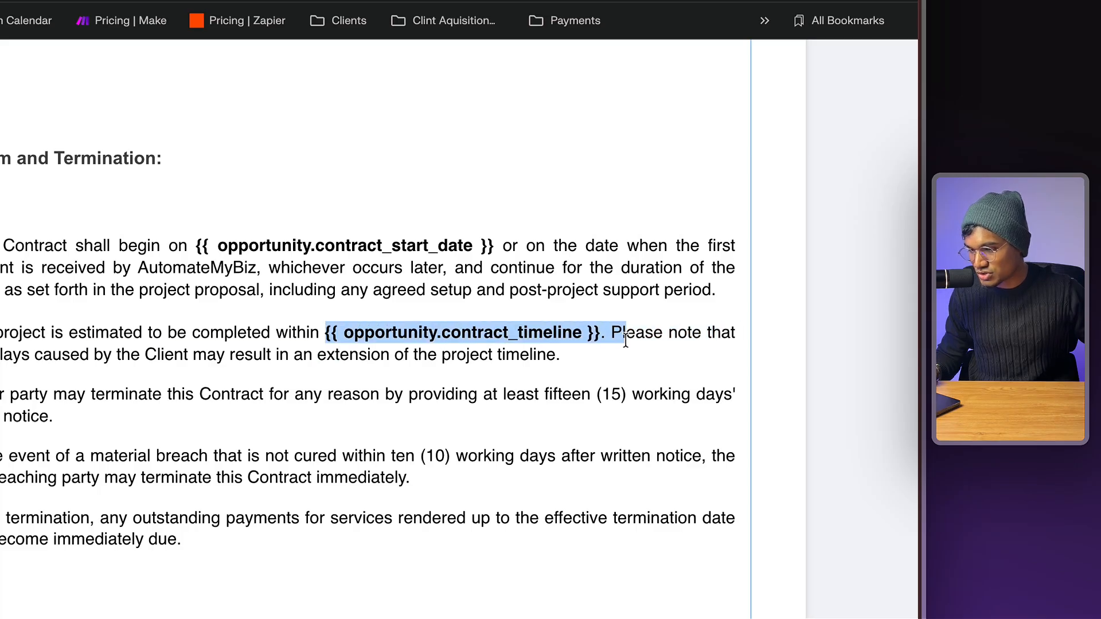
scroll(605, 339, "down", 9)
scroll(603, 338, "down", 15)
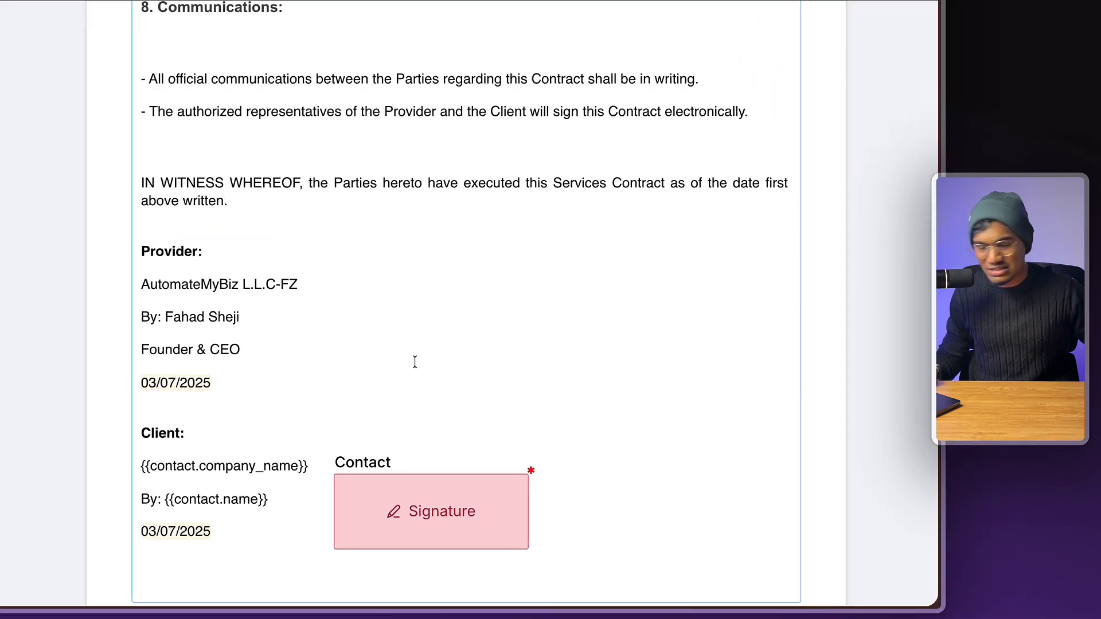
scroll(415, 361, "up", 20)
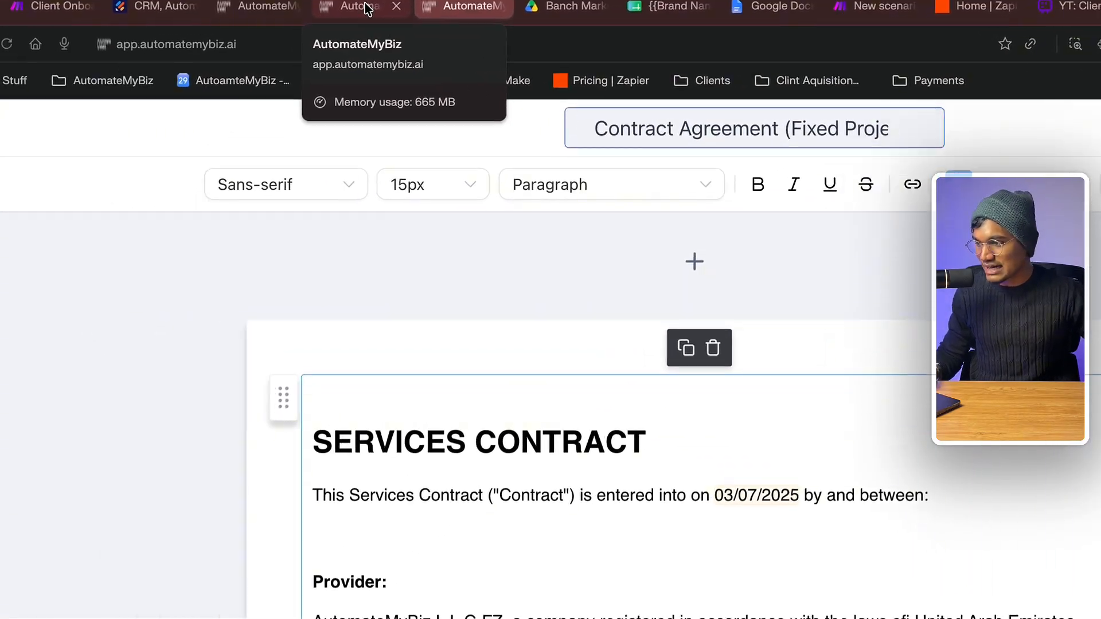
- Review the Contract/Invoice fields and raise Invoice: Instalments to 3
left_click(223, 58)
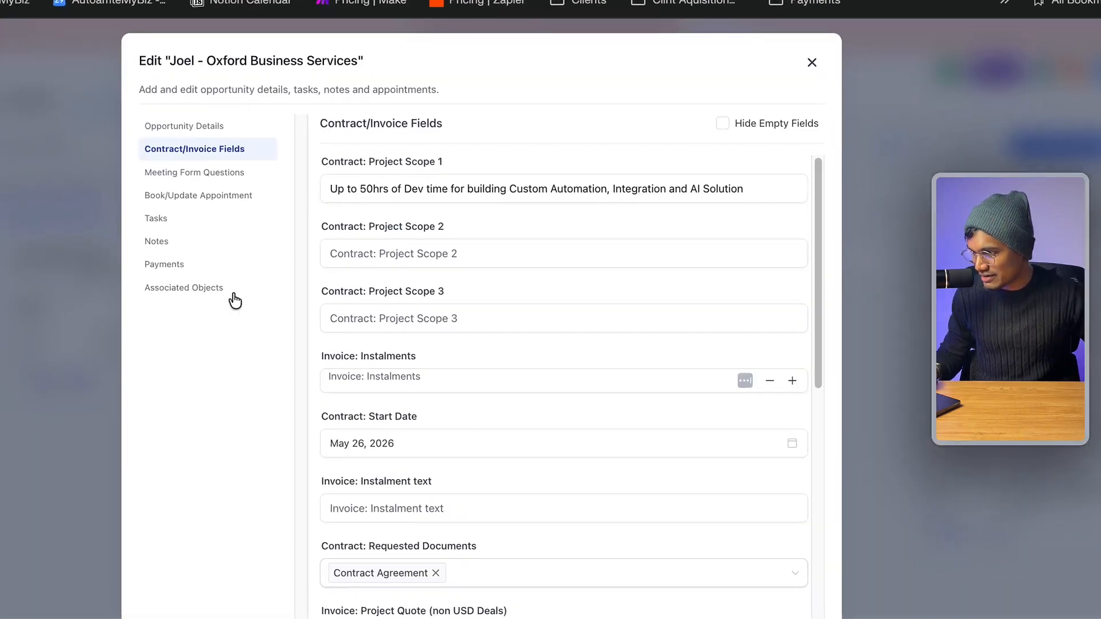
triple_click(359, 221)
triple_click(356, 348)
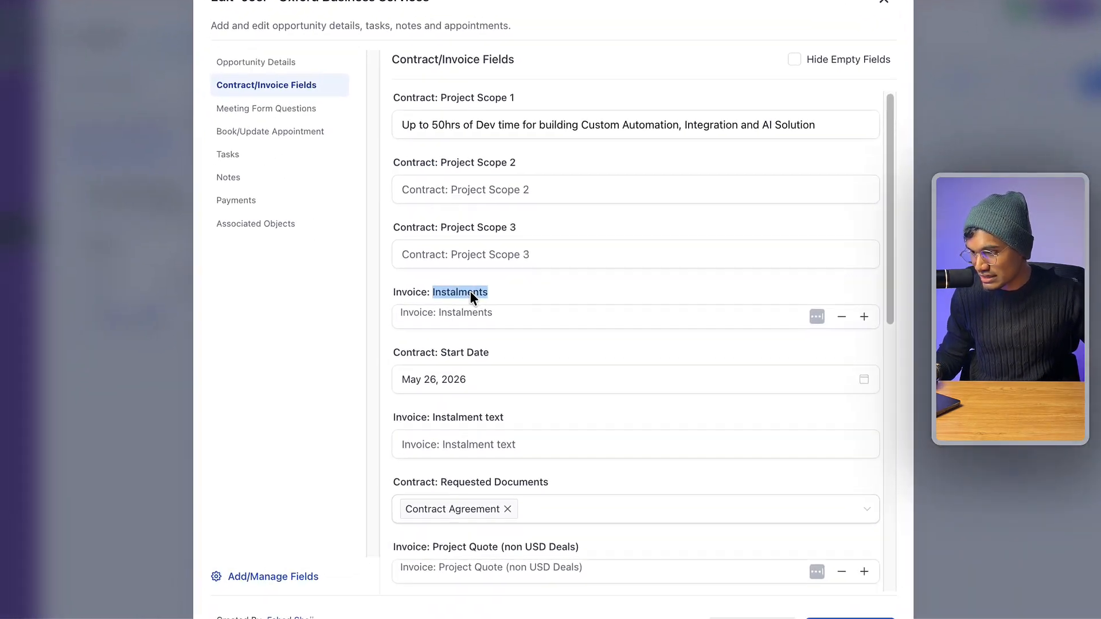
left_click(465, 376)
scroll(513, 351, "down", 1)
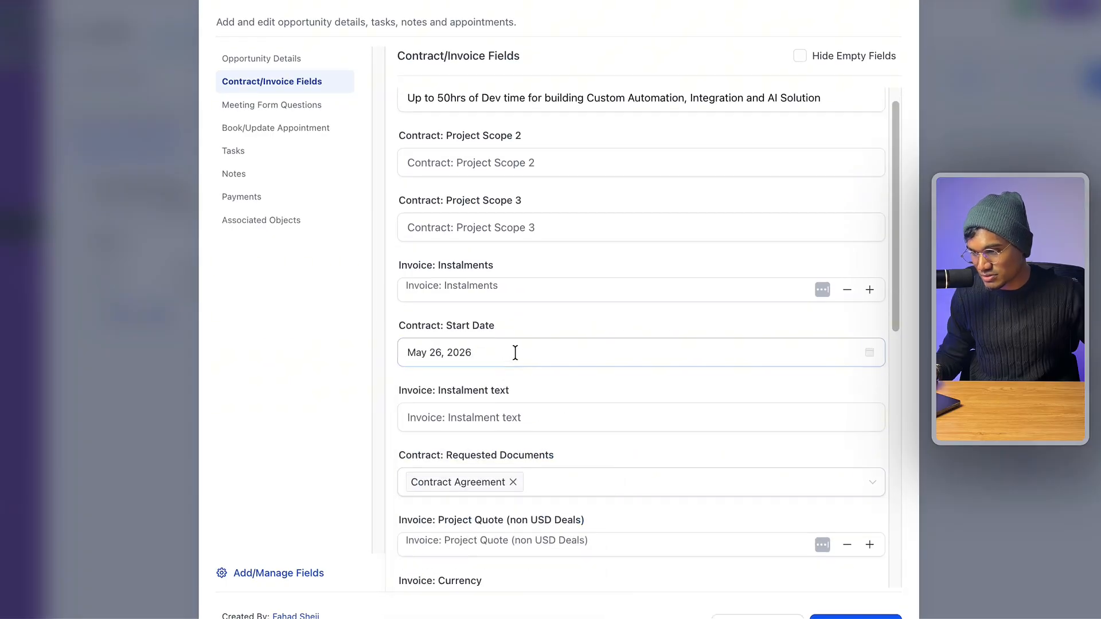
triple_click(480, 389)
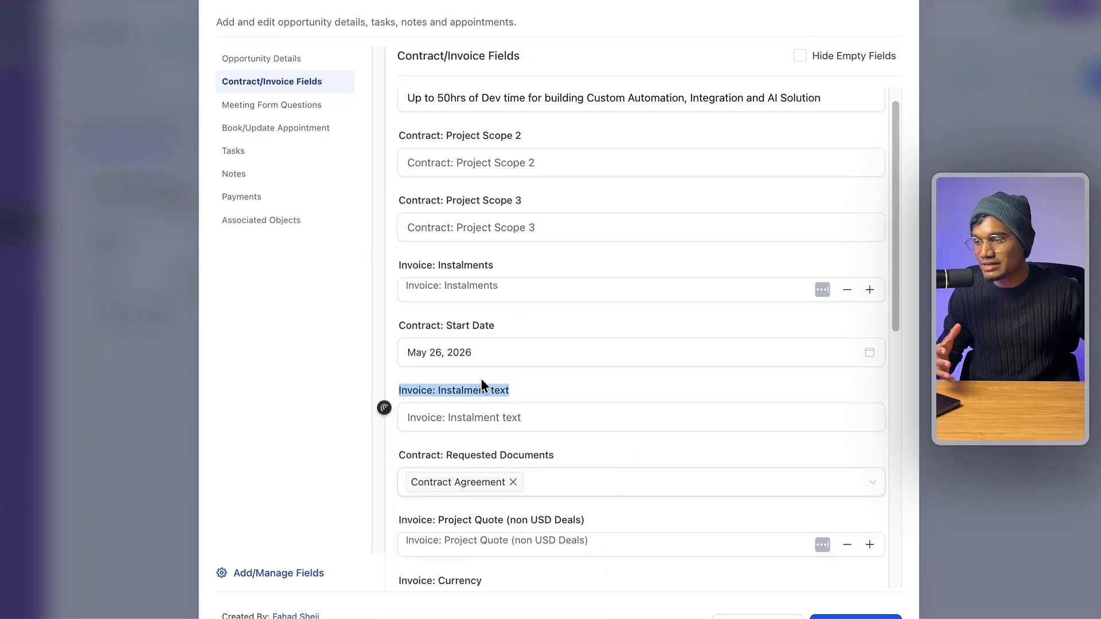
left_click(533, 289)
left_click(868, 292)
left_click(868, 291)
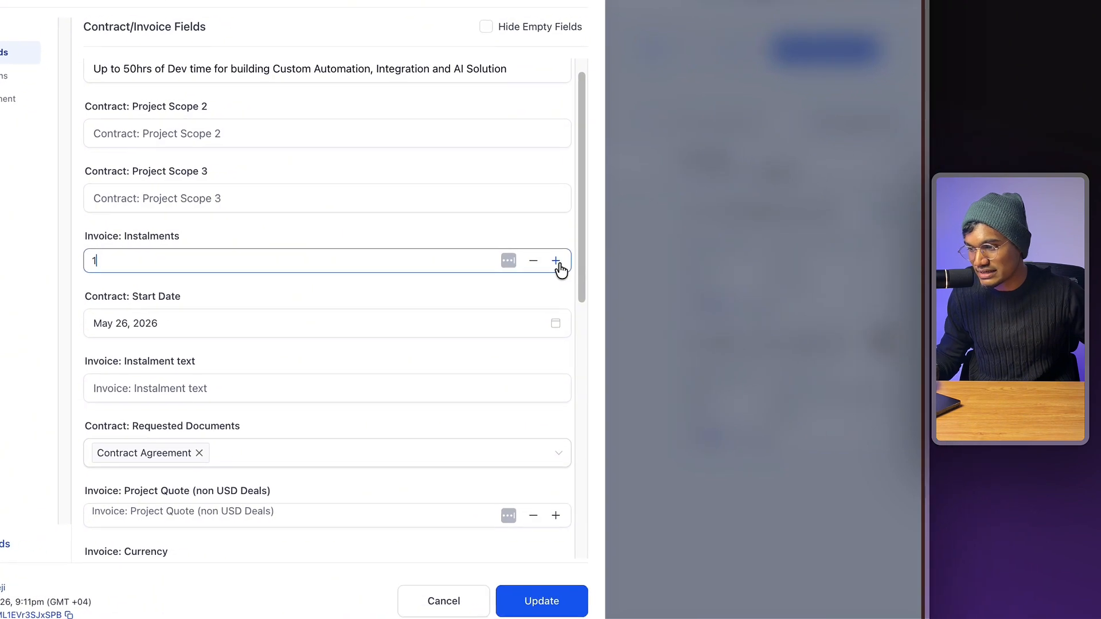
left_click(868, 292)
left_click(868, 291)
key("Caps_Lock")
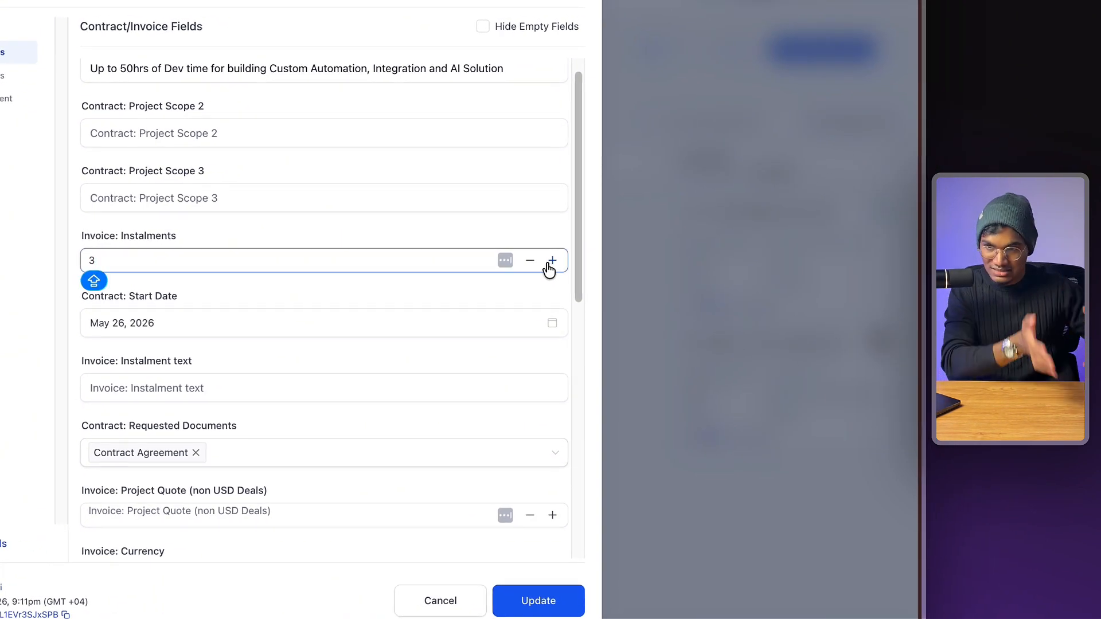
- Check the company address, country, city and timeline values, then close the Edit opportunity dialog
scroll(312, 245, "down", 10)
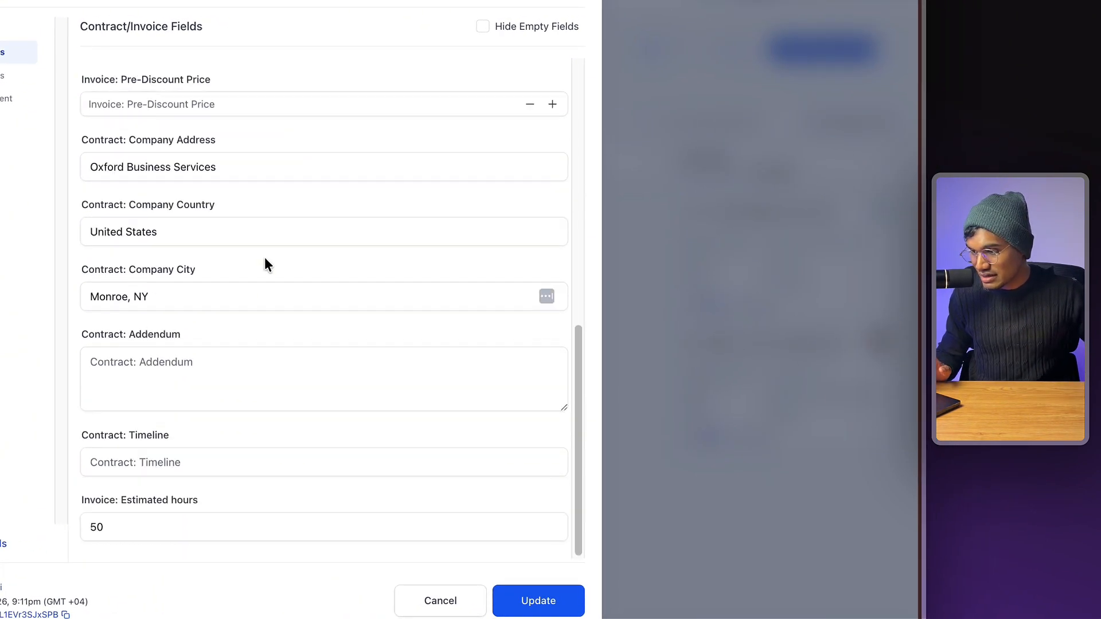
left_click_drag(220, 169, 68, 171)
left_click_drag(207, 233, 58, 233)
left_click_drag(187, 297, 6, 287)
left_click(461, 490)
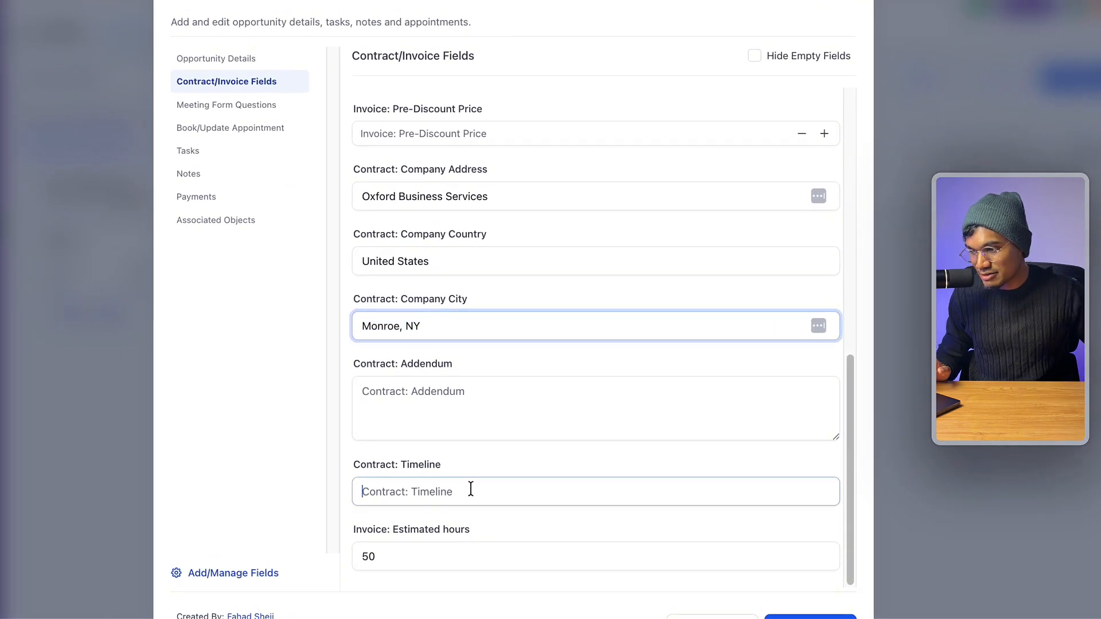
scroll(449, 568, "up", 10)
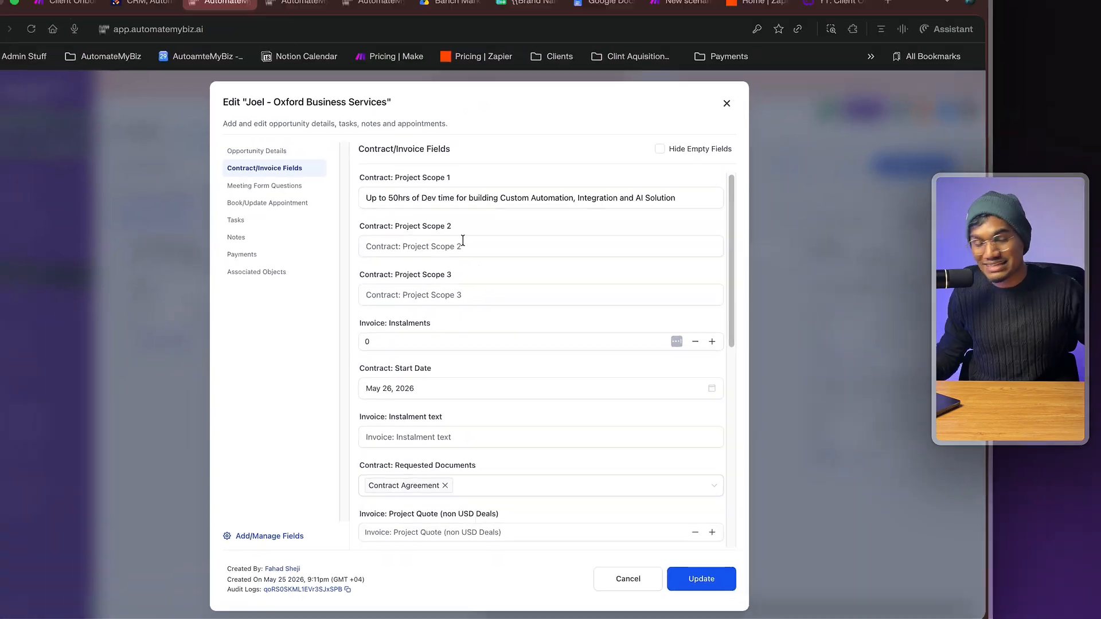
left_click(514, 252)
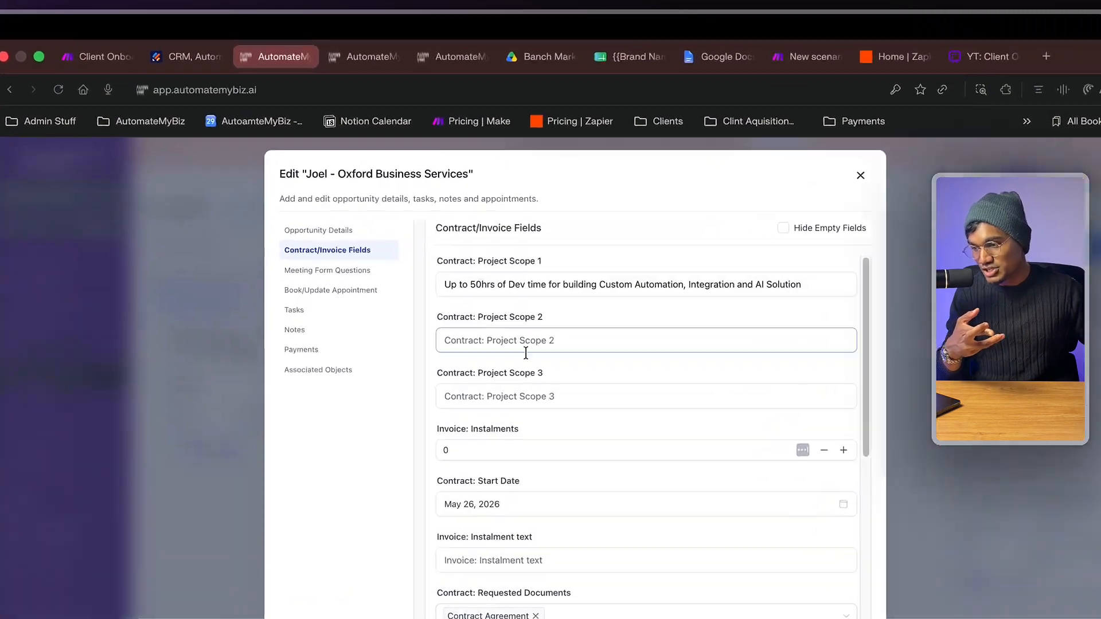
scroll(426, 270, "down", 5)
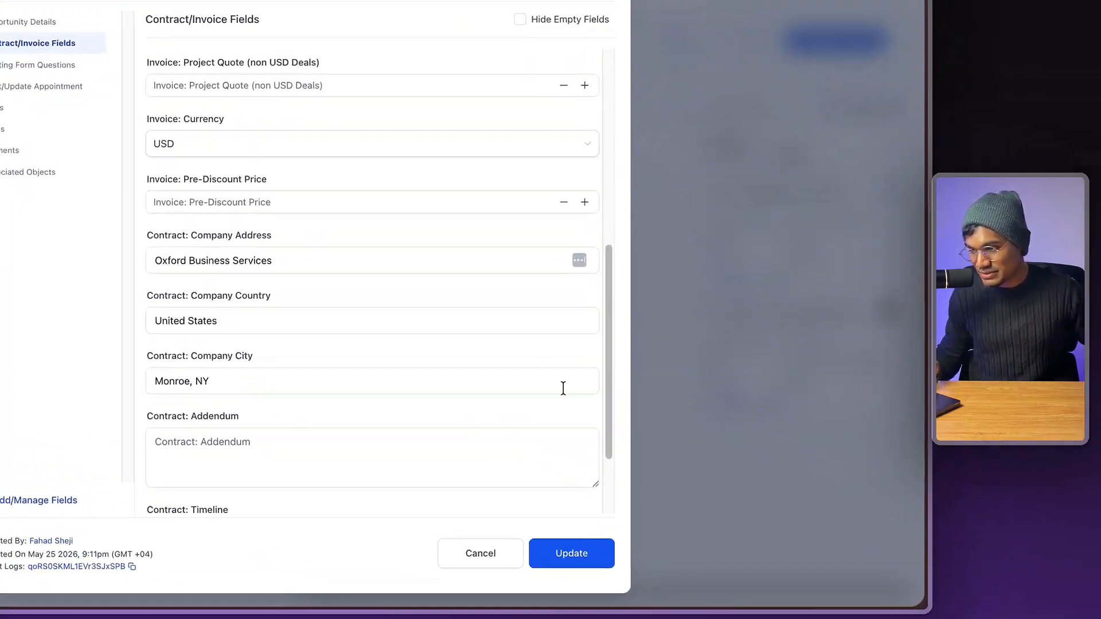
left_click(843, 178)
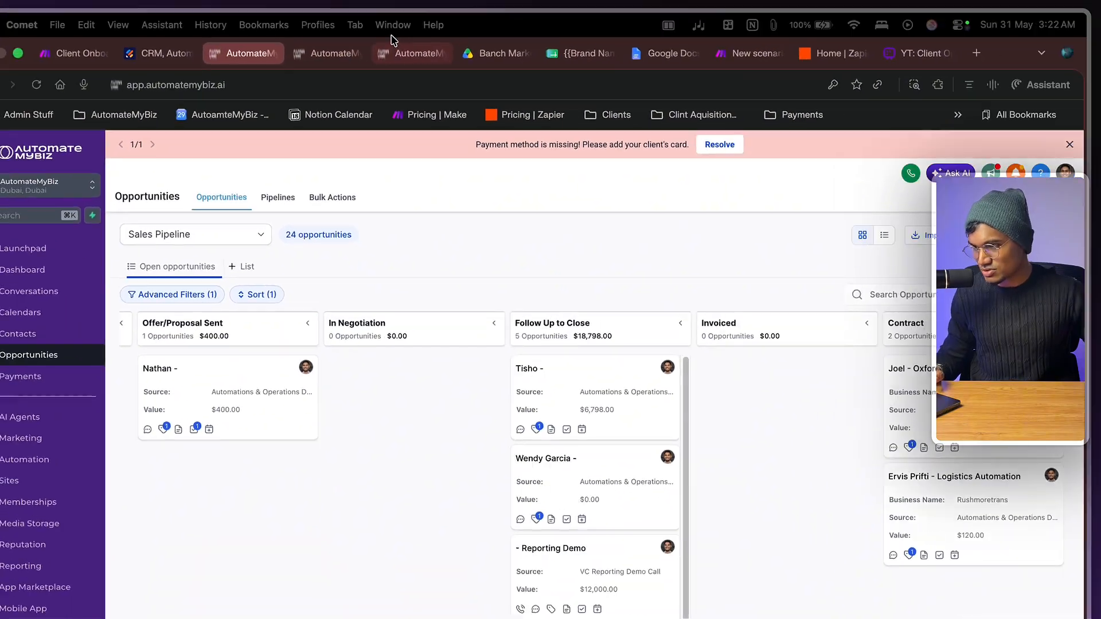
- View the Services Contract template page, then the Workflows list
left_click(420, 48)
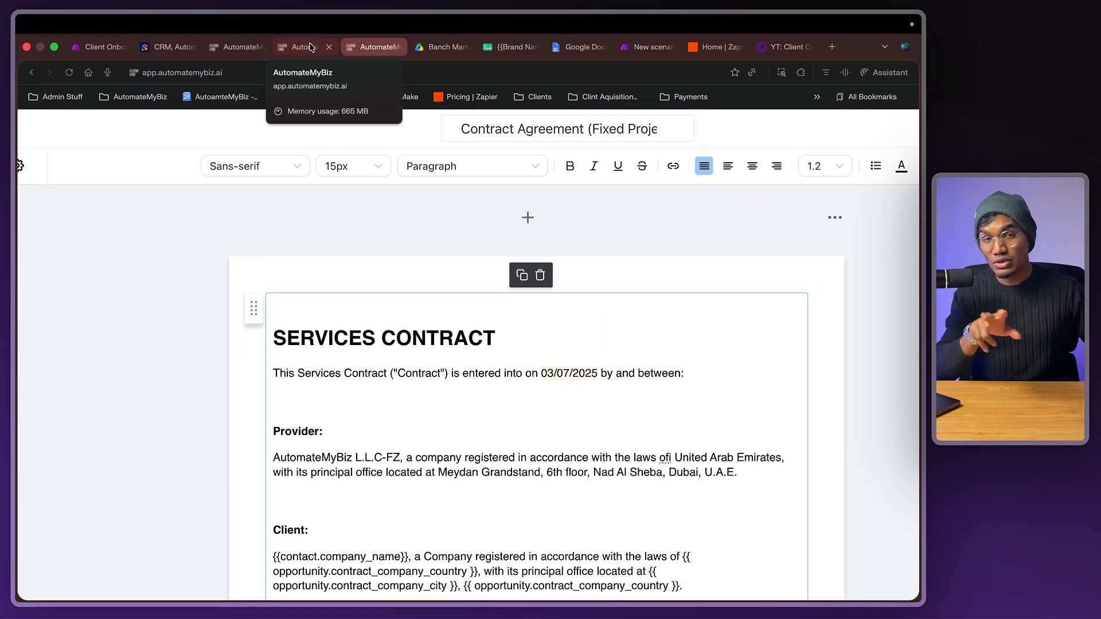
left_click(308, 47)
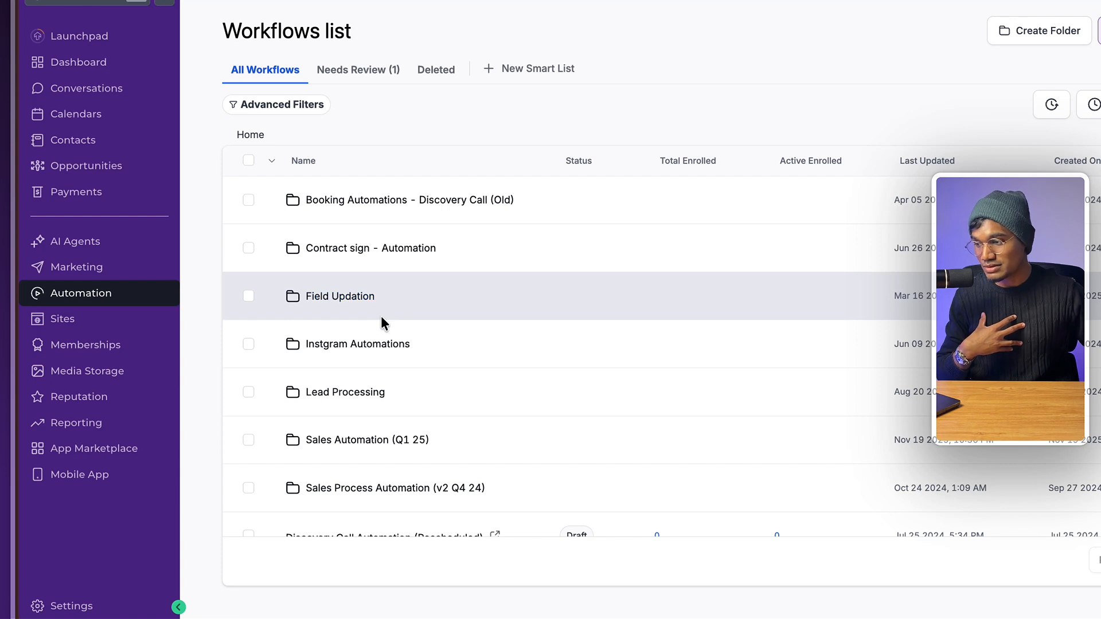
scroll(369, 396, "down", 1)
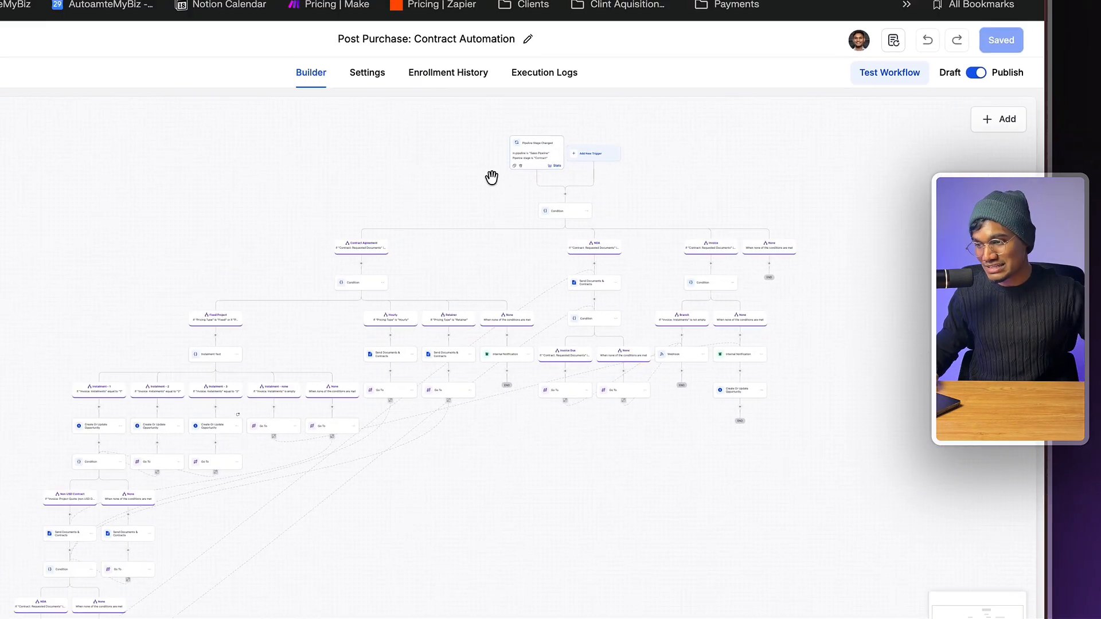
- Open the Pipeline Stage Changed trigger and insert a new action step below it
scroll(536, 213, "up", 10)
scroll(537, 213, "down", 5)
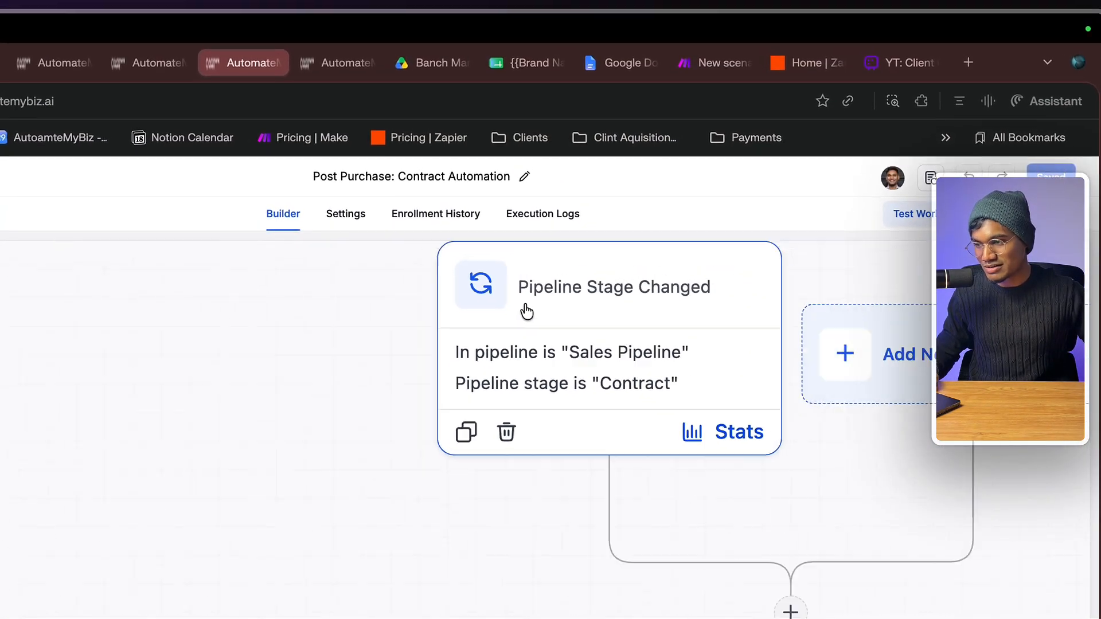
left_click(505, 370)
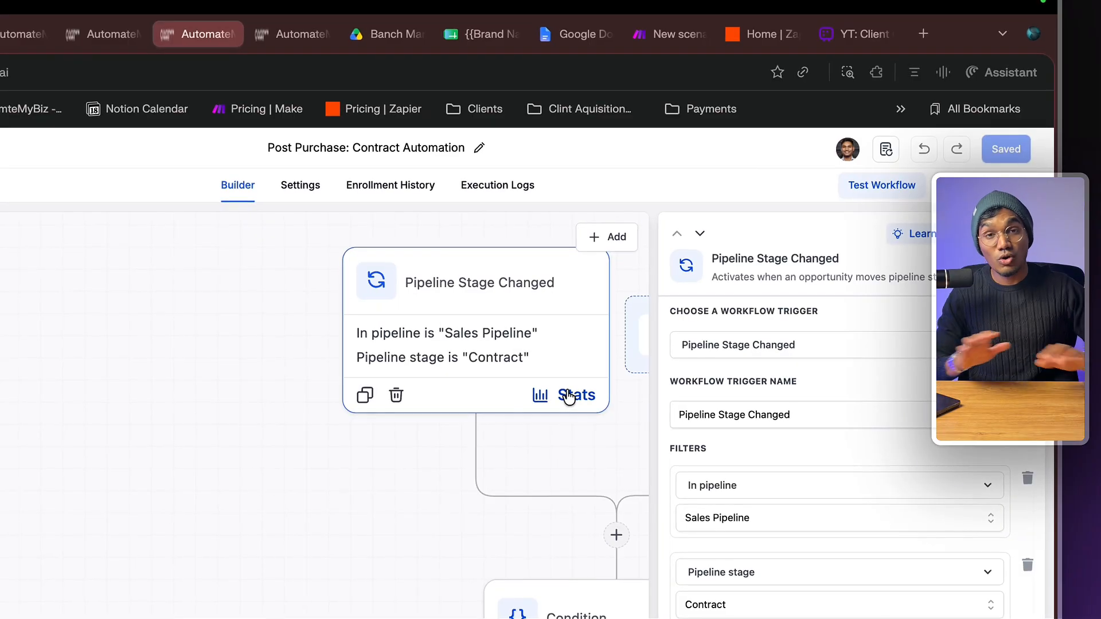
scroll(364, 413, "right", 5)
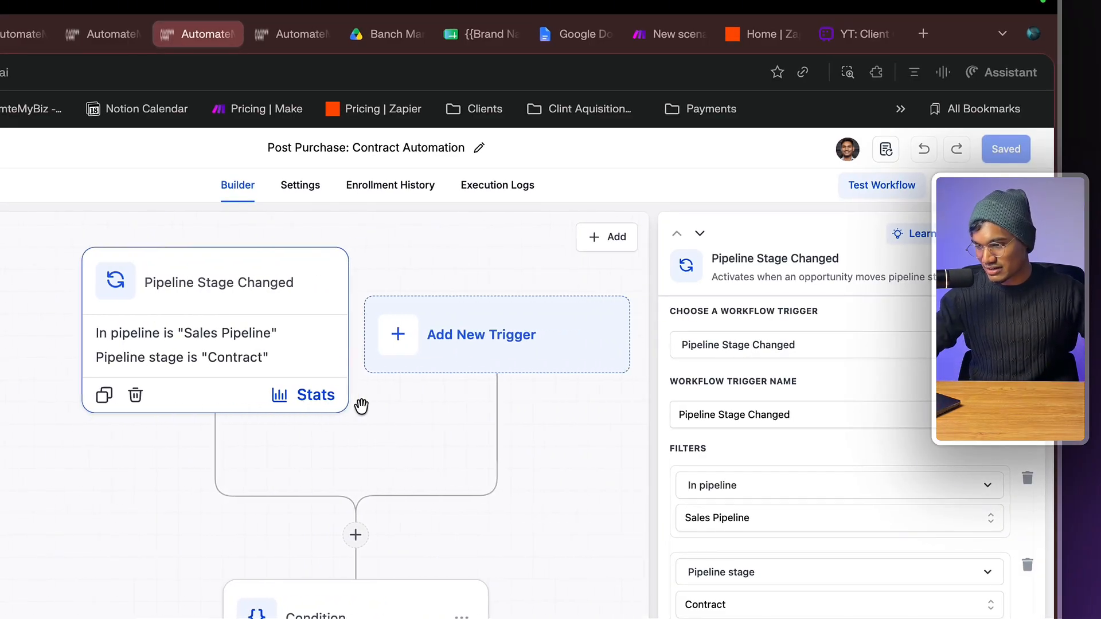
scroll(532, 346, "down", 1)
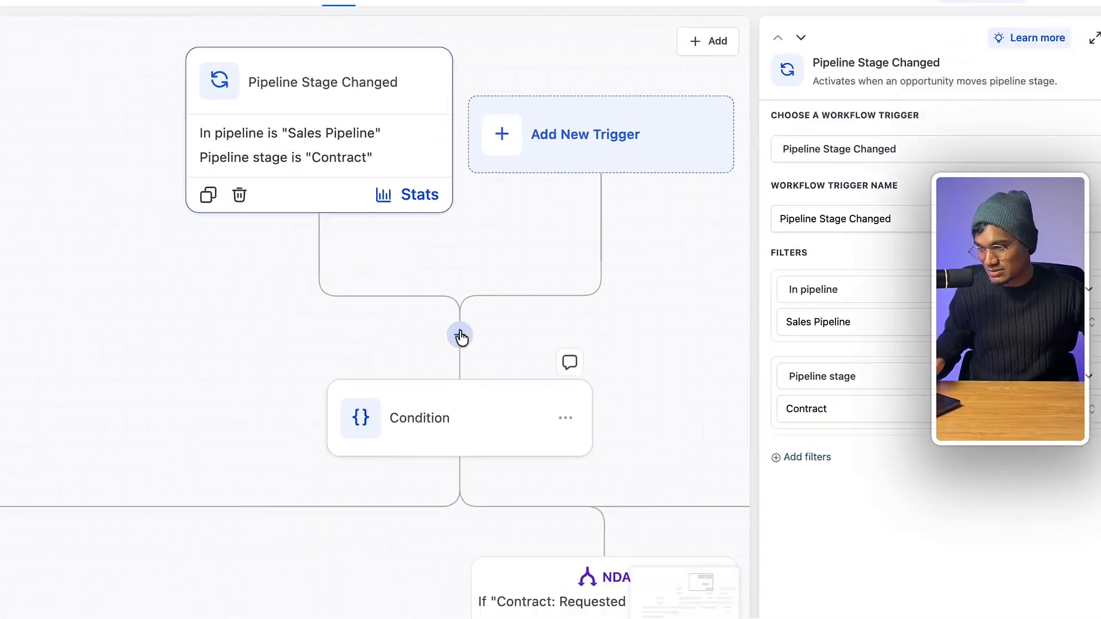
left_click(358, 530)
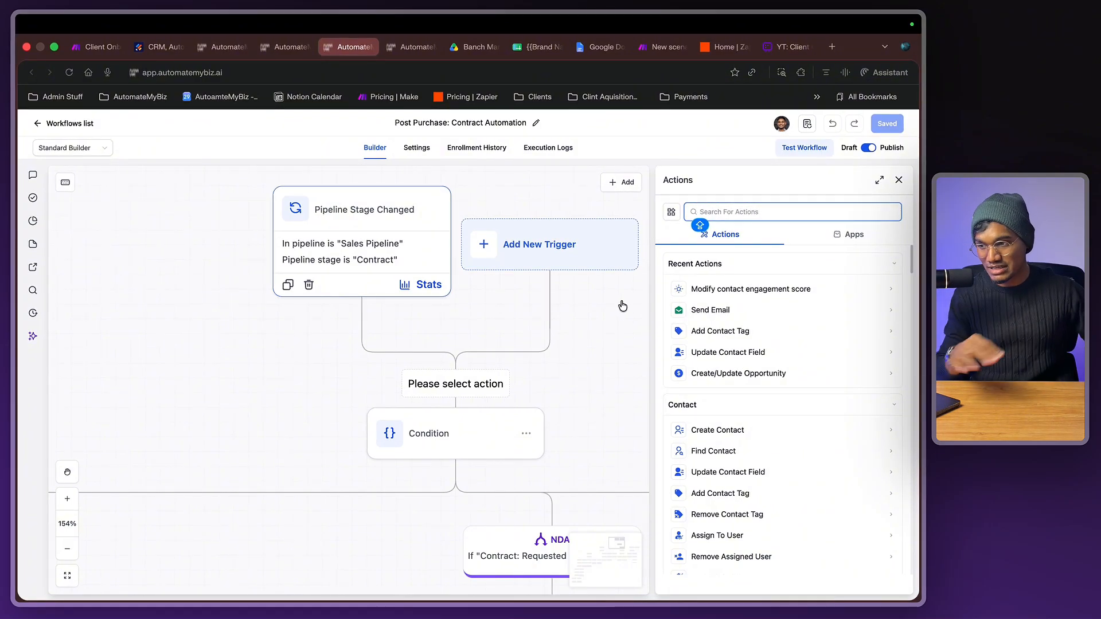
- Expand the actions list, start a second trigger searching 'PIPE', then cancel it
left_click(879, 179)
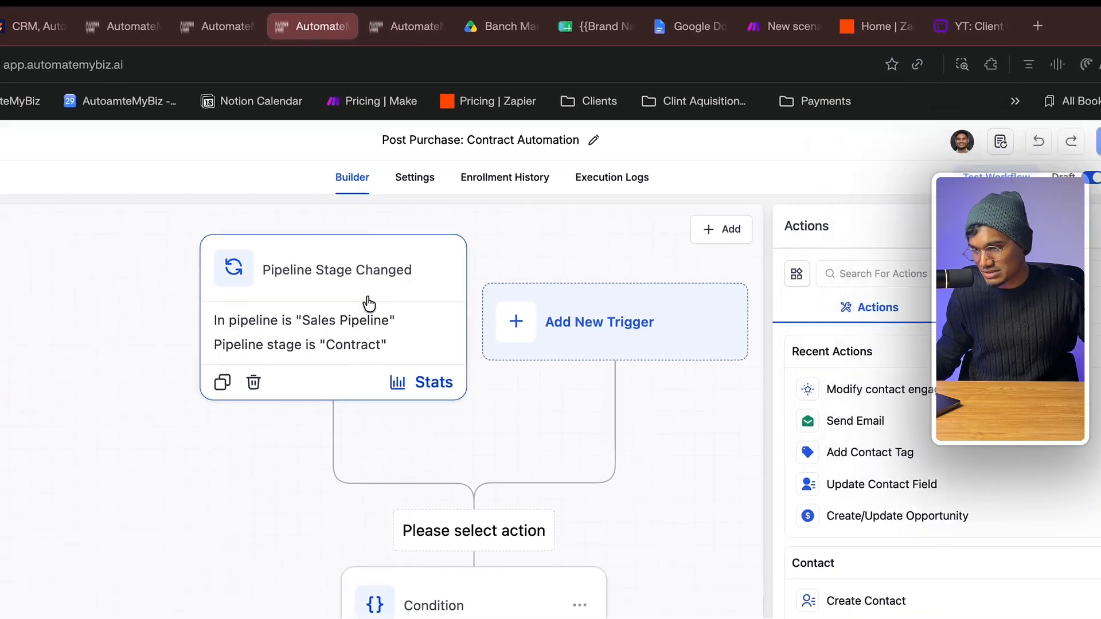
left_click(369, 304)
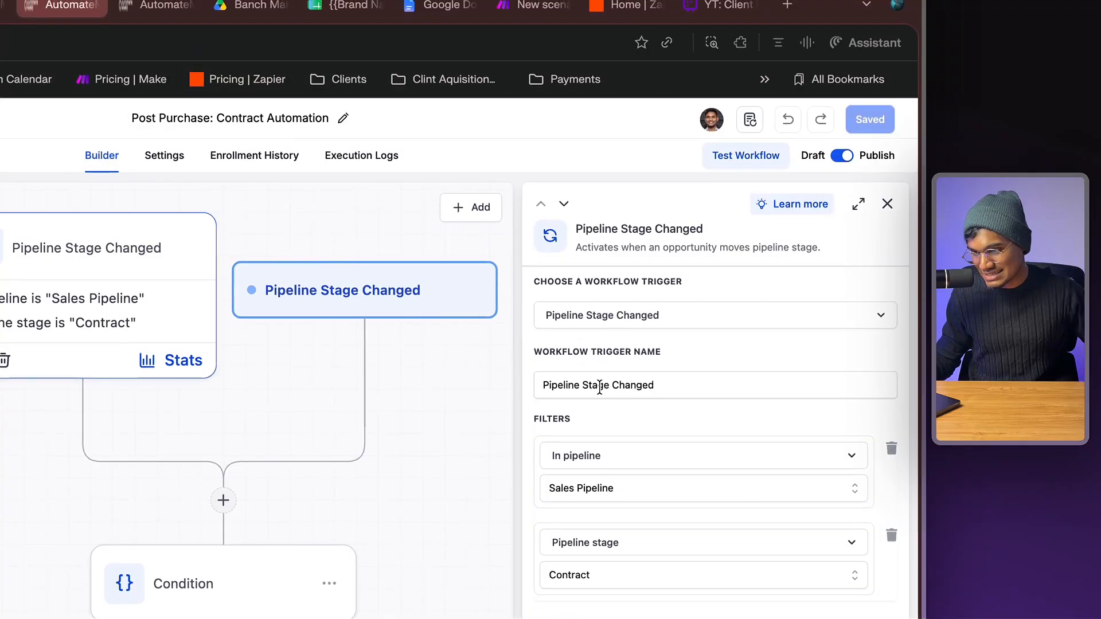
left_click(601, 344)
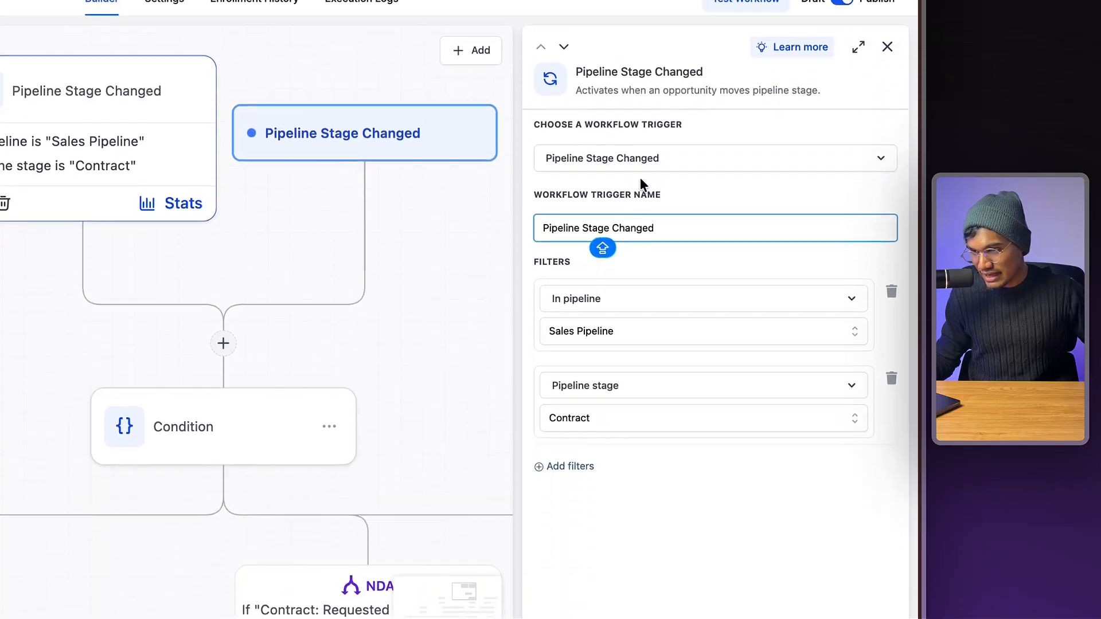
left_click(640, 166)
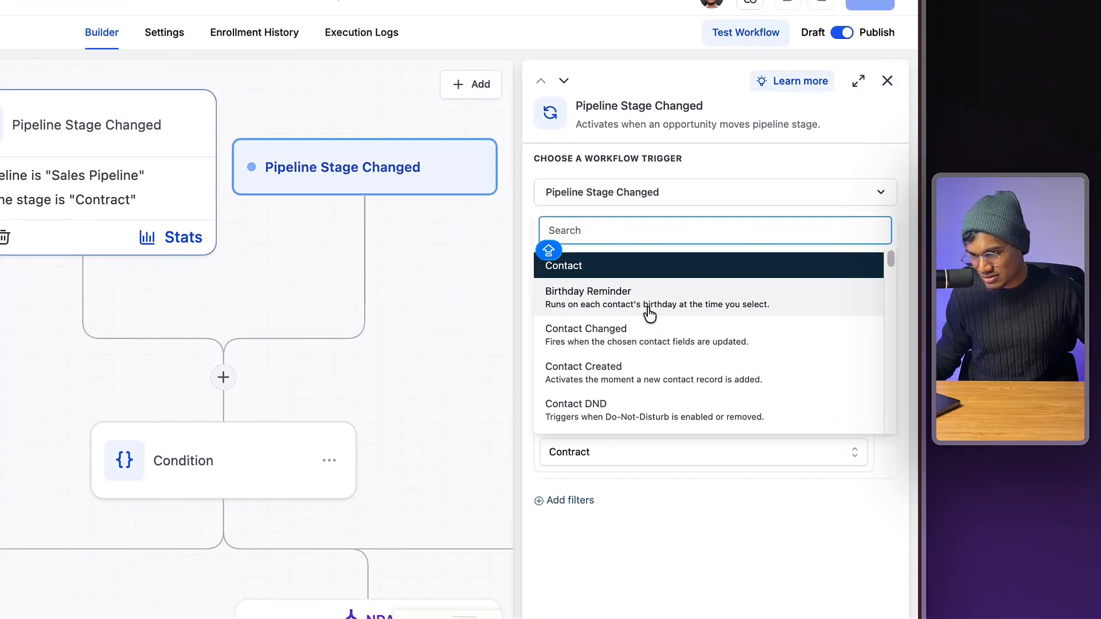
type("PIPE")
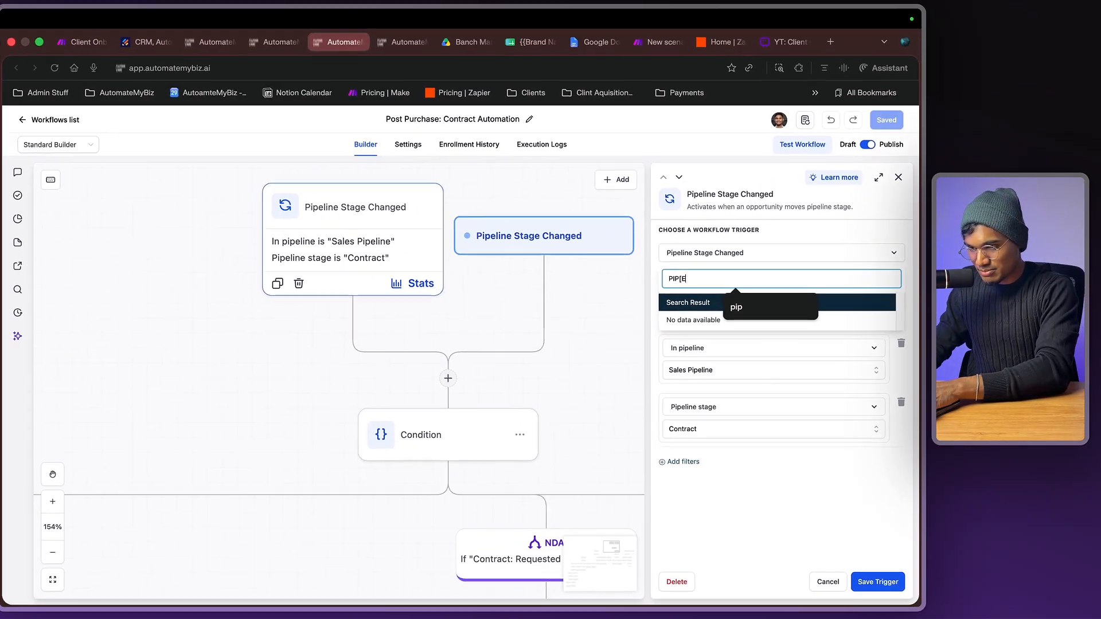
key("Escape")
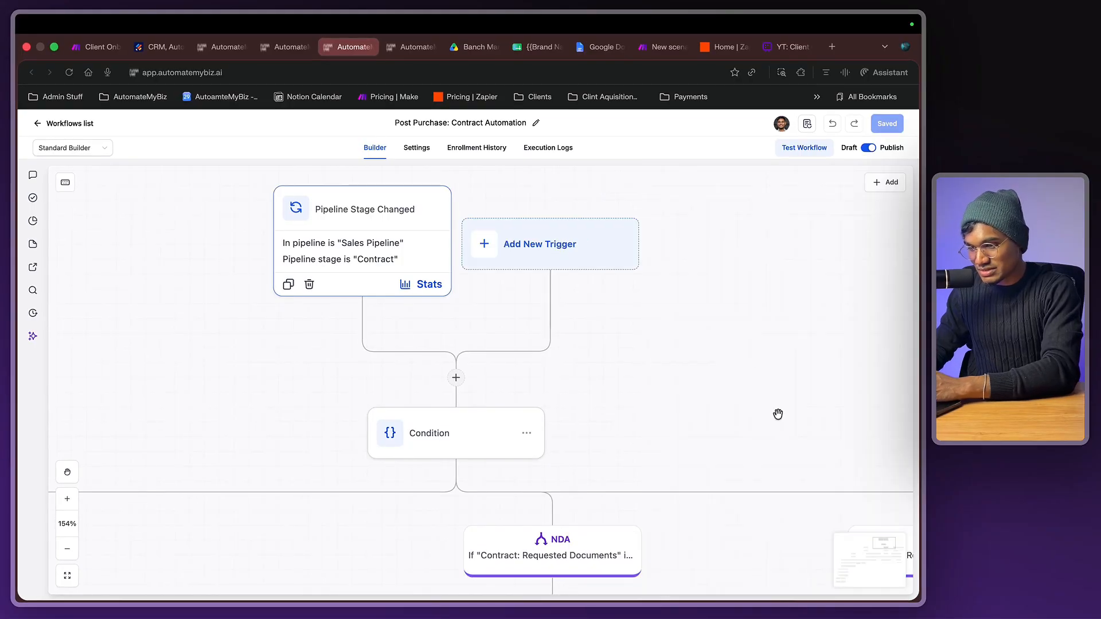
- Confirm the Pipeline Stage Changed trigger still uses the Contract stage and close its settings
left_click(394, 237)
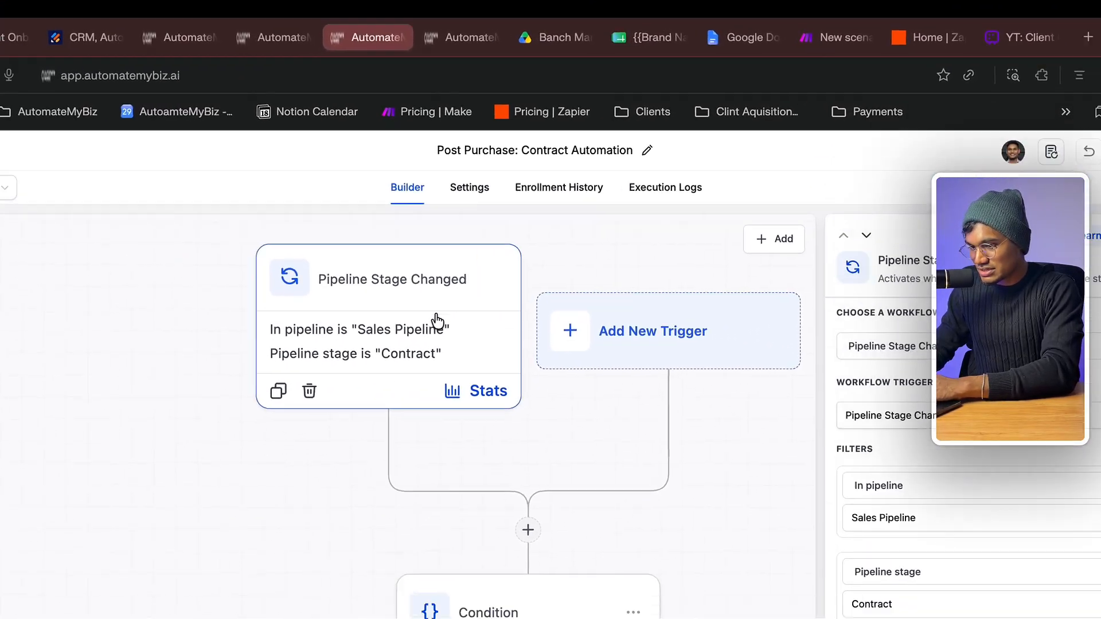
left_click(952, 605)
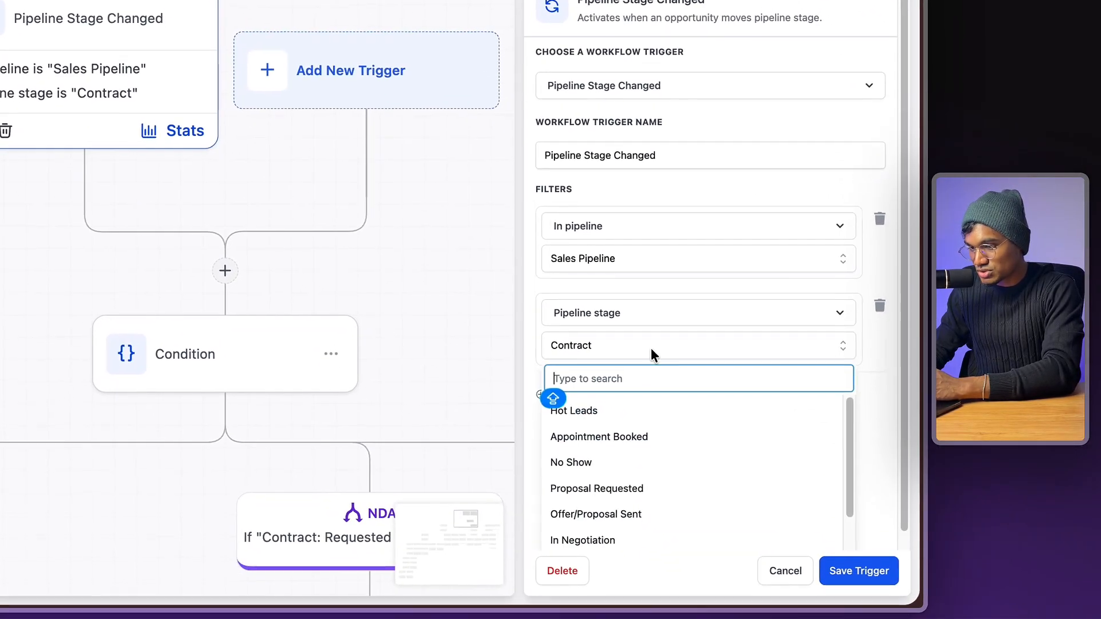
left_click(951, 547)
left_click(768, 565)
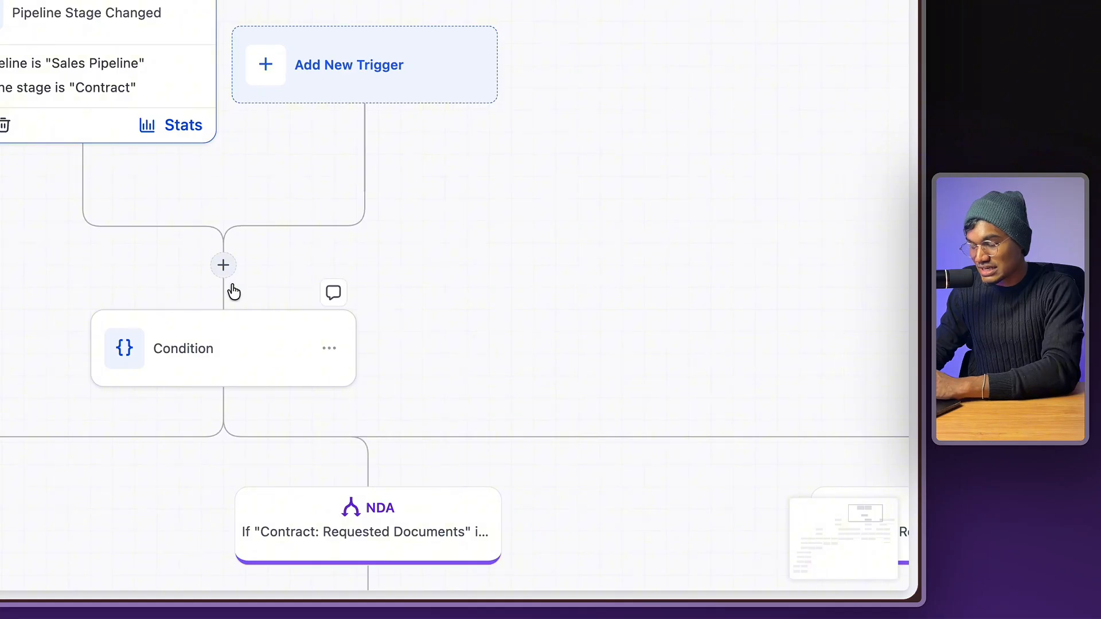
scroll(234, 286, "down", 15)
scroll(234, 286, "left", 15)
scroll(233, 282, "up", 5)
- Check the Send Documents & Contracts step, then return to the Contract Agreement for Fixed Project template
left_click(308, 336)
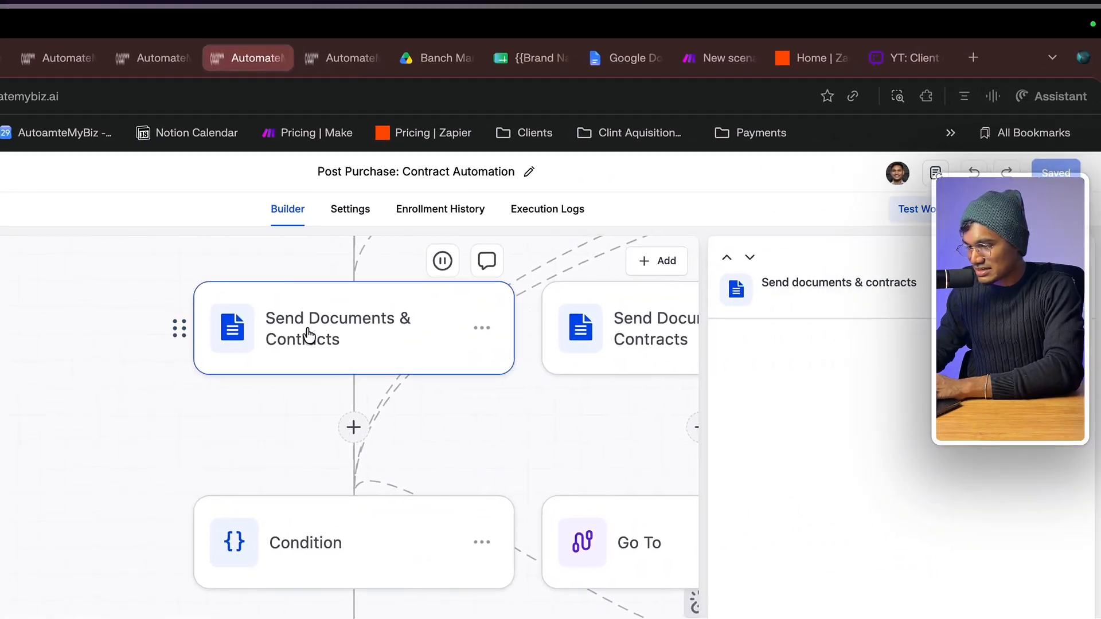
scroll(321, 370, "up", 3)
scroll(321, 370, "right", 1)
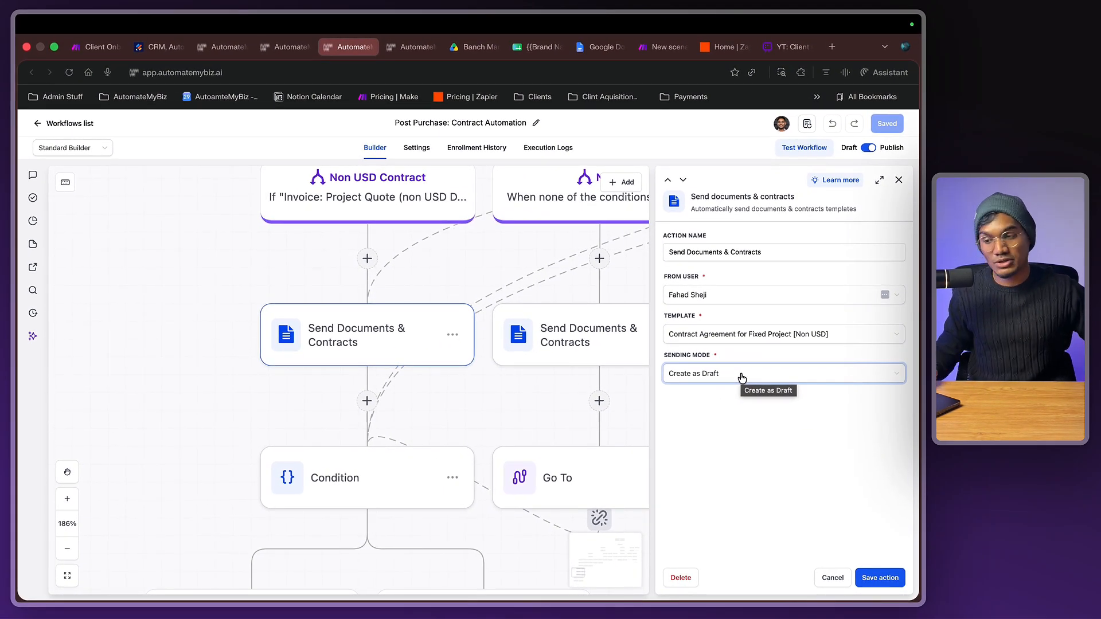
scroll(334, 381, "down", 10)
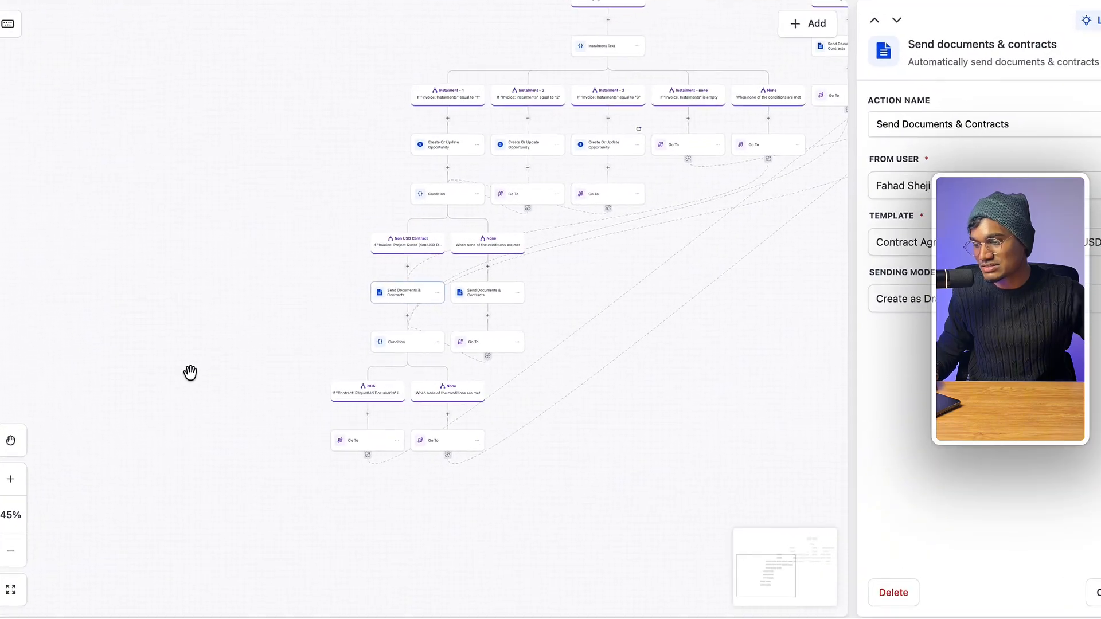
scroll(329, 391, "up", 8)
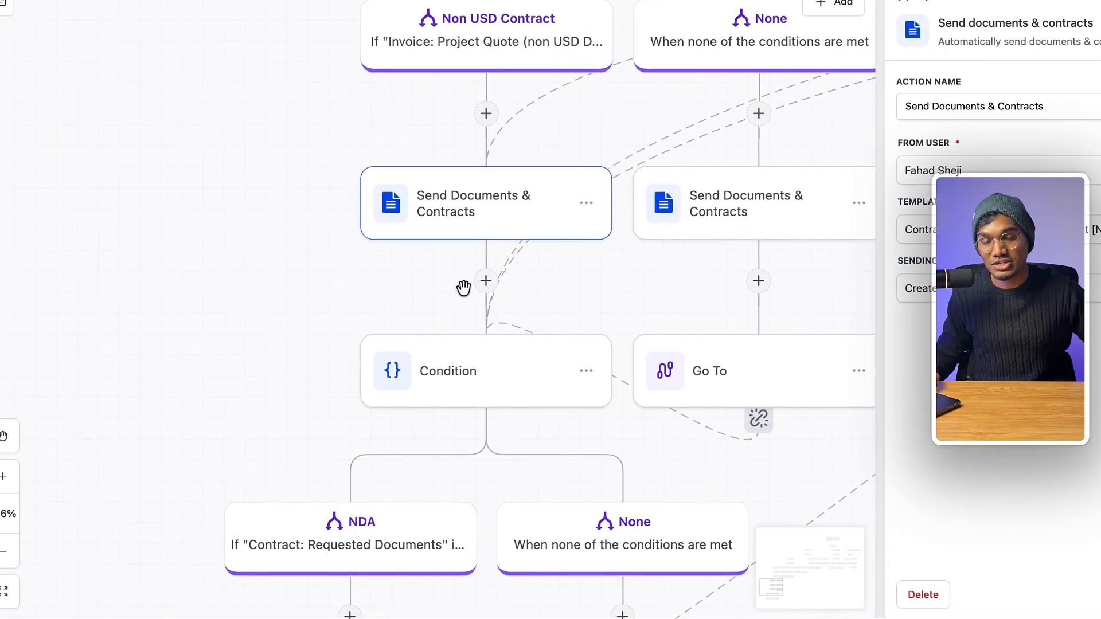
scroll(463, 287, "up", 2)
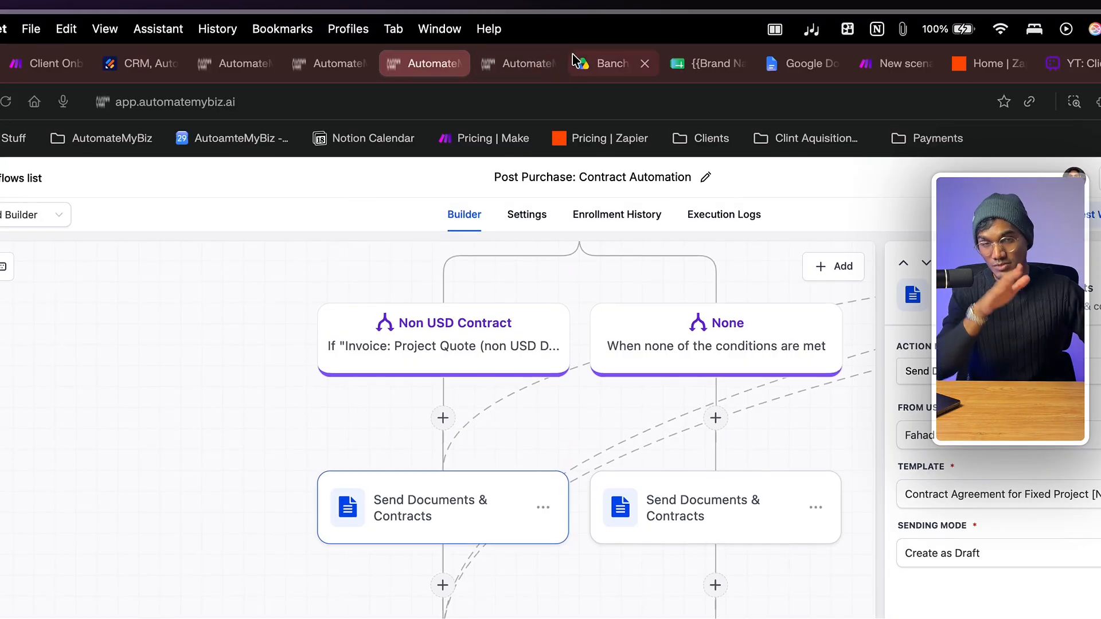
left_click(490, 67)
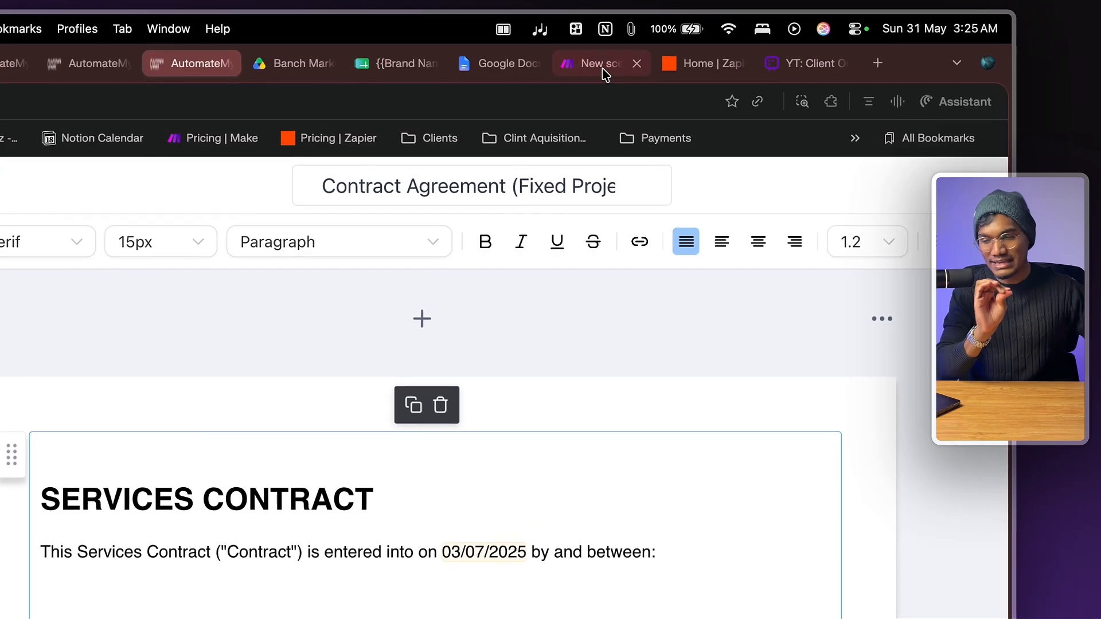
- Move to the Make 'New scenario' tab, briefly checking the Zapier home tab along the way
left_click(602, 46)
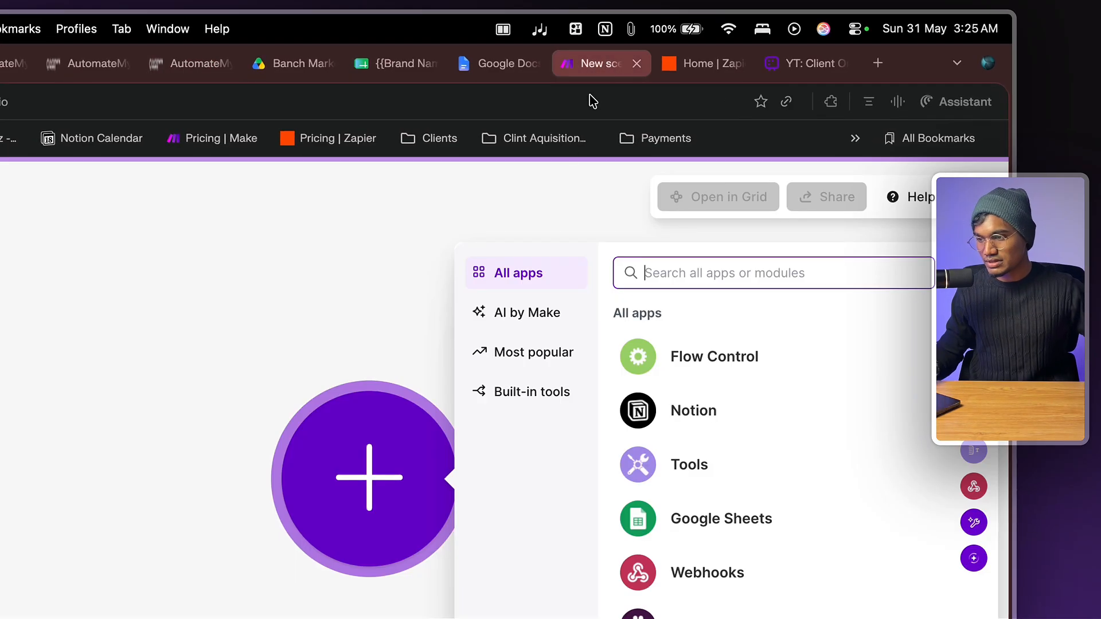
left_click(285, 286)
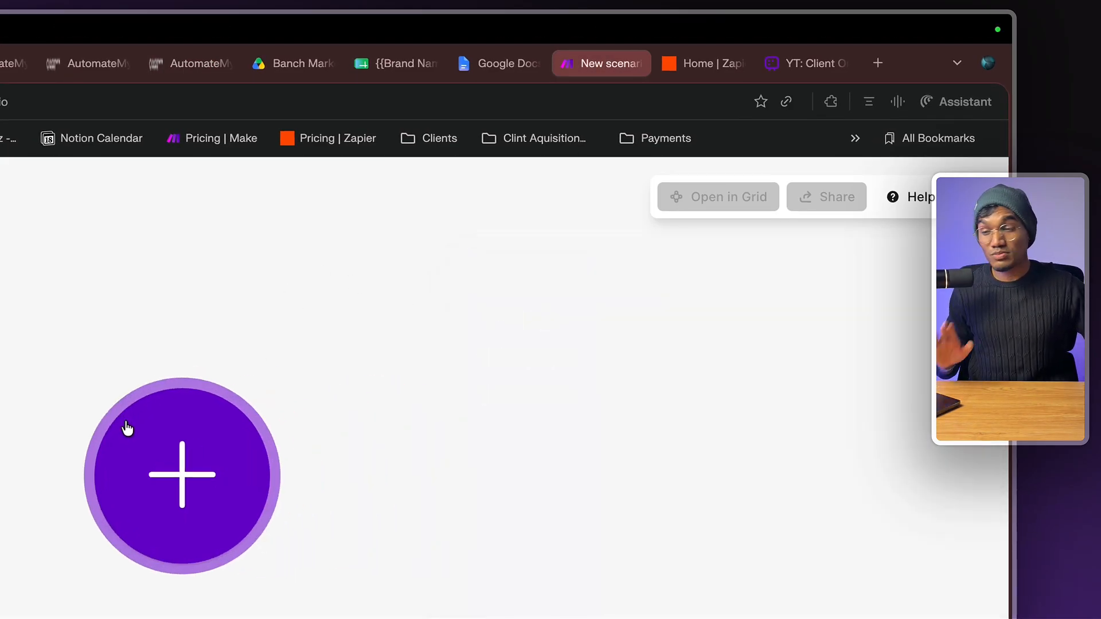
left_click(704, 63)
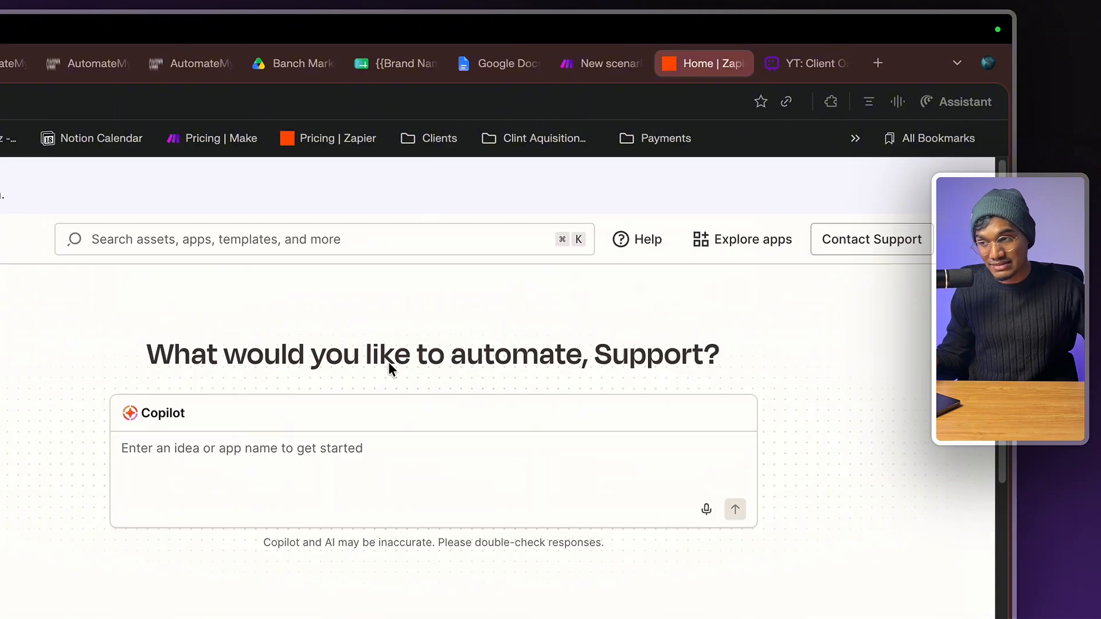
left_click(600, 66)
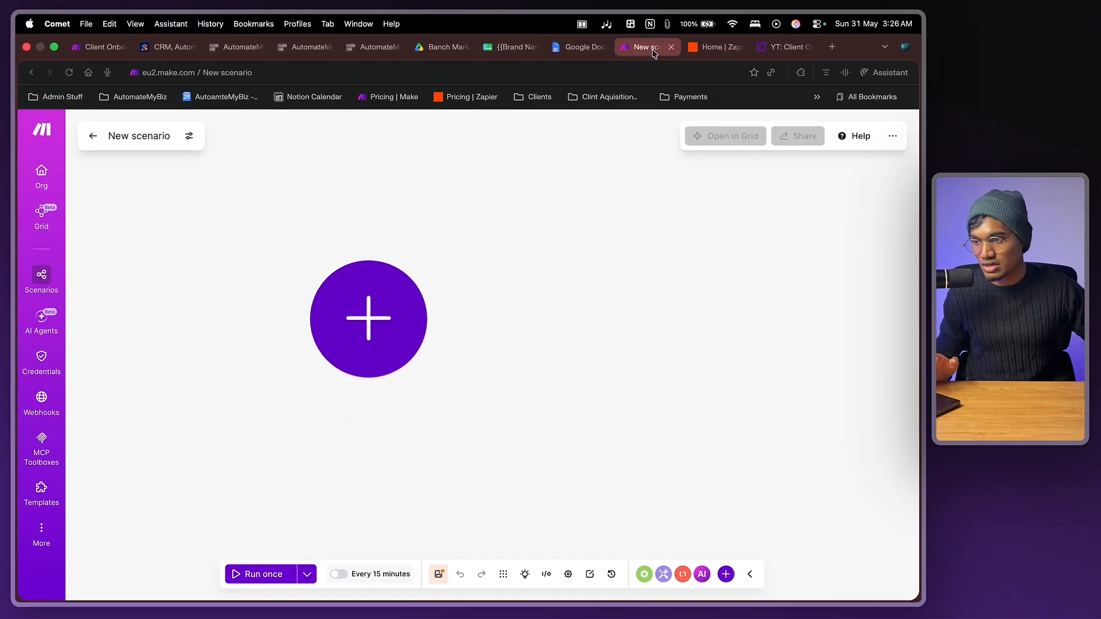
left_click(703, 50)
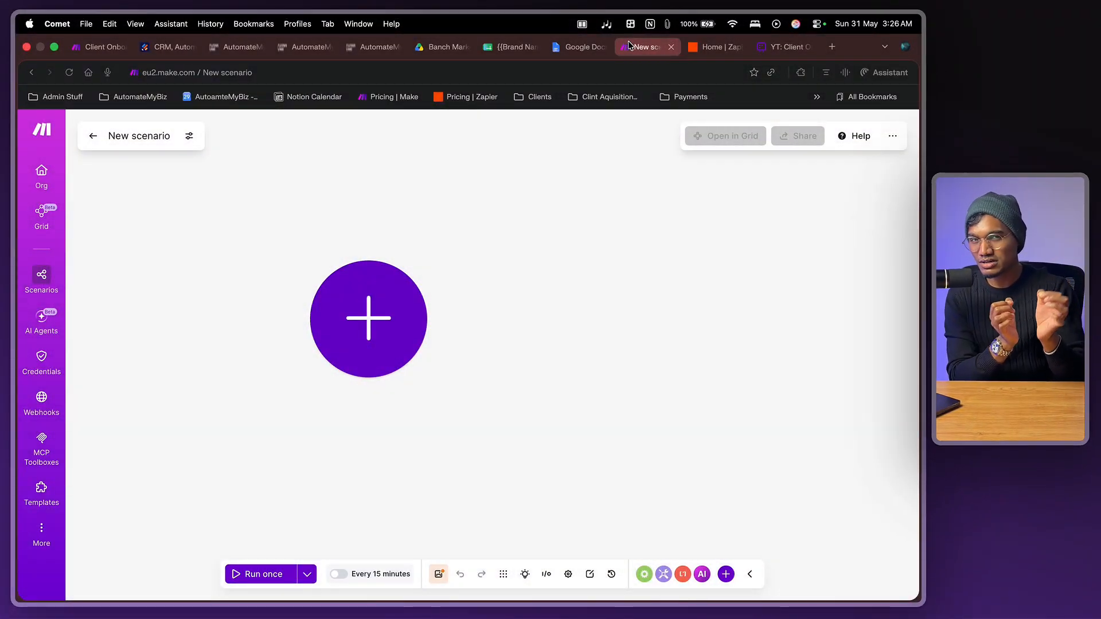
- Search the app list for GoHighLevel and browse its available modules
left_click(375, 331)
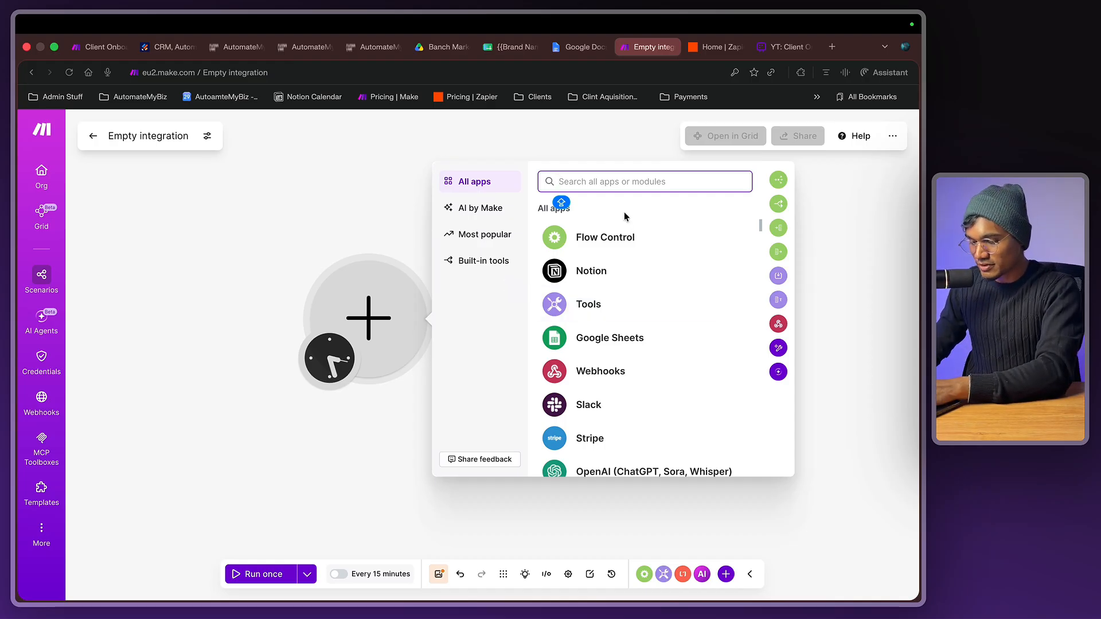
type("CRM")
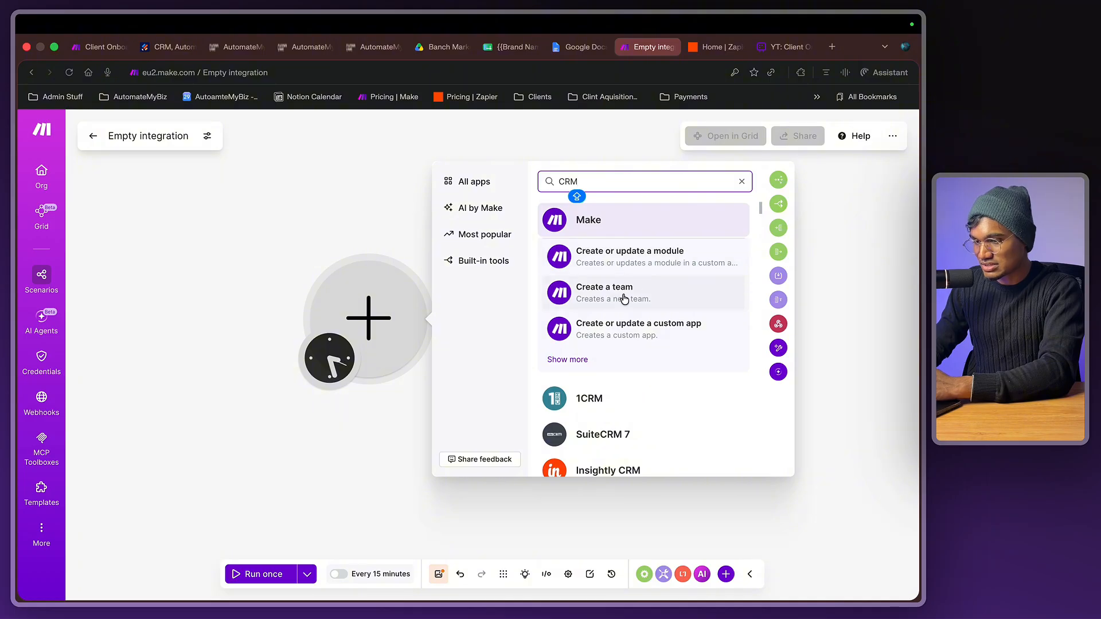
key("super+a")
type("G")
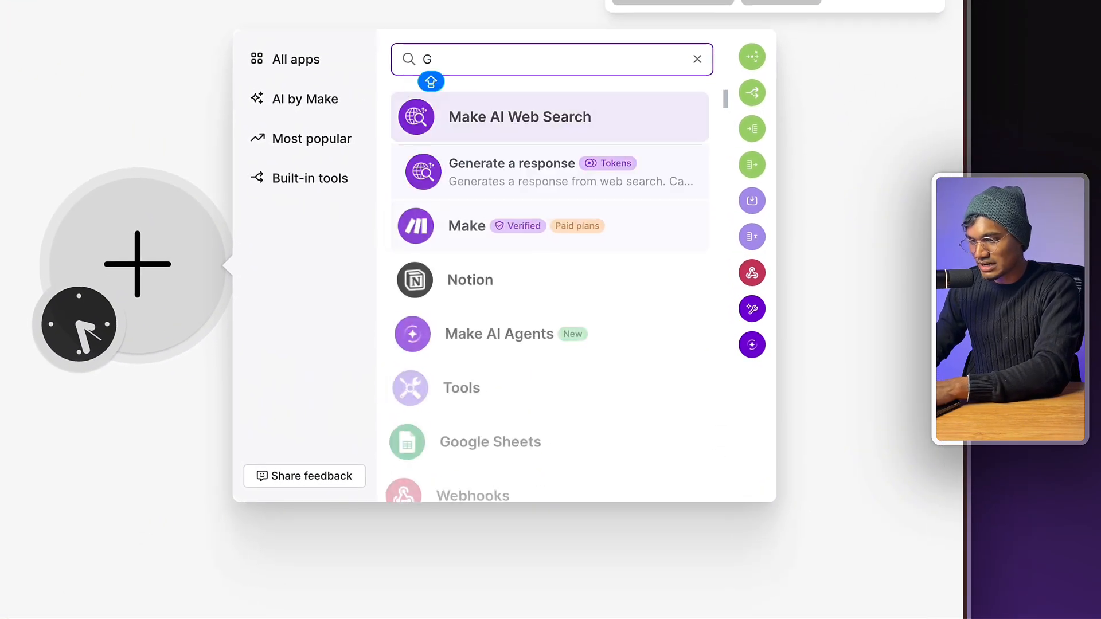
type("OHIGH")
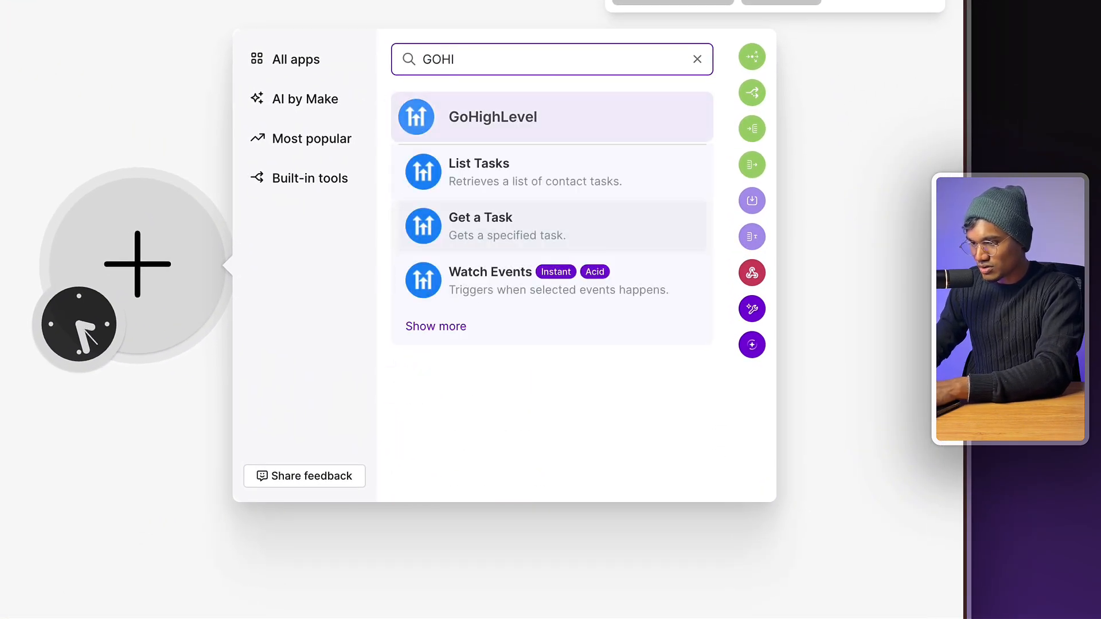
left_click(449, 339)
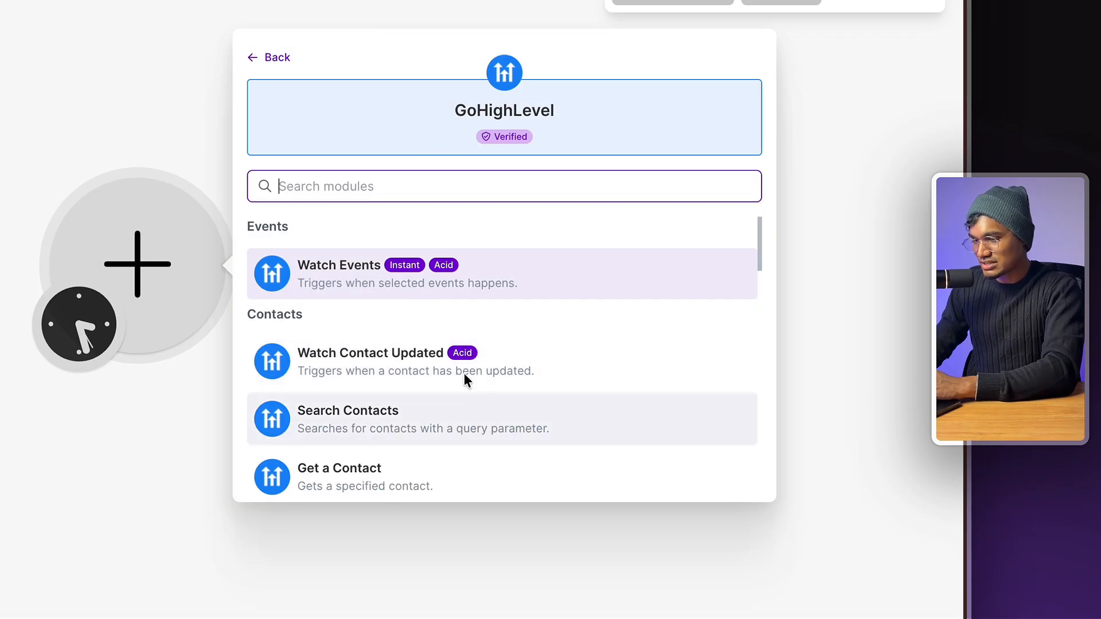
scroll(505, 441, "down", 4)
scroll(496, 479, "up", 4)
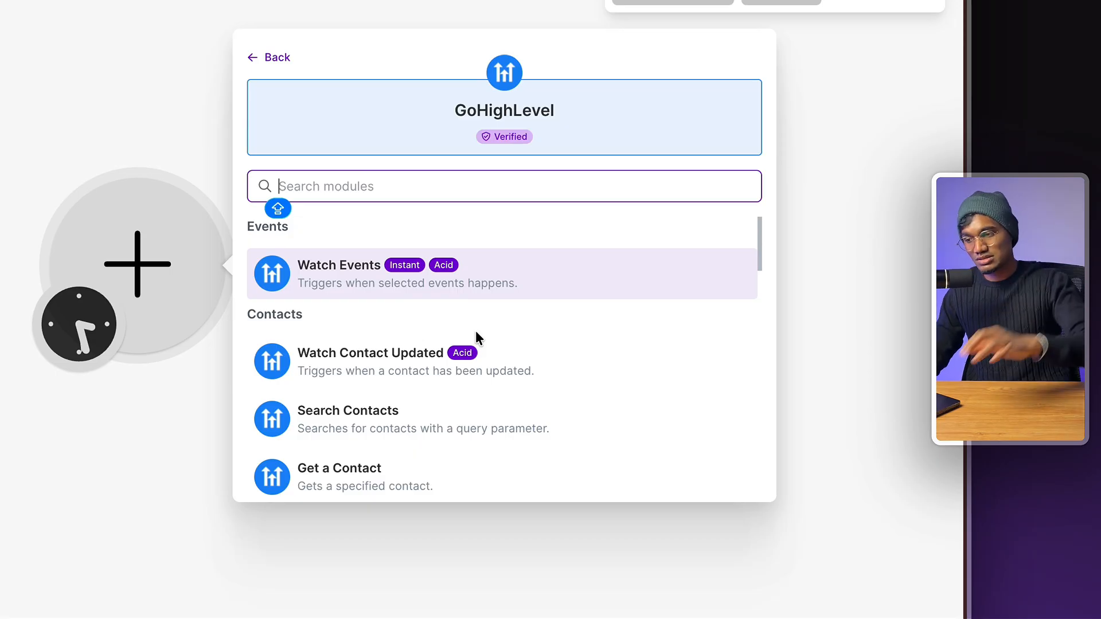
scroll(513, 255, "down", 2)
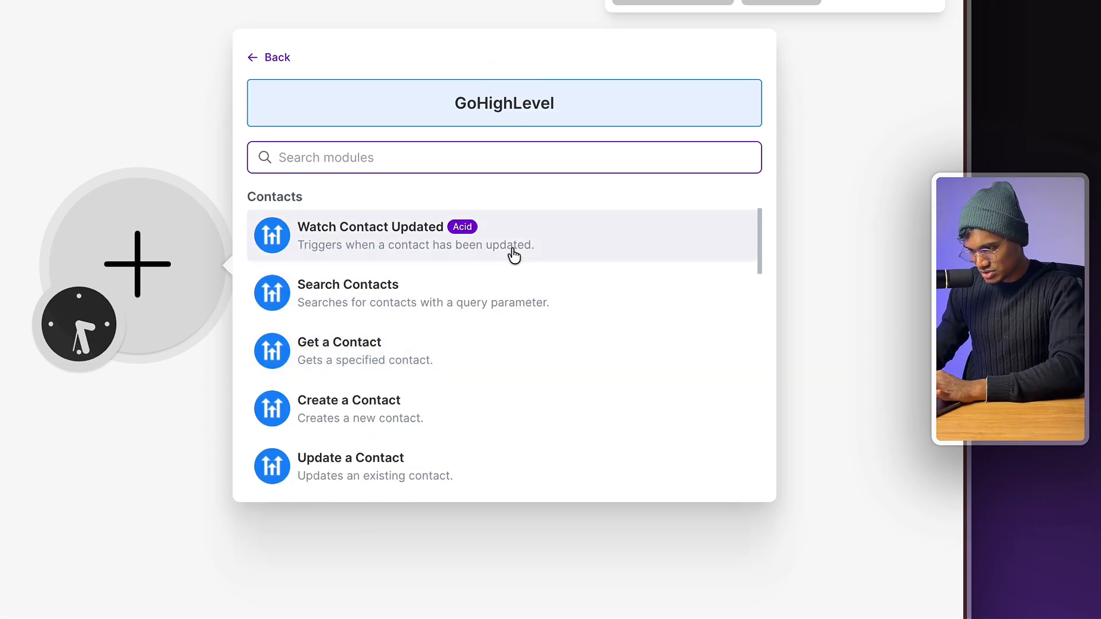
- Make Watch Contact Updated the trigger, limit 2, starting from All, then search DocuSign for the next module
left_click(539, 236)
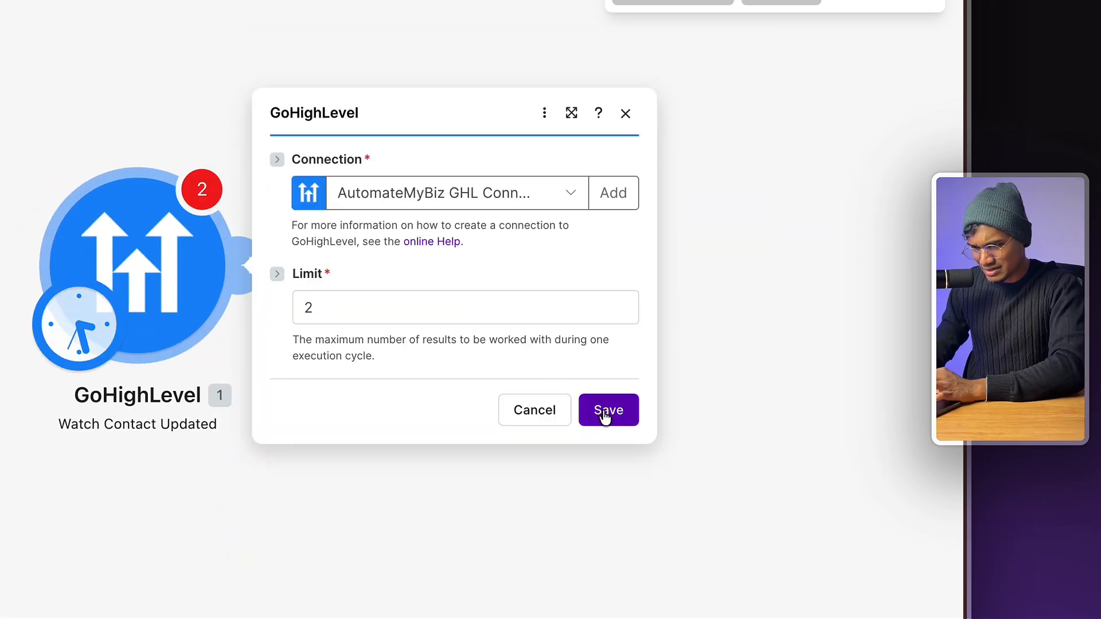
left_click(604, 416)
left_click(262, 322)
left_click(571, 421)
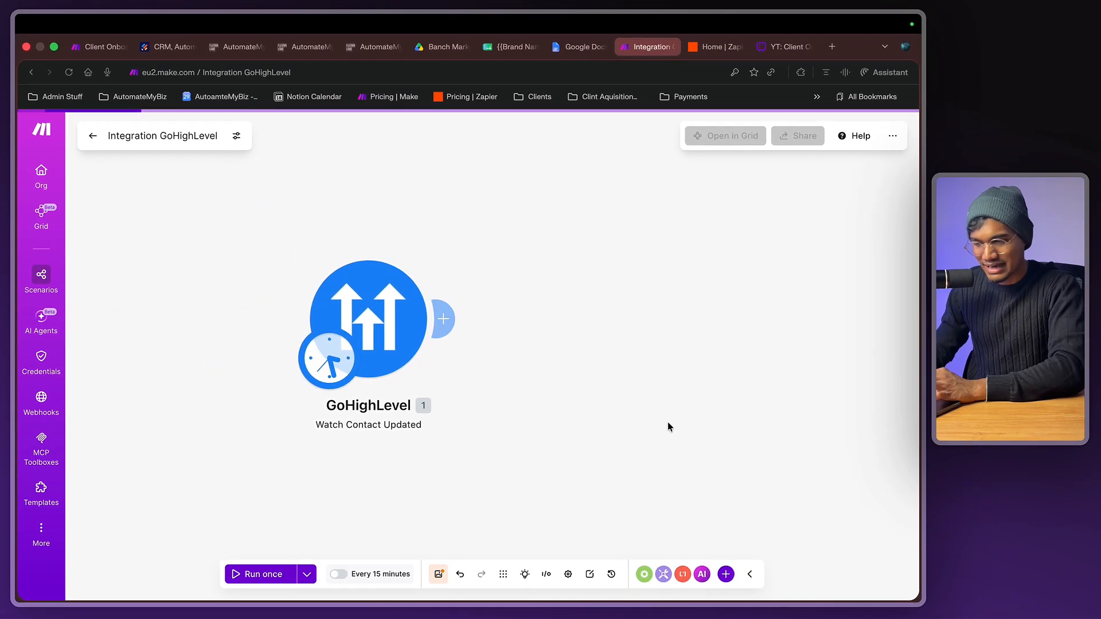
left_click(600, 322)
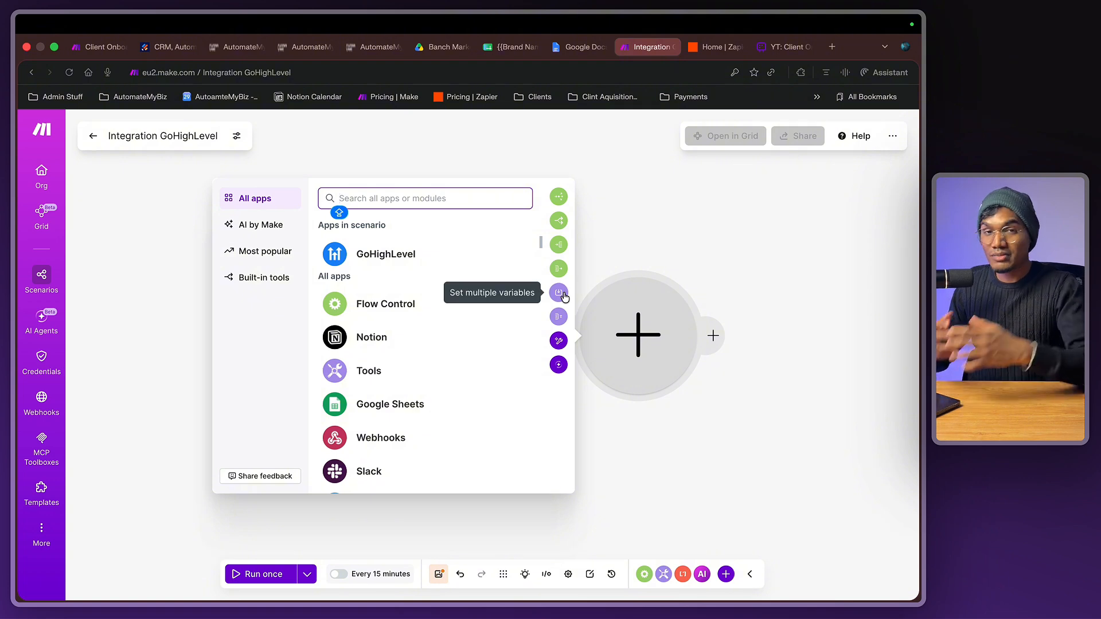
type("D")
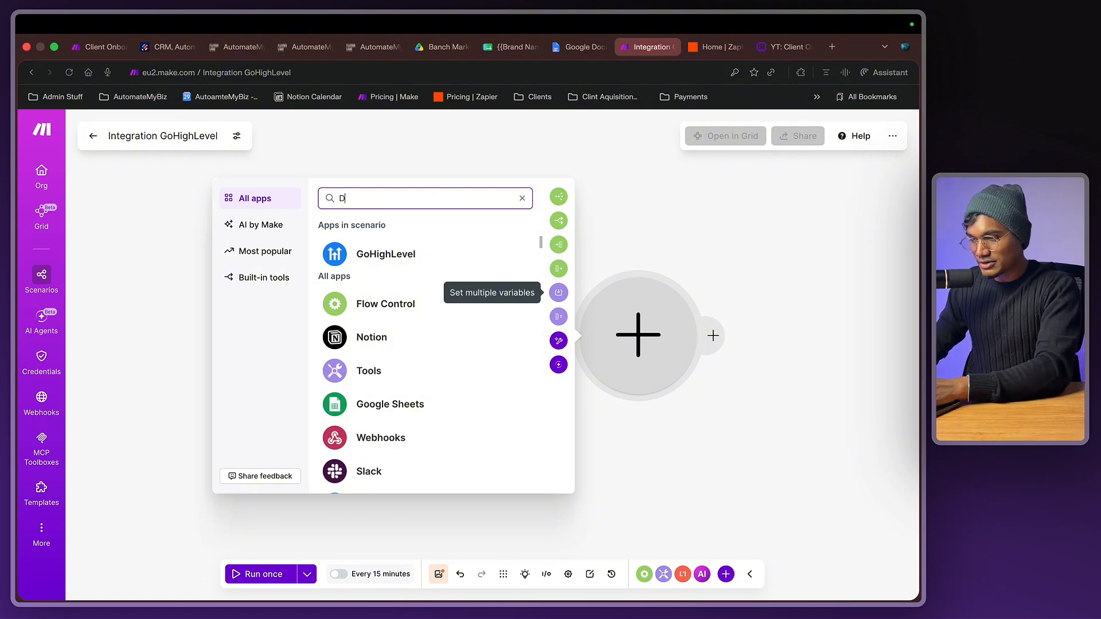
type("OCUSIGN")
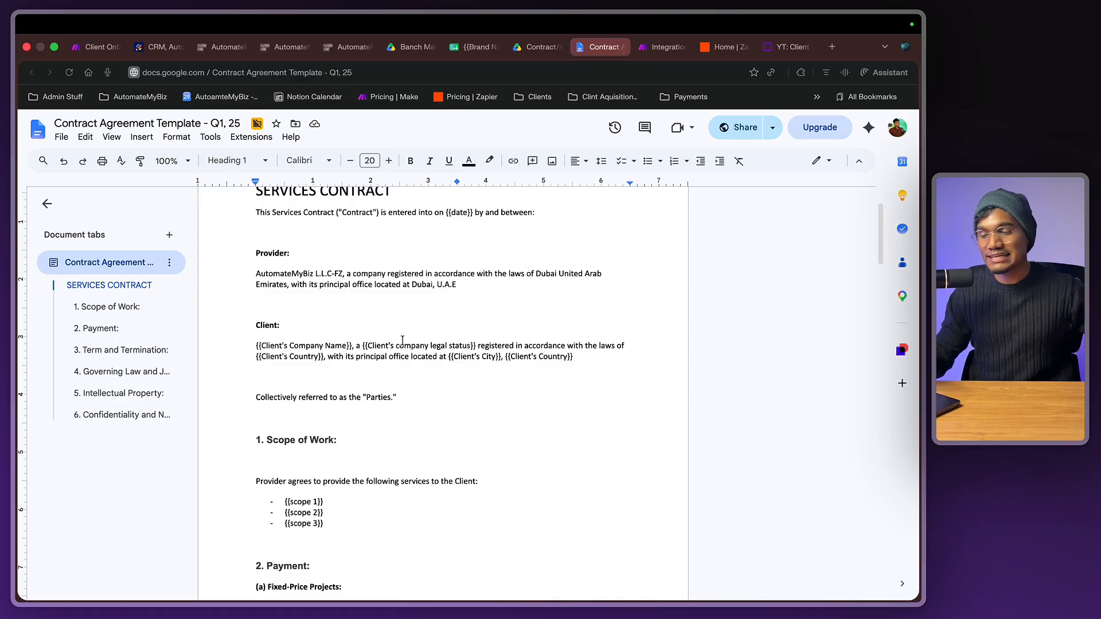
scroll(375, 401, "down", 1)
scroll(376, 418, "up", 2)
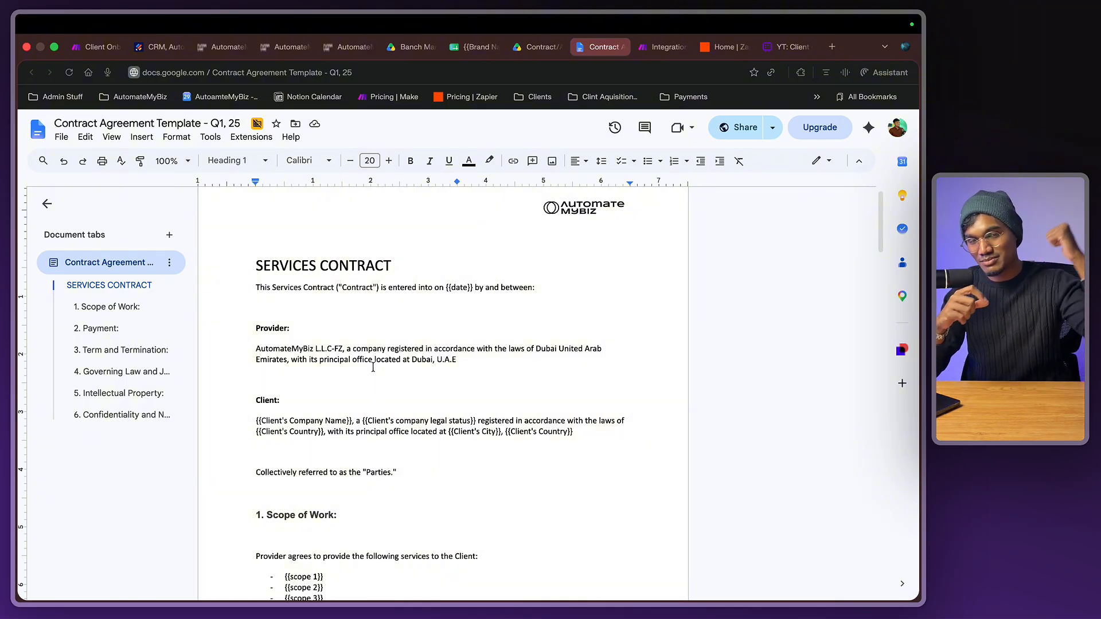
left_click_drag(256, 421, 352, 429)
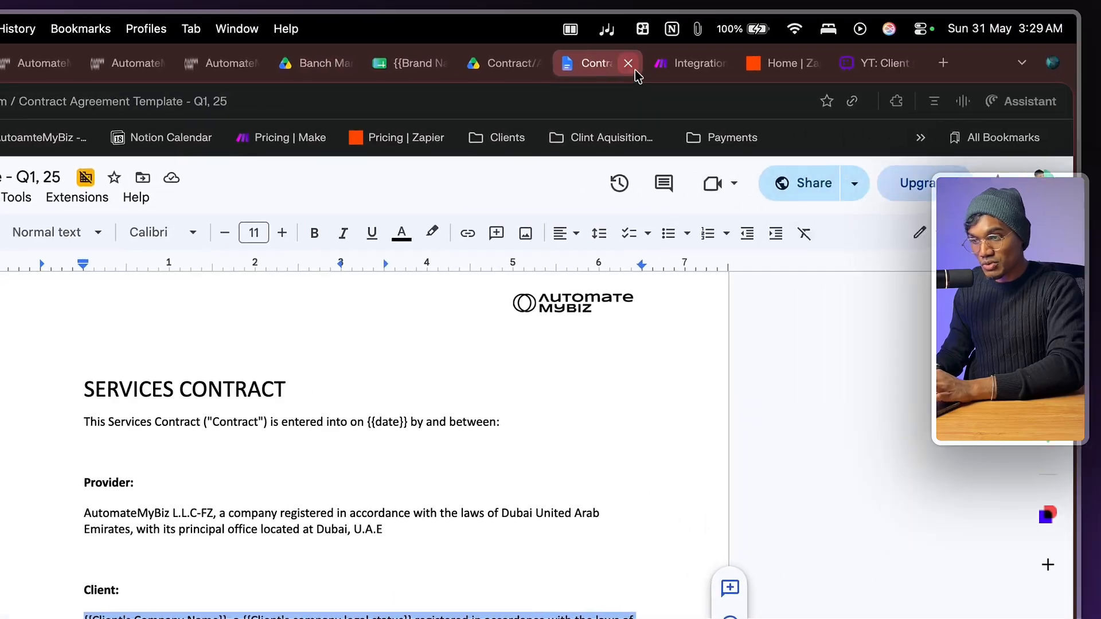
- Add a PandaDoc Create a Document module after the GoHighLevel trigger
left_click(652, 48)
left_click(711, 279)
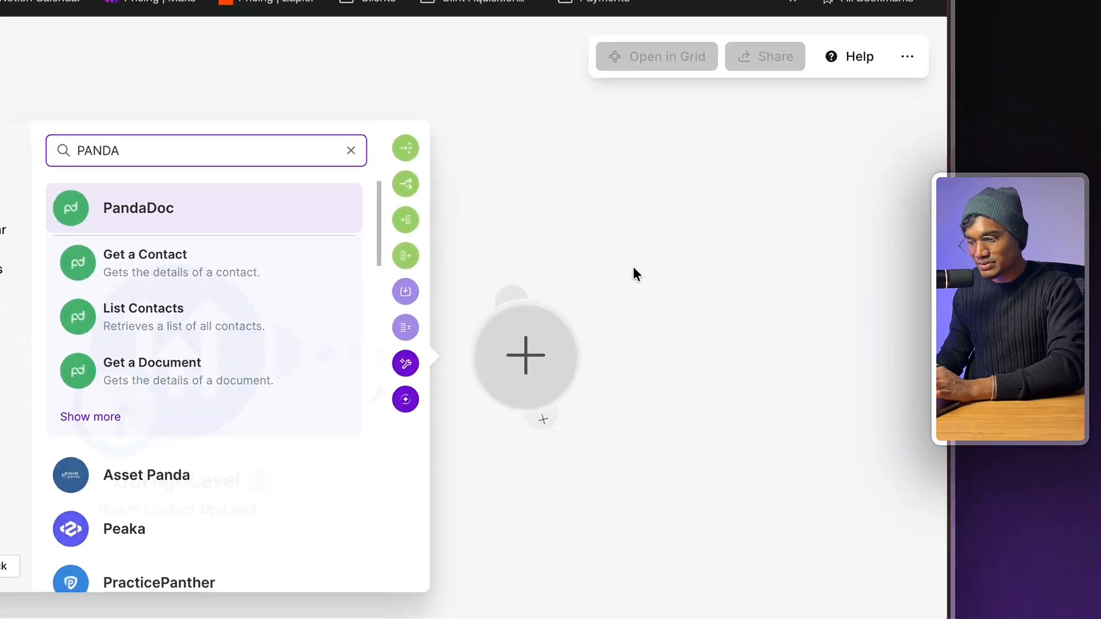
left_click(525, 334)
type("pand")
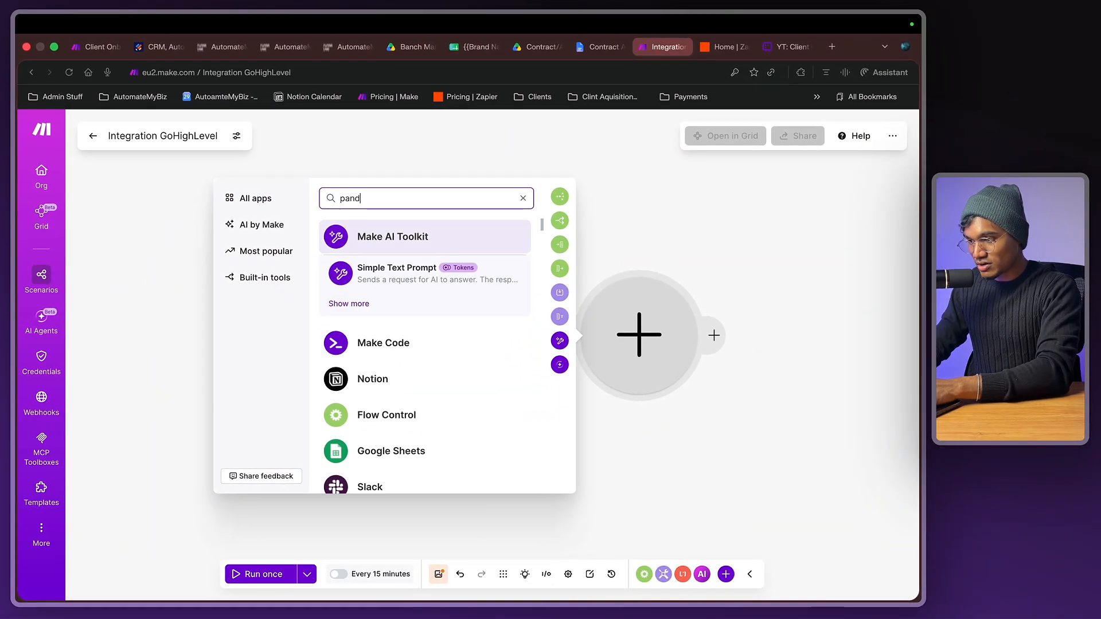
type("a")
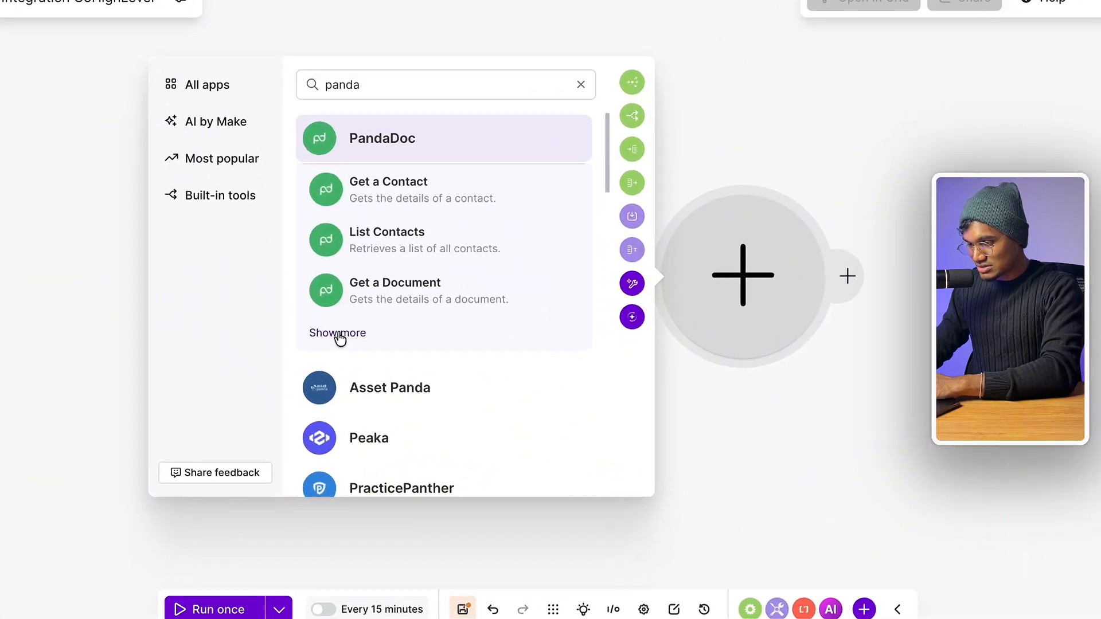
left_click(339, 337)
scroll(460, 299, "down", 6)
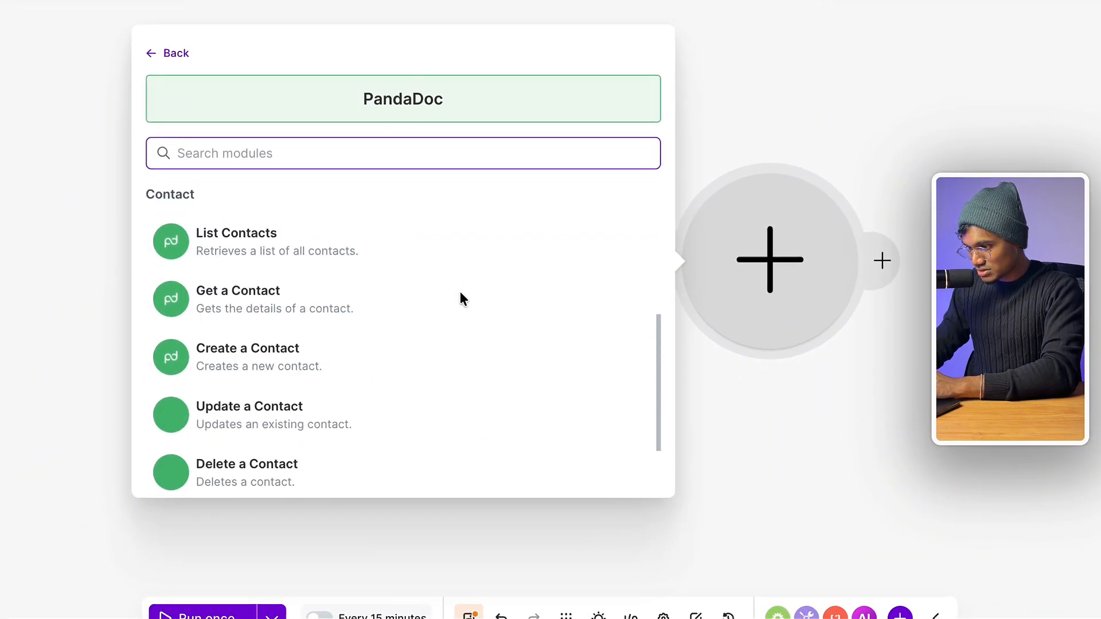
scroll(461, 297, "down", 2)
scroll(462, 299, "up", 5)
left_click(414, 309)
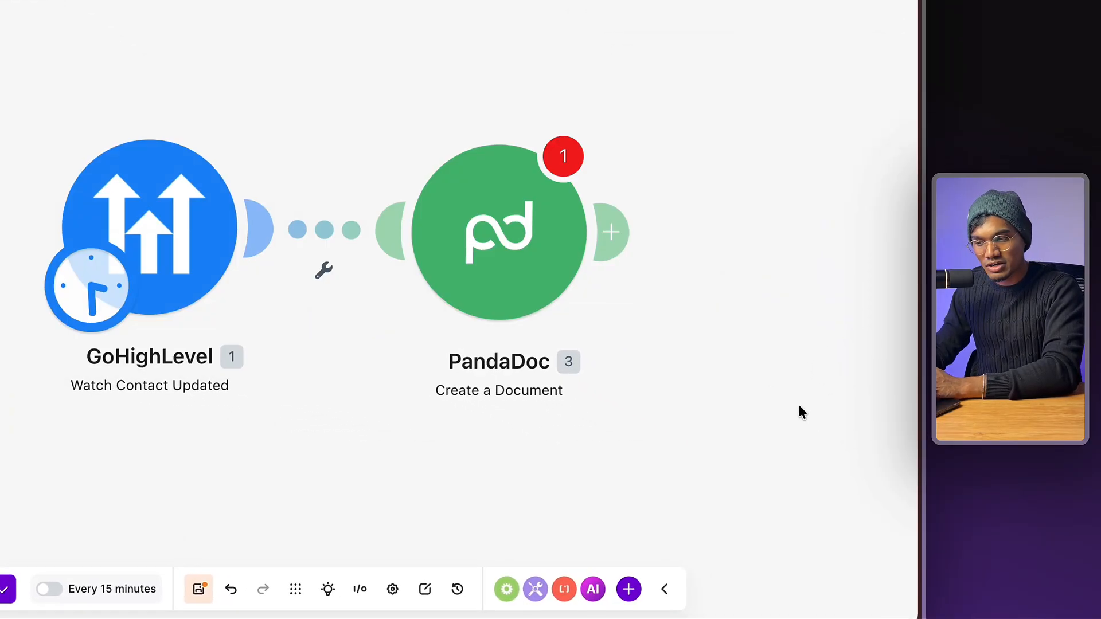
left_click(645, 274)
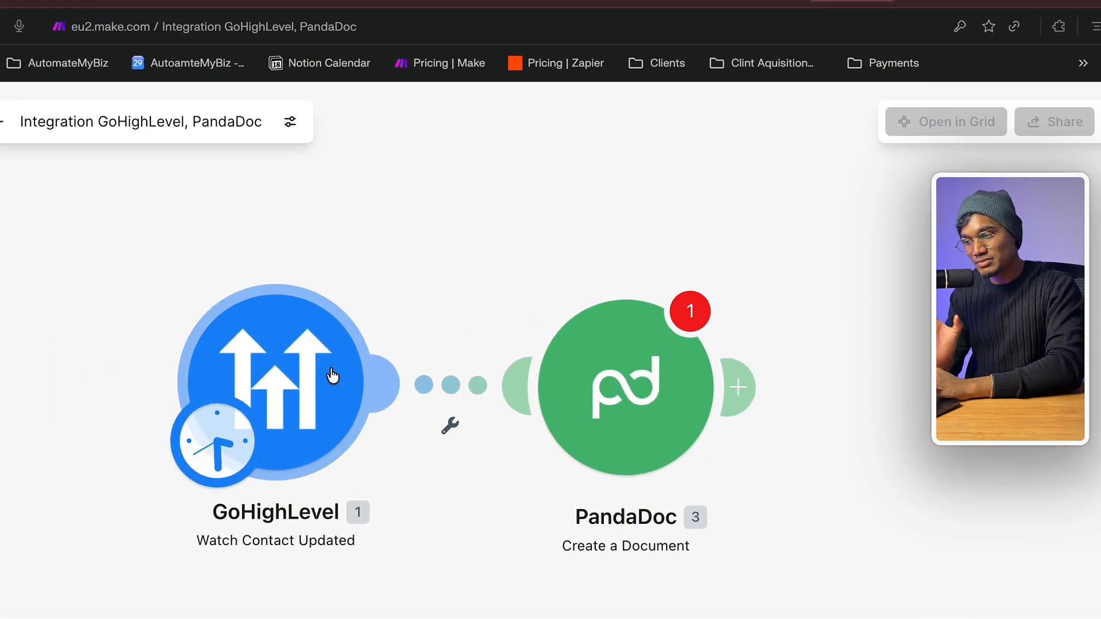
- Run only the GoHighLevel trigger, saving the scenario despite the warnings
right_click(414, 331)
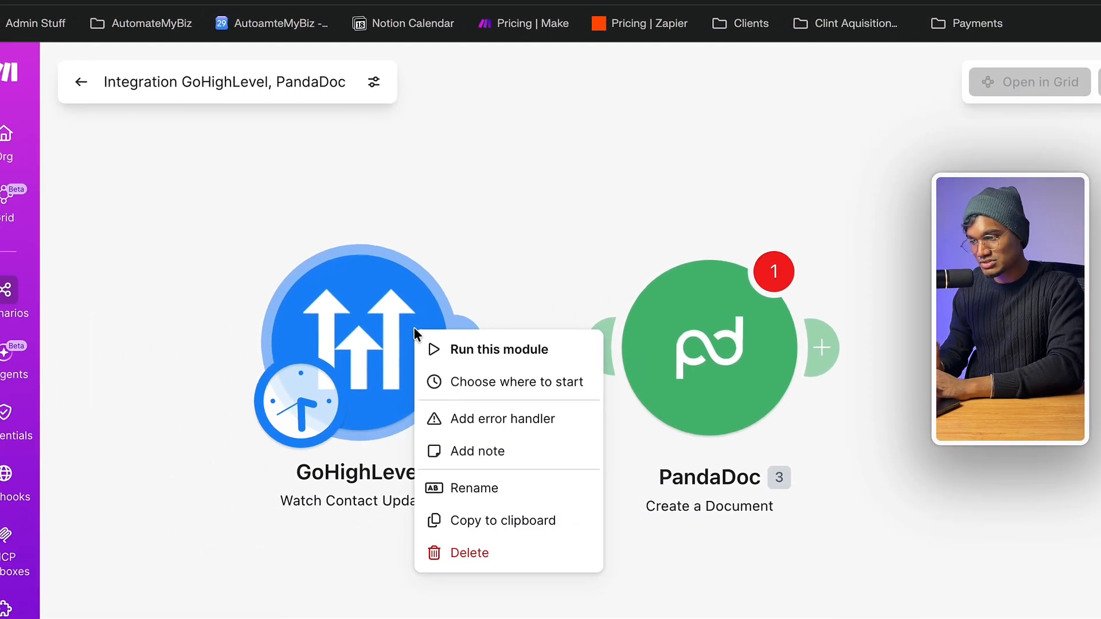
left_click(415, 235)
right_click(407, 328)
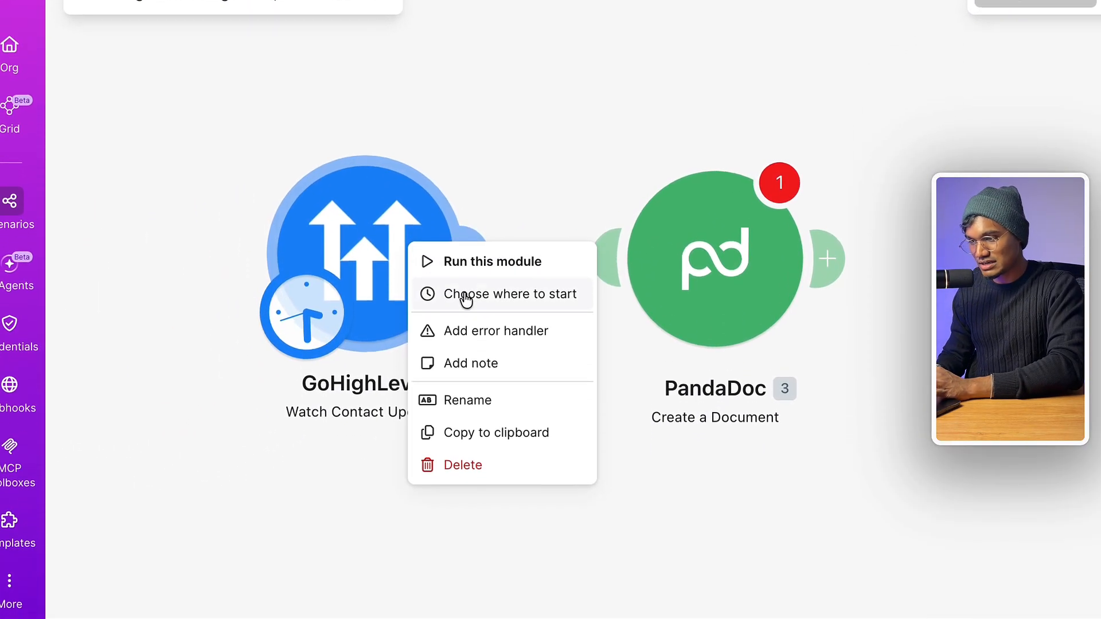
left_click(471, 347)
left_click(716, 383)
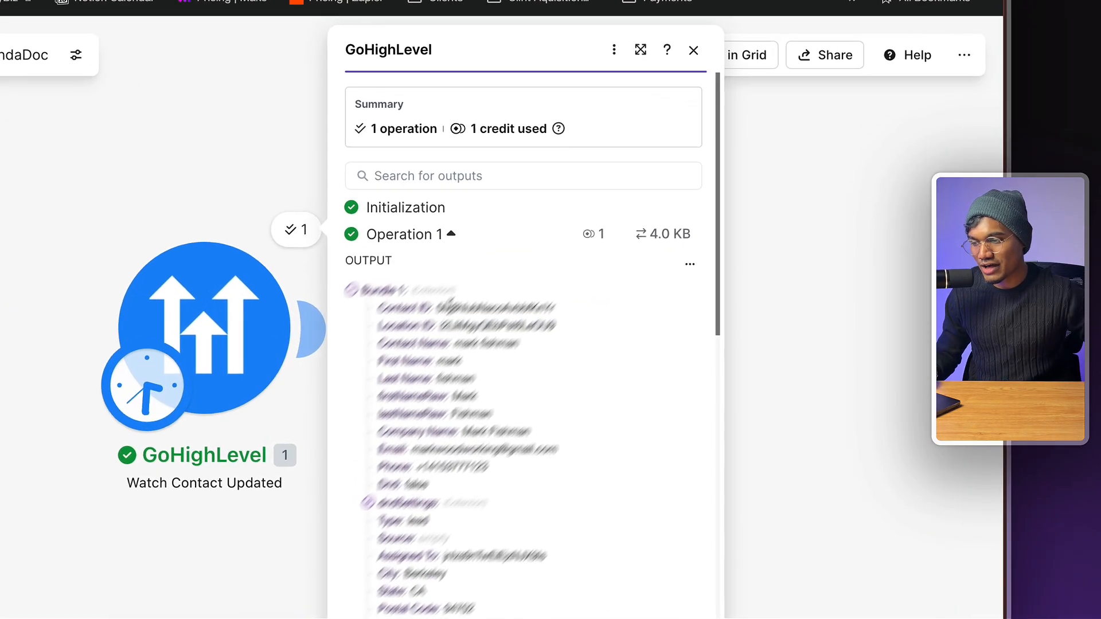
- Inspect the Location ID and first name values in the output bundle, then close it
double_click(553, 328)
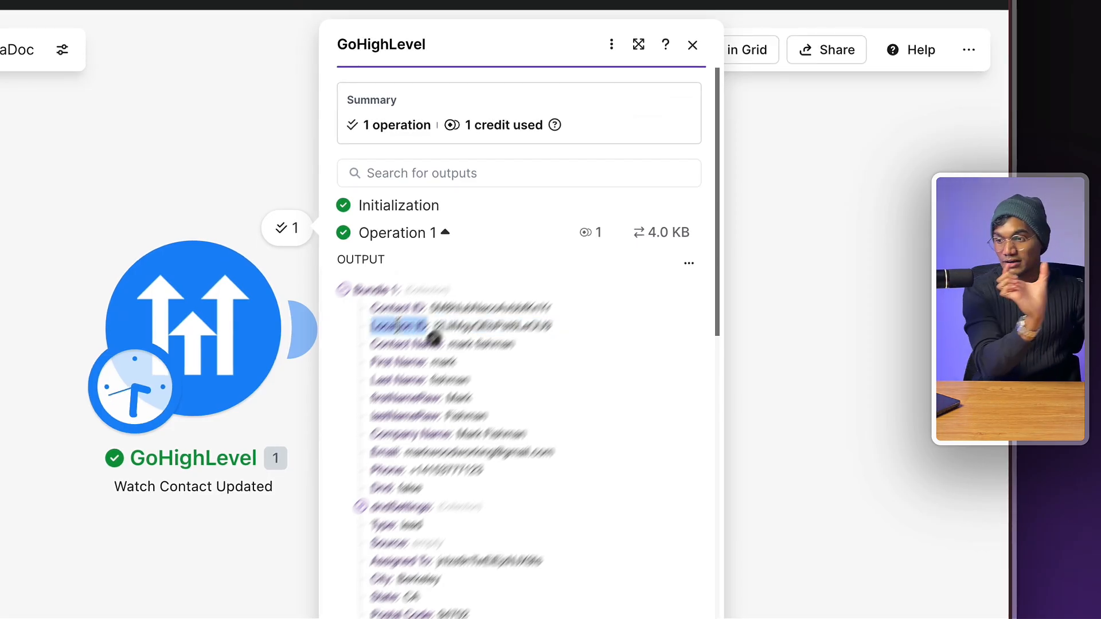
double_click(388, 403)
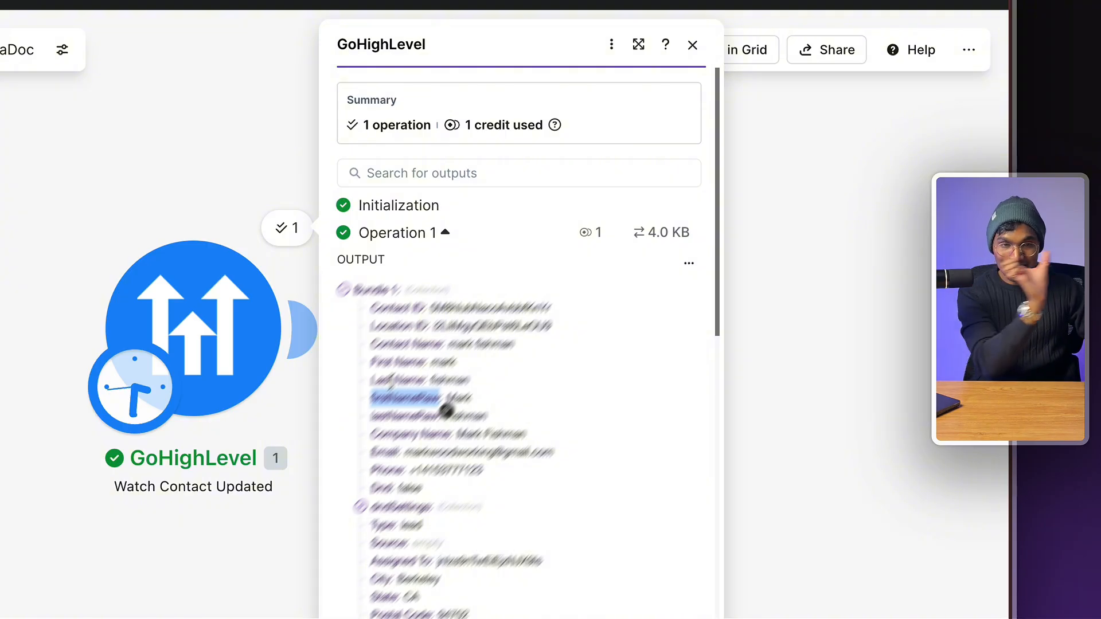
left_click(880, 318)
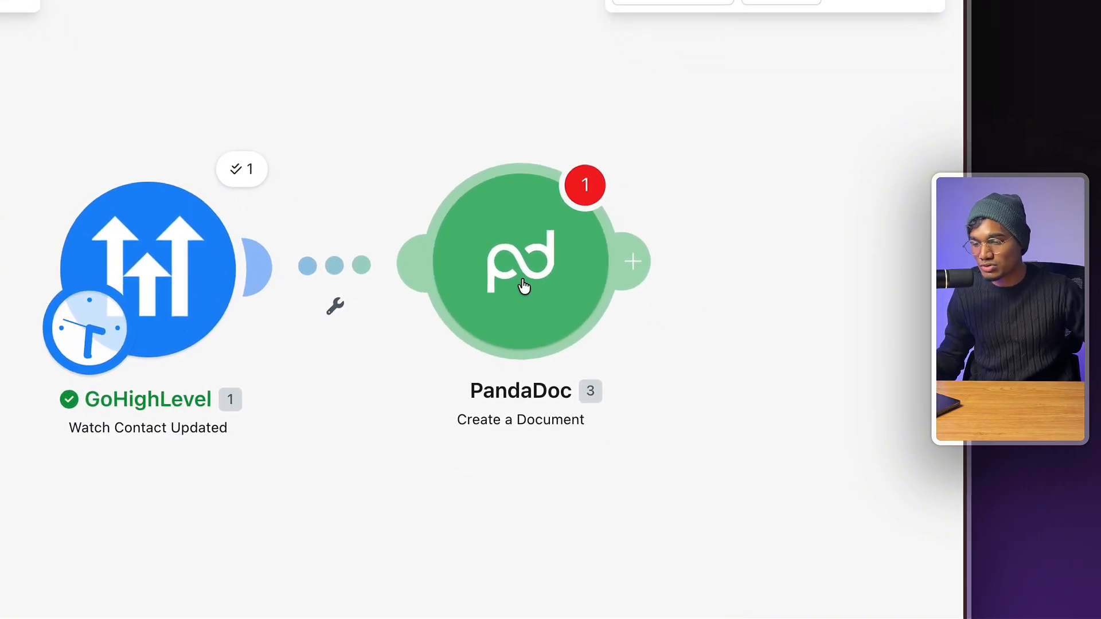
- Add a Gmail Send an email module after the PandaDoc module
left_click(522, 285)
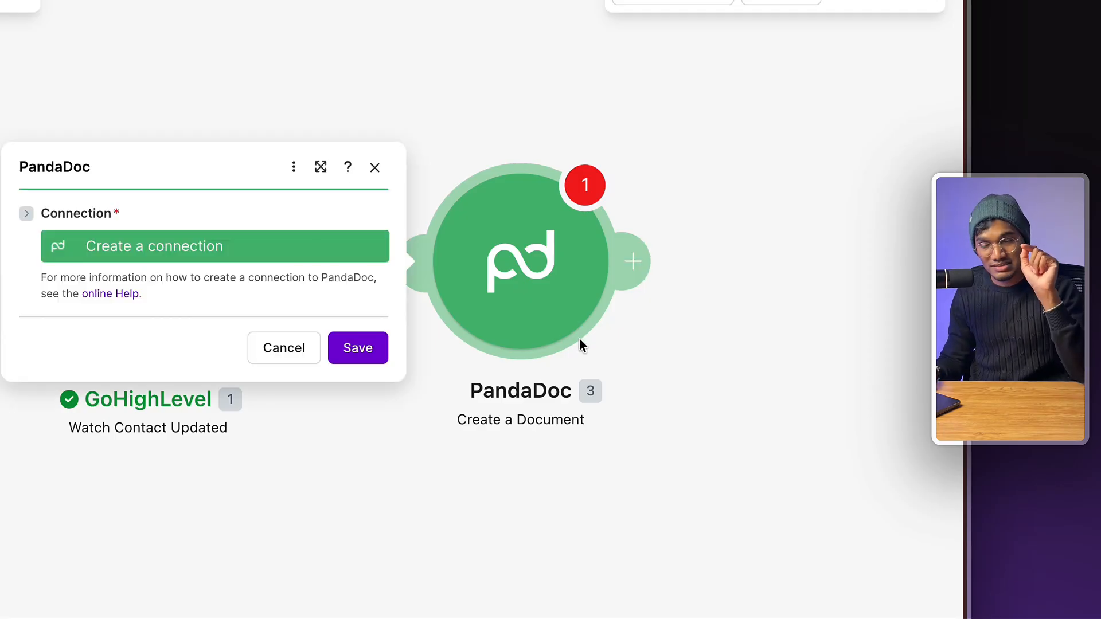
double_click(799, 276)
type("gmai")
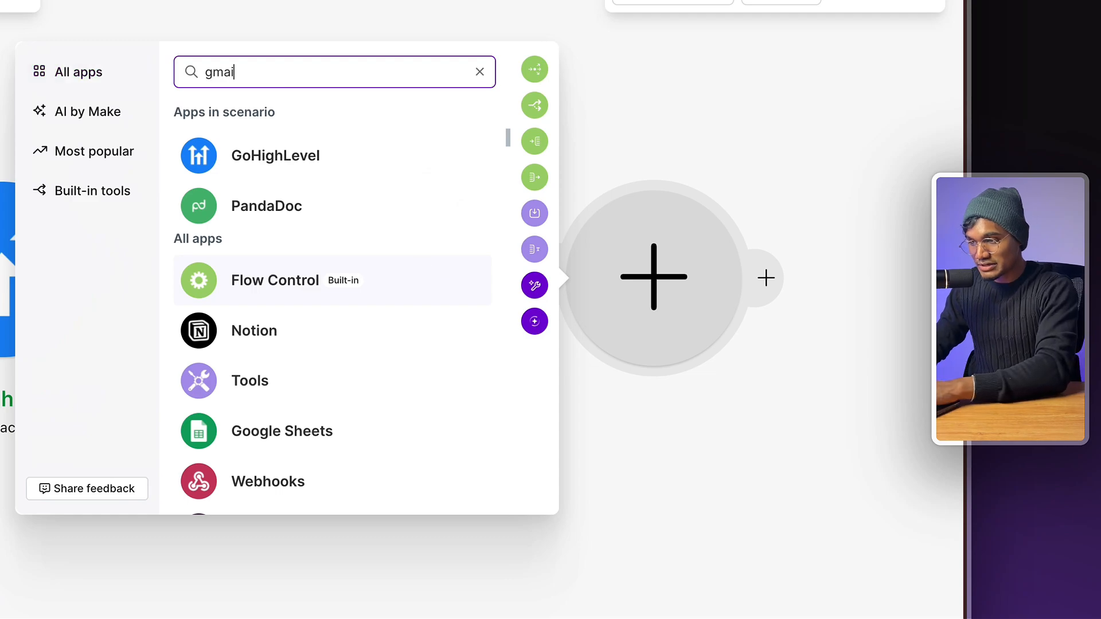
type("l")
left_click(339, 181)
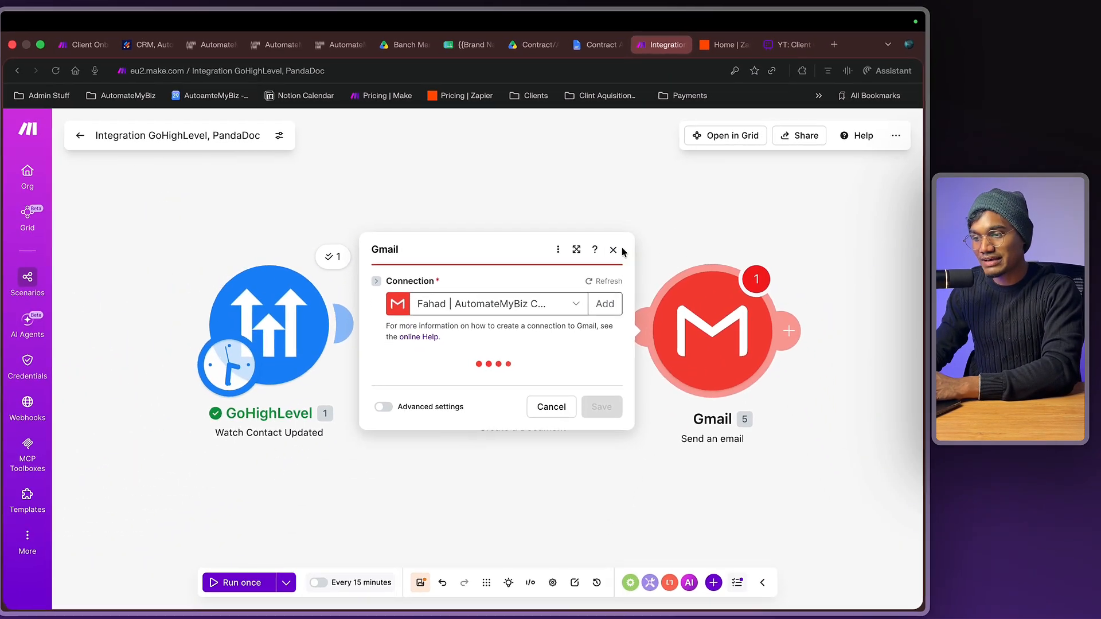
left_click(607, 279)
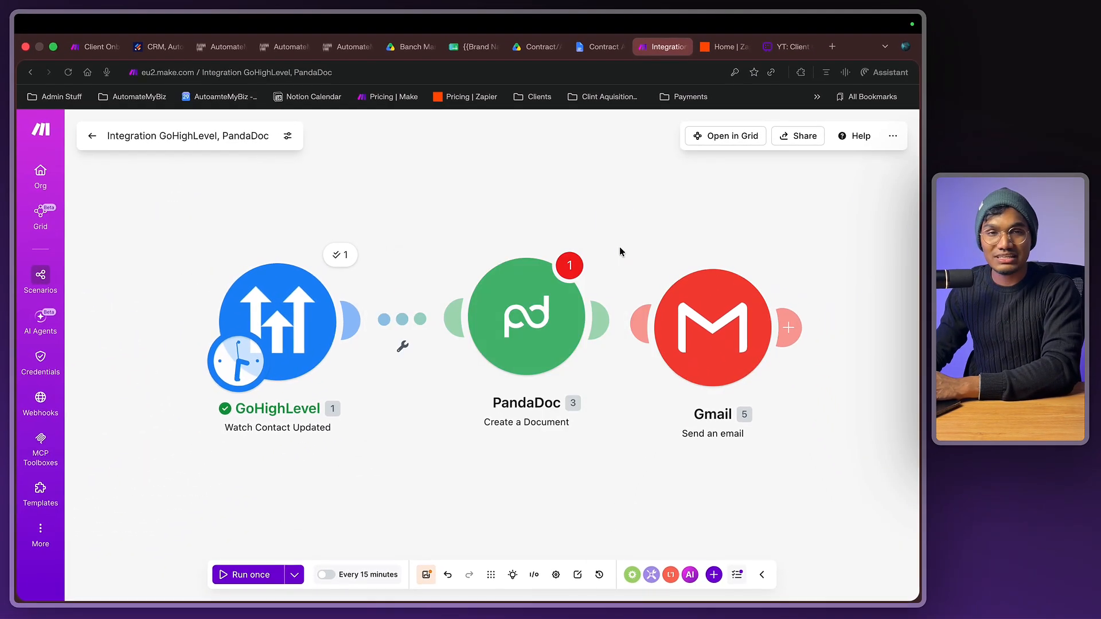
- Delete the Gmail and PandaDoc modules, leaving only the GoHighLevel trigger
right_click(679, 324)
left_click(713, 467)
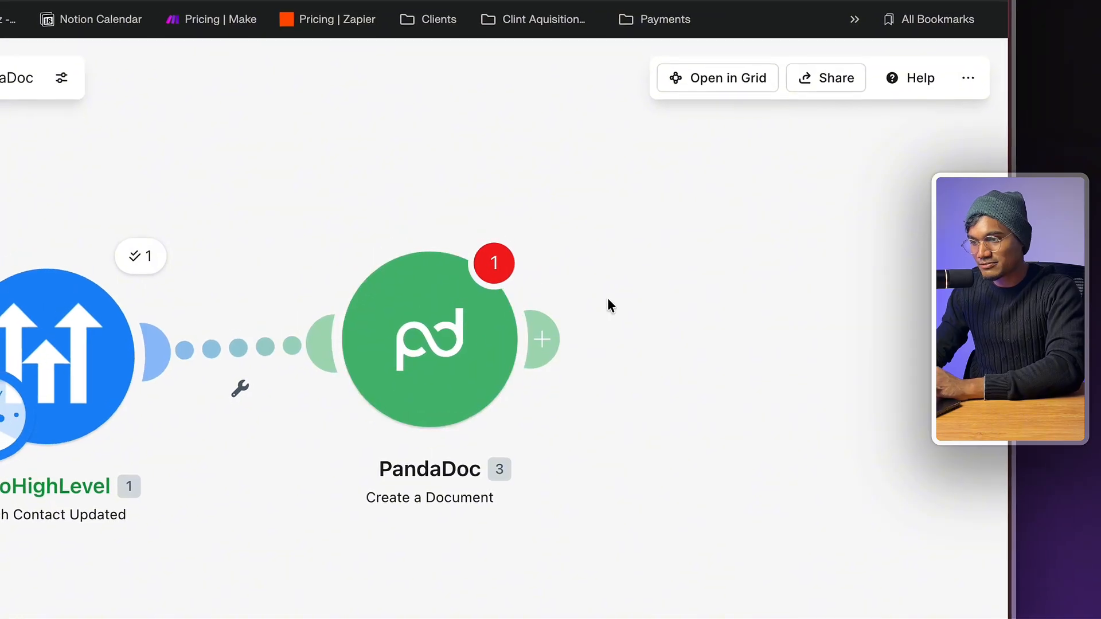
right_click(456, 377)
left_click(460, 423)
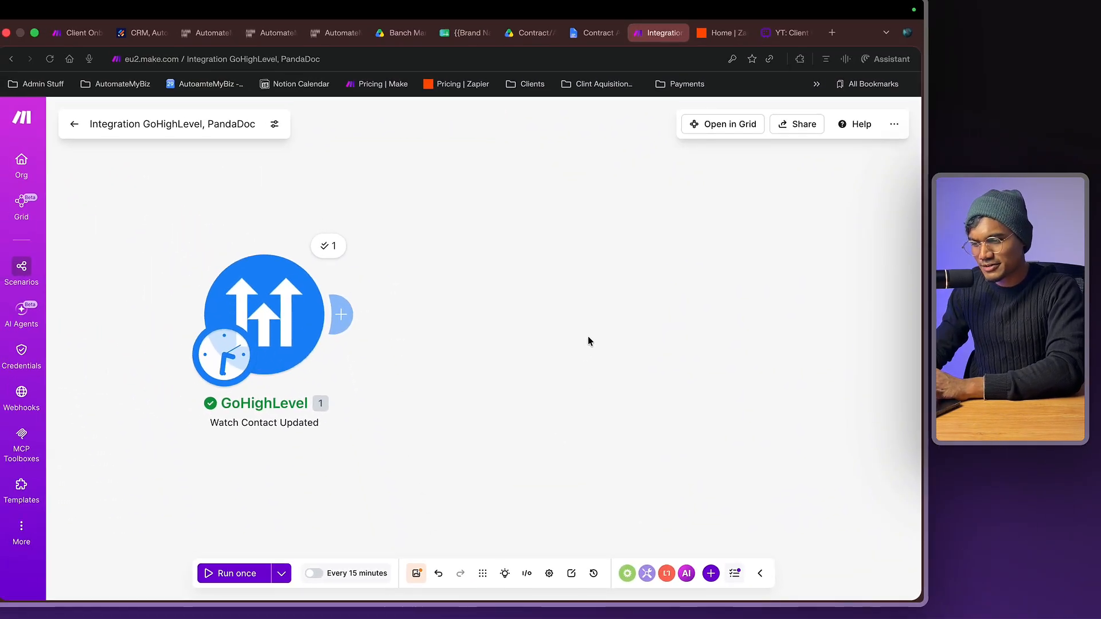
left_click(341, 314)
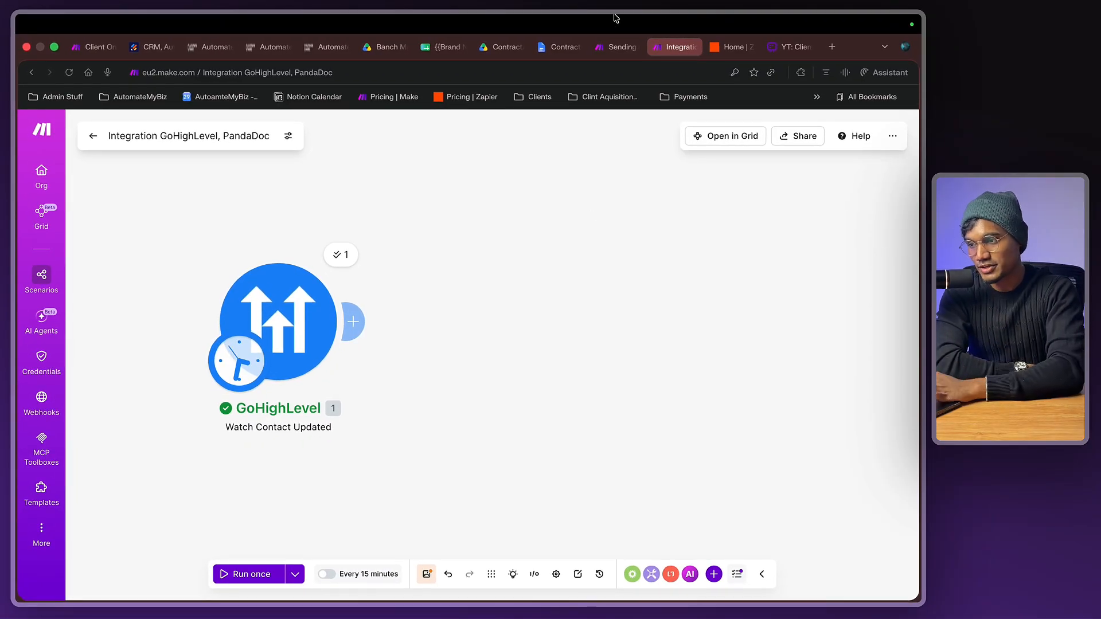
- View the Contract Offer Letter module in Sending Offer Letter, then the Services Contract document
left_click(617, 49)
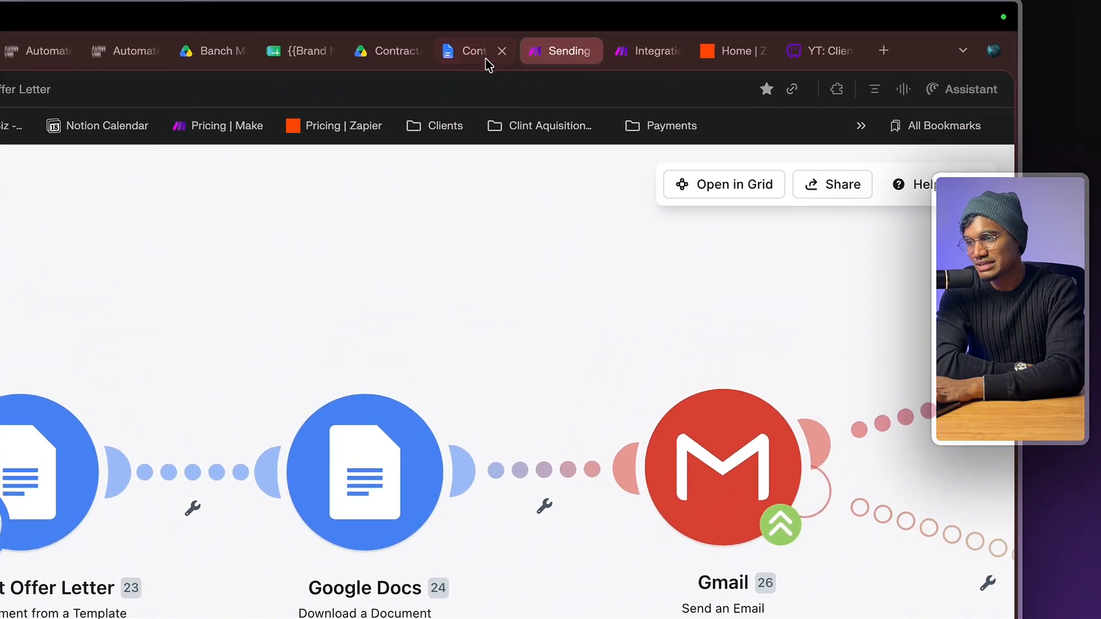
left_click(183, 189)
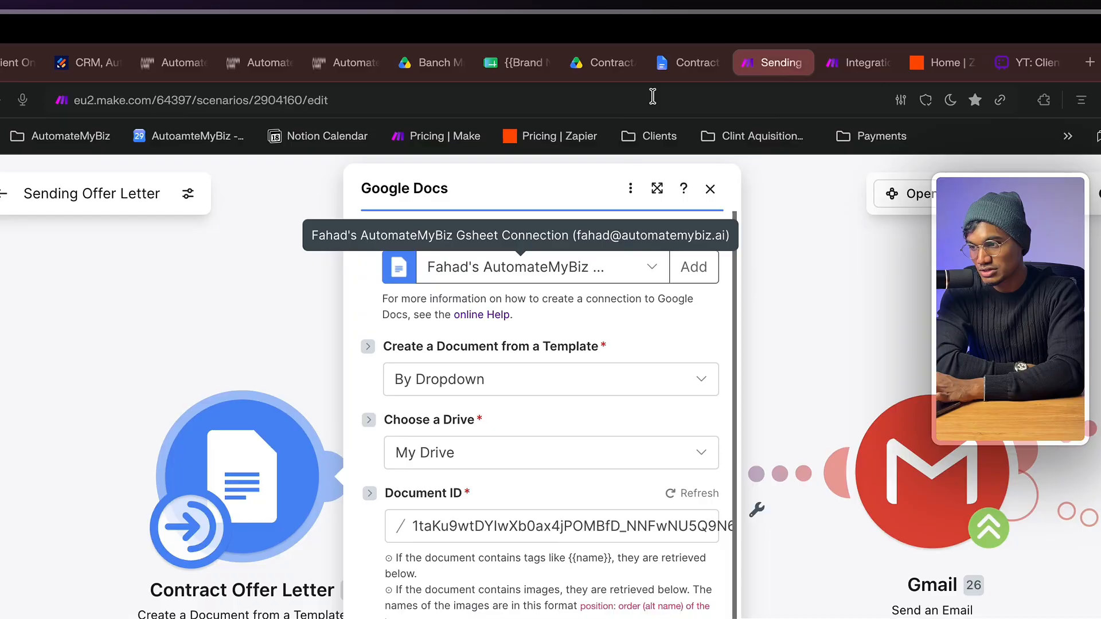
left_click(559, 47)
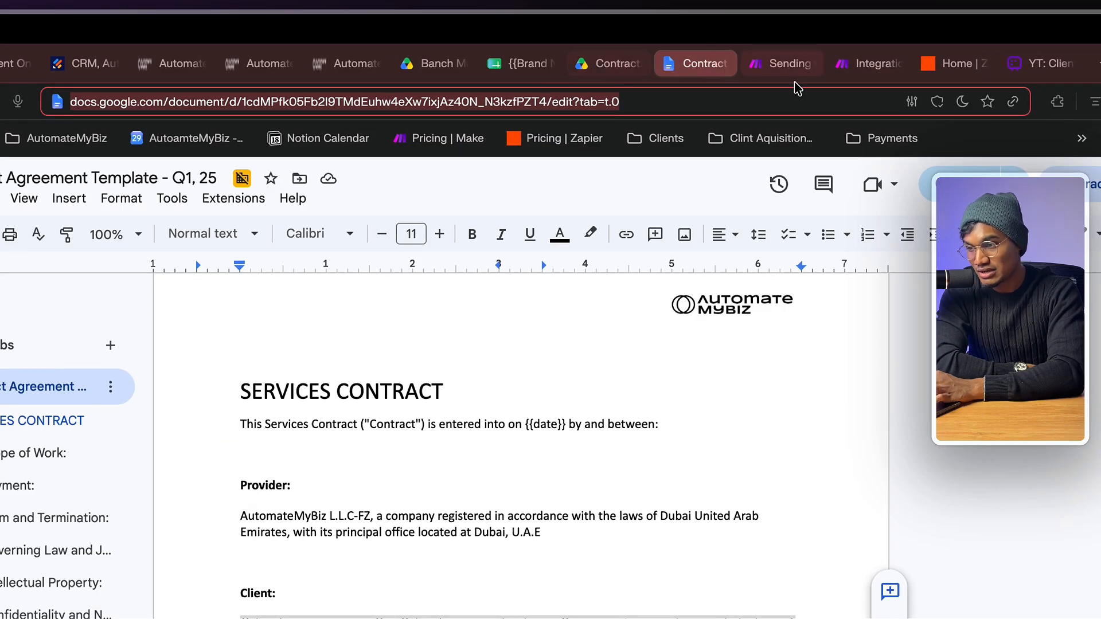
- Review the {{scope 1}}, {{scope 2}} and {{scope 3}} placeholders in the Services Contract template
left_click(860, 63)
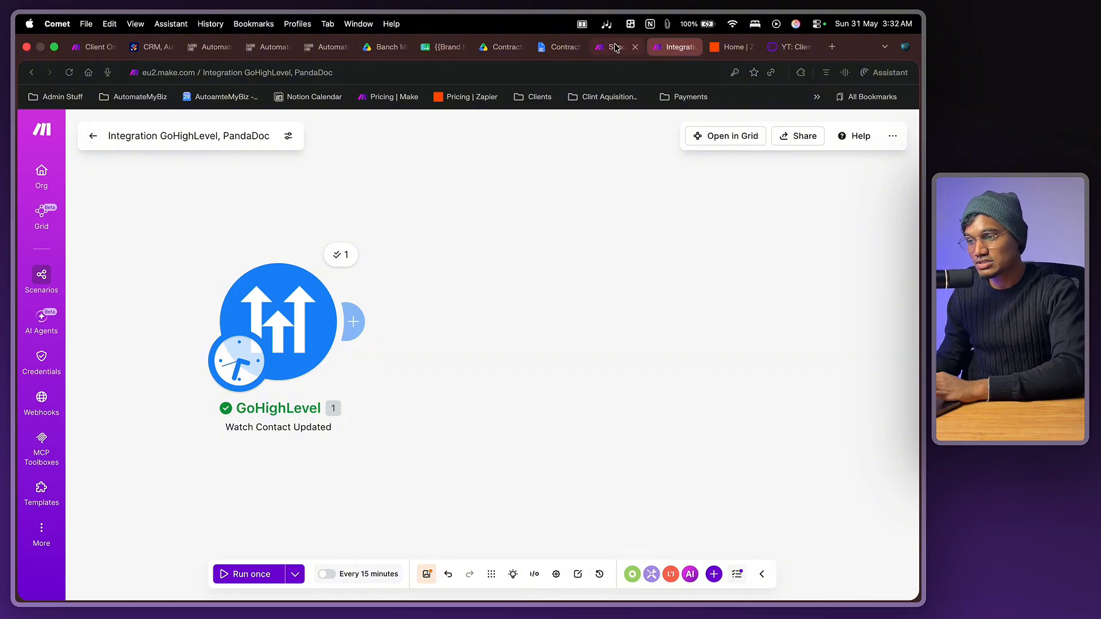
left_click(554, 51)
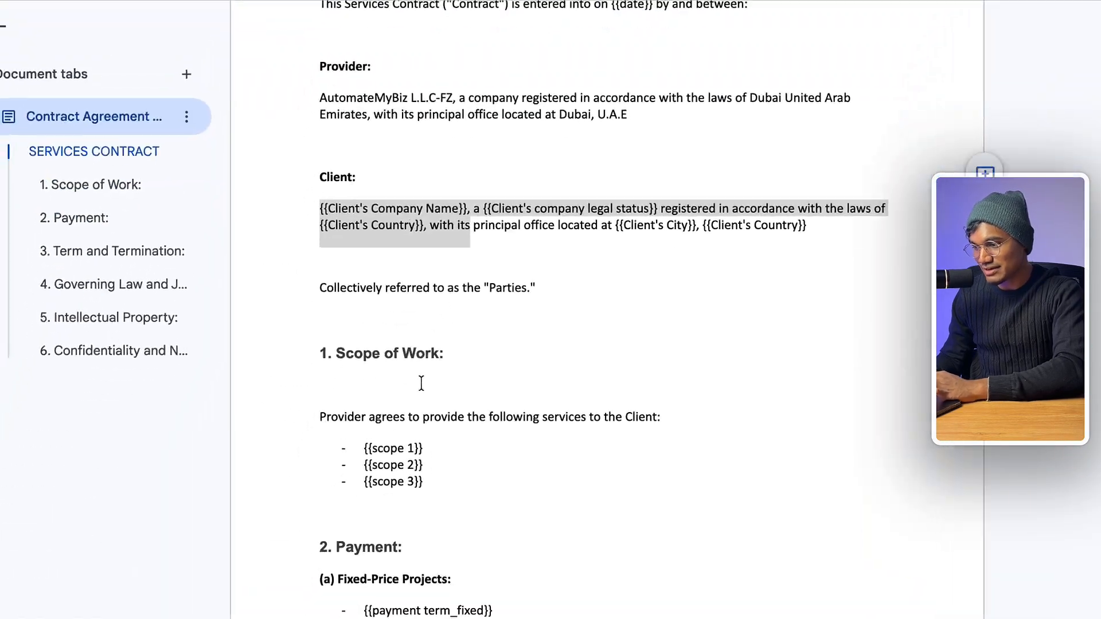
triple_click(452, 391)
triple_click(452, 410)
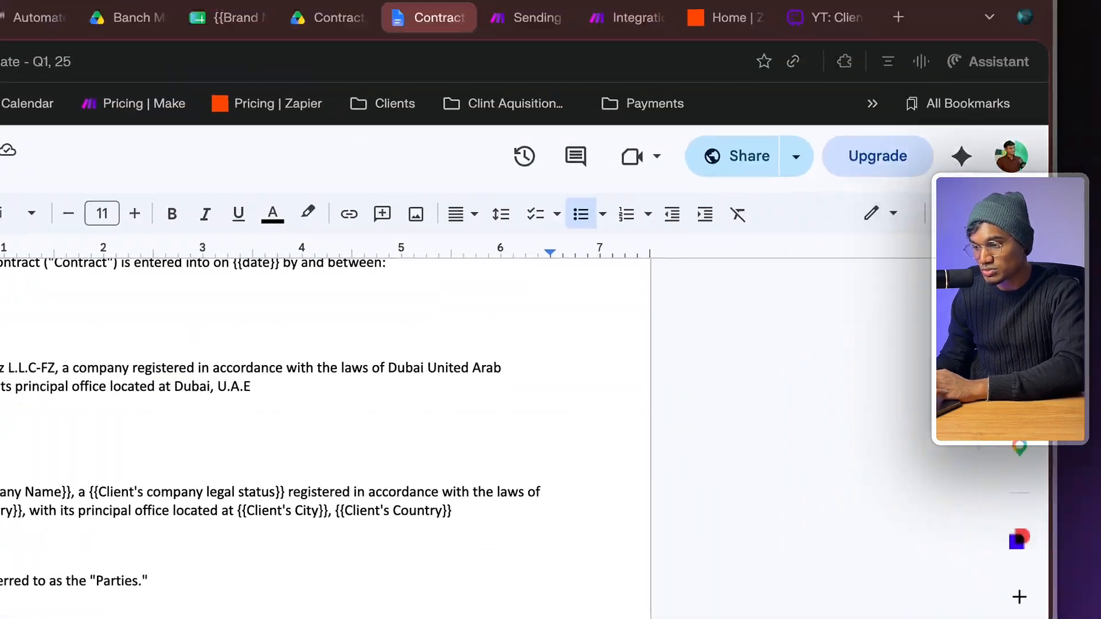
triple_click(451, 427)
left_click(683, 47)
- Add a Google Docs Create a Document from a Template module after the GoHighLevel trigger
left_click(342, 261)
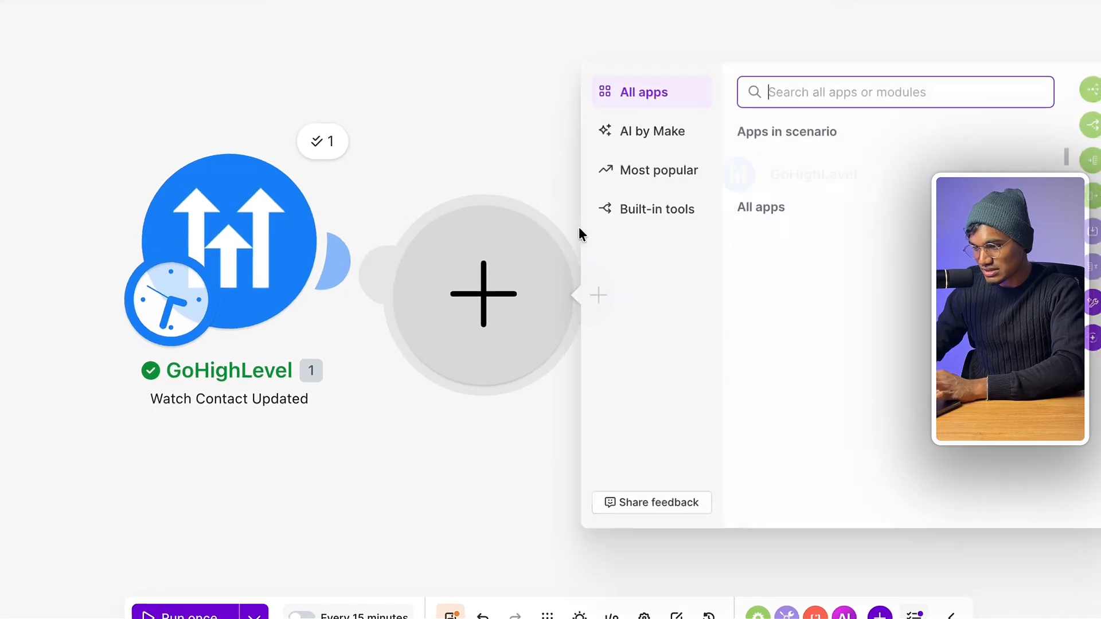
type("google do")
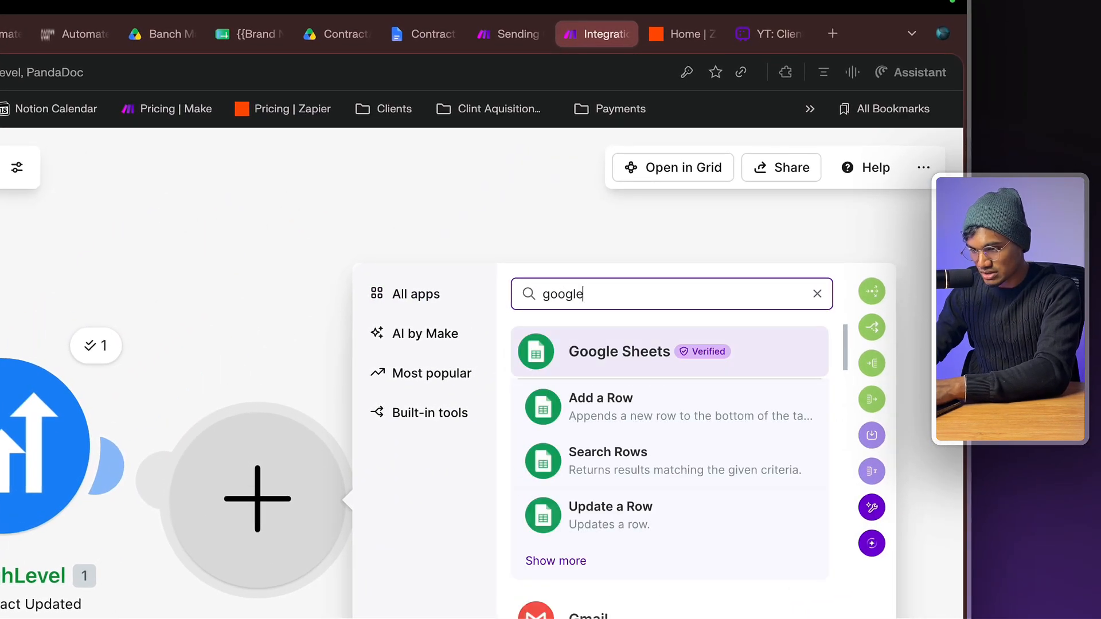
type("cs")
left_click(556, 561)
scroll(582, 470, "down", 3)
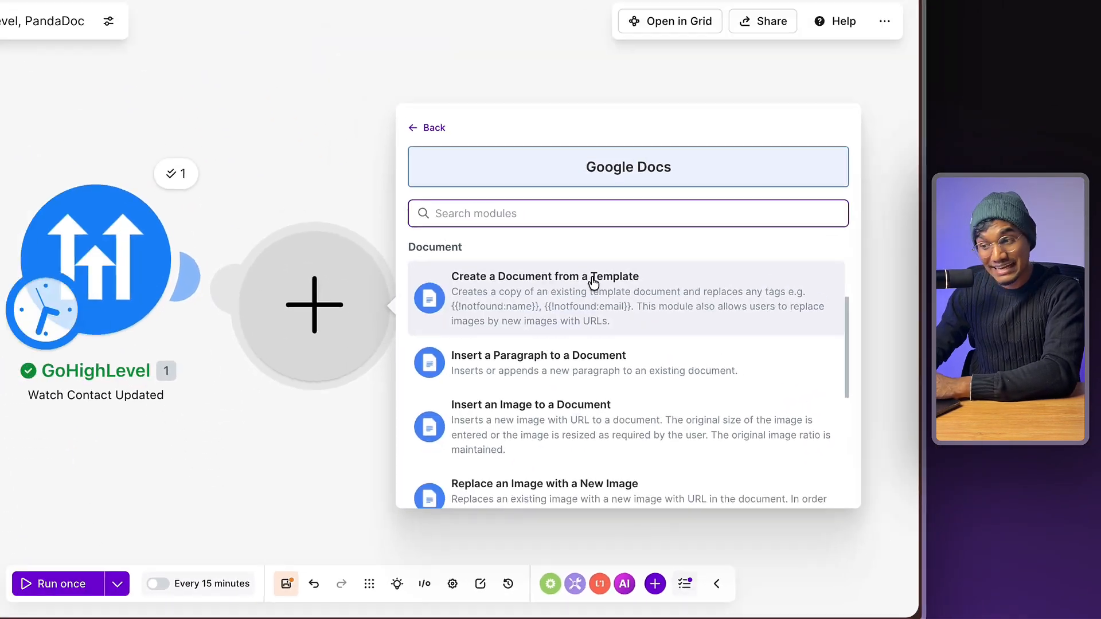
left_click(645, 352)
scroll(779, 421, "down", 2)
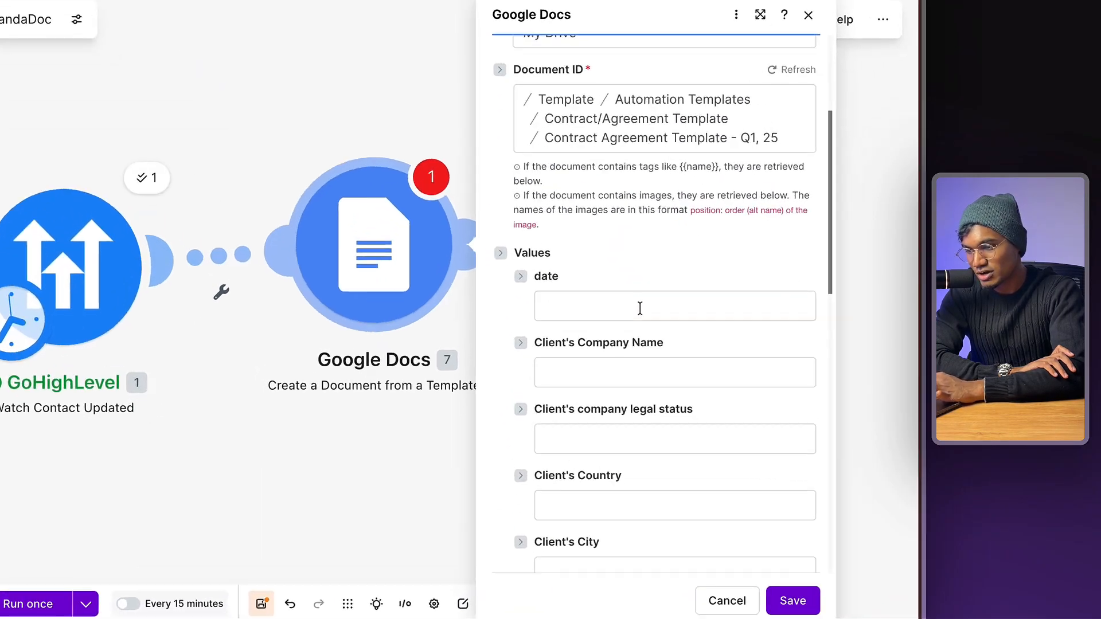
- Try mapping contact data into the date and Client's company legal status fields
left_click(709, 353)
scroll(706, 335, "down", 1)
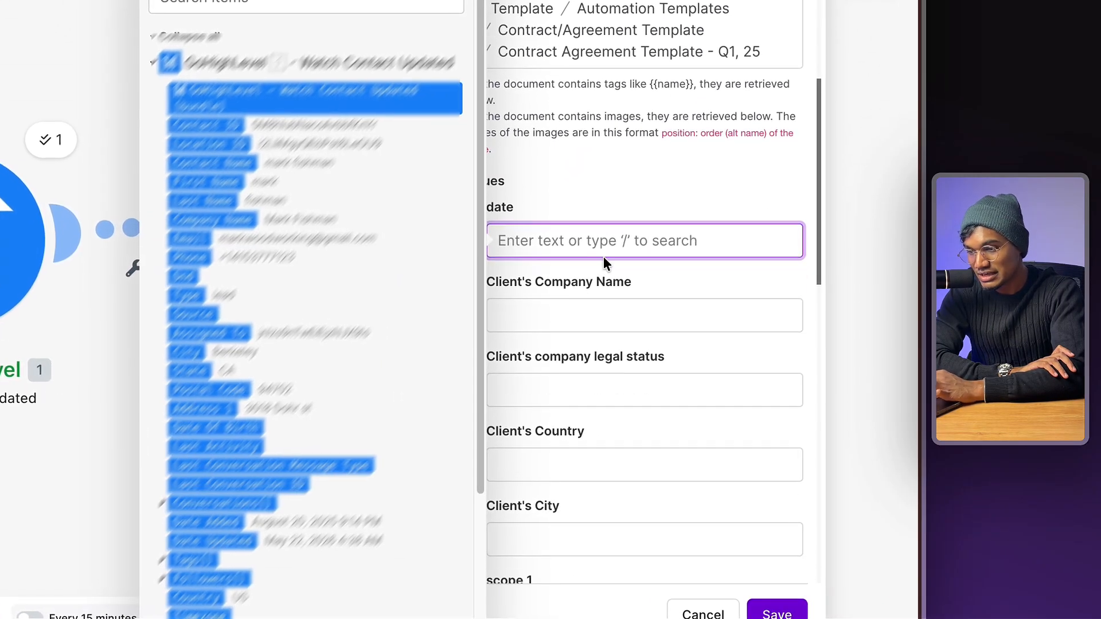
left_click(709, 335)
scroll(583, 221, "down", 5)
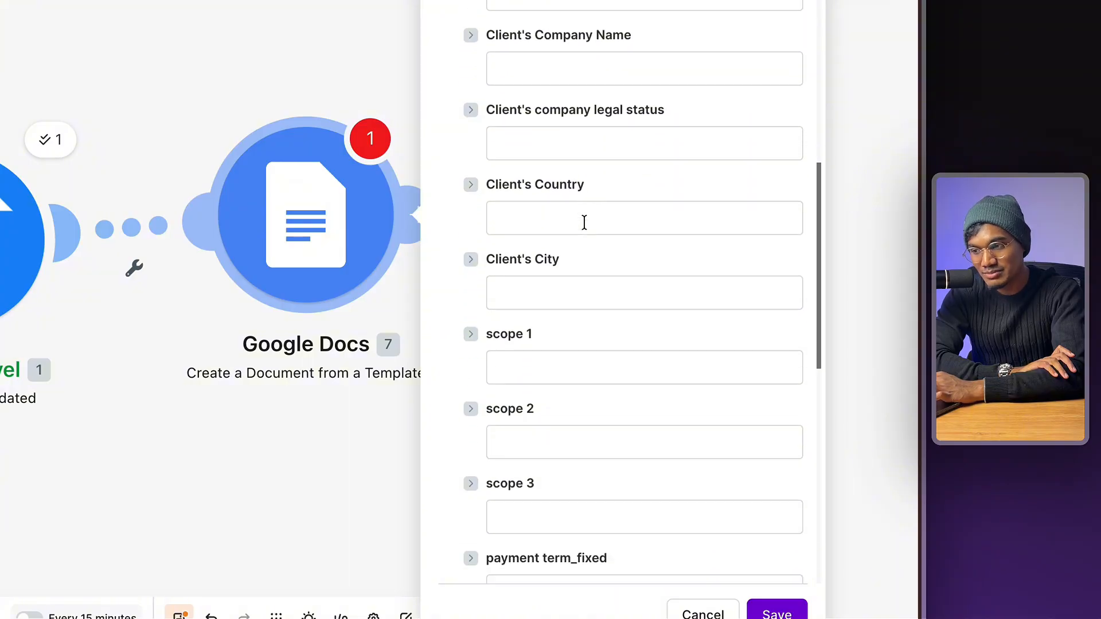
scroll(584, 223, "up", 2)
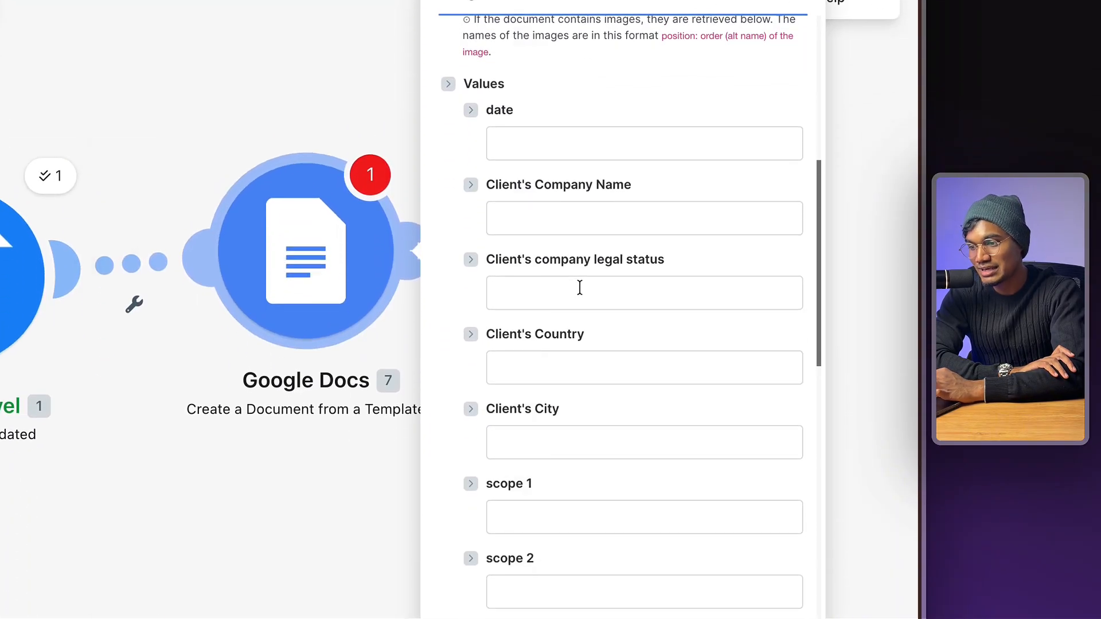
left_click(585, 229)
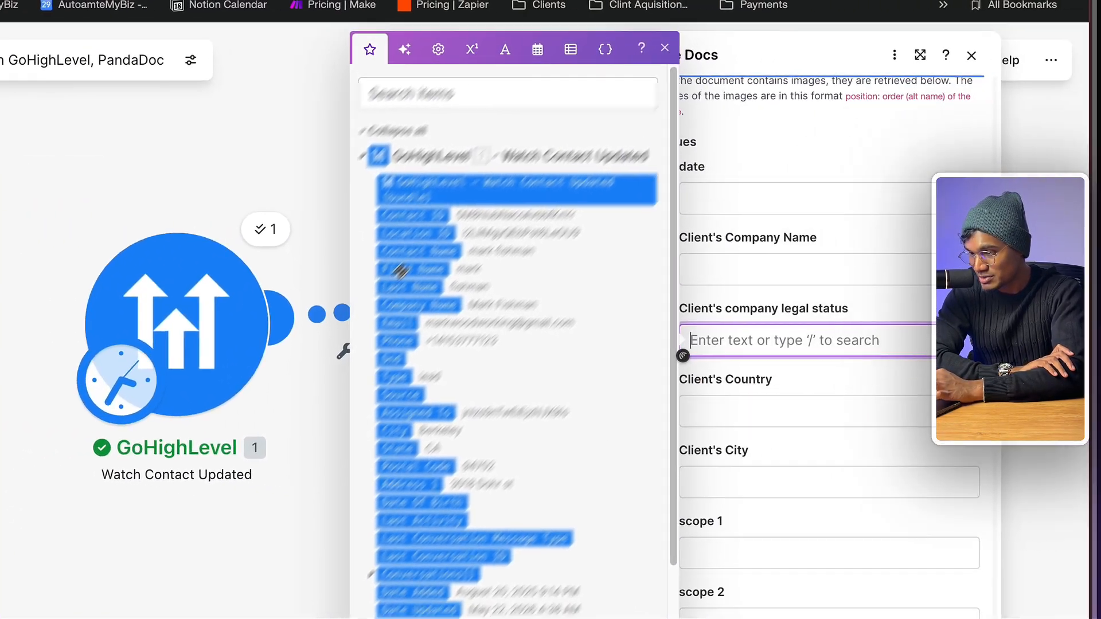
left_click_drag(193, 212, 424, 240)
left_click_drag(559, 295, 594, 247)
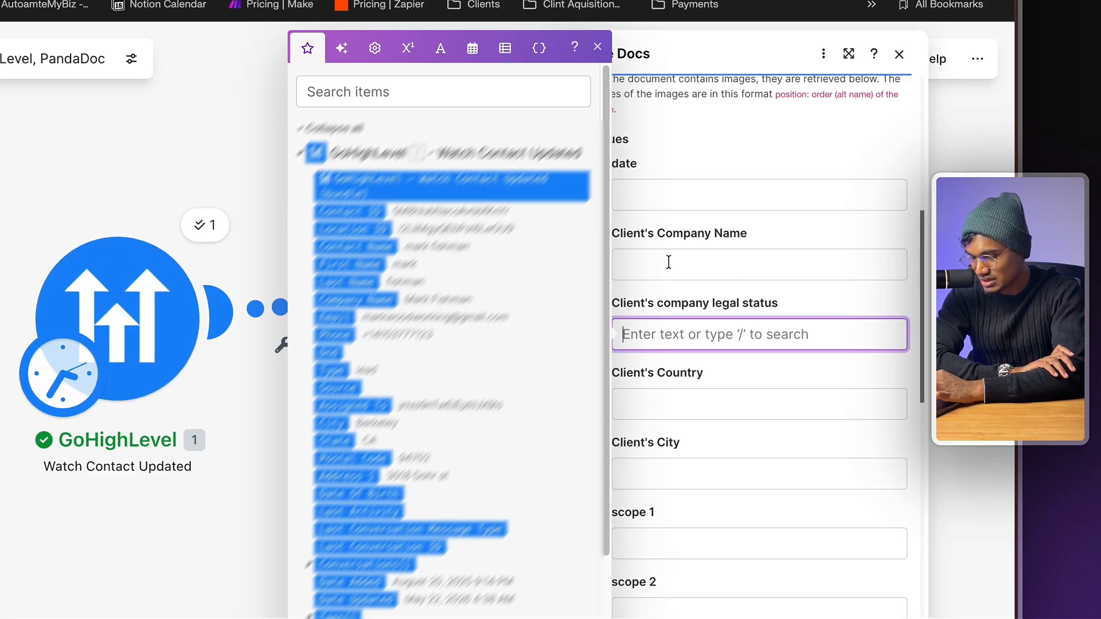
- Map the contact's Company Name and Country into Client's Company Name and Client's Country
left_click(773, 255)
left_click(355, 298)
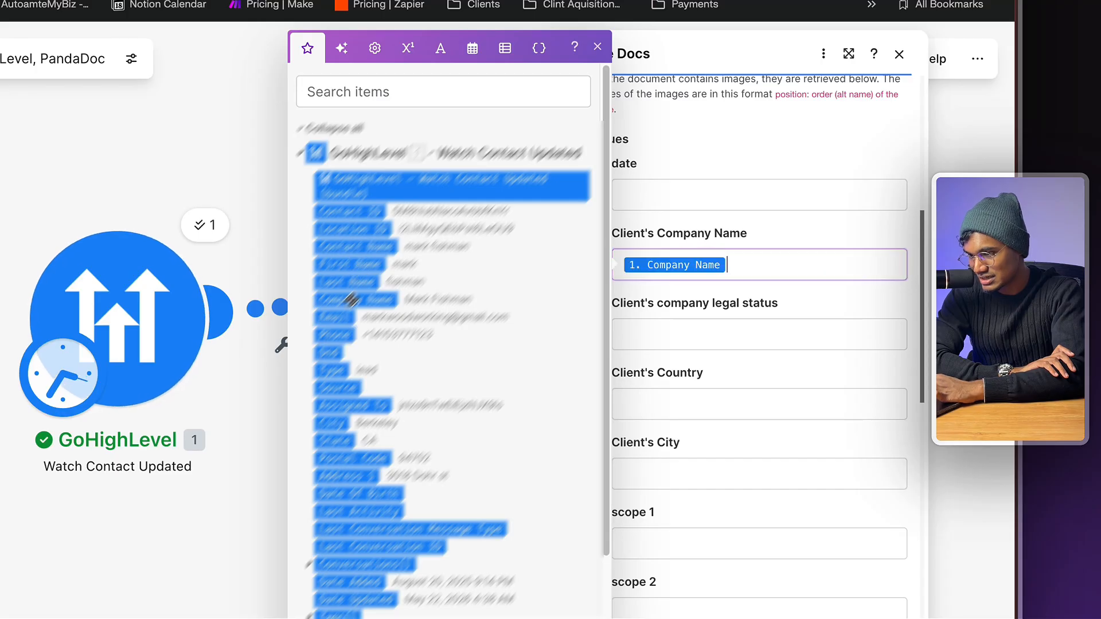
left_click(689, 402)
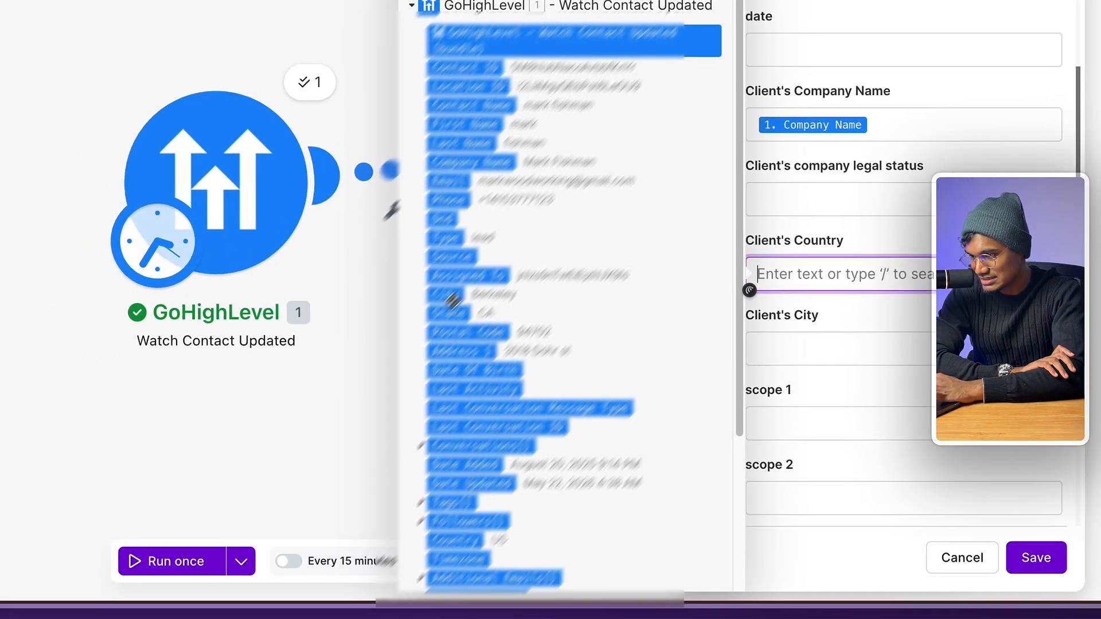
scroll(493, 401, "down", 3)
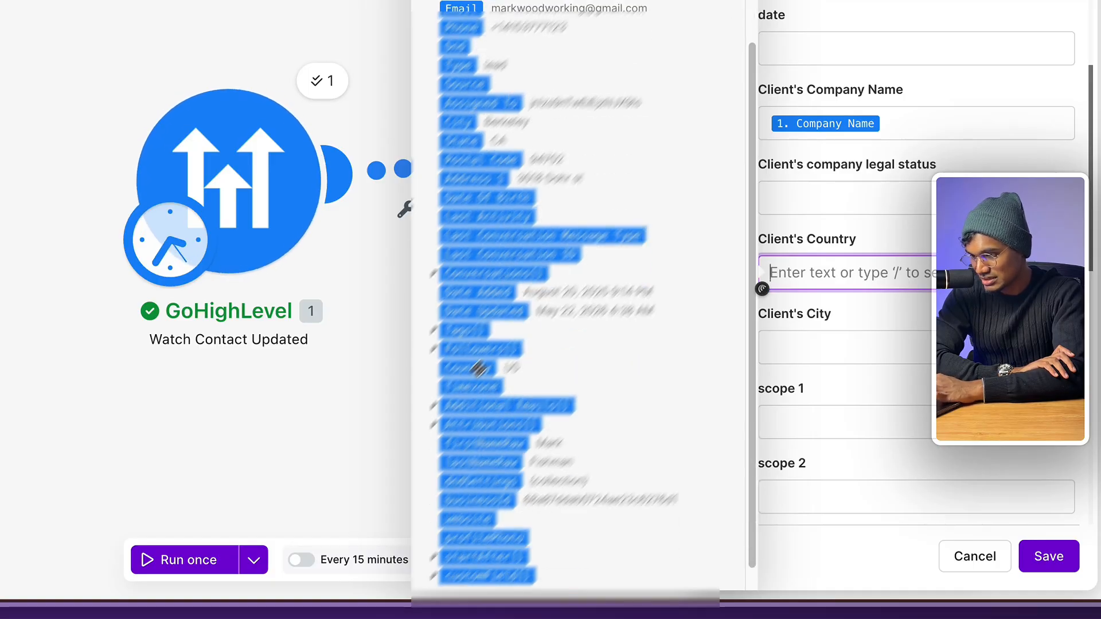
left_click_drag(484, 372, 881, 270)
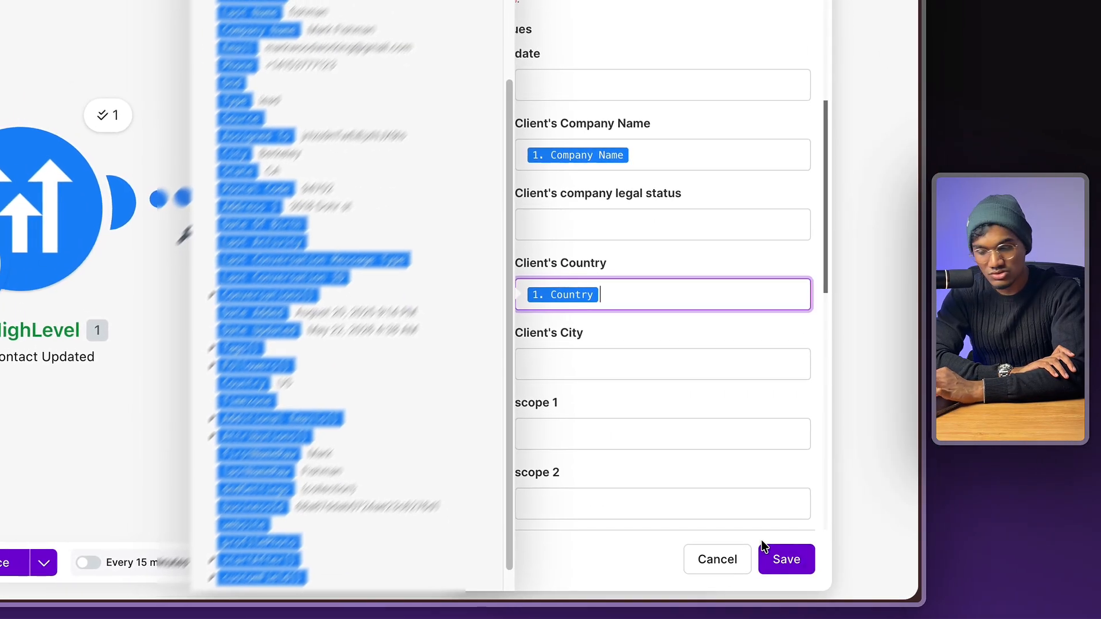
left_click(782, 555)
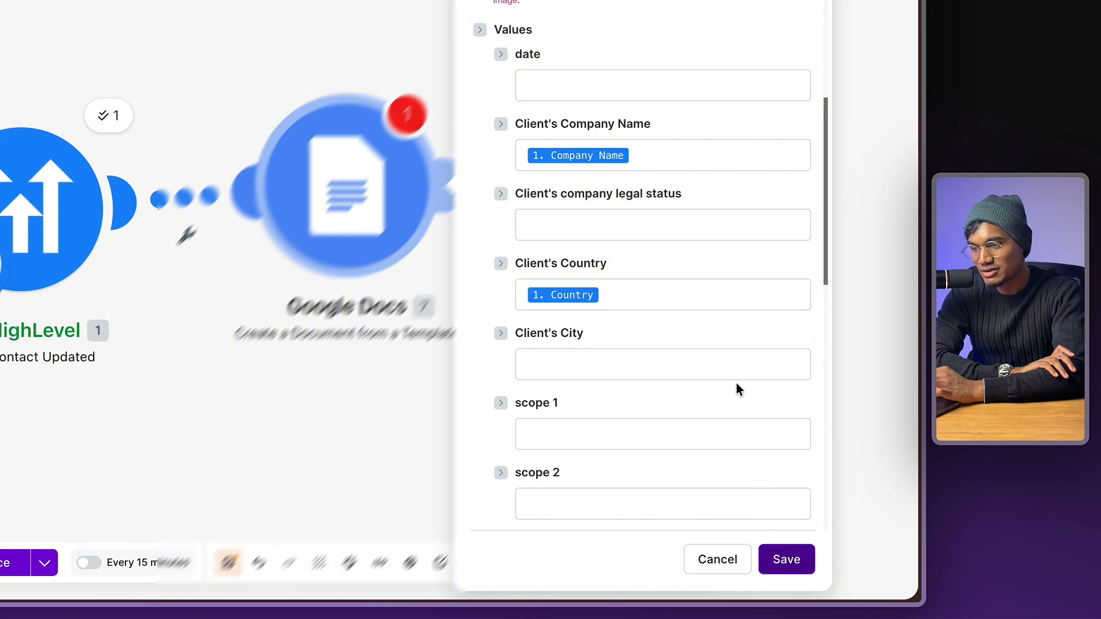
scroll(736, 383, "down", 10)
- Title the document 'Test', store it in the root '/' folder, and save the module
left_click(663, 304)
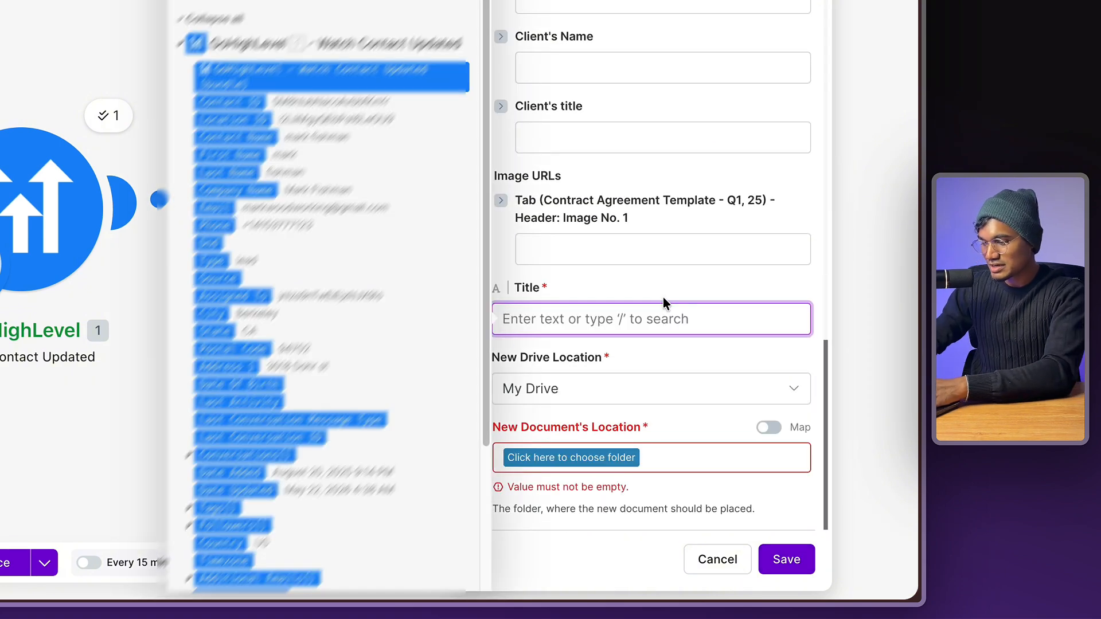
type("Test")
left_click(604, 458)
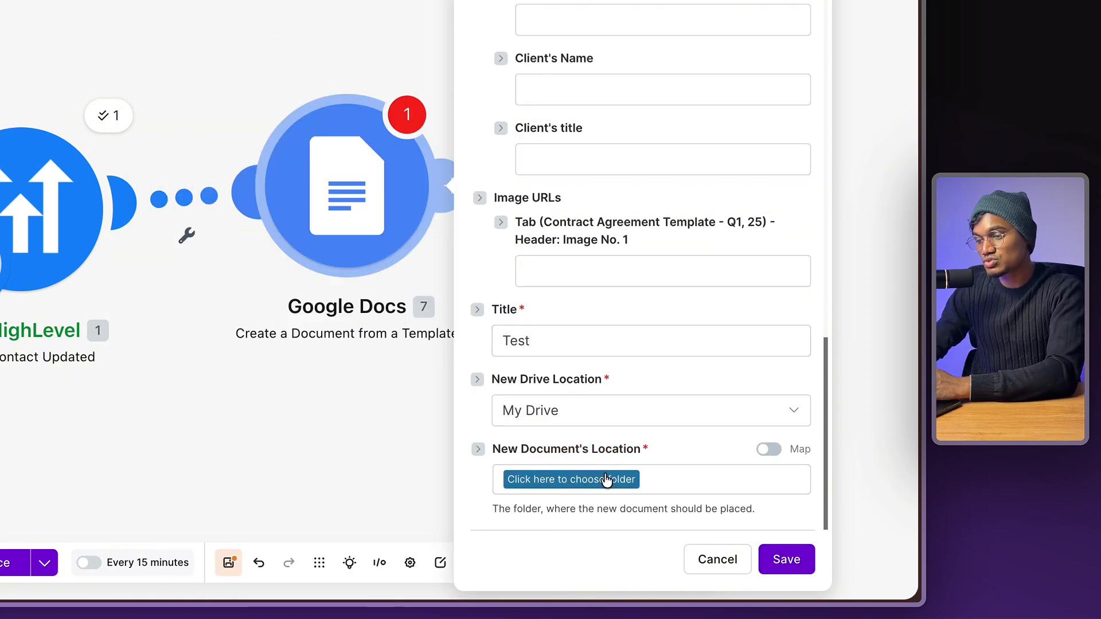
left_click(606, 479)
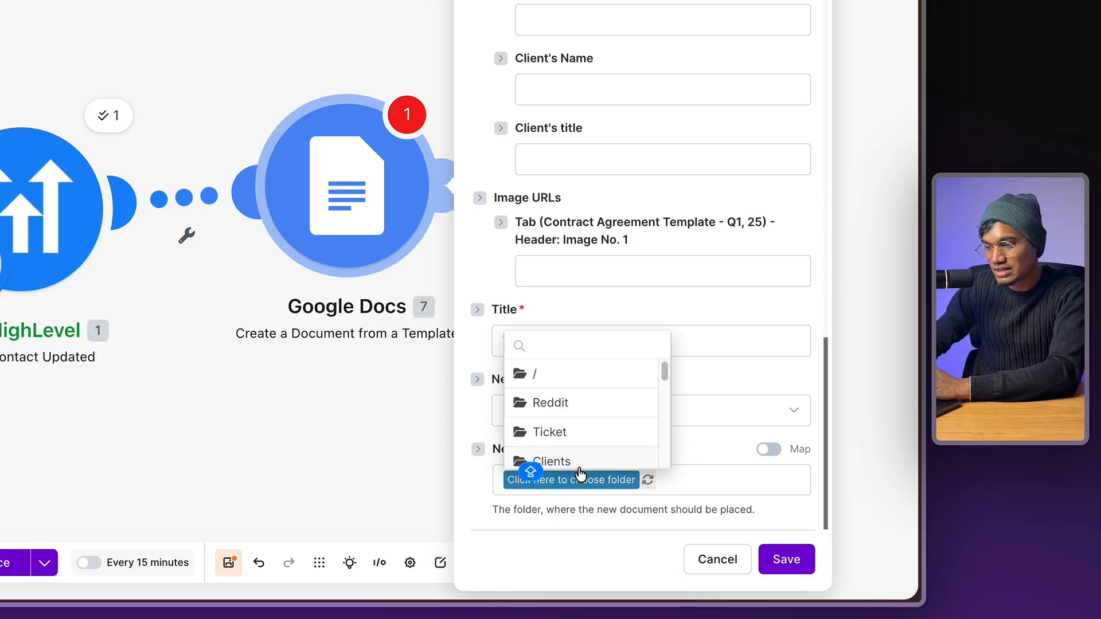
left_click(586, 381)
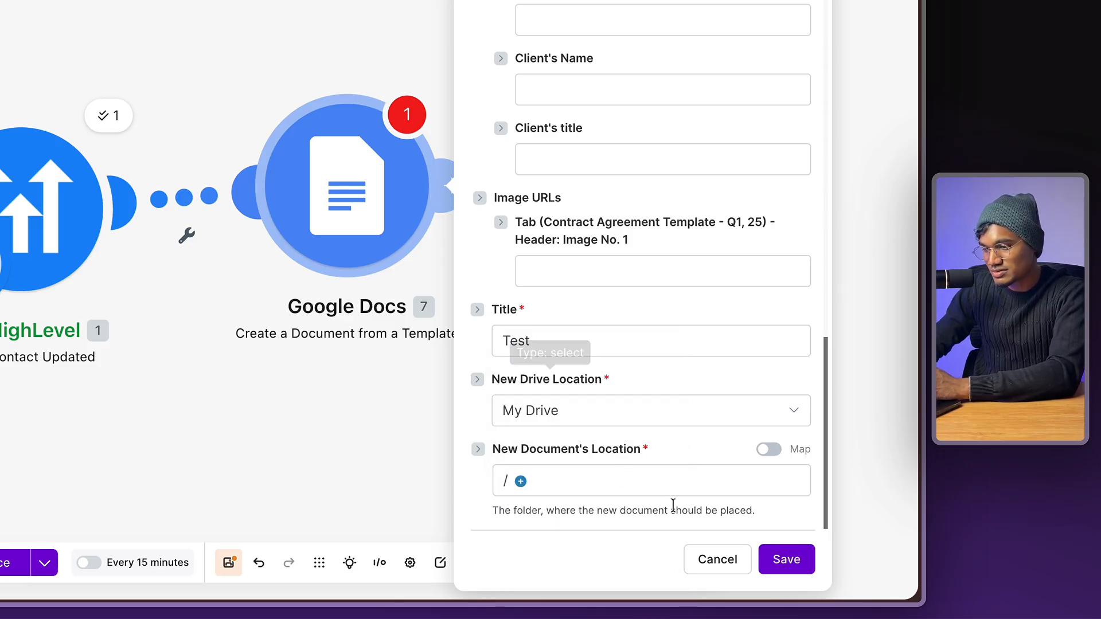
left_click(785, 560)
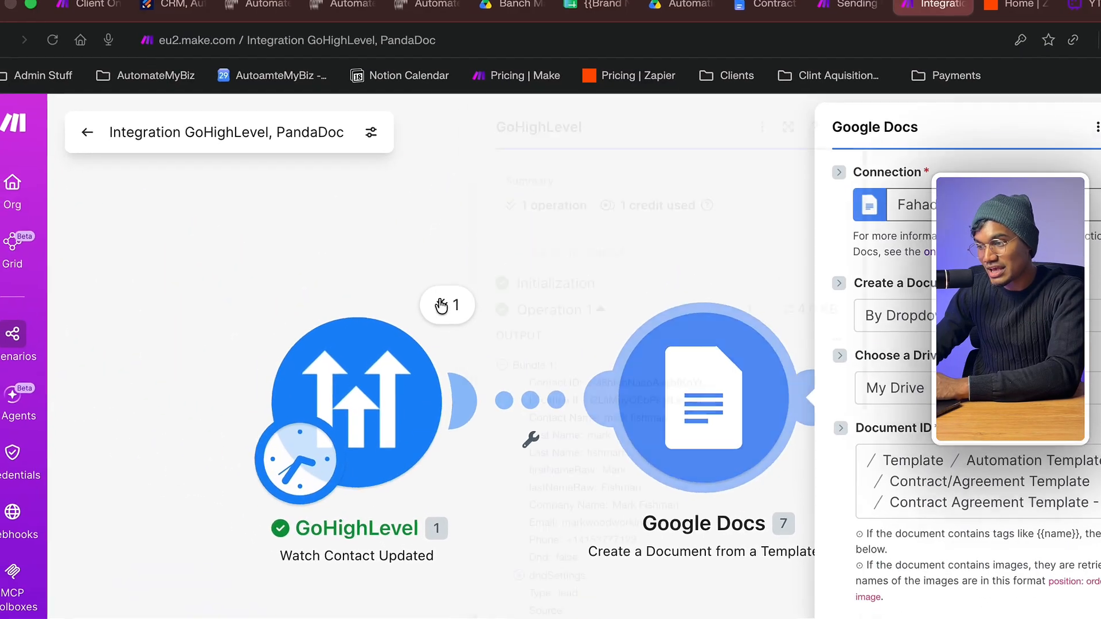
- Add a Google Docs Download a Document step after the template module
left_click(123, 122)
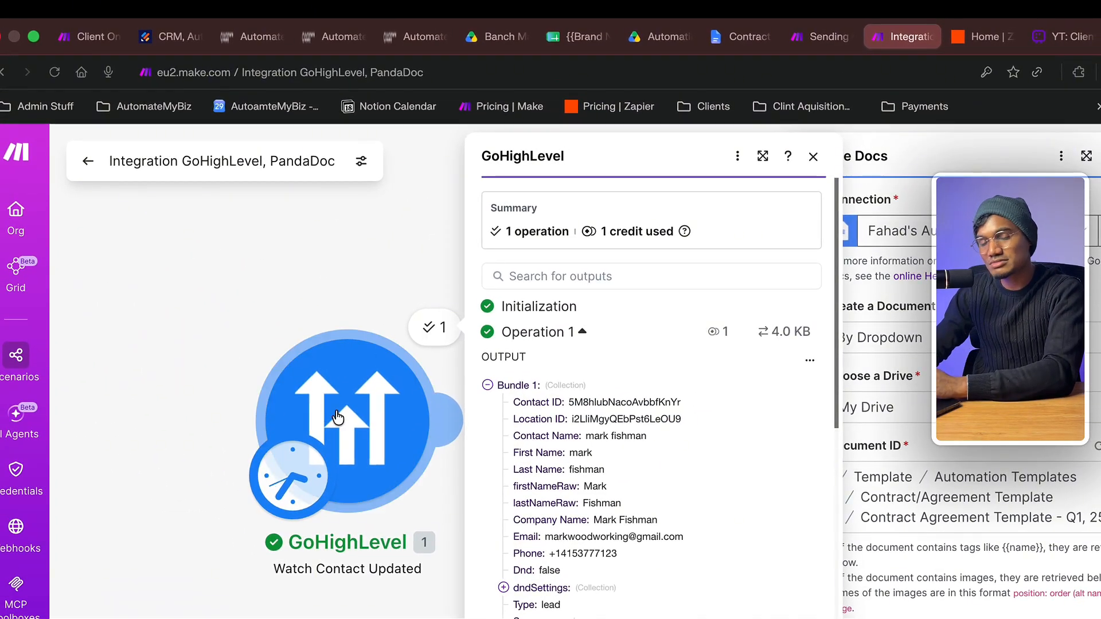
left_click(348, 318)
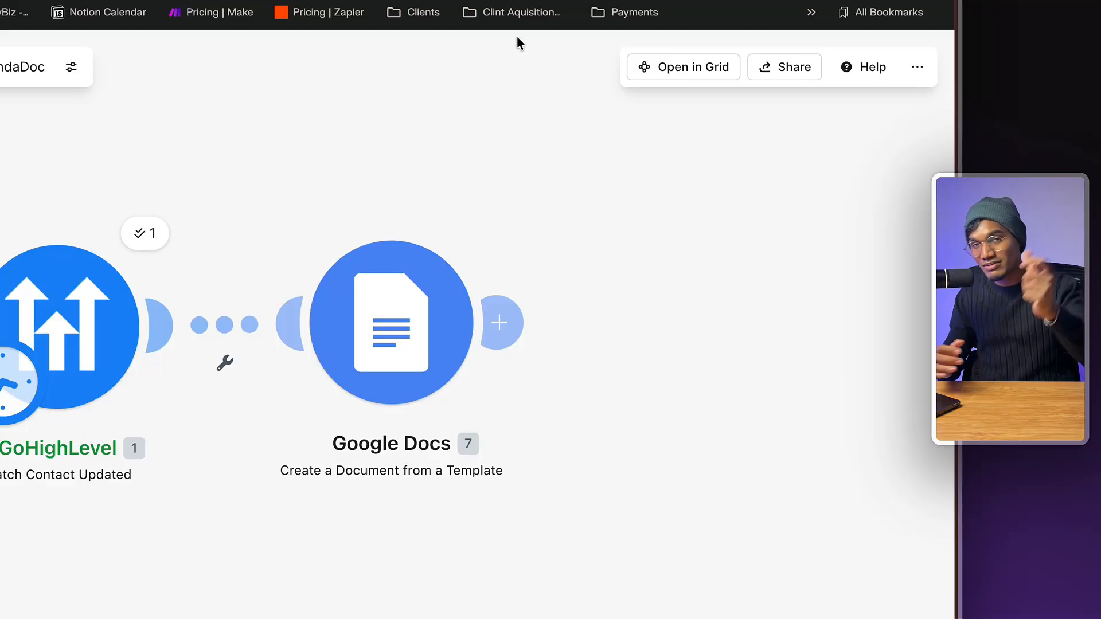
left_click(656, 315)
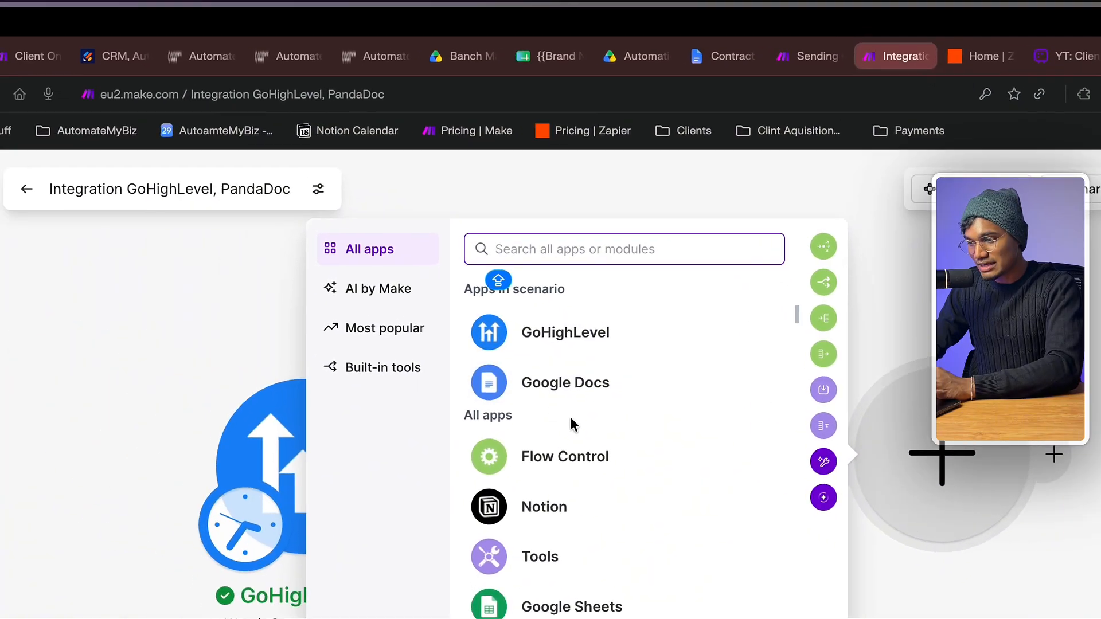
left_click(303, 248)
left_click(587, 384)
type("DOWNO")
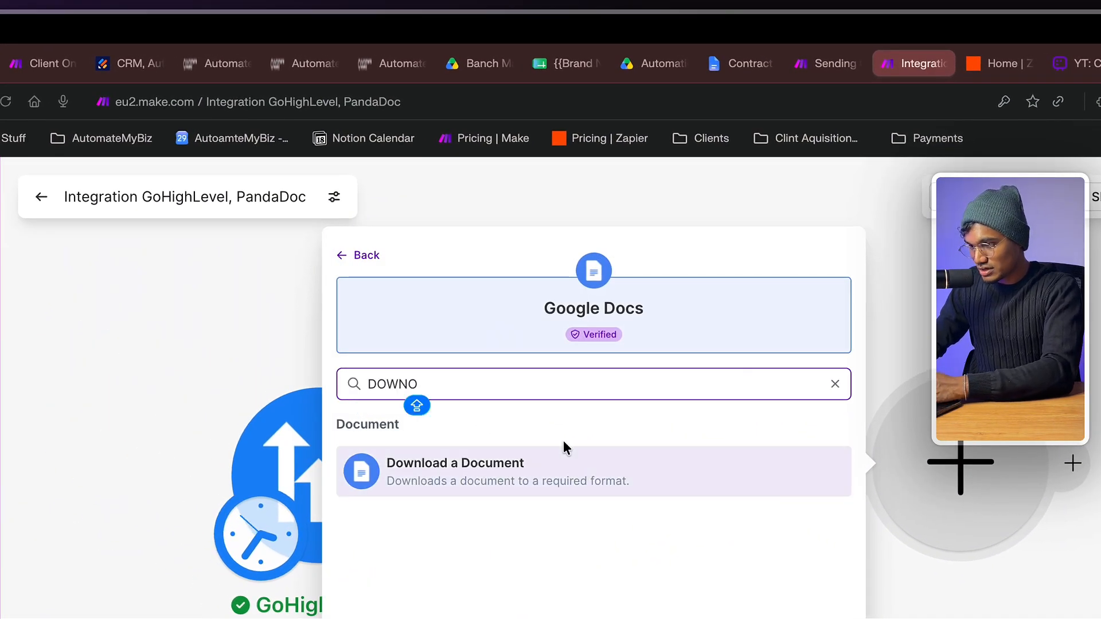
left_click(564, 446)
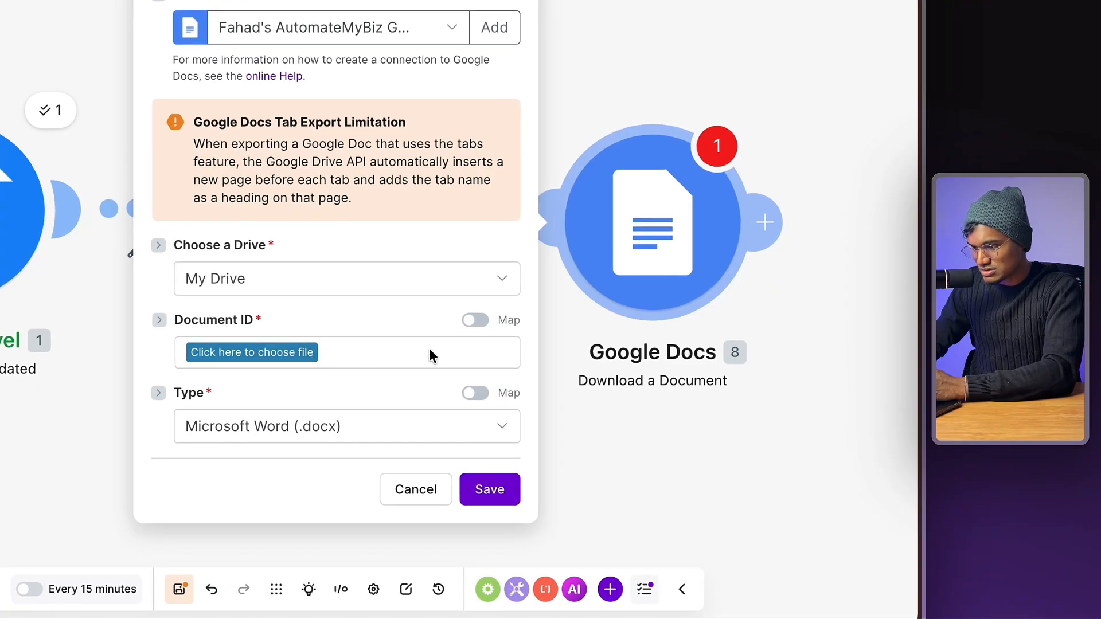
- Map the created document's ID into Document ID, set the type to PDF, and save
left_click(475, 319)
left_click(368, 357)
left_click(591, 107)
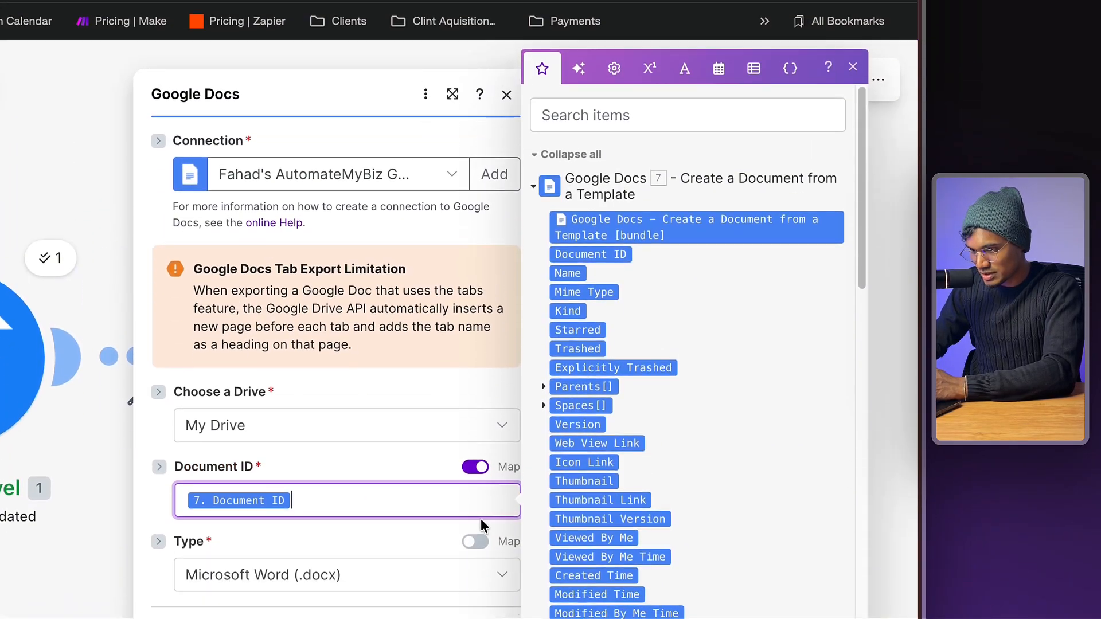
left_click(455, 587)
left_click(429, 583)
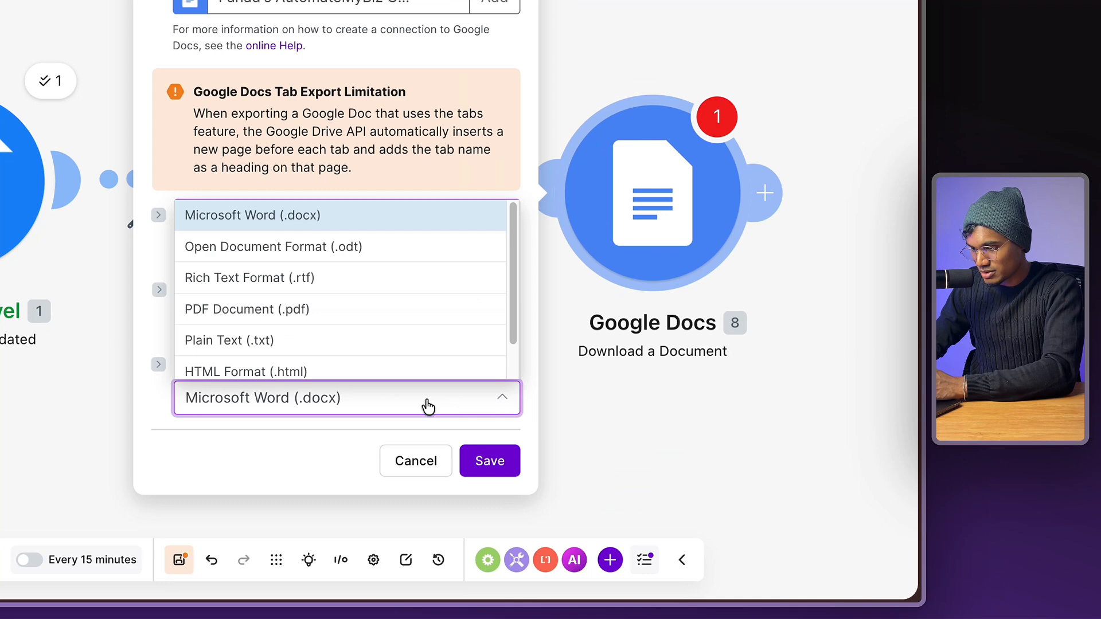
scroll(384, 310, "down", 1)
left_click(387, 278)
left_click(484, 461)
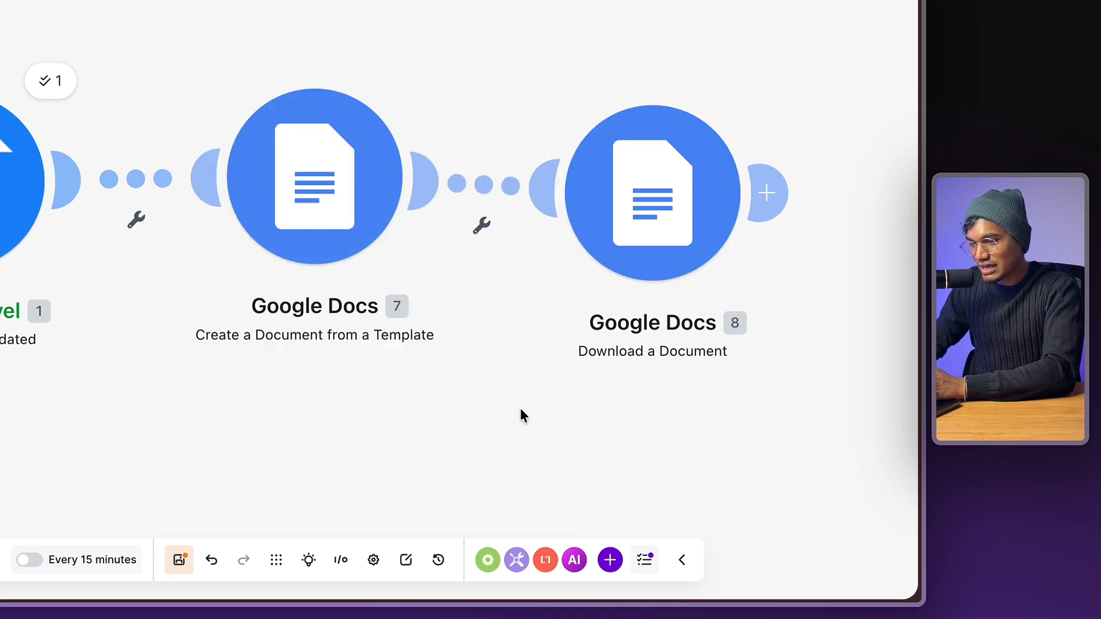
left_click(768, 192)
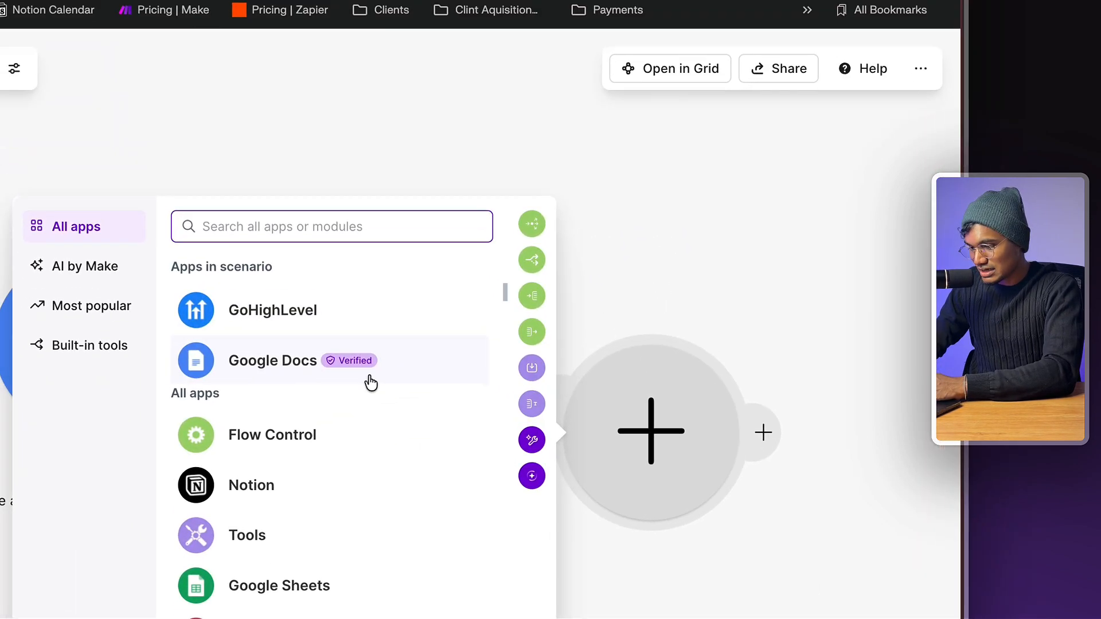
- Add a Gmail Send an email step with the downloaded document attached and a short sign-the-document note
type("gmail")
left_click(319, 323)
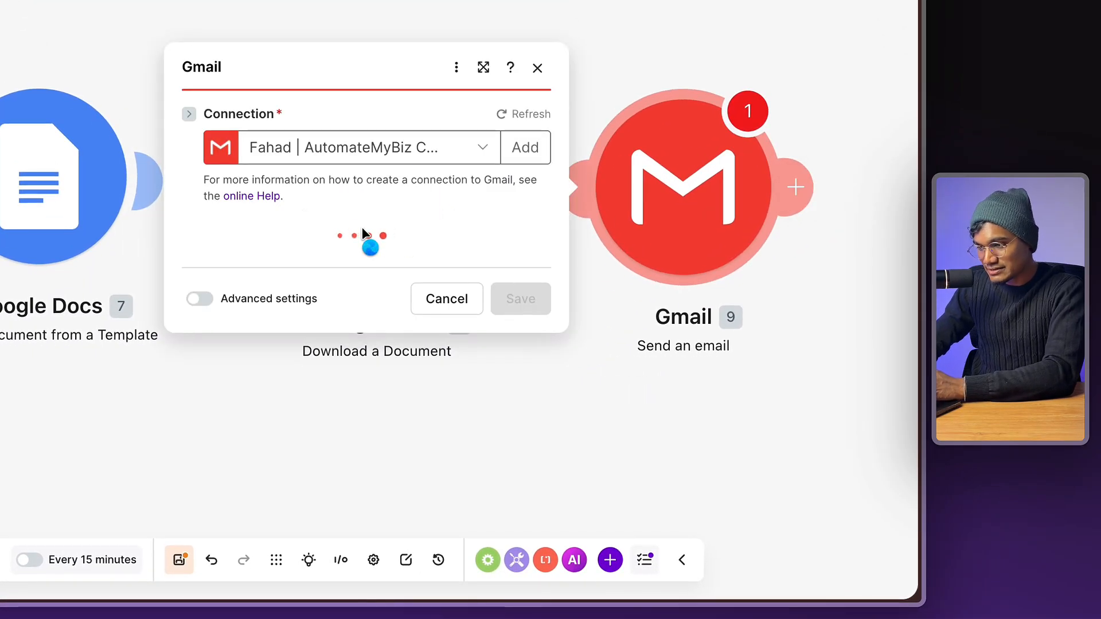
left_click(263, 453)
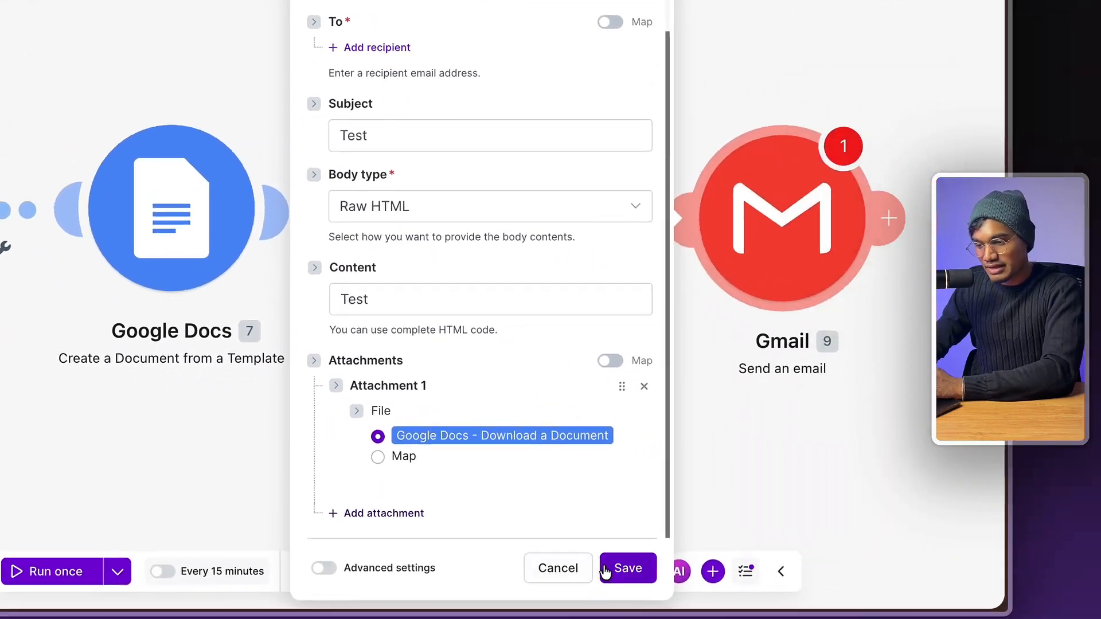
left_click(478, 299)
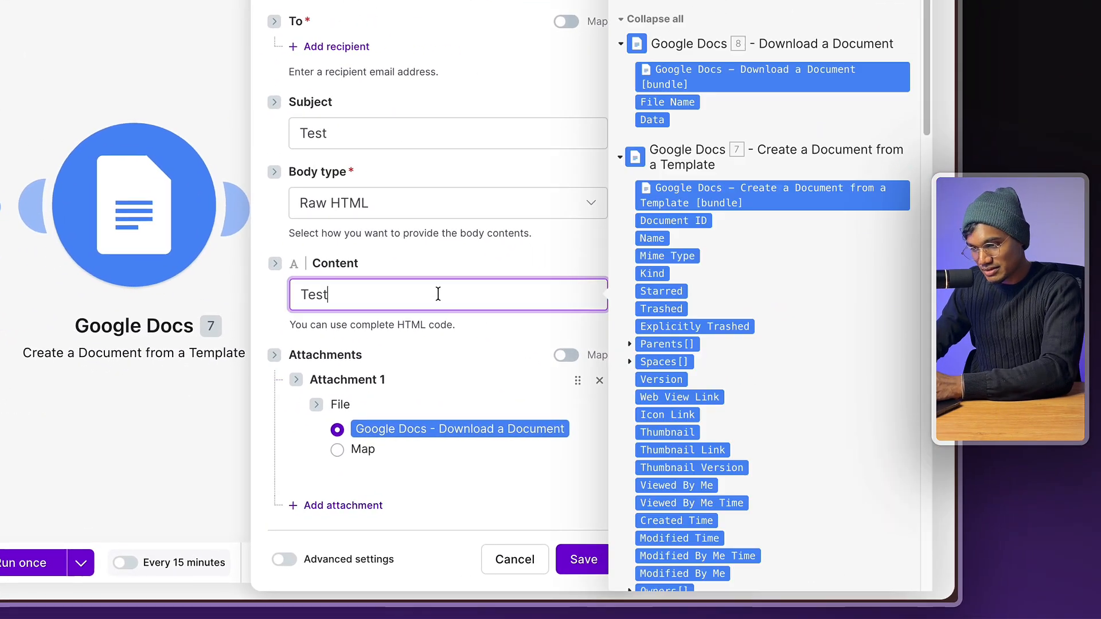
type("Heym")
key("BackSpace")
type("bit**, sign the docs you stupid")
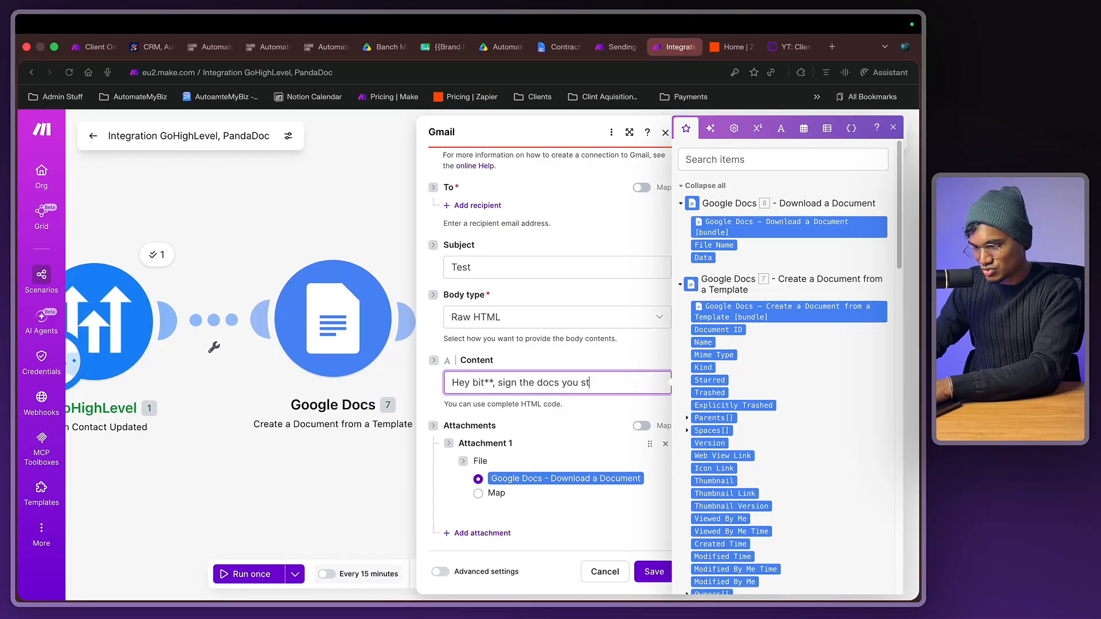
left_click(653, 571)
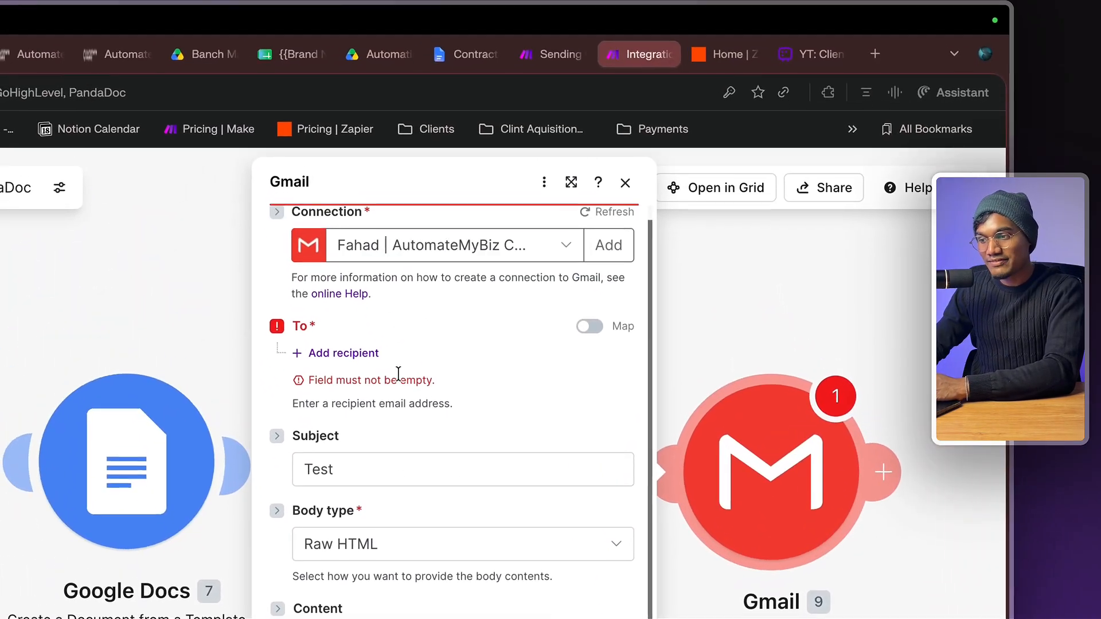
- Map the GoHighLevel contact's Email as the recipient and save the Gmail module
left_click(340, 353)
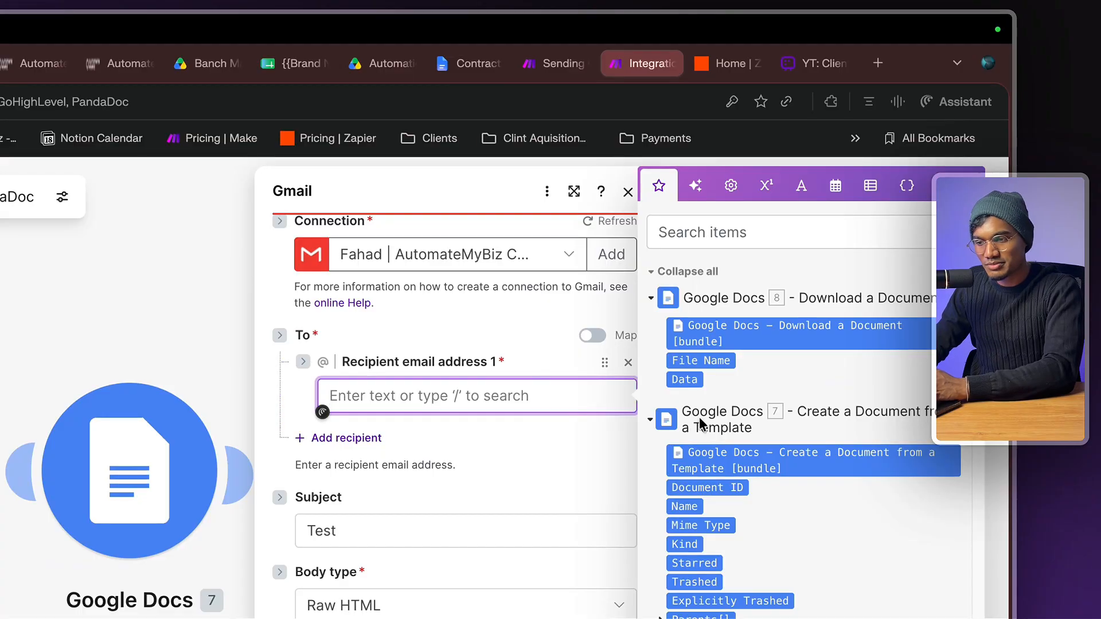
key("slash")
type("email")
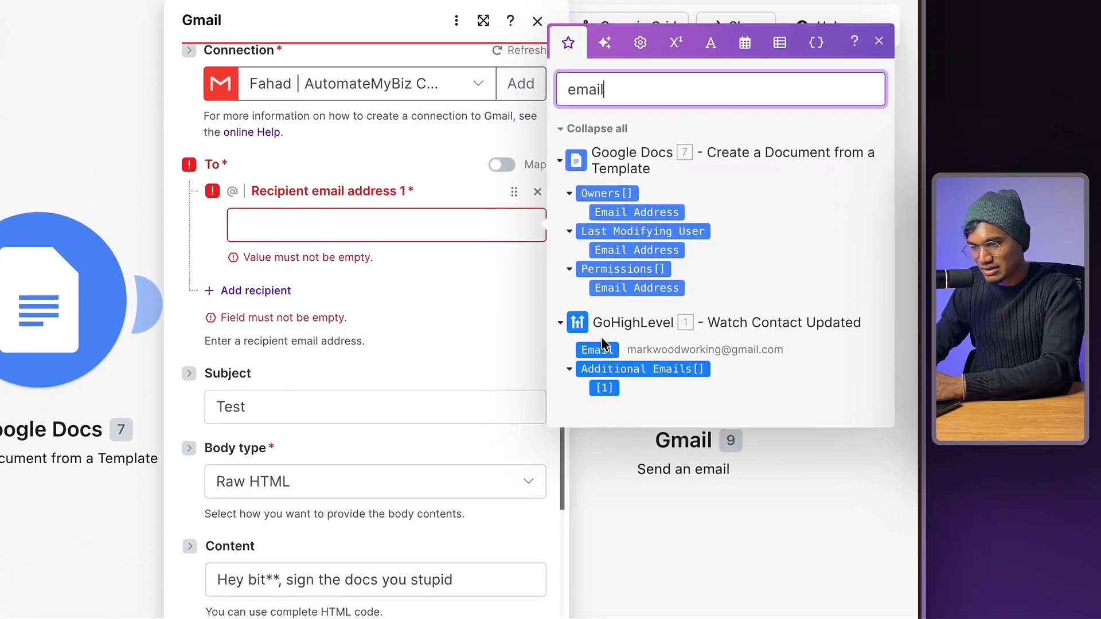
left_click_drag(596, 349, 367, 225)
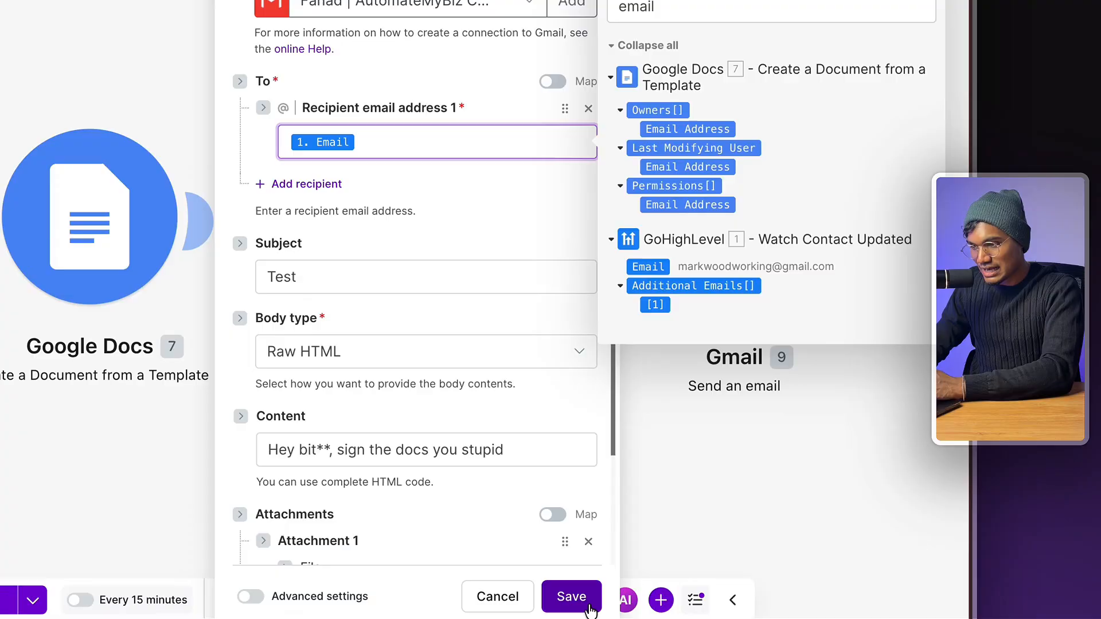
left_click(590, 606)
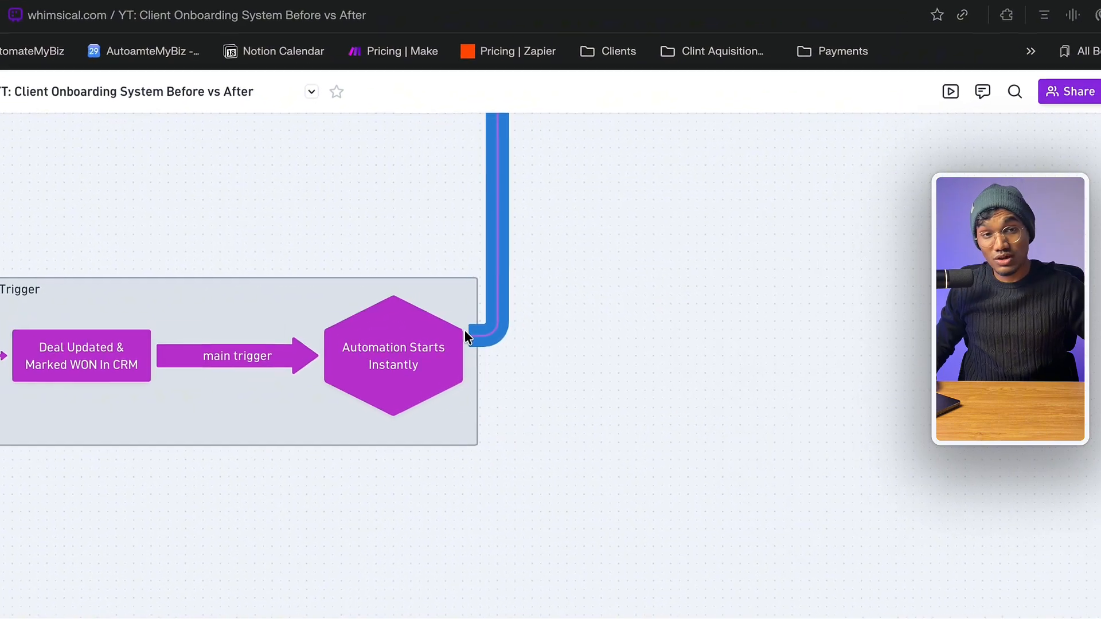
scroll(465, 331, "up", 4)
scroll(441, 283, "up", 6)
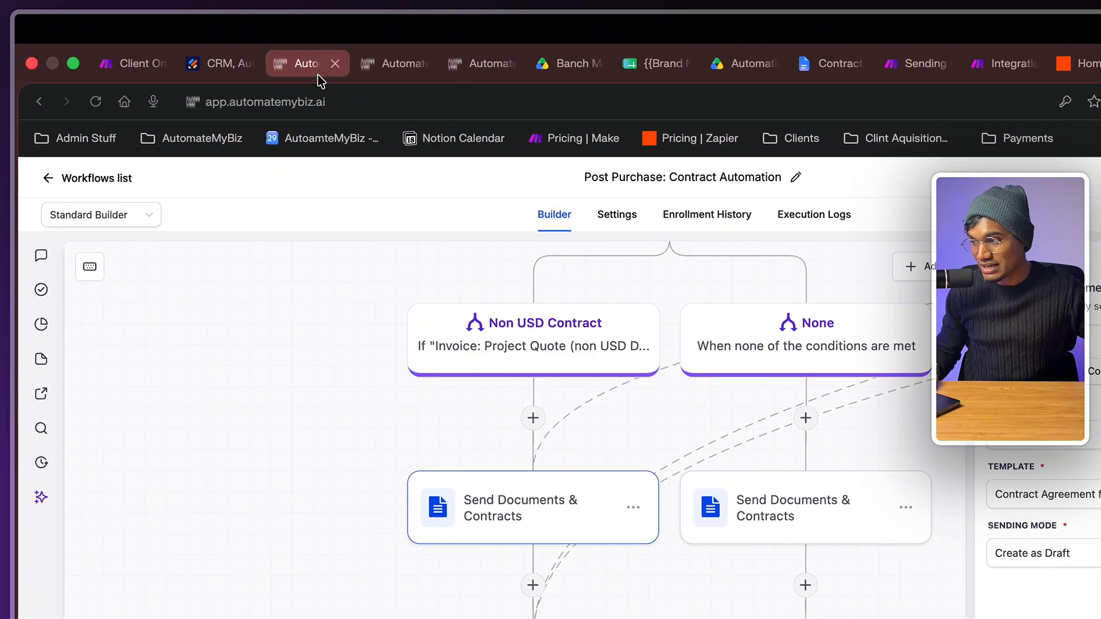
- Check the opportunity's Payments section in AutomateMyBiz and its payment actions list
left_click(301, 63)
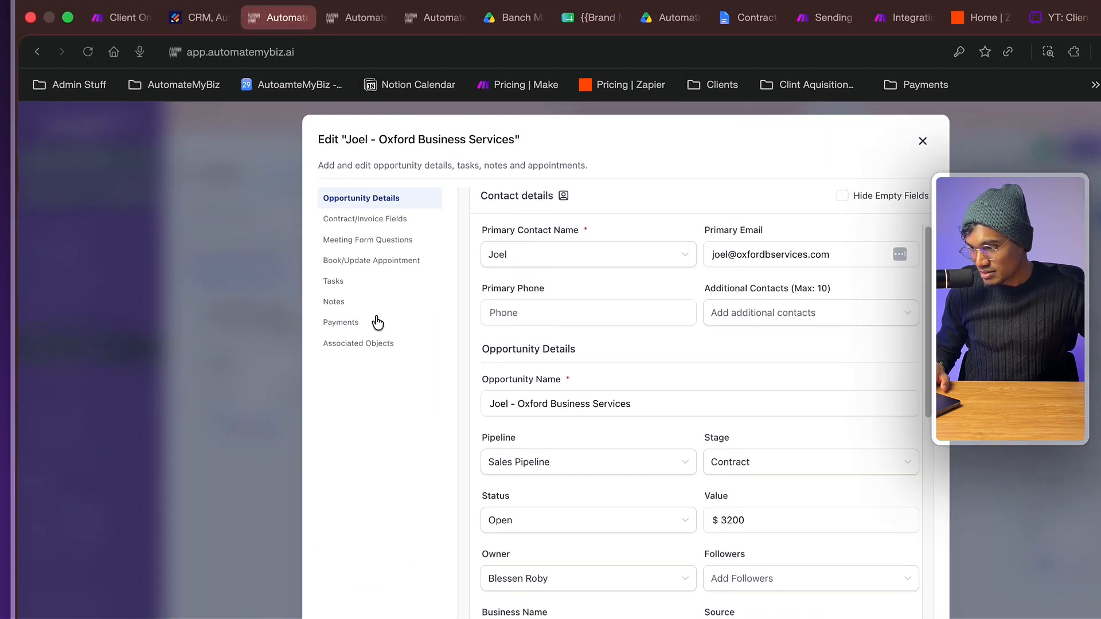
left_click(377, 323)
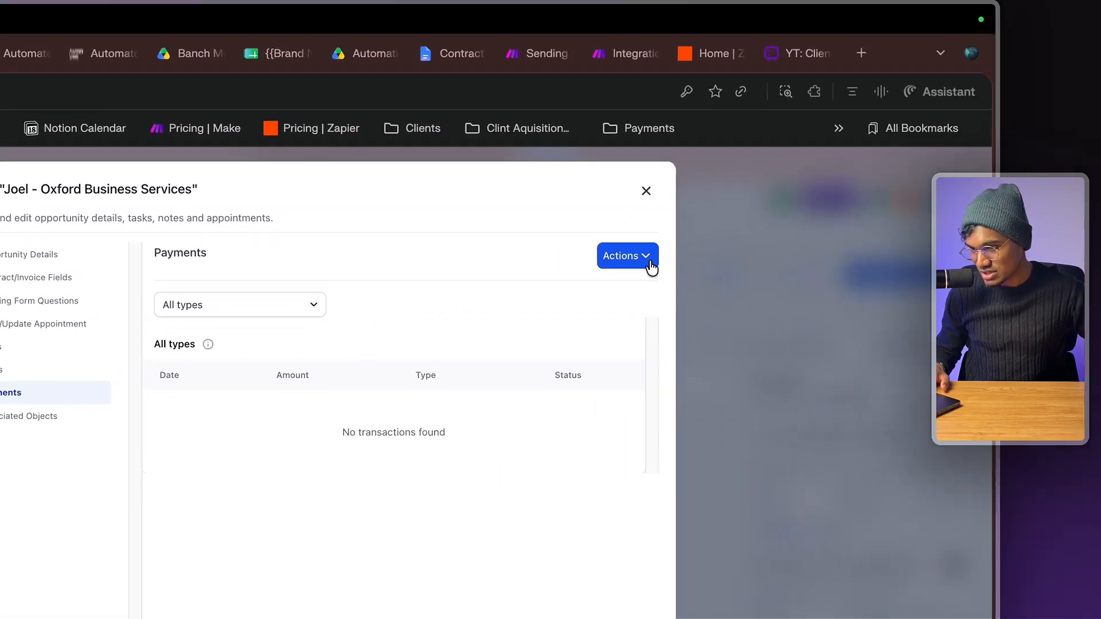
left_click(650, 263)
left_click(606, 321)
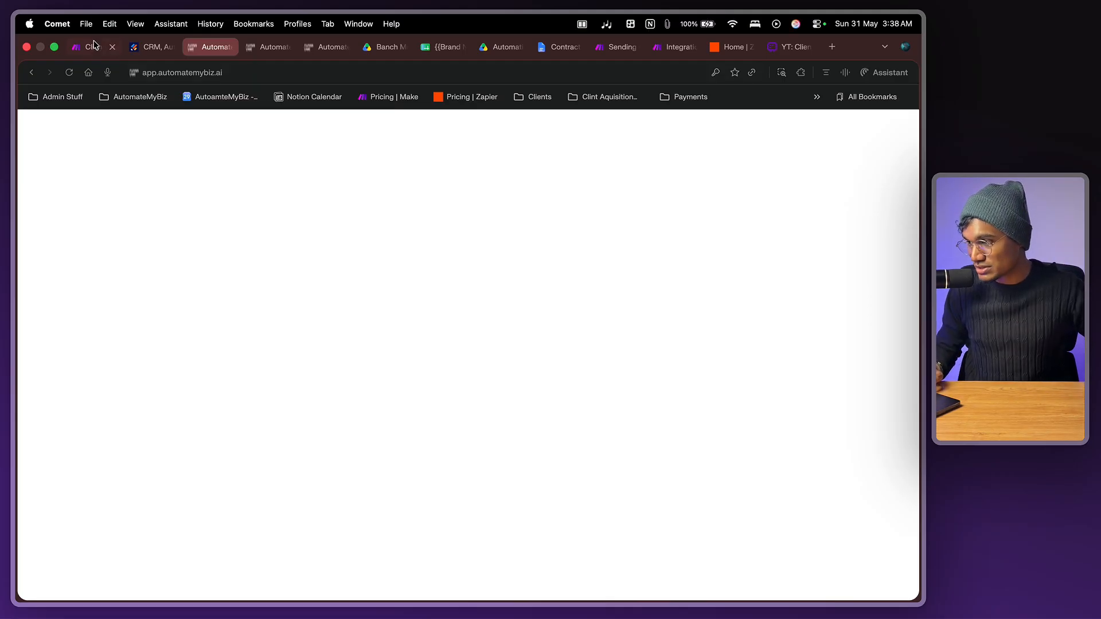
- Pan the YT Client Onboarding whiteboard to the Stage 3 & 4 Drive folder and Slack channel steps
left_click(794, 47)
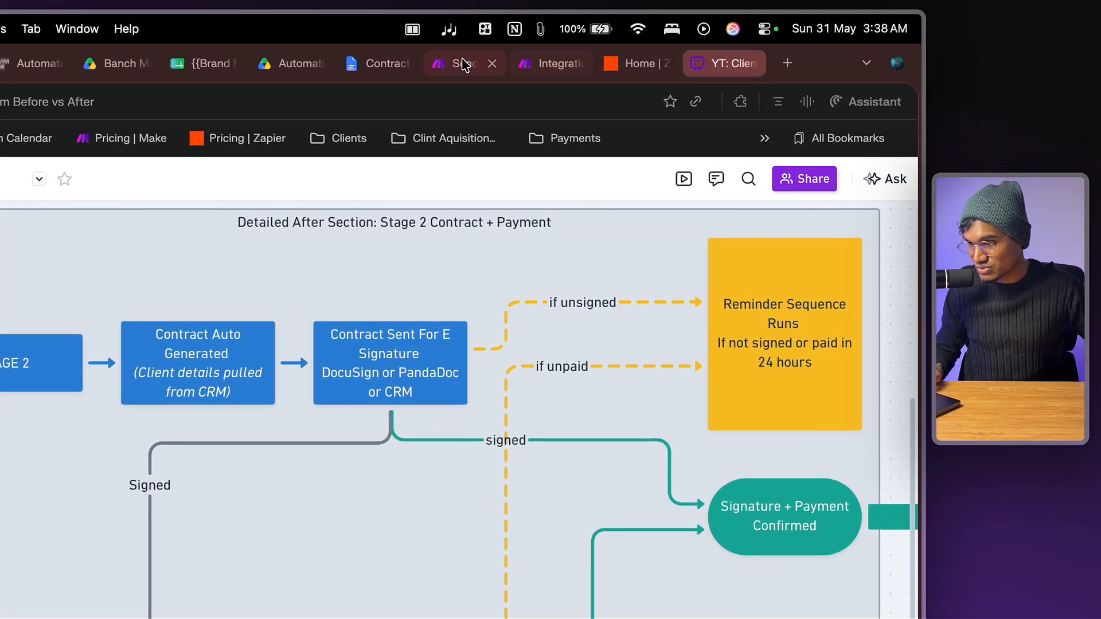
left_click(464, 65)
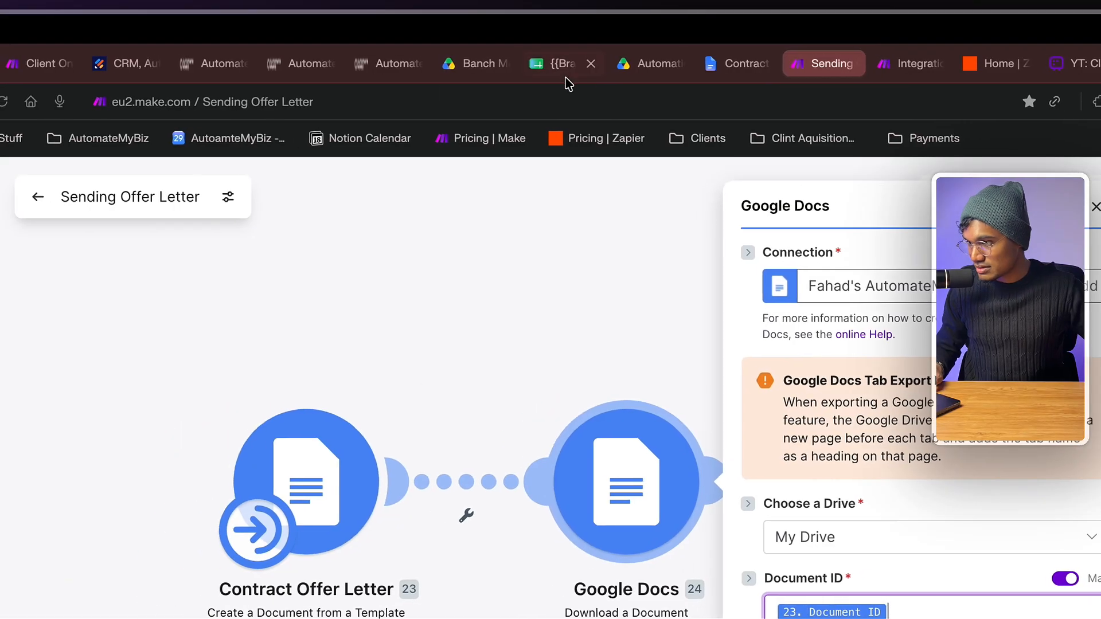
key("super+1")
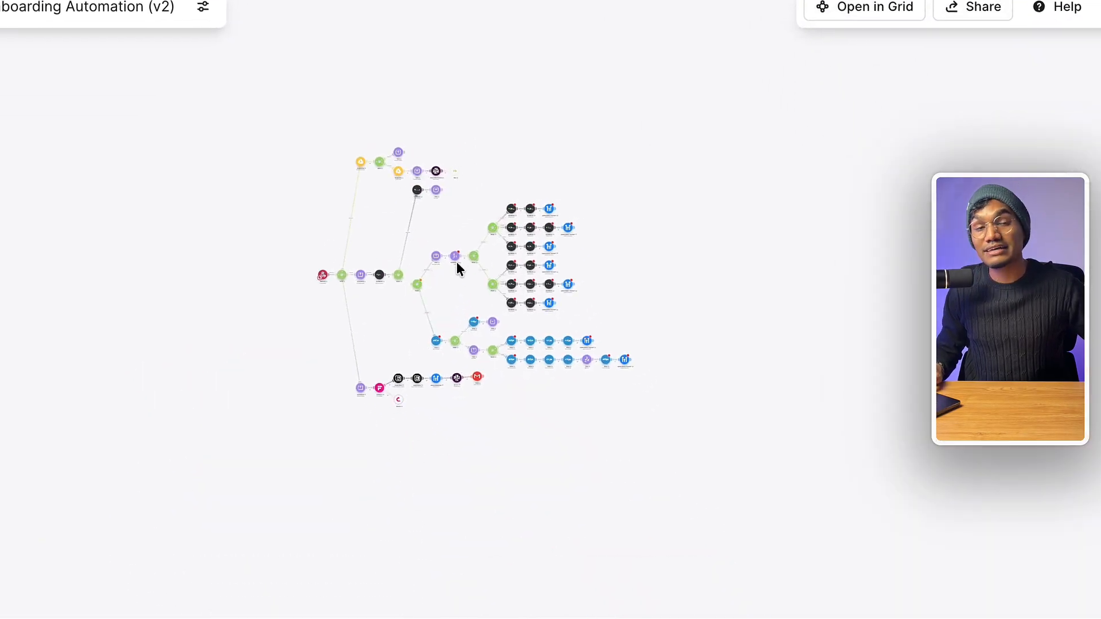
scroll(456, 261, "up", 1)
scroll(457, 262, "right", 1)
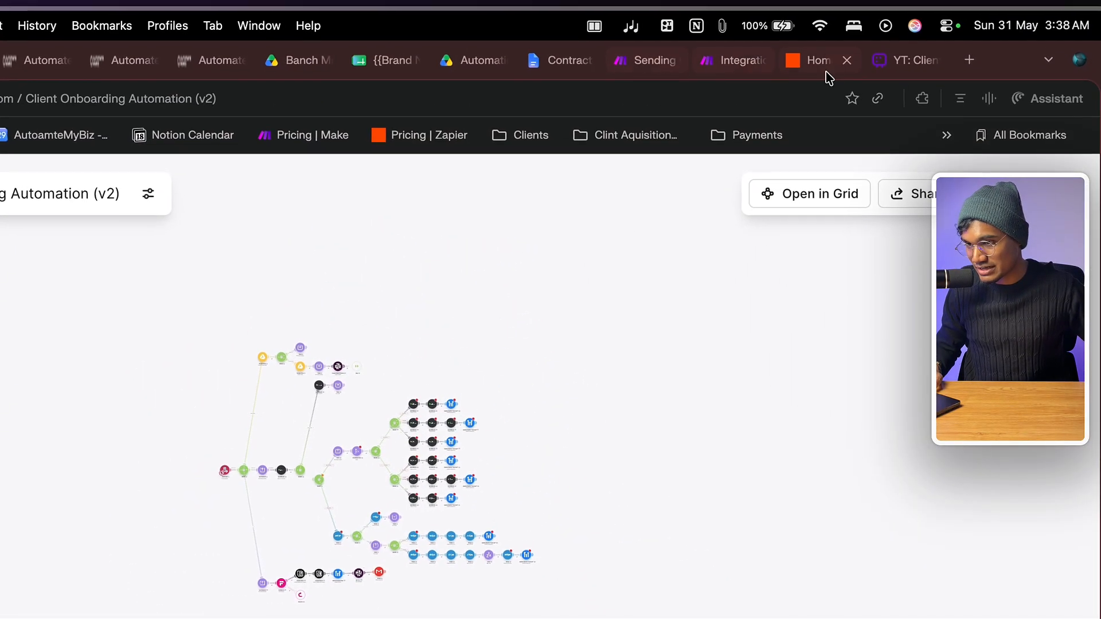
scroll(616, 281, "up", 5)
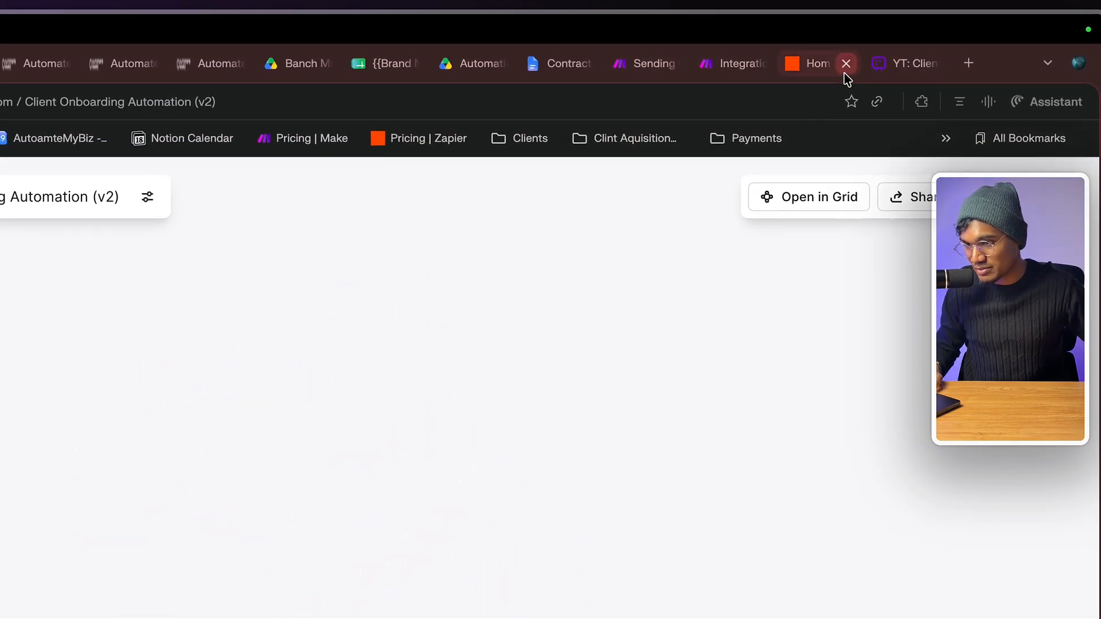
left_click(919, 61)
scroll(299, 533, "down", 2)
scroll(298, 321, "down", 3)
scroll(619, 288, "right", 3)
scroll(619, 287, "down", 2)
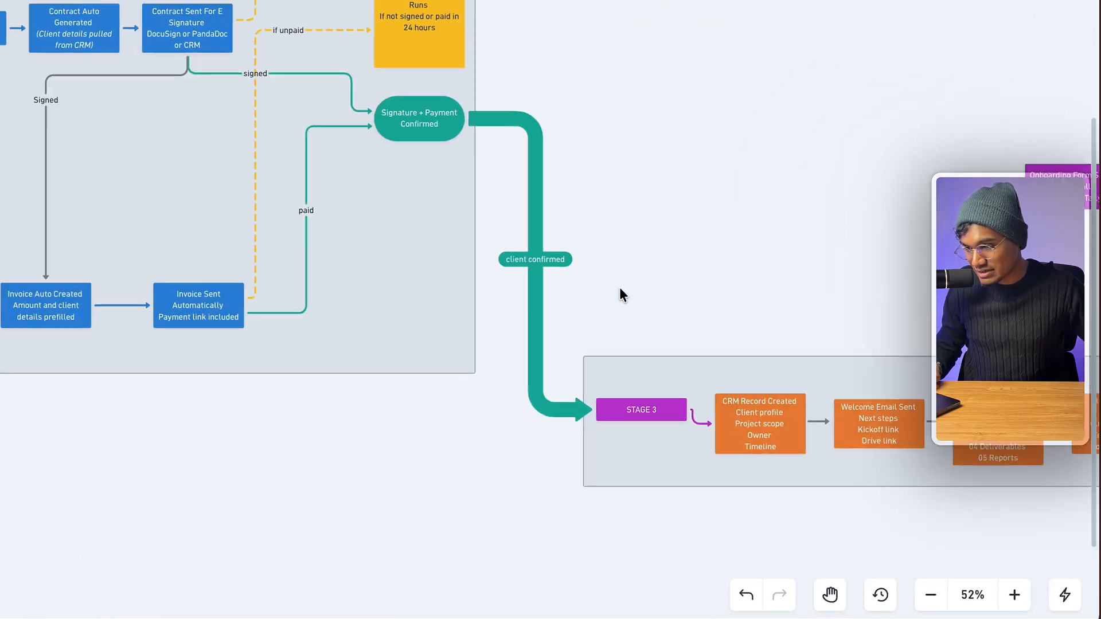
scroll(515, 257, "up", 3)
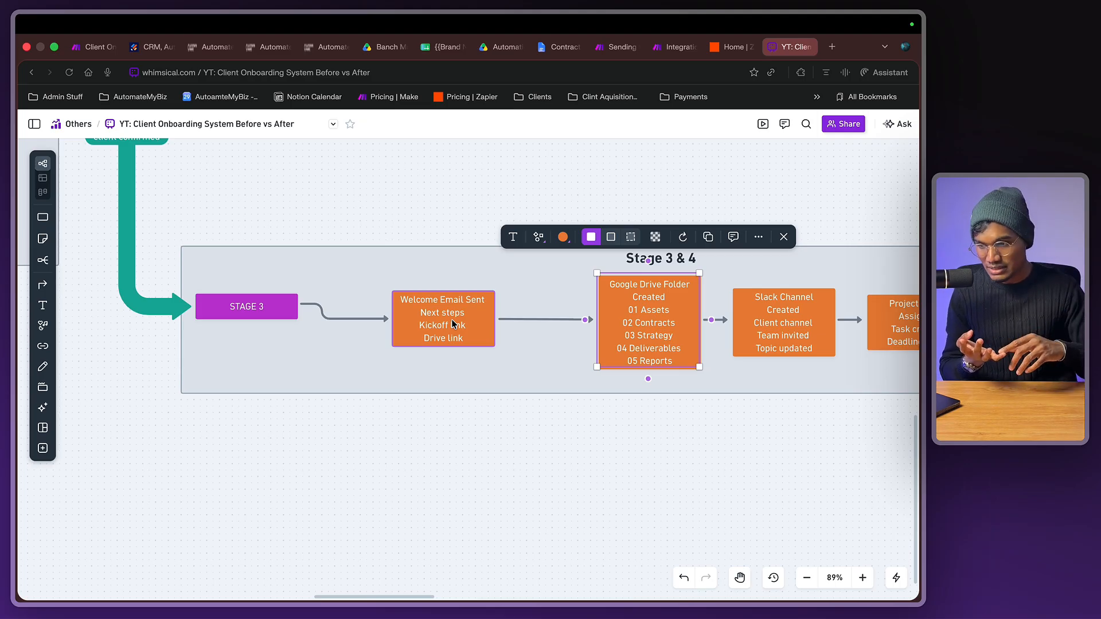
scroll(453, 324, "right", 5)
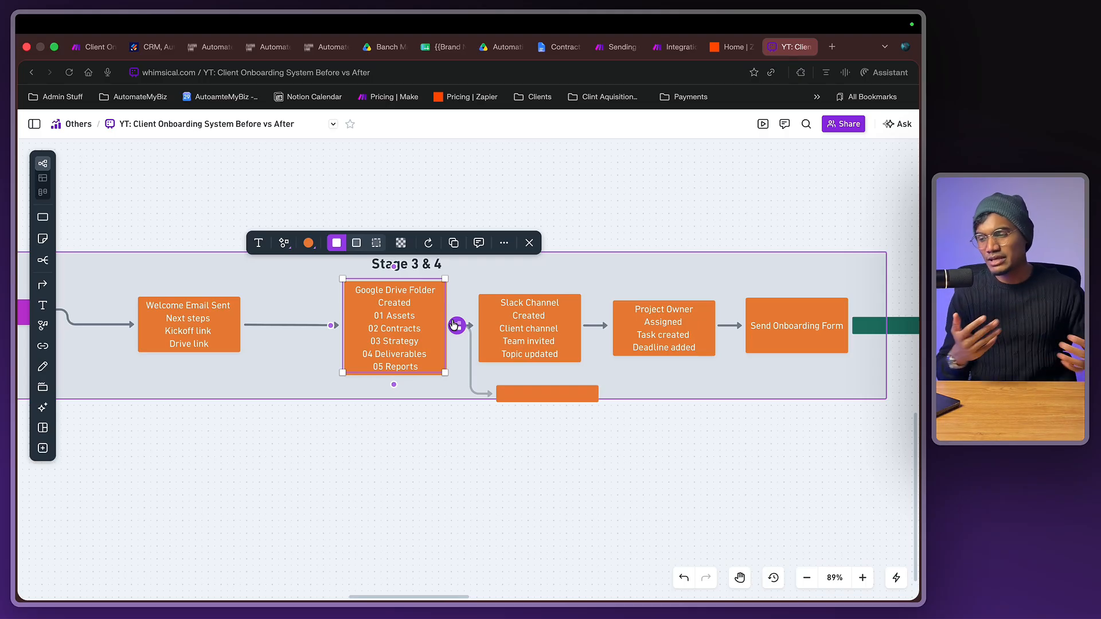
scroll(453, 325, "down", 2)
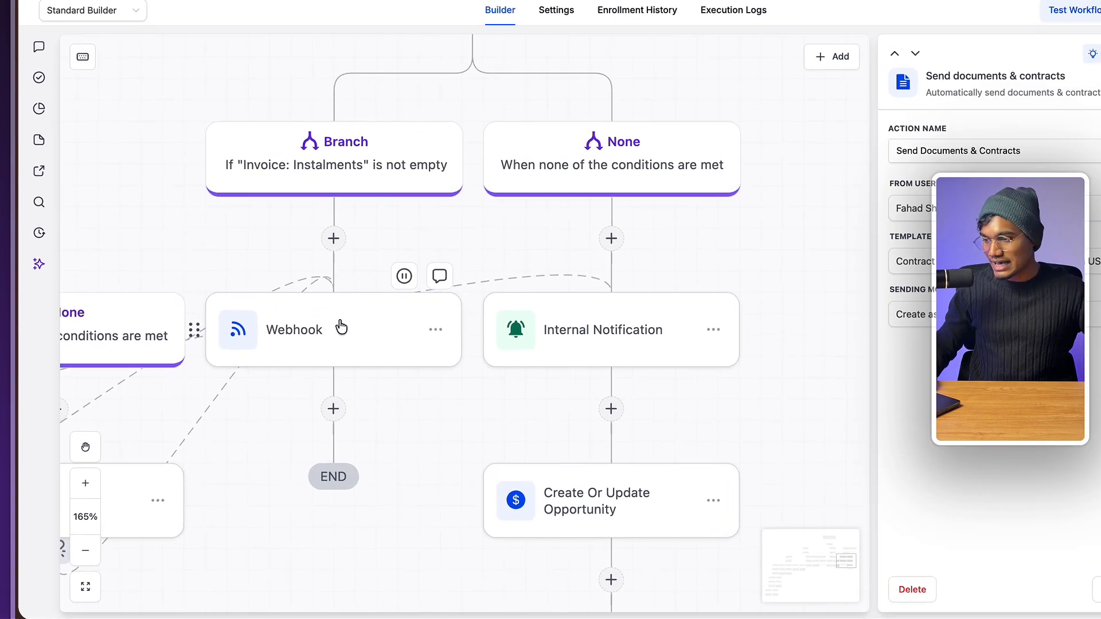
- Open the Webhook action in Post Purchase: Contract Automation to view its Make URL and custom data
left_click(257, 383)
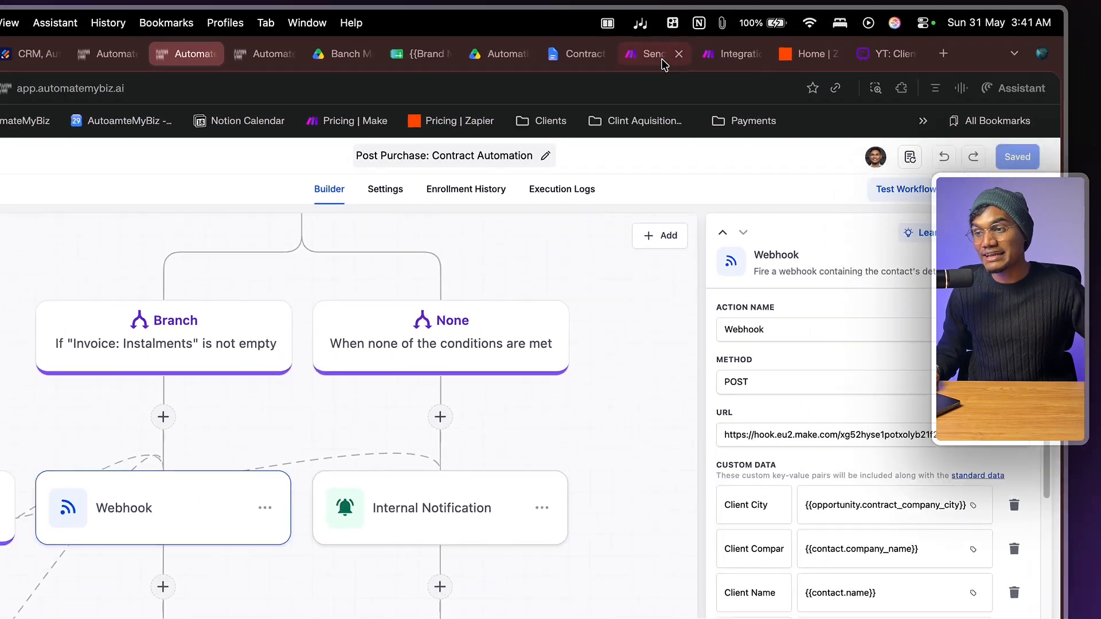
- In Client Onboarding Automation (v2), add a Webhooks > Custom webhook module ahead of the existing trigger
left_click(661, 58)
left_click(677, 53)
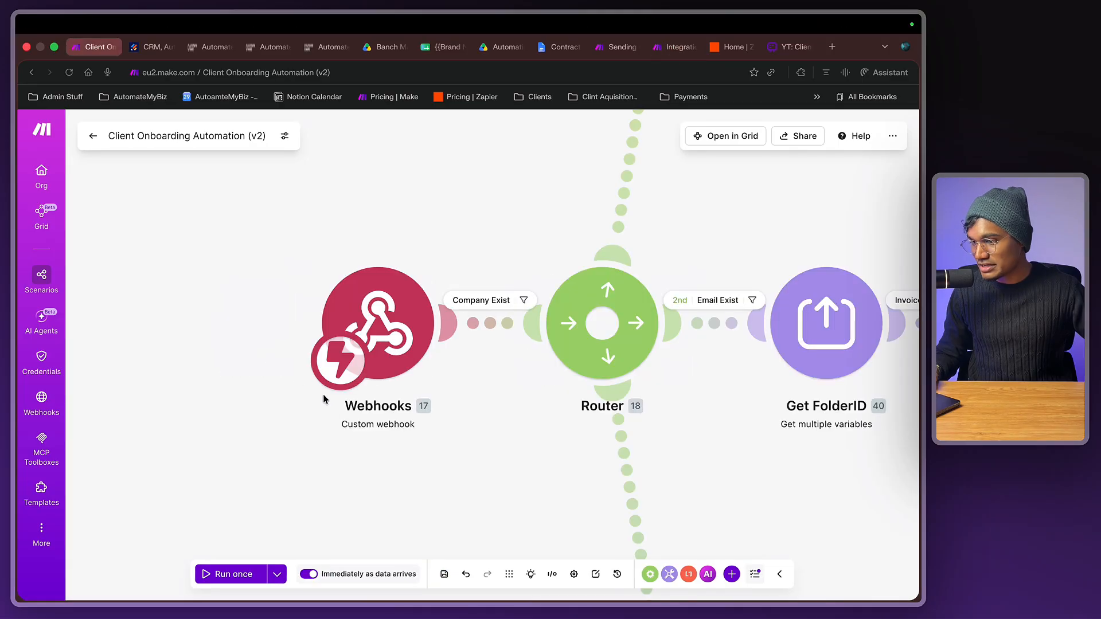
double_click(382, 465)
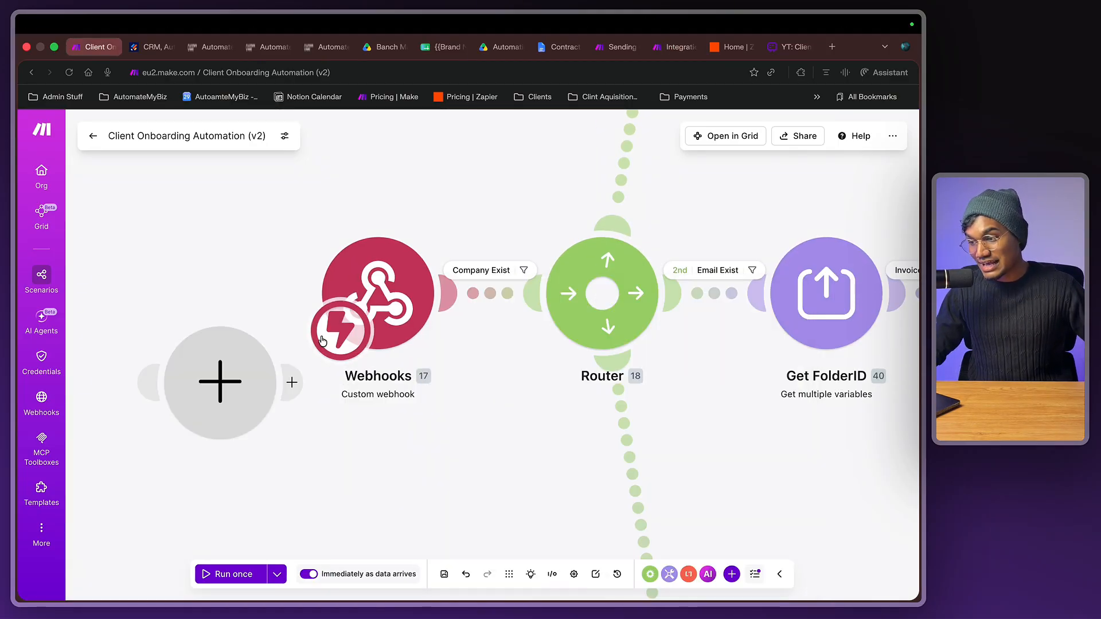
left_click_drag(340, 331, 243, 340)
left_click(243, 339)
left_click(427, 300)
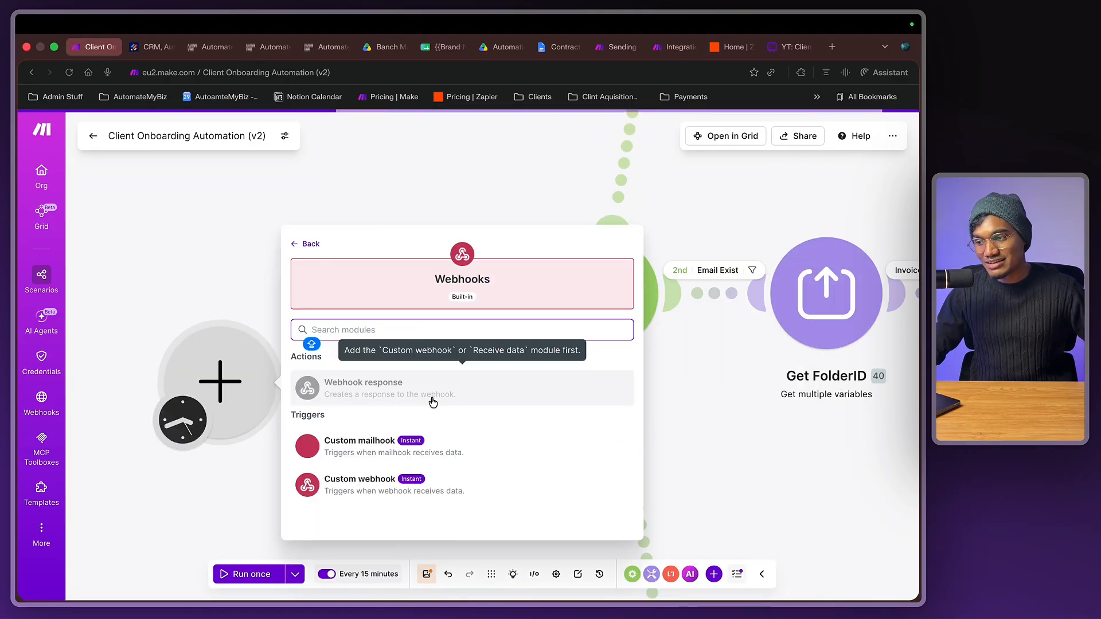
left_click(445, 475)
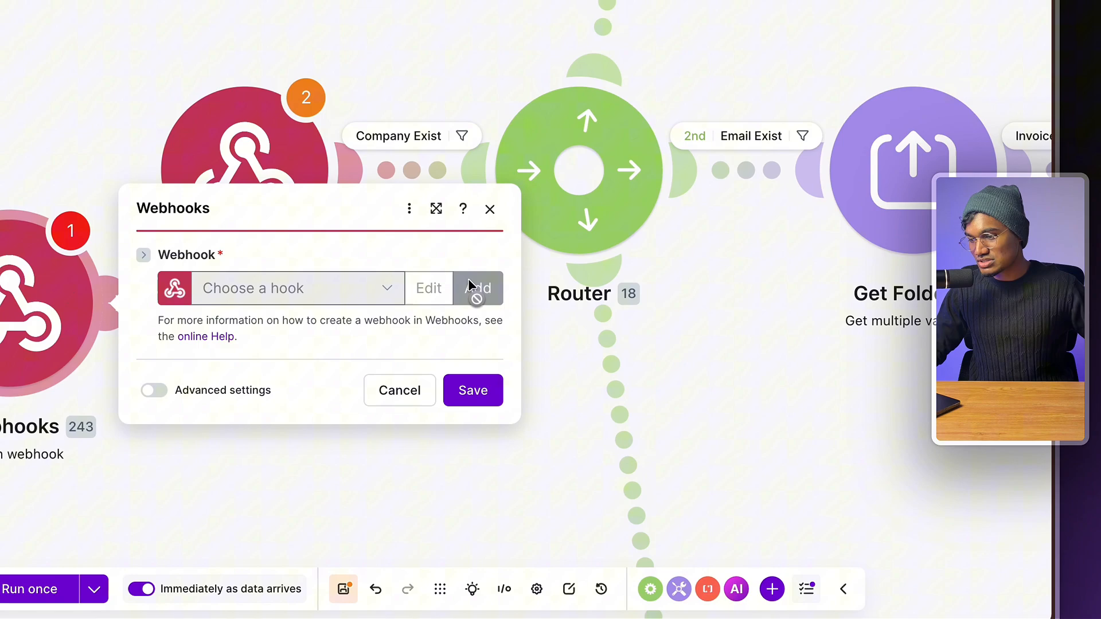
- Create and save a new webhook named 'Onboarding AUtomation test for yt'
left_click(533, 372)
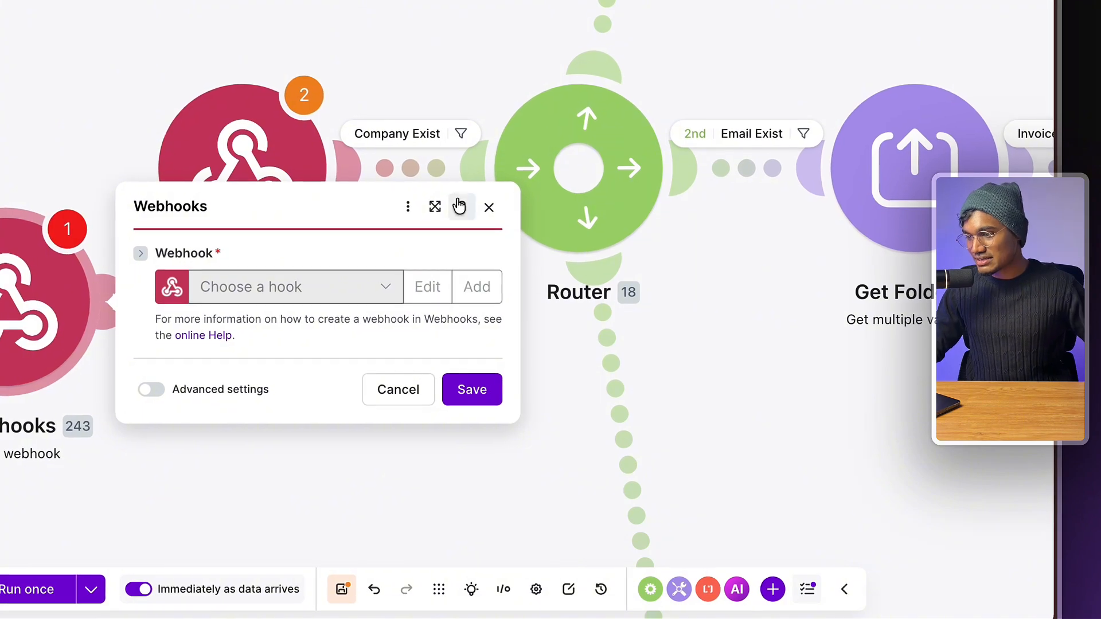
left_click(579, 163)
type("dOO")
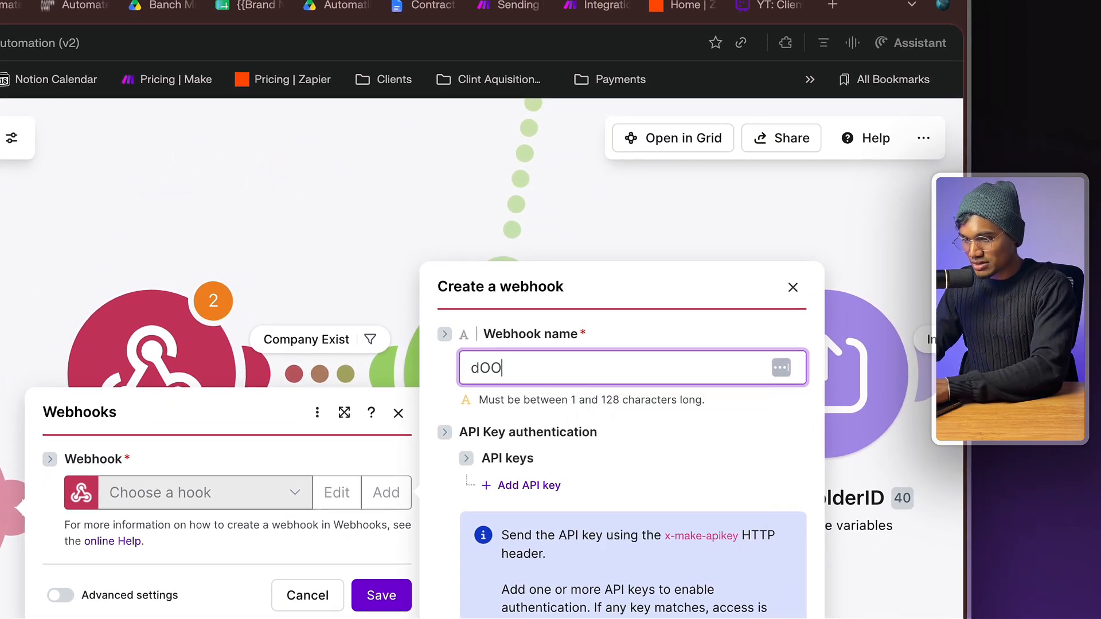
key("super+a")
type("Onboarding ")
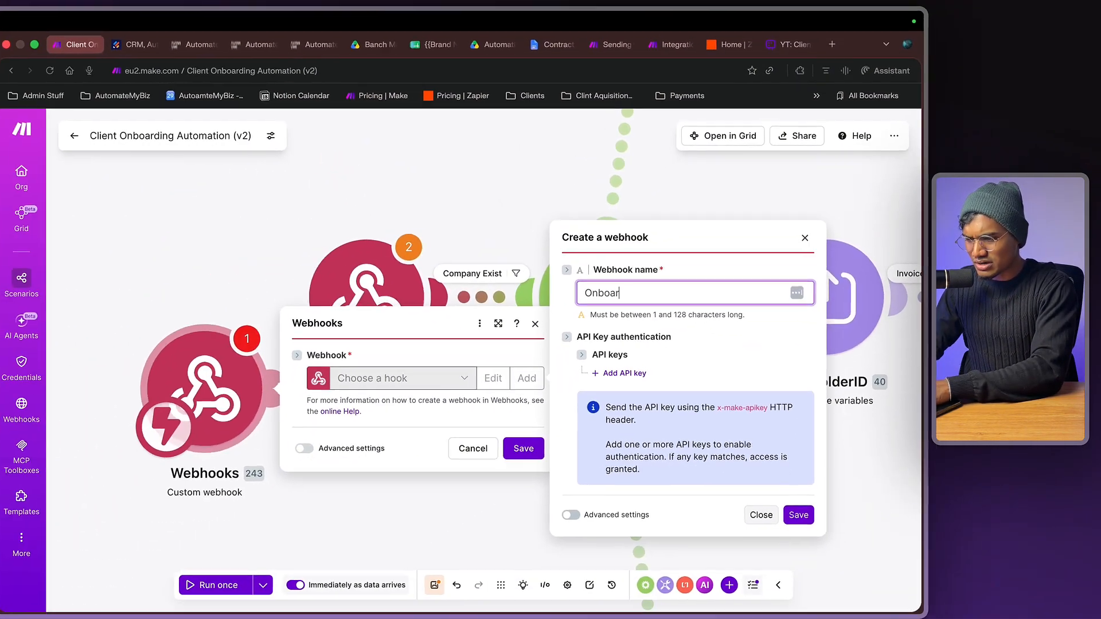
type("AUtomation test for y")
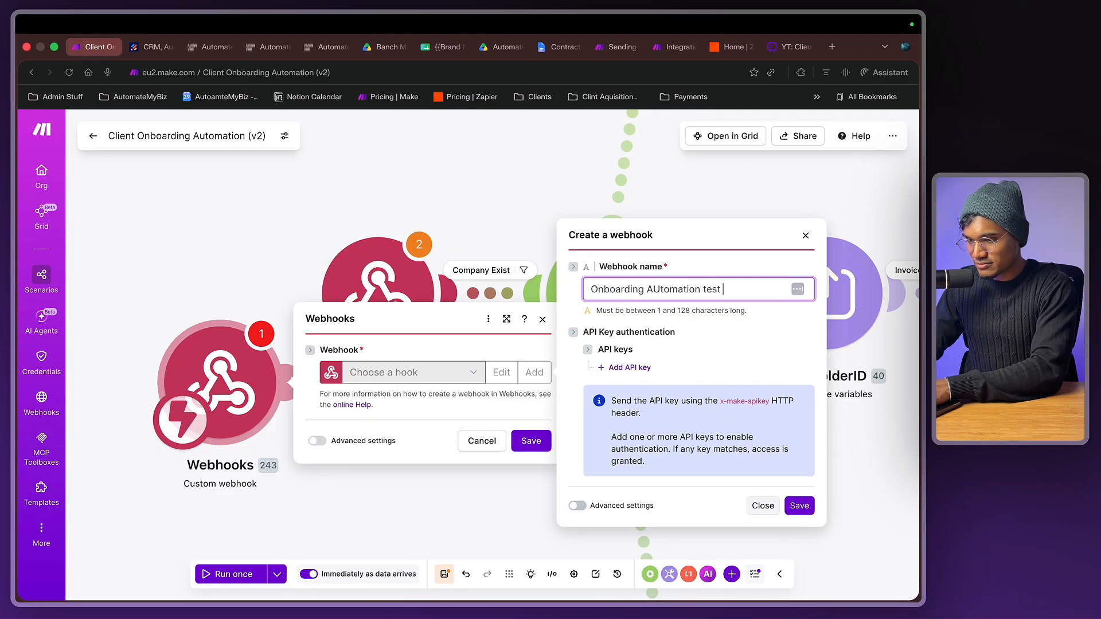
type("t")
left_click(799, 505)
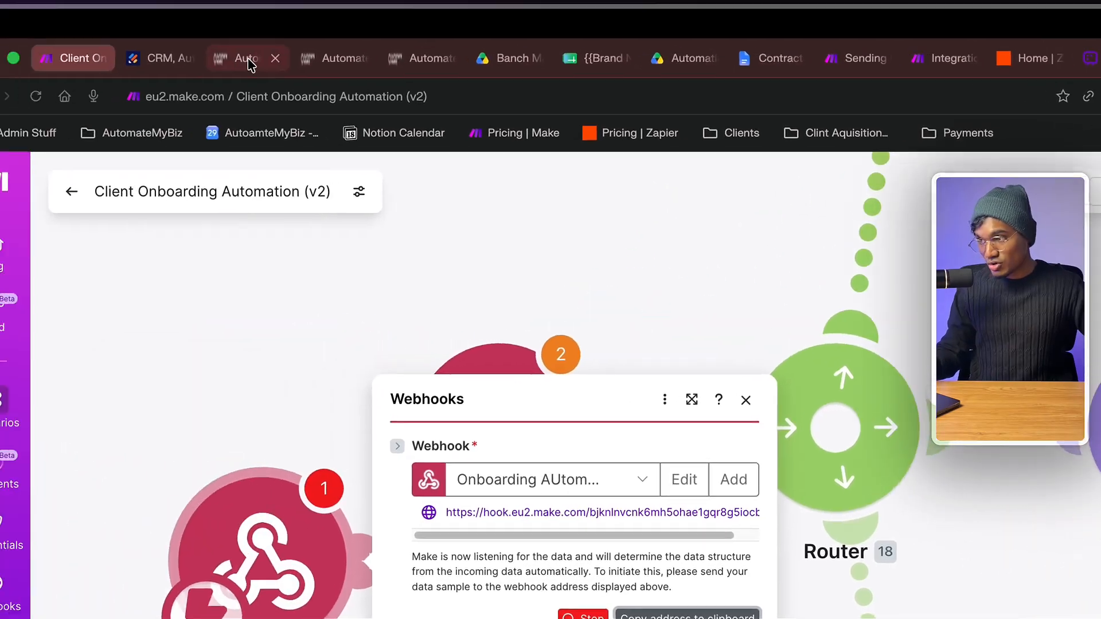
left_click(267, 56)
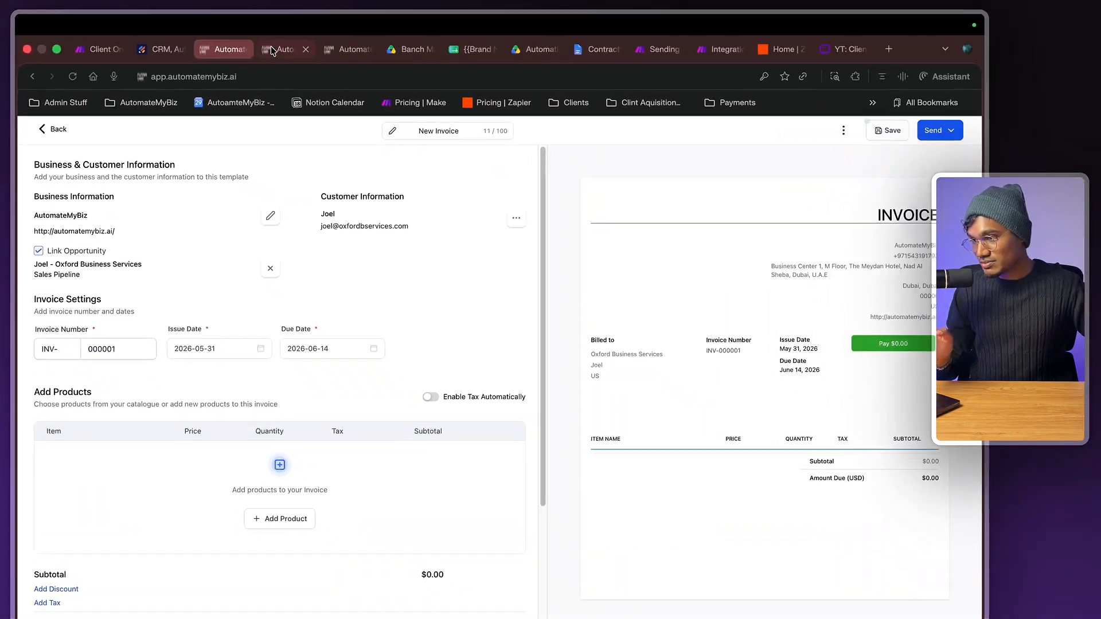
- Replace the Webhook action's URL with the new Make webhook address and review the custom data keys
left_click(389, 63)
triple_click(752, 331)
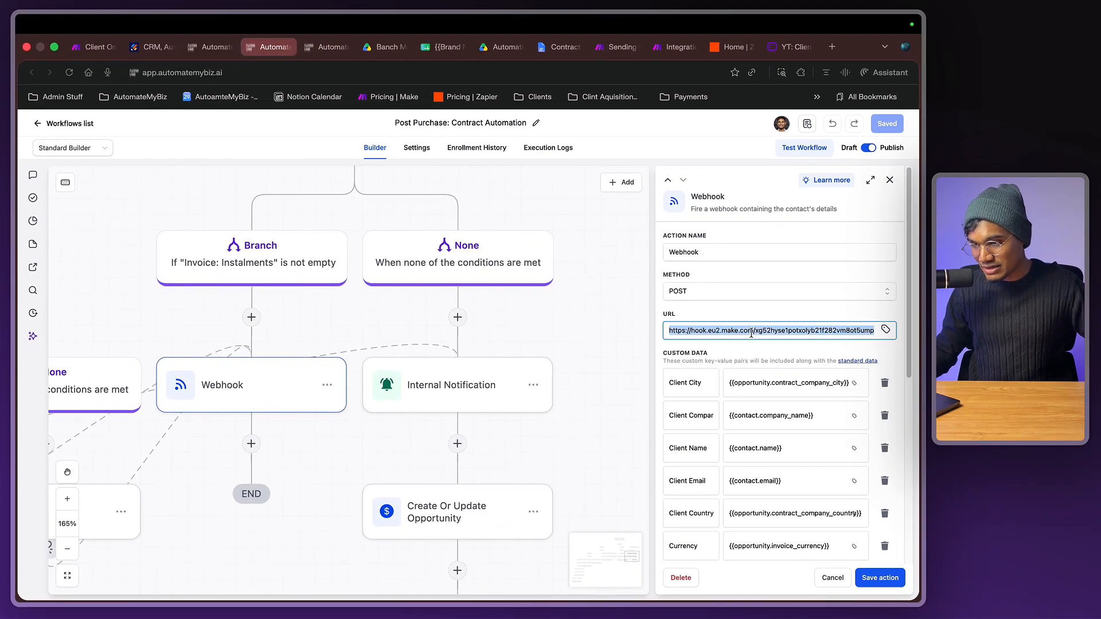
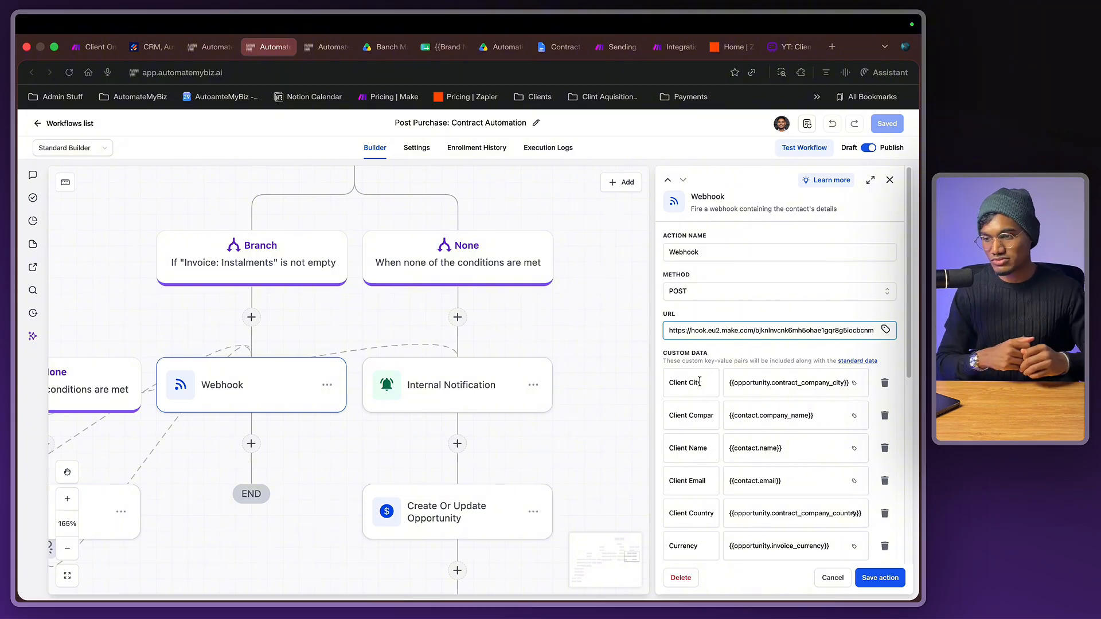
triple_click(748, 330)
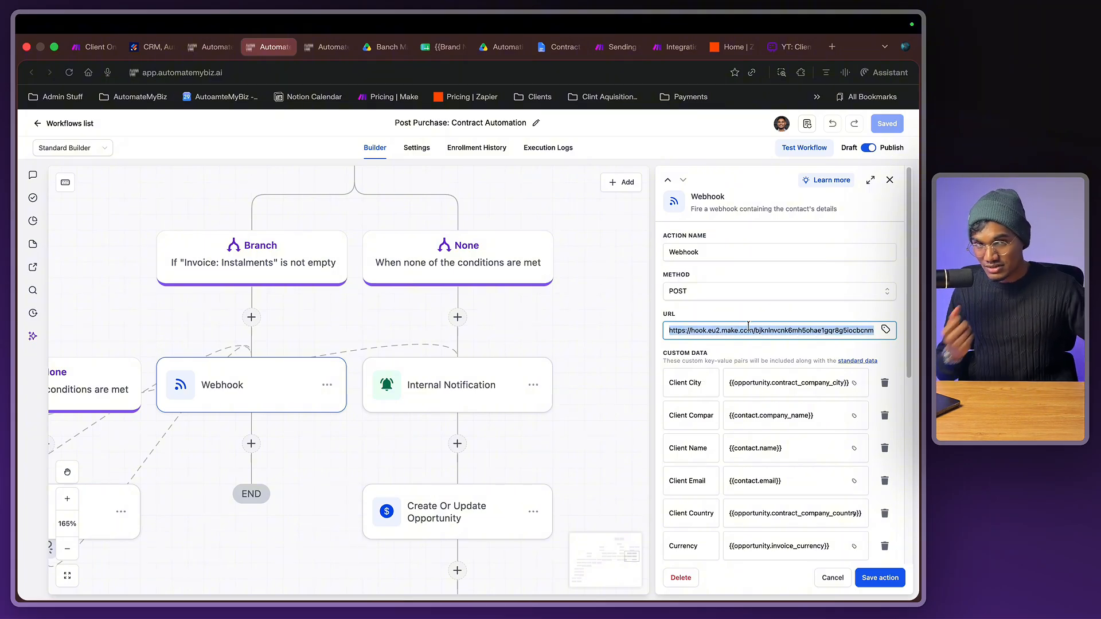
scroll(748, 338, "down", 1)
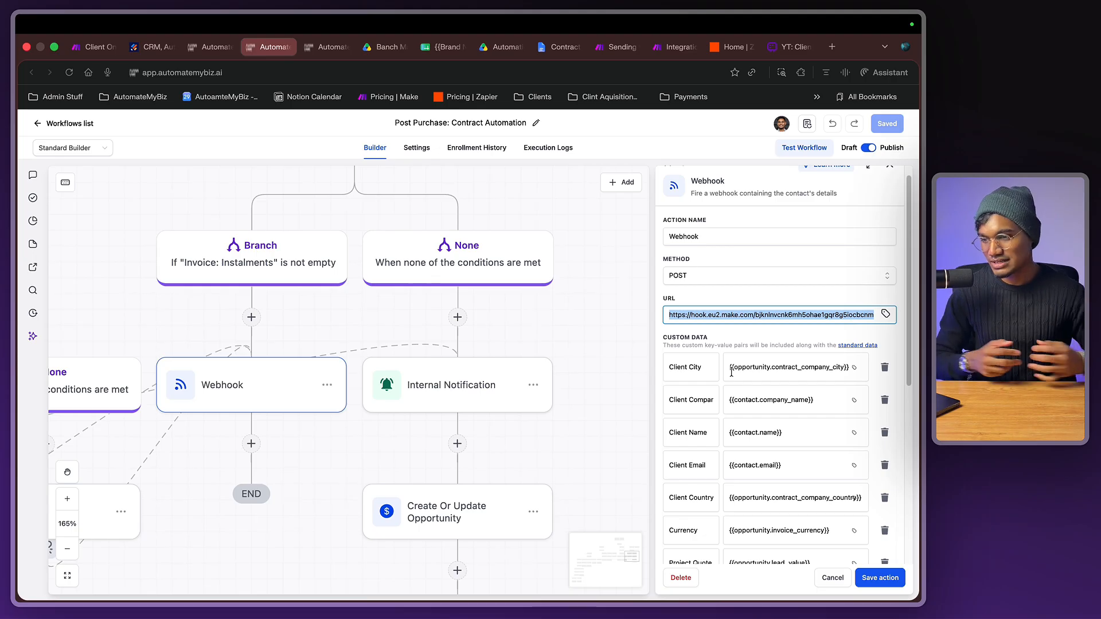
triple_click(685, 374)
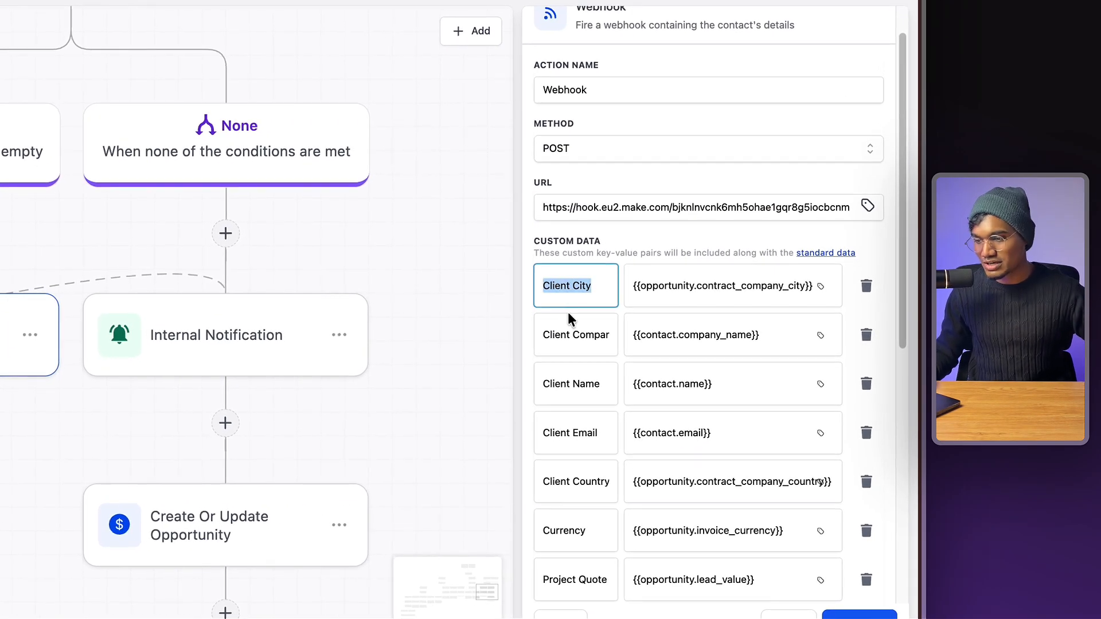
triple_click(572, 321)
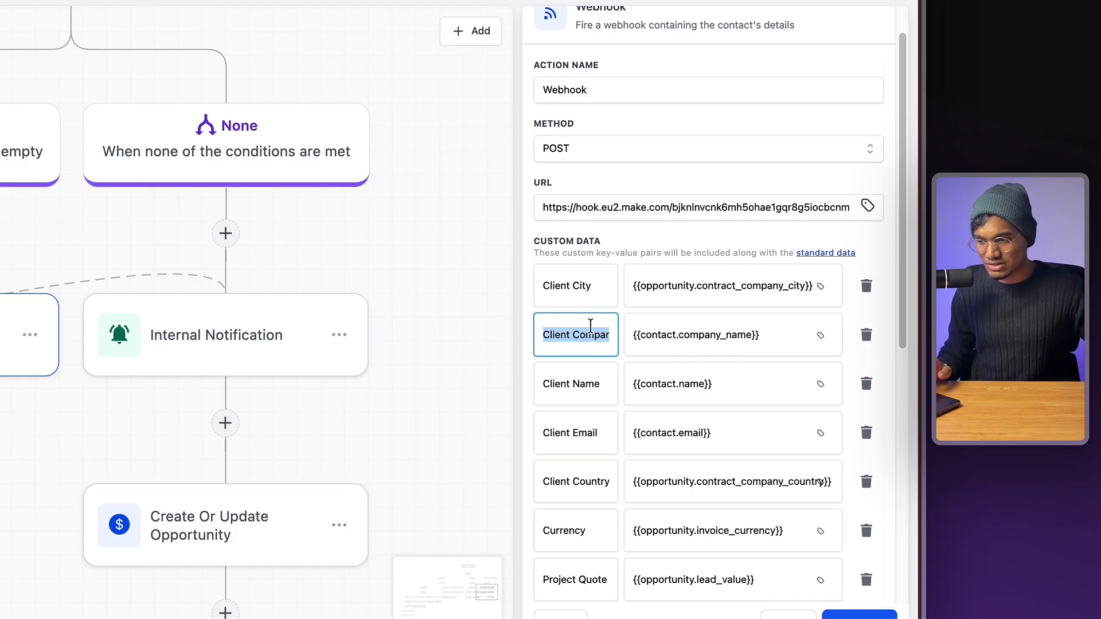
- Empty the Client City custom data value after briefly trying a hardcoded dUBAI
triple_click(574, 277)
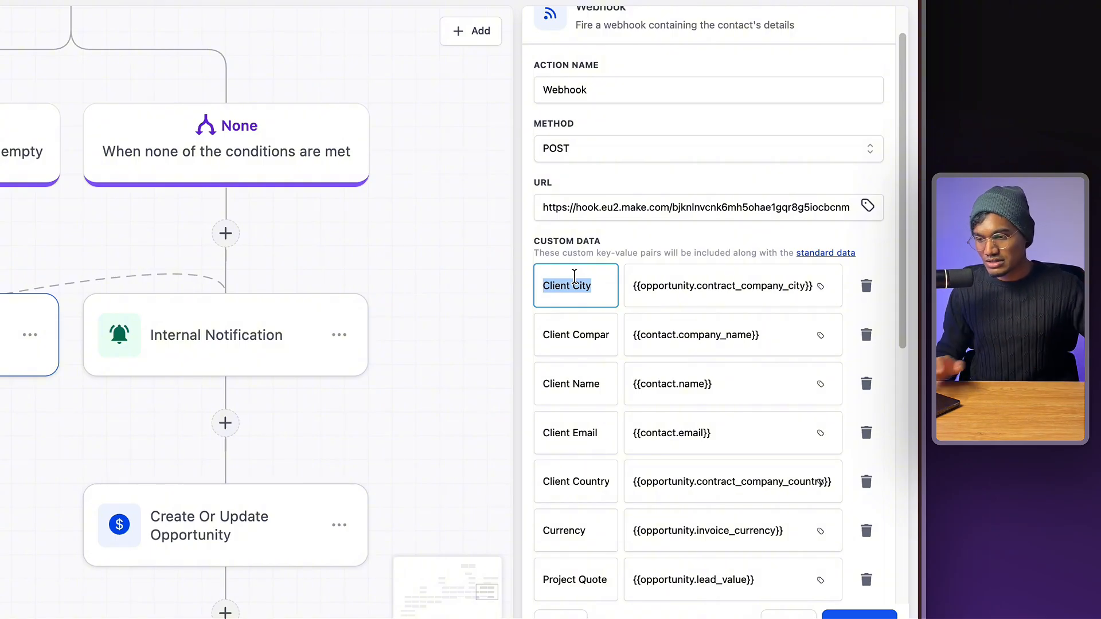
triple_click(724, 298)
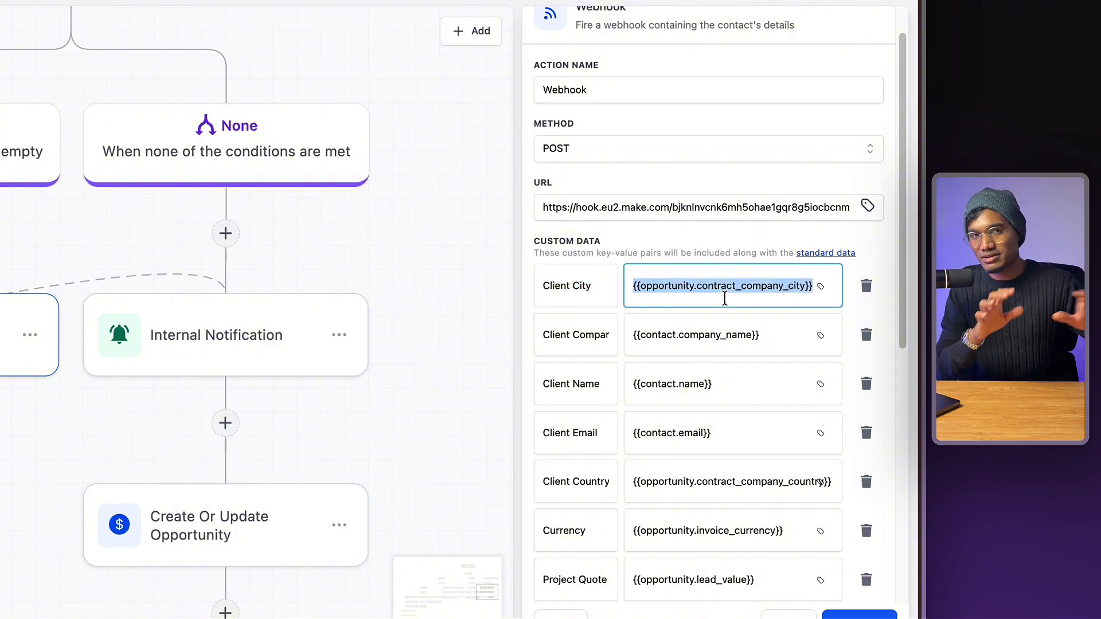
key("BackSpace")
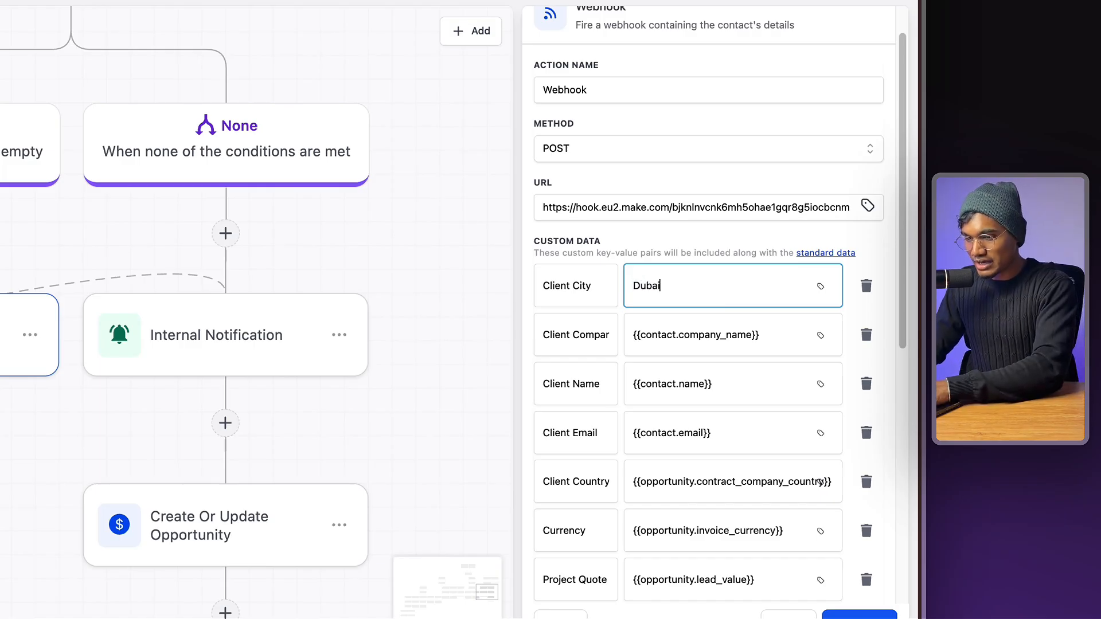
key("ctrl+z")
left_click(820, 286)
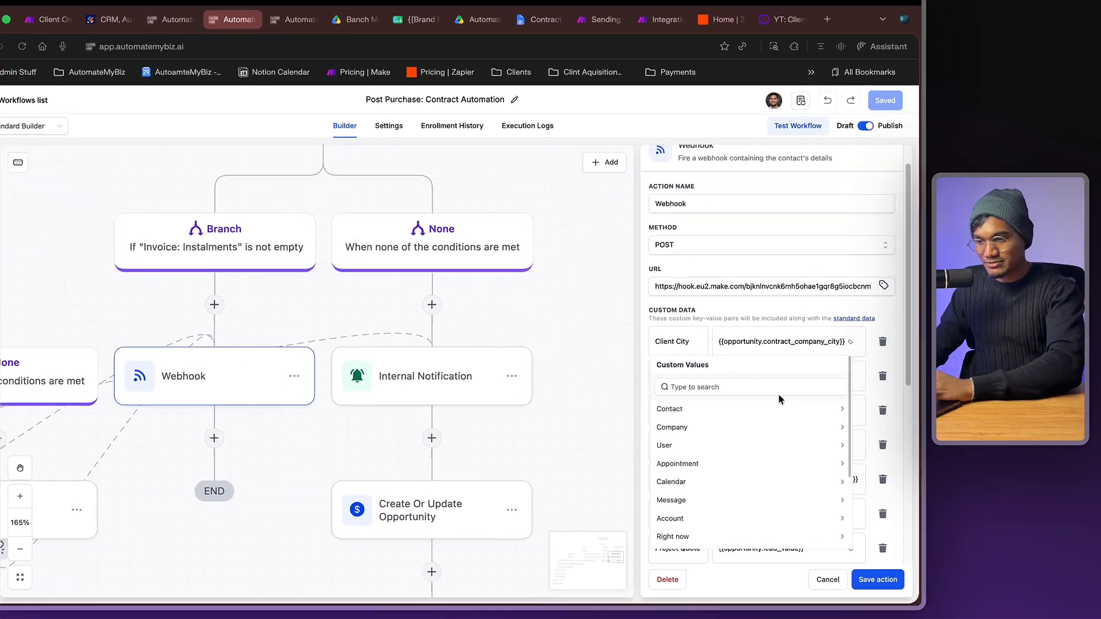
left_click(769, 342)
key("super+a")
type("dUBAI")
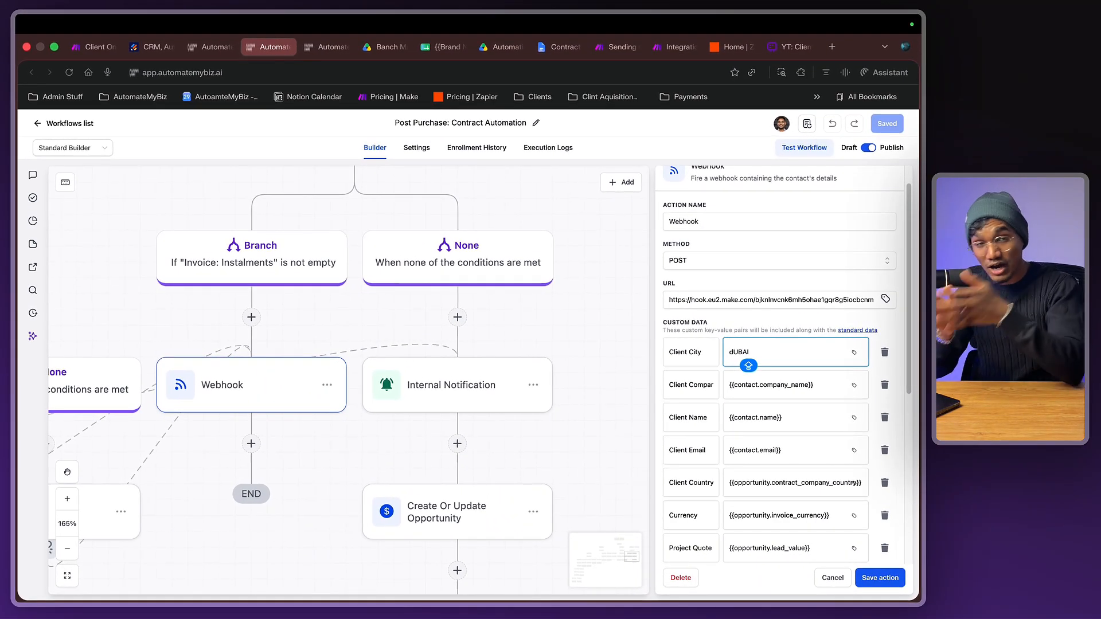
key("super+a")
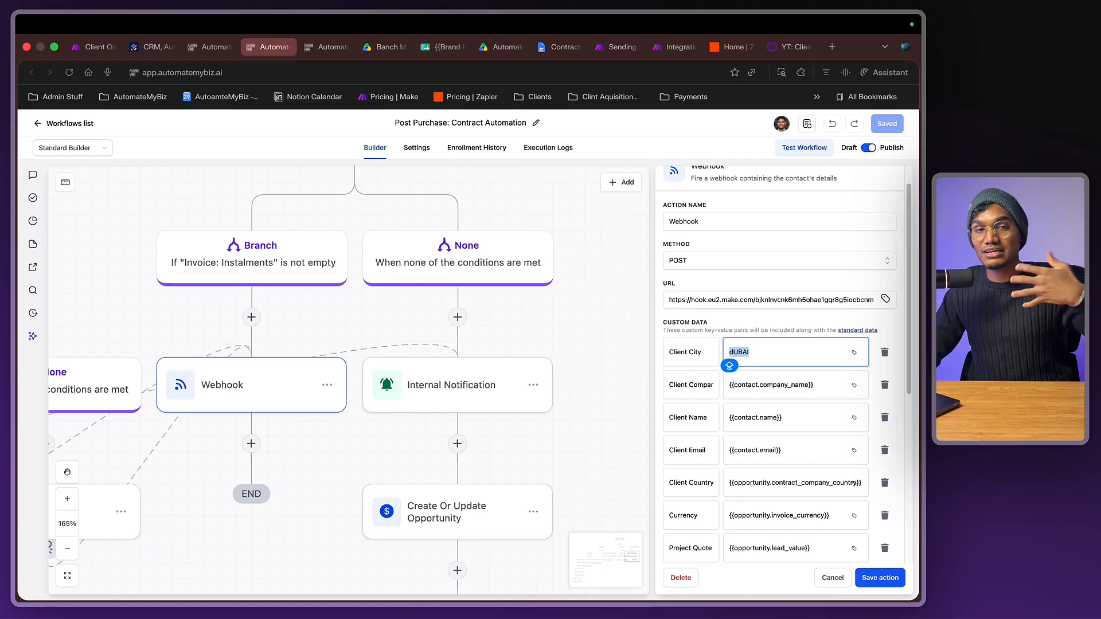
key("BackSpace")
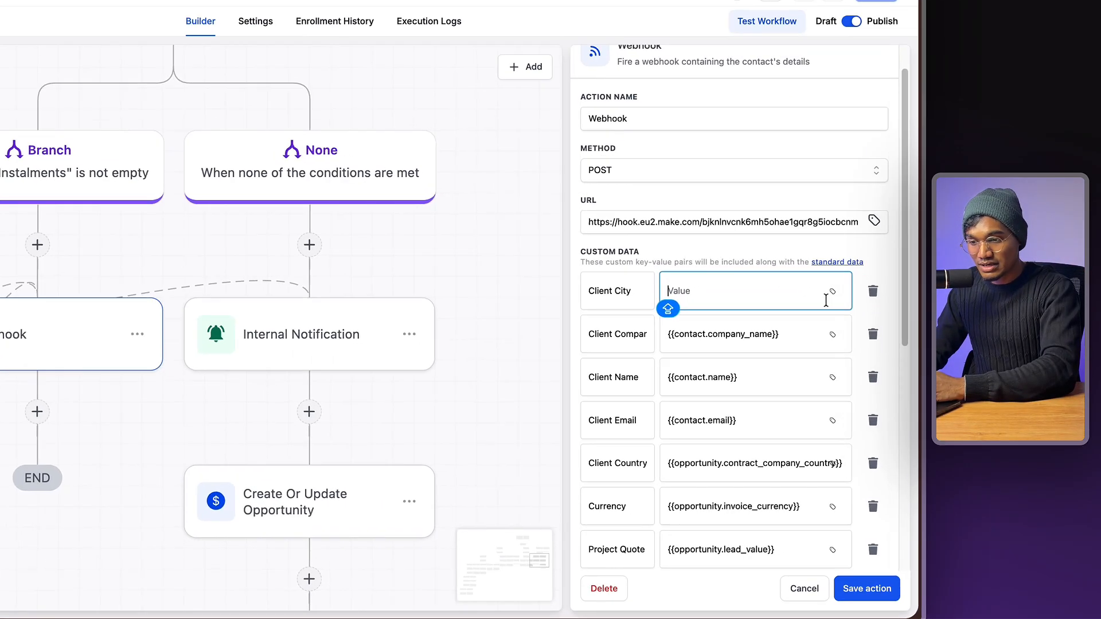
- Insert the contact's City field so the Client City value reads {{contact.city}}
left_click(854, 352)
left_click(677, 353)
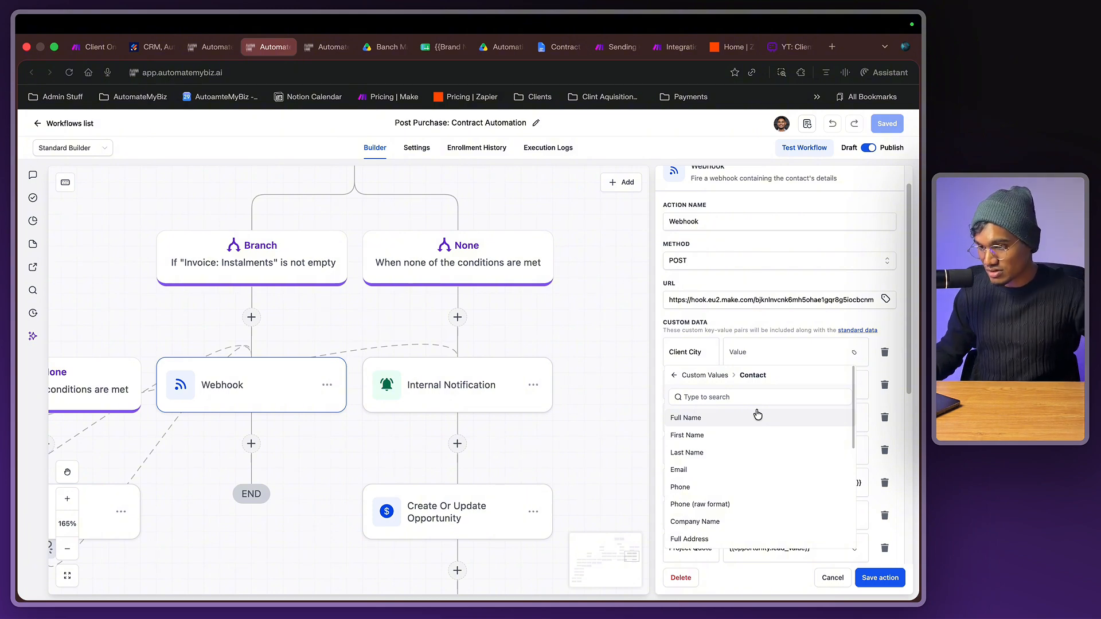
left_click(687, 397)
type("CIRY")
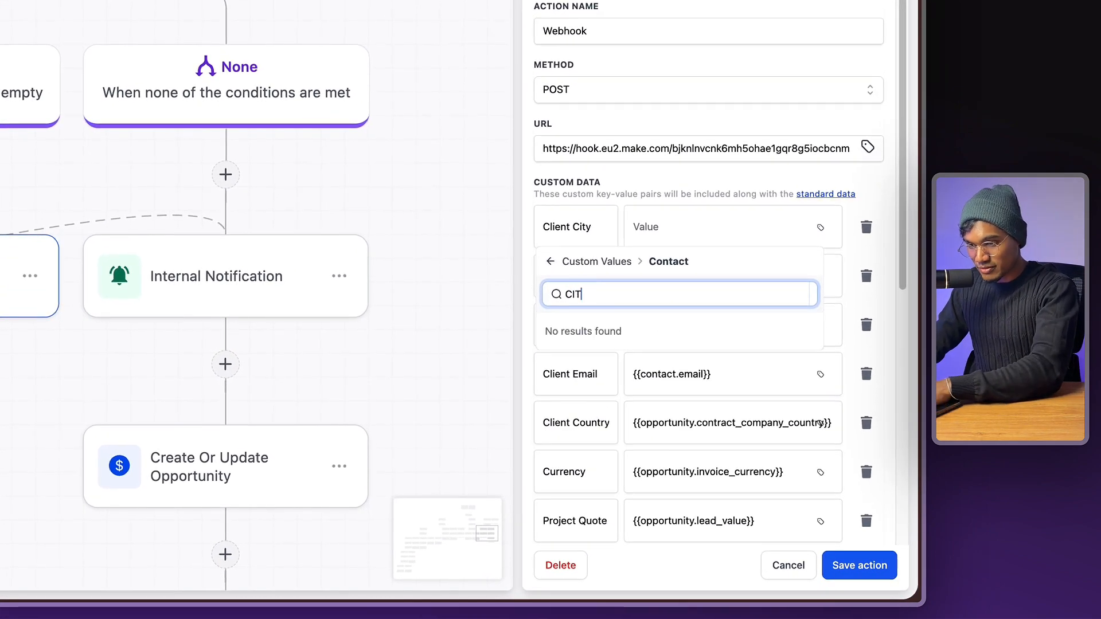
type("Y")
left_click(641, 345)
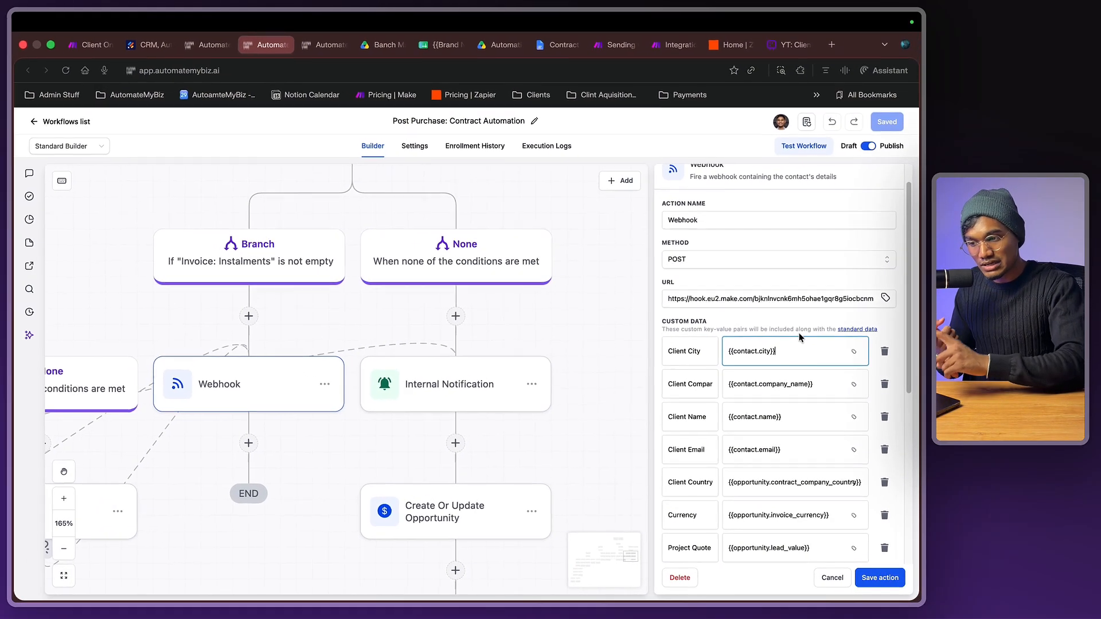
- Look over the webhook's custom data, then return to Make's Client Onboarding Automation (v2) scenario
scroll(758, 420, "down", 3)
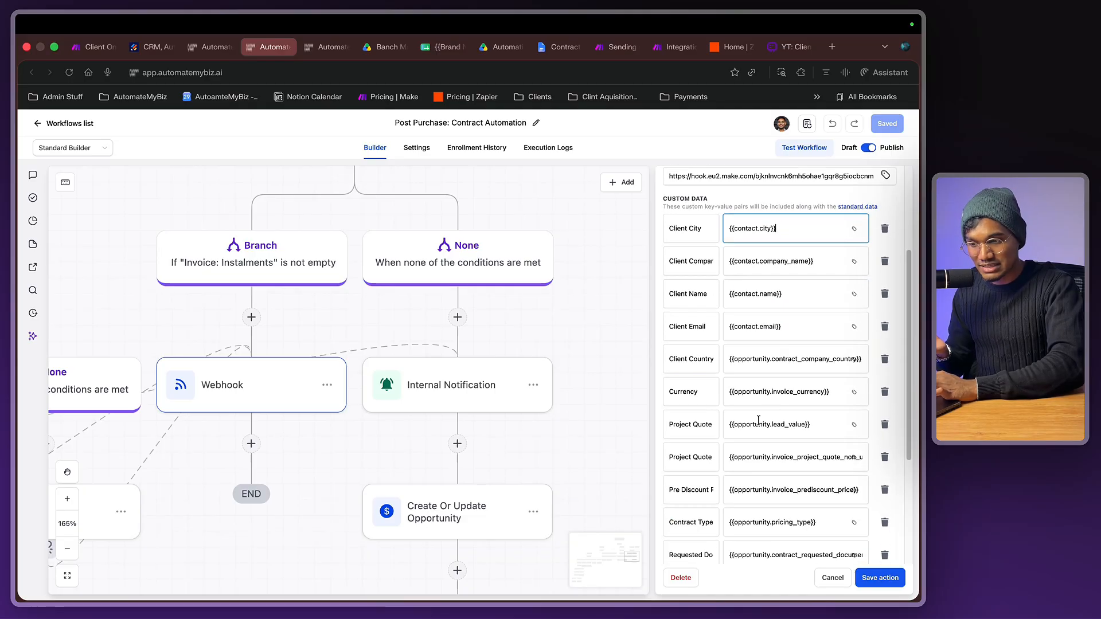
scroll(756, 430, "down", 5)
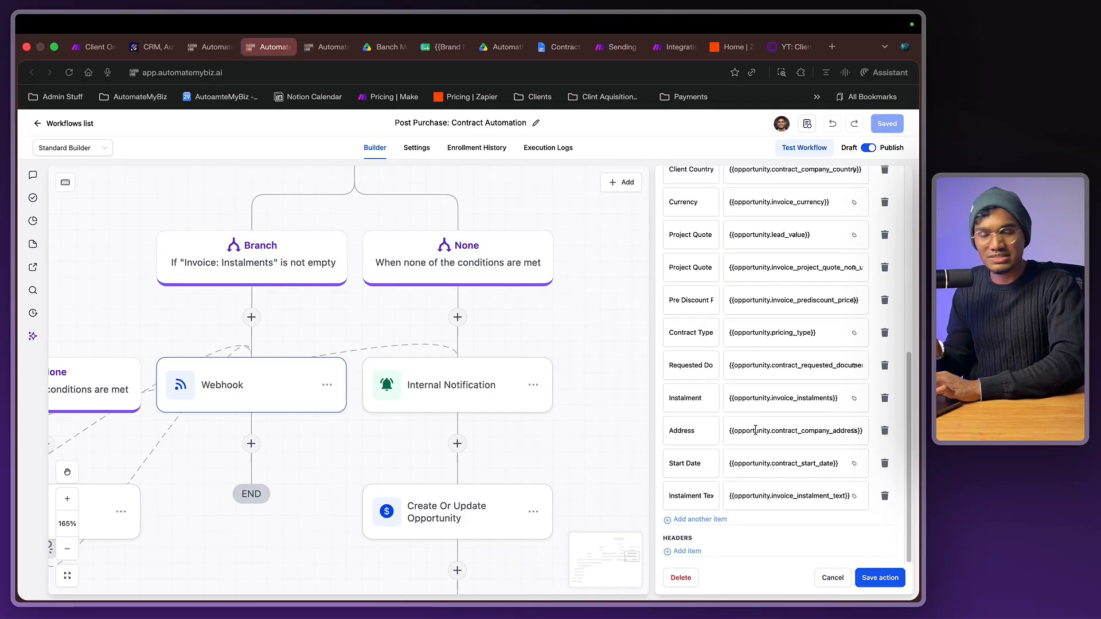
scroll(793, 494, "up", 1)
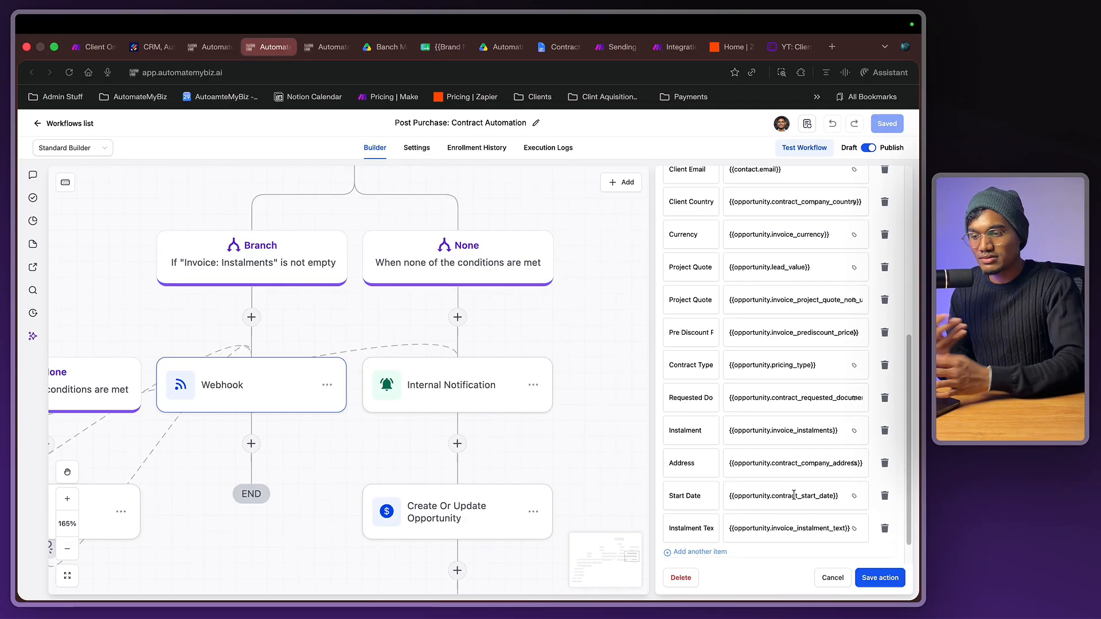
scroll(794, 494, "up", 8)
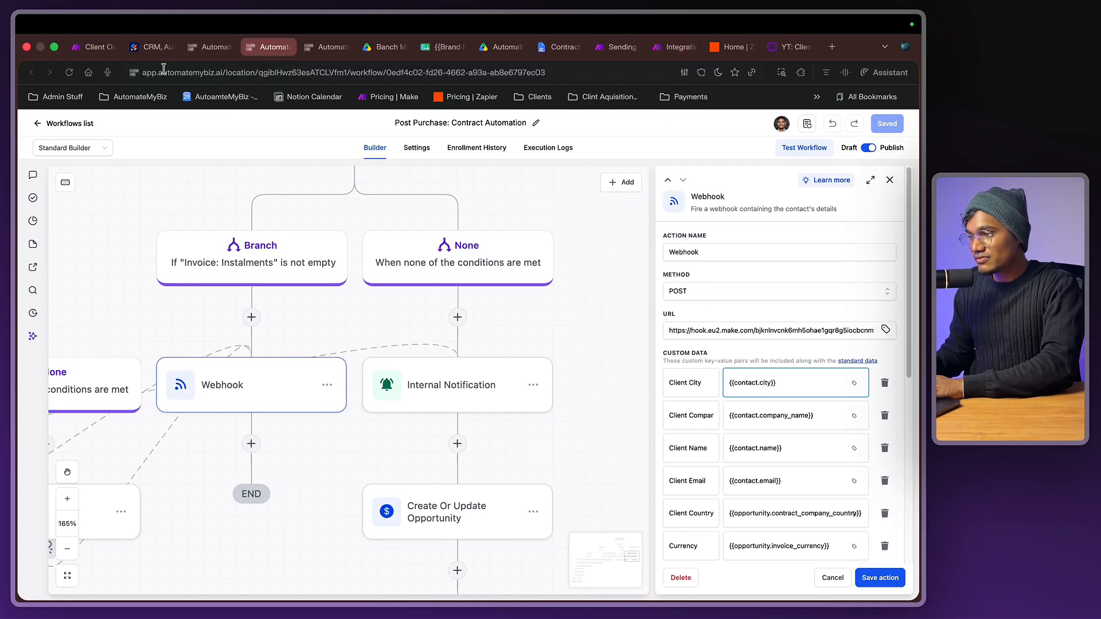
left_click(96, 47)
scroll(286, 278, "down", 2)
left_click(278, 263)
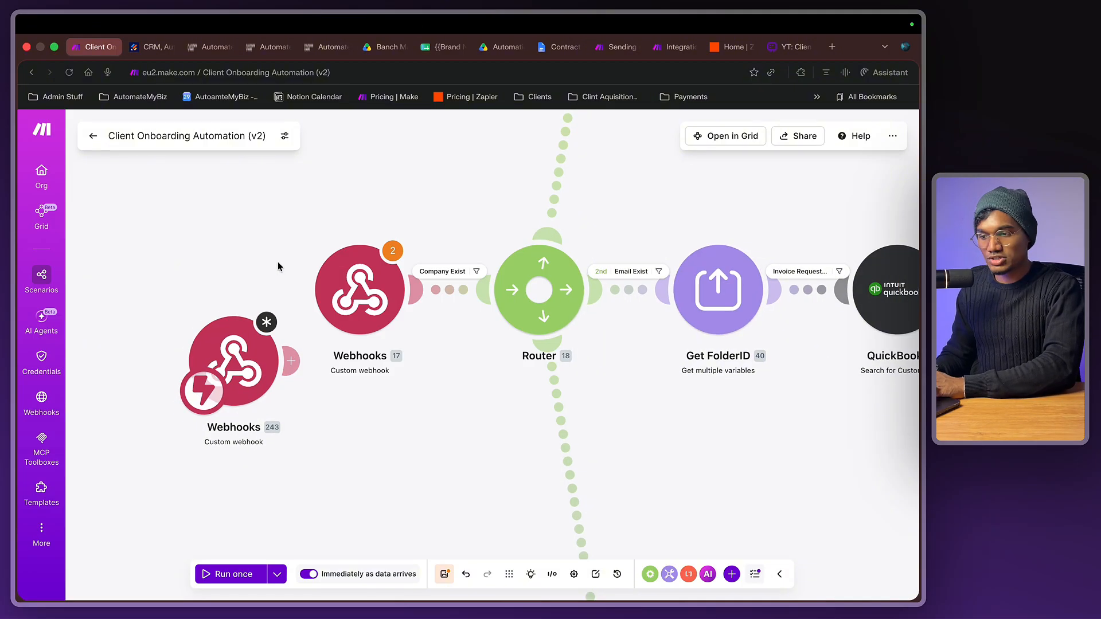
scroll(277, 264, "right", 2)
scroll(278, 263, "up", 6)
scroll(278, 265, "up", 10)
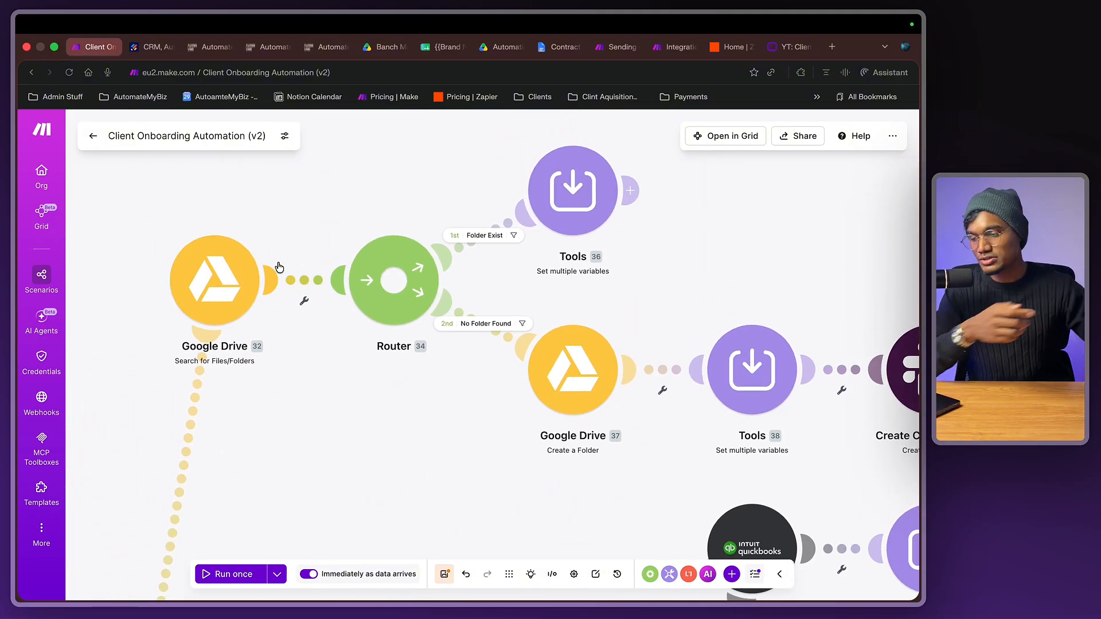
left_click(352, 444)
left_click(554, 396)
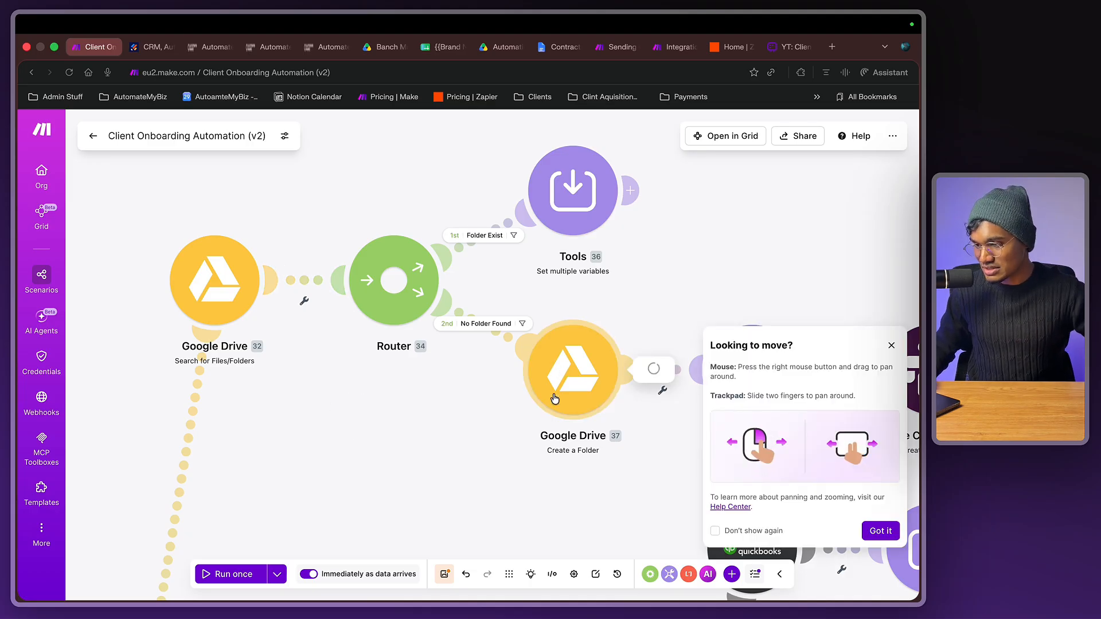
scroll(553, 396, "up", 3)
left_click(413, 430)
left_click(891, 345)
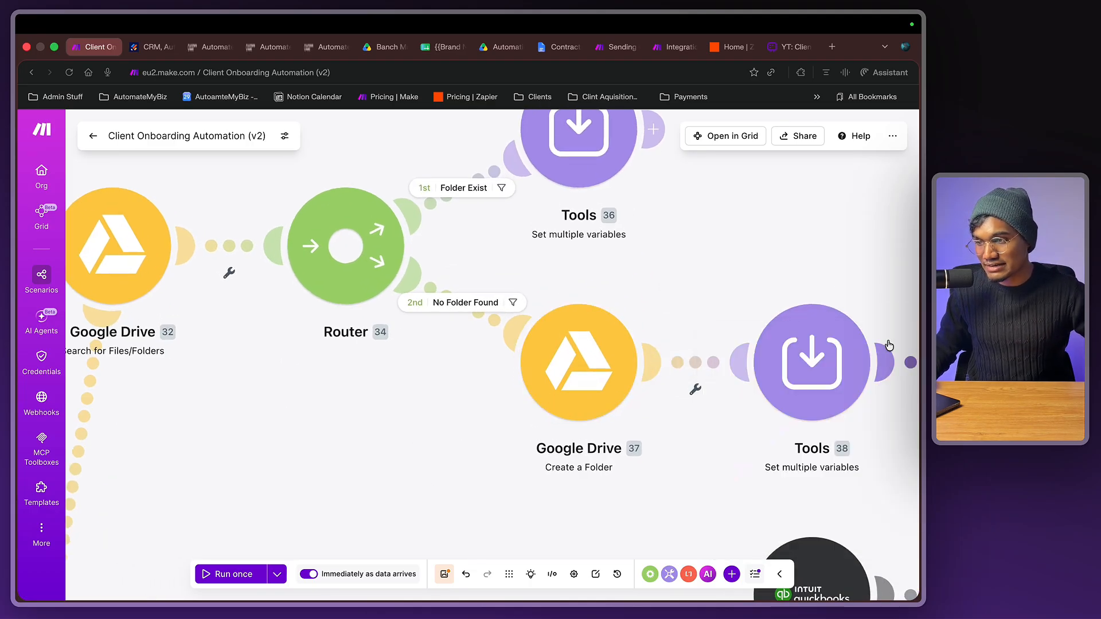
scroll(713, 265, "right", 1)
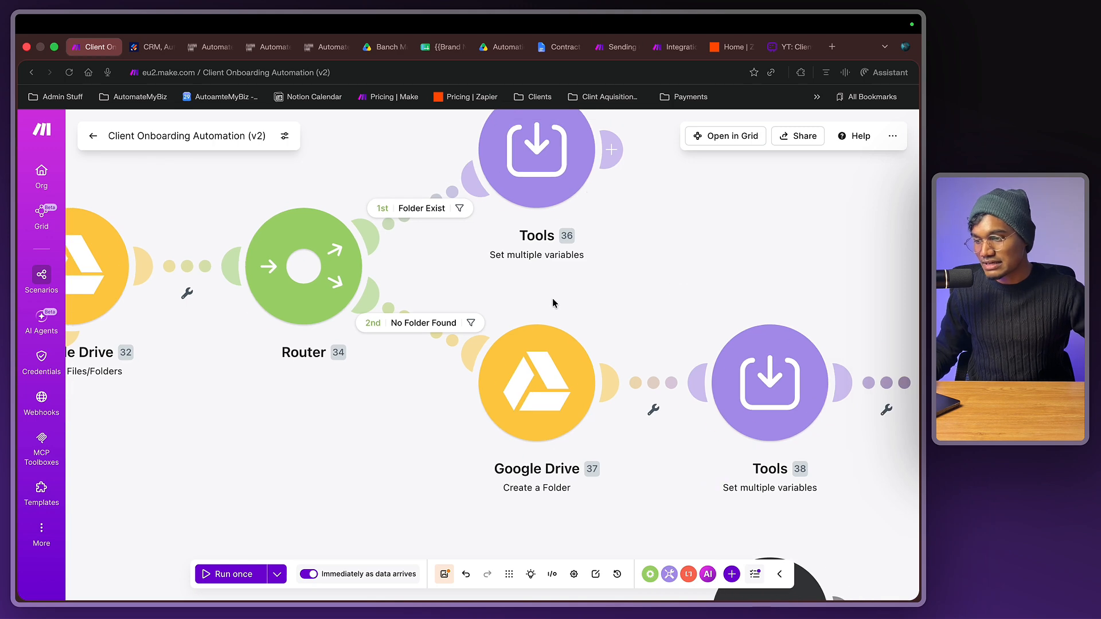
double_click(553, 301)
left_click(463, 239)
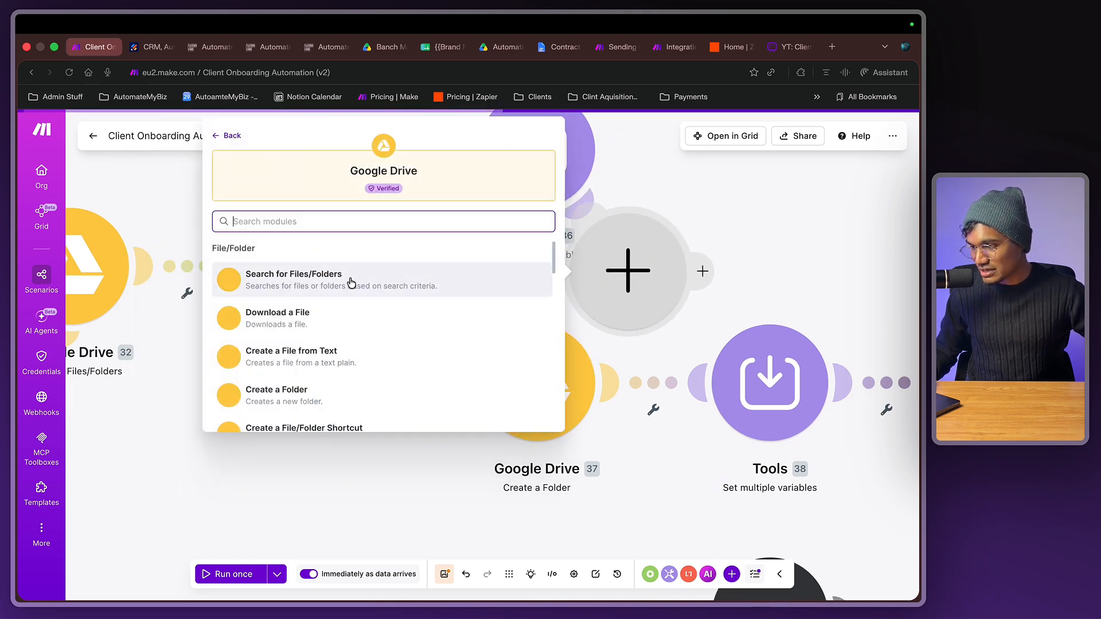
scroll(356, 287, "down", 3)
left_click(348, 269)
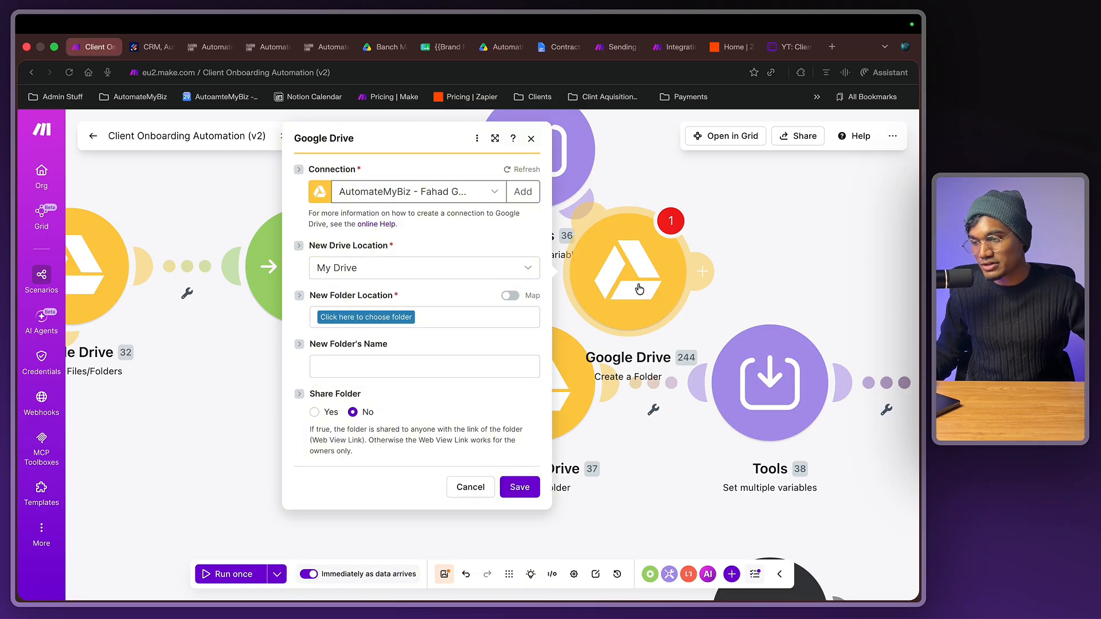
right_click(639, 288)
left_click(676, 434)
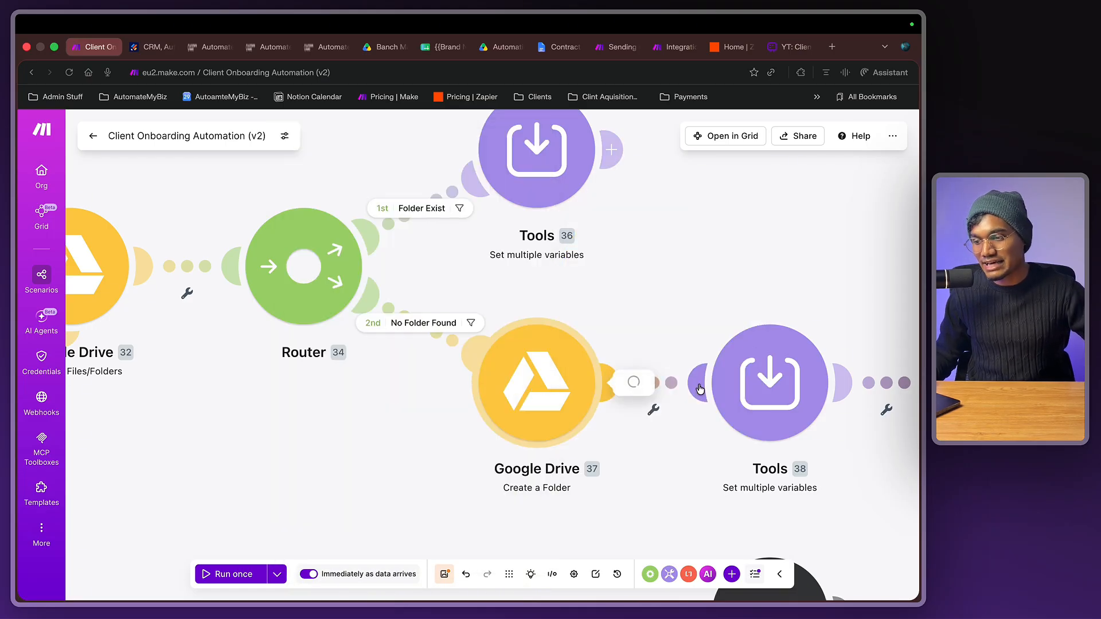
scroll(758, 362, "down", 1)
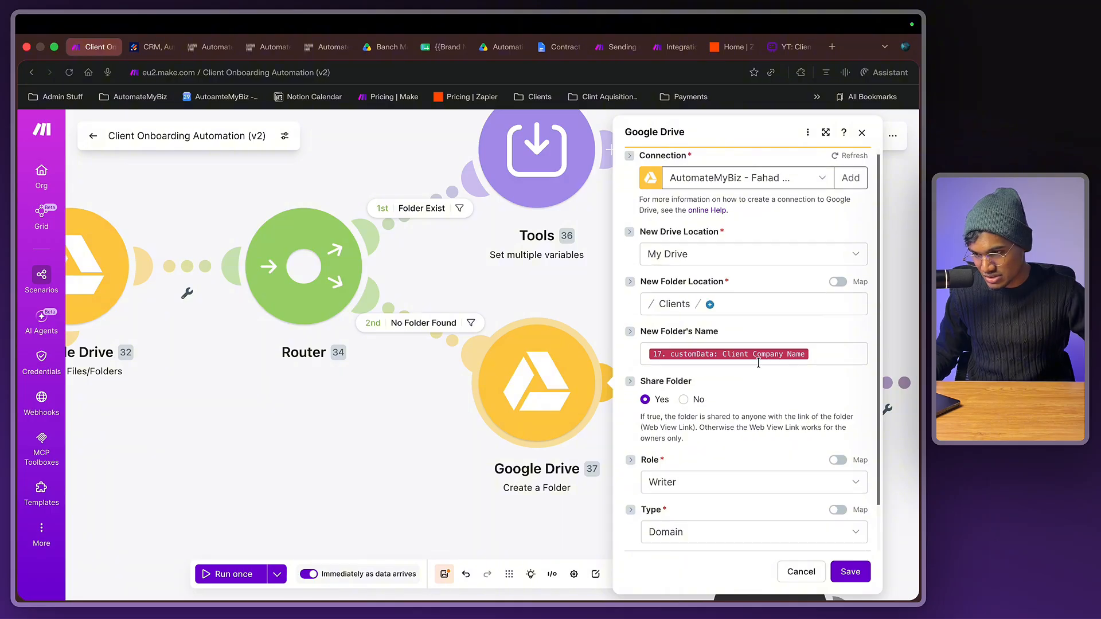
left_click(815, 355)
left_click(811, 341)
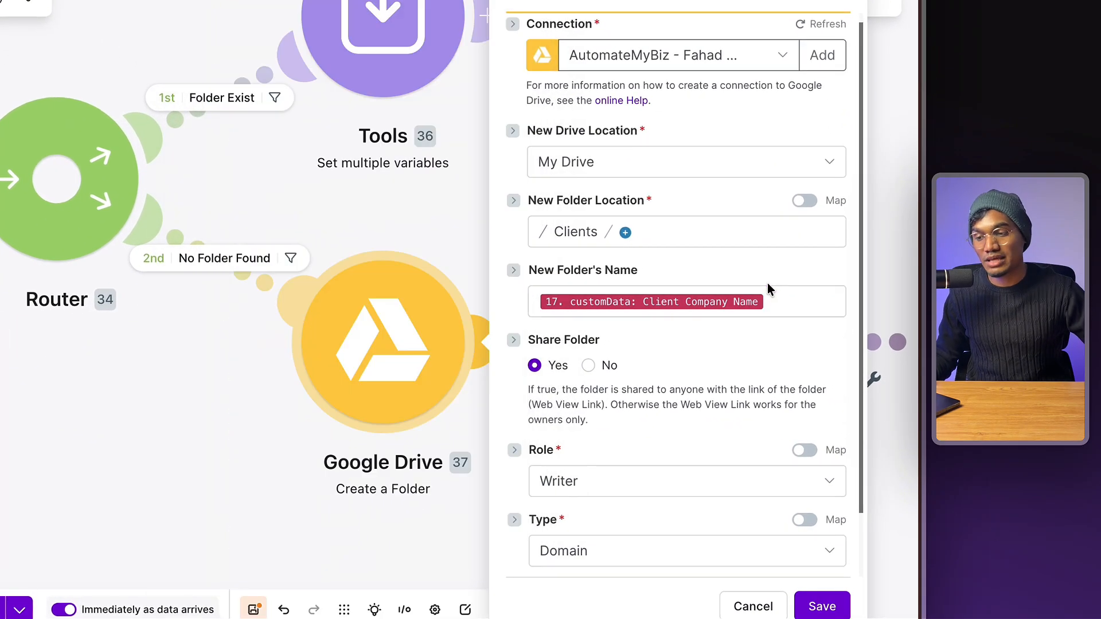
left_click(256, 447)
scroll(256, 449, "down", 3)
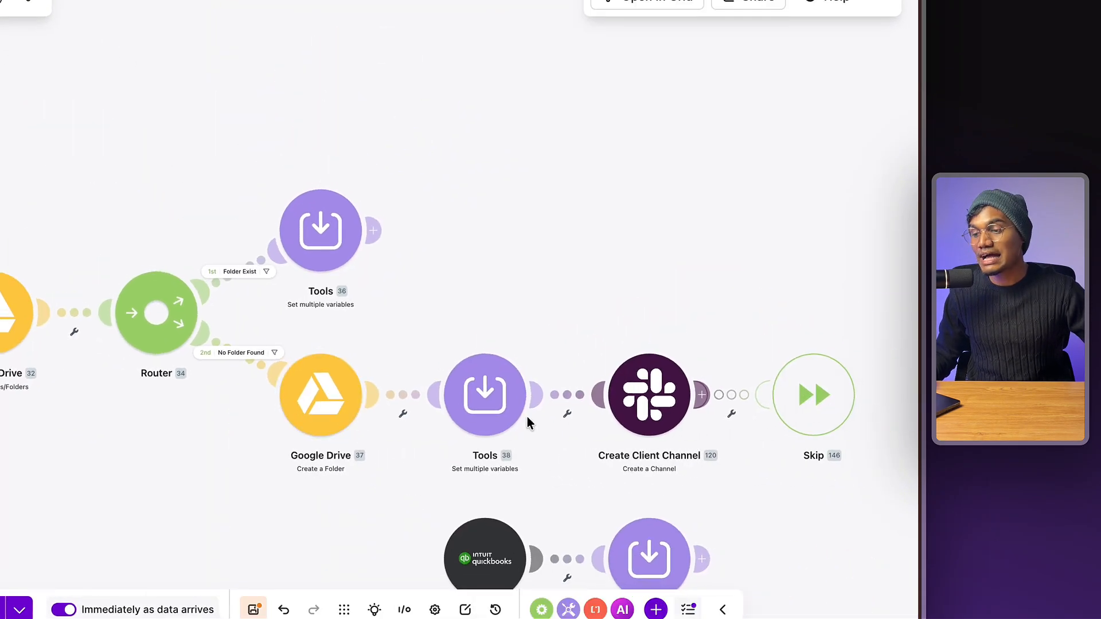
- Inspect the Create Client Channel name formula's replace() and Client Company Name parts, then switch to Slack
left_click(633, 406)
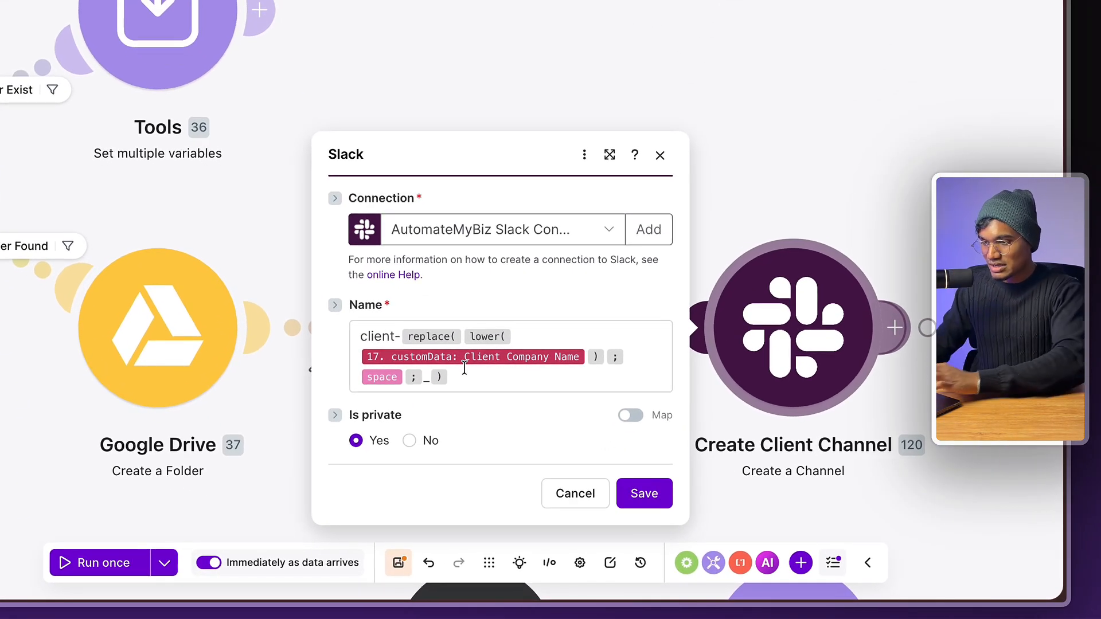
mouse_move(451, 337)
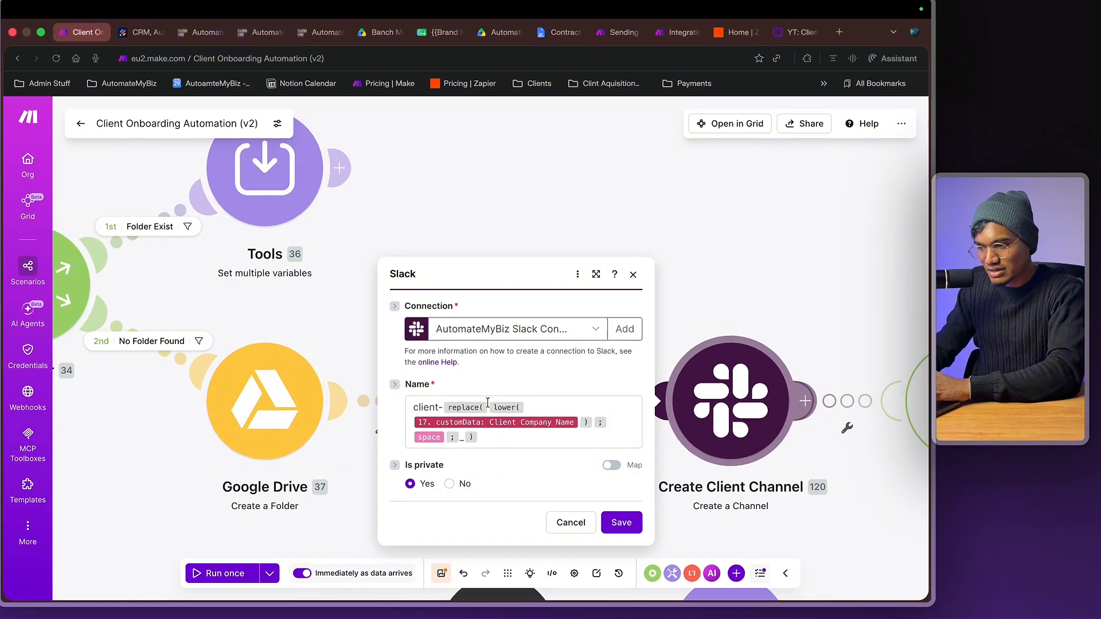
mouse_move(477, 358)
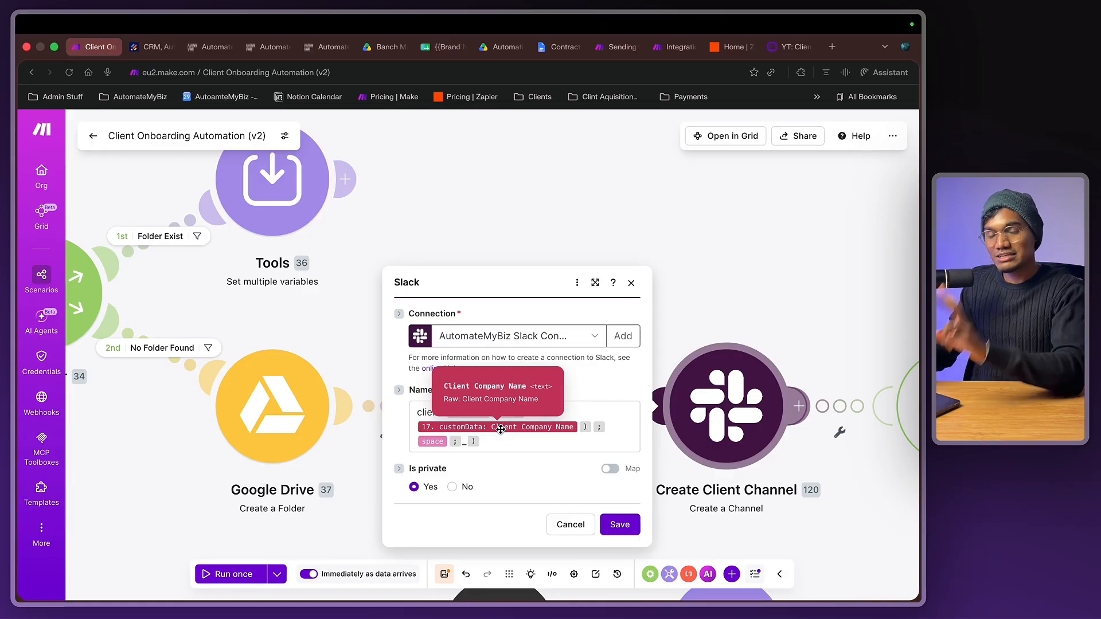
left_click(404, 73)
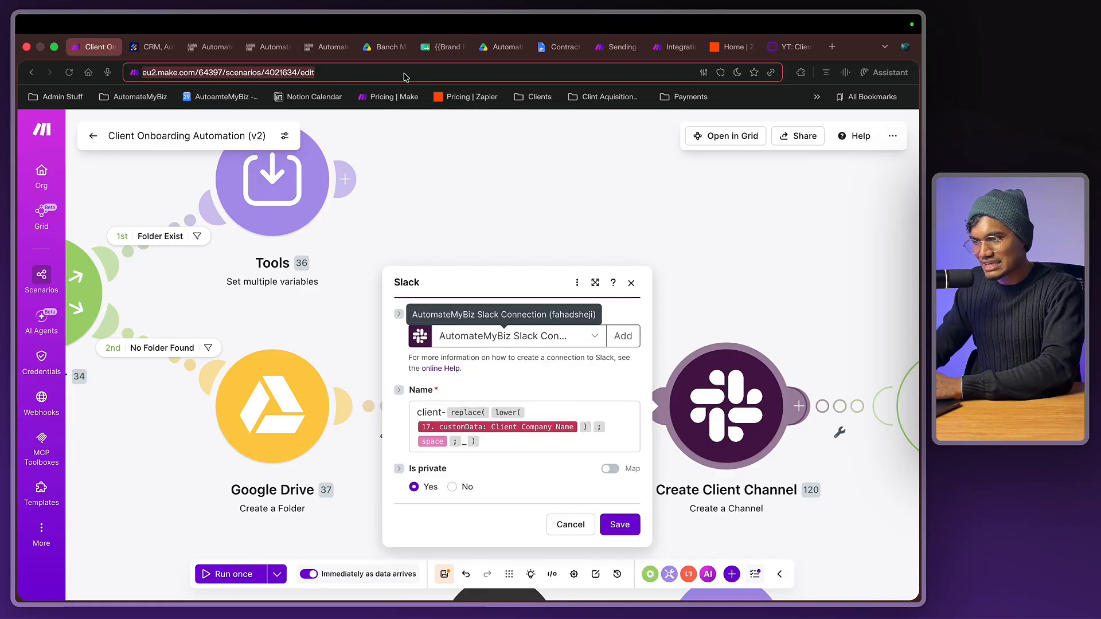
key("ctrl+Left")
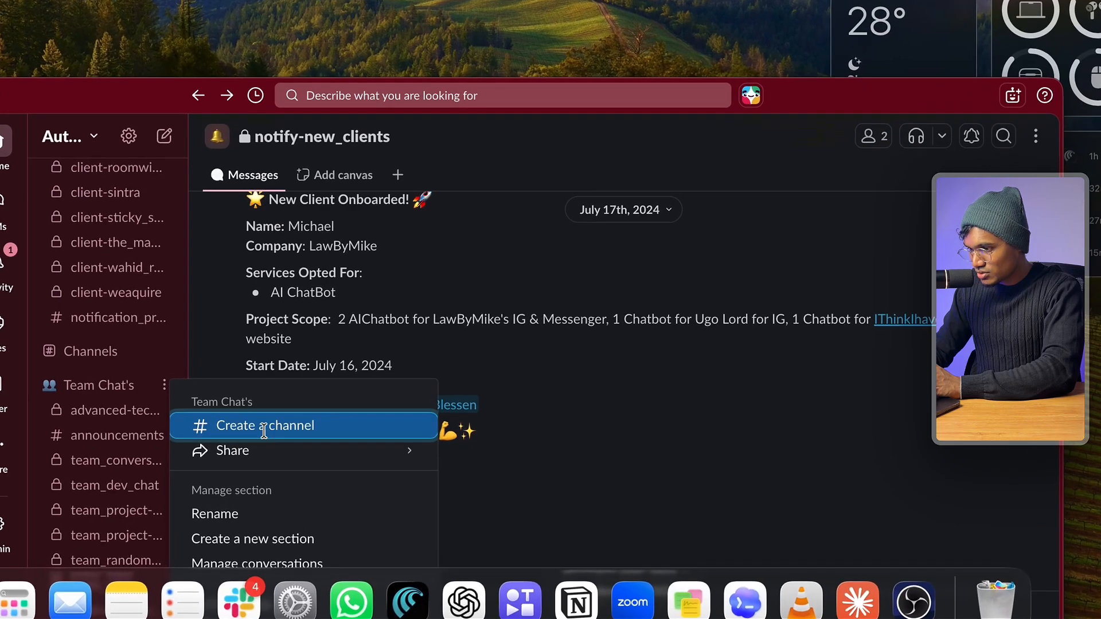
- Test the channel name 'hey-there----__....x&' in Slack, trimming the invalid characters back to hey-there
left_click(264, 424)
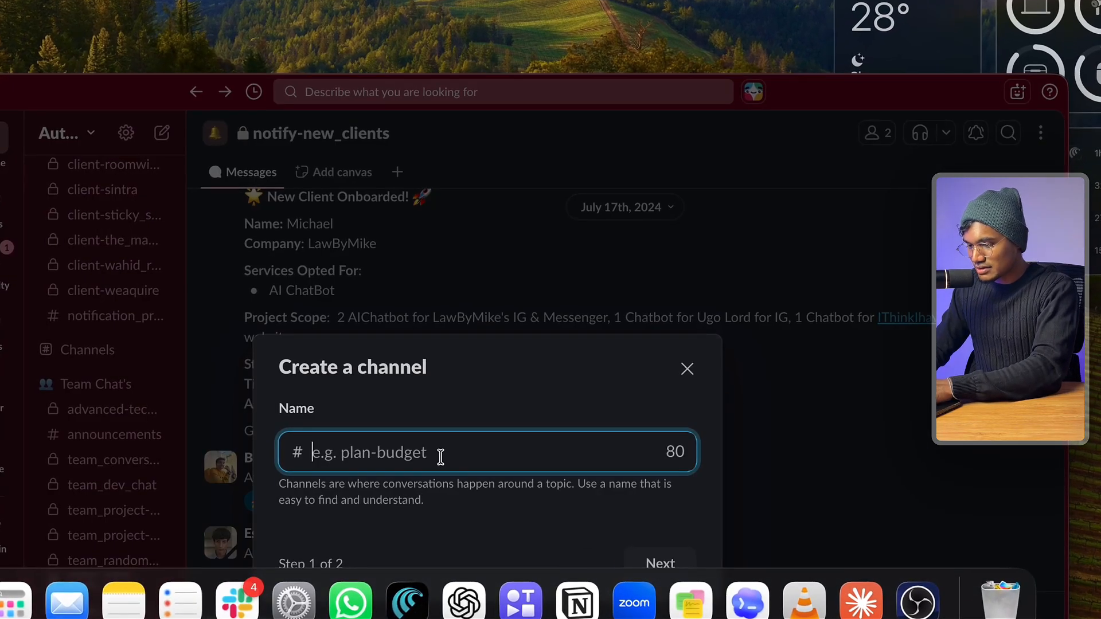
type("hey-there")
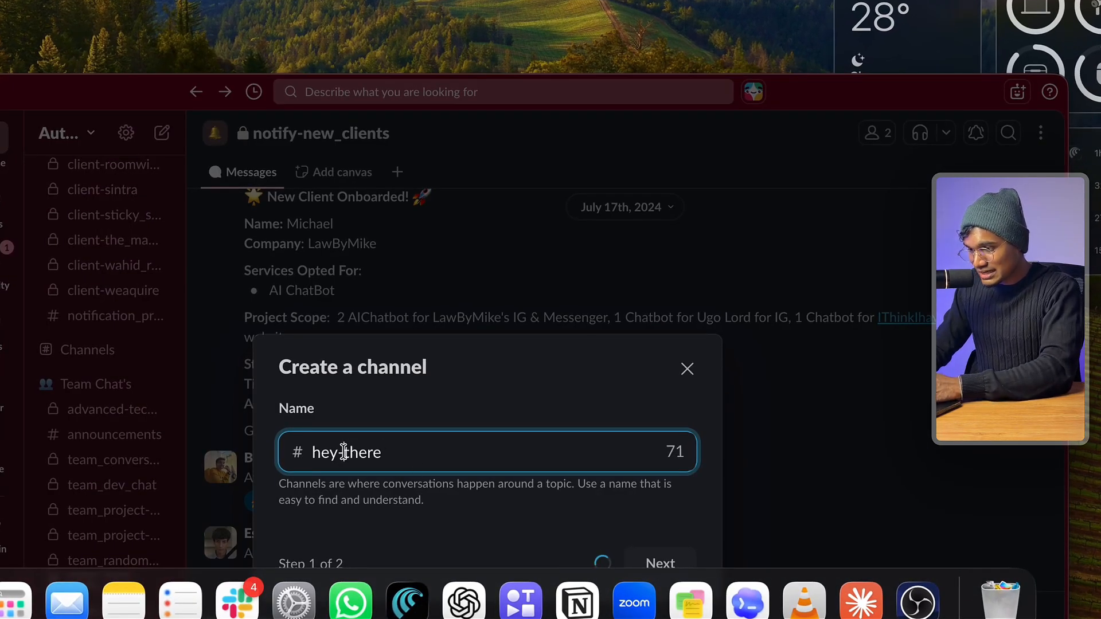
type("----__")
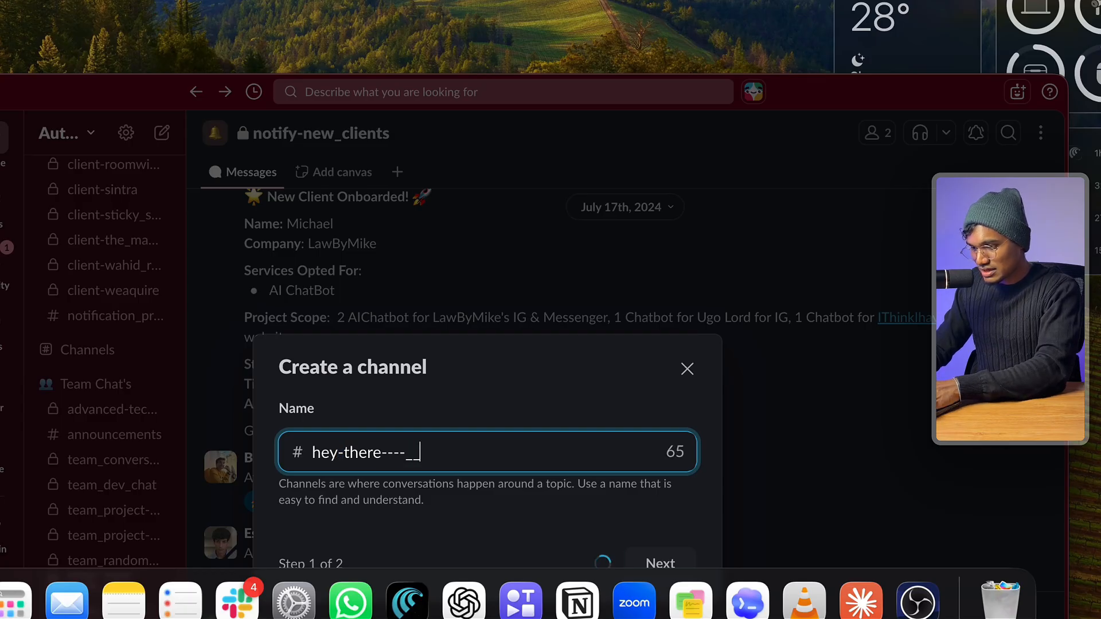
type("....x&")
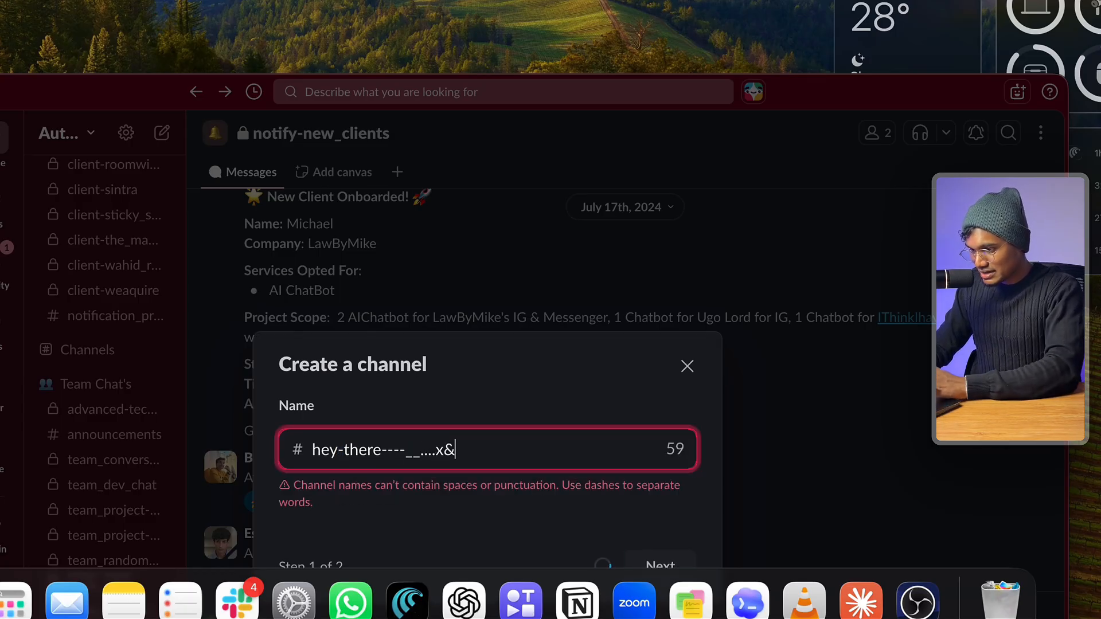
triple_click(380, 500)
left_click_drag(384, 461, 498, 453)
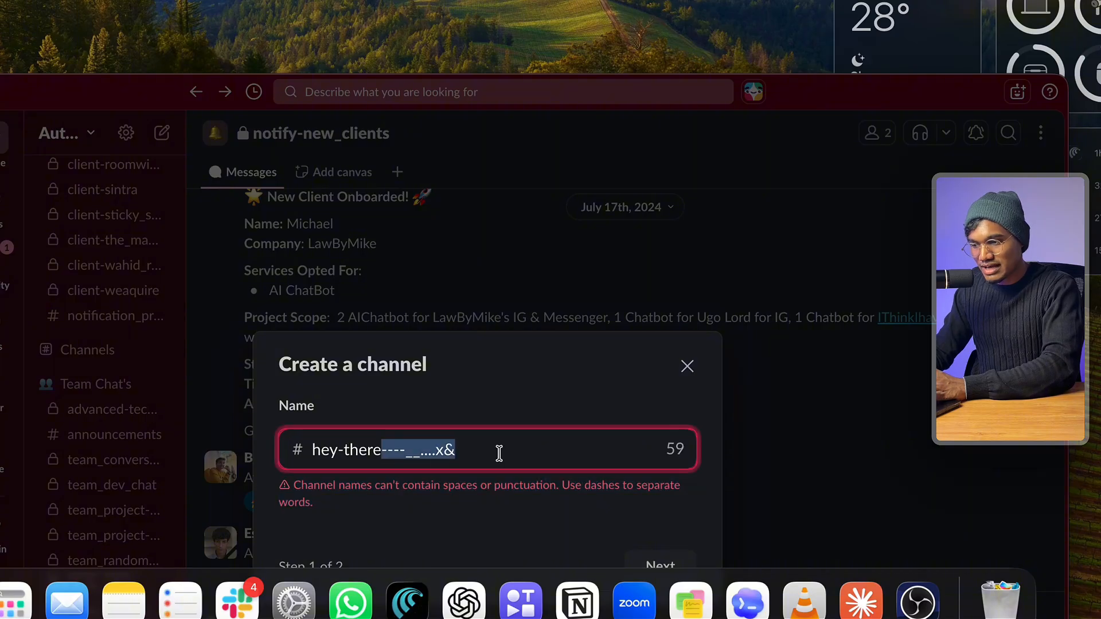
key("BackSpace")
type("-")
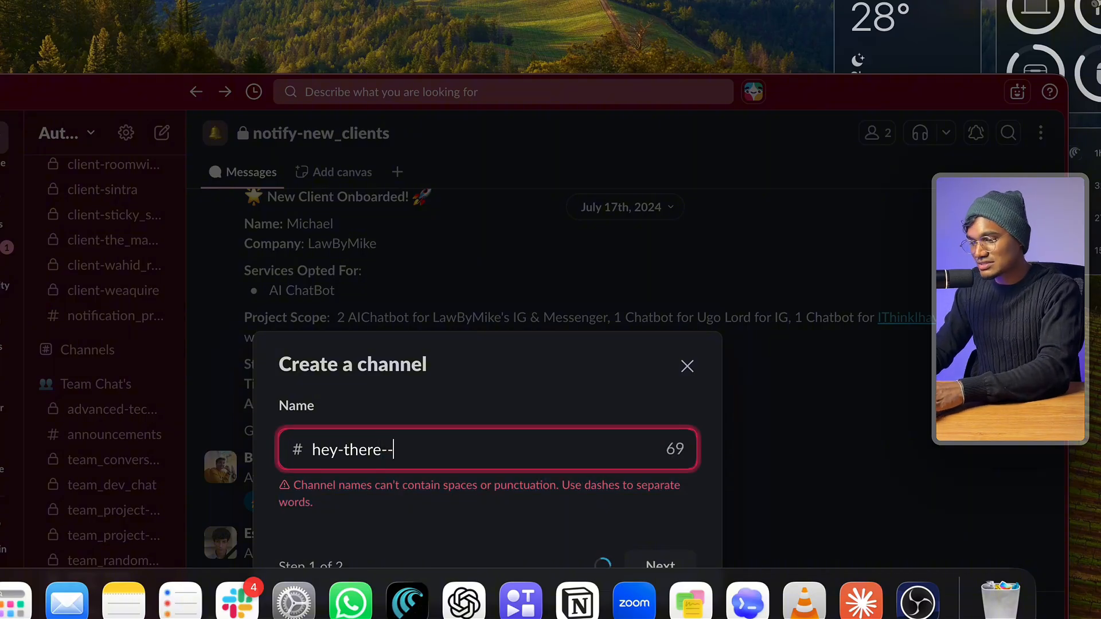
key("BackSpace")
key("BackSpace")
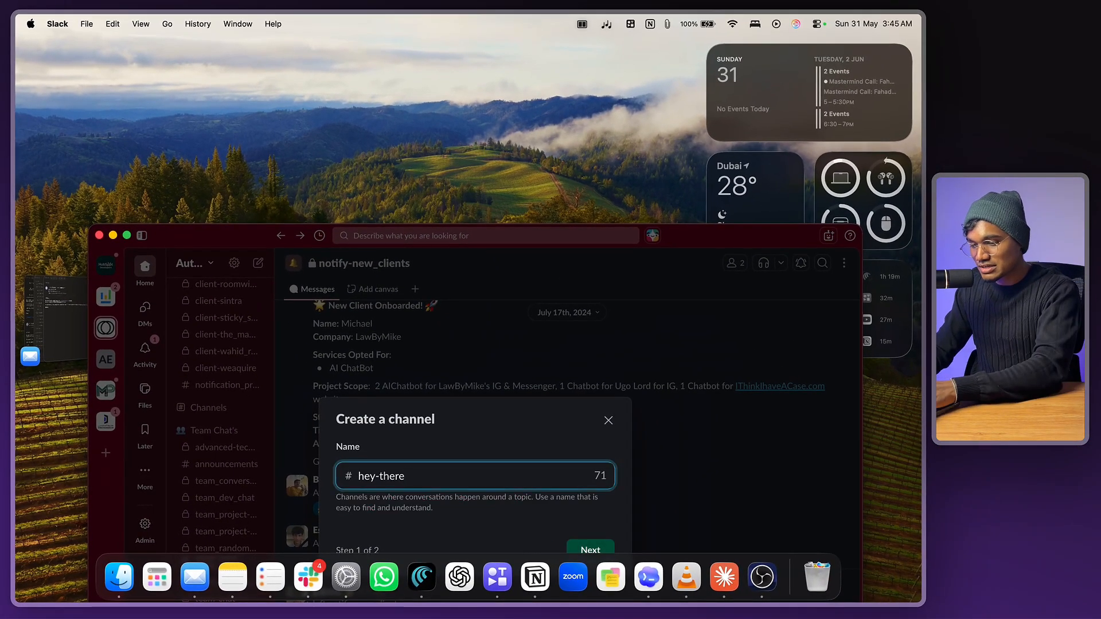
type("--")
key("ctrl+Right")
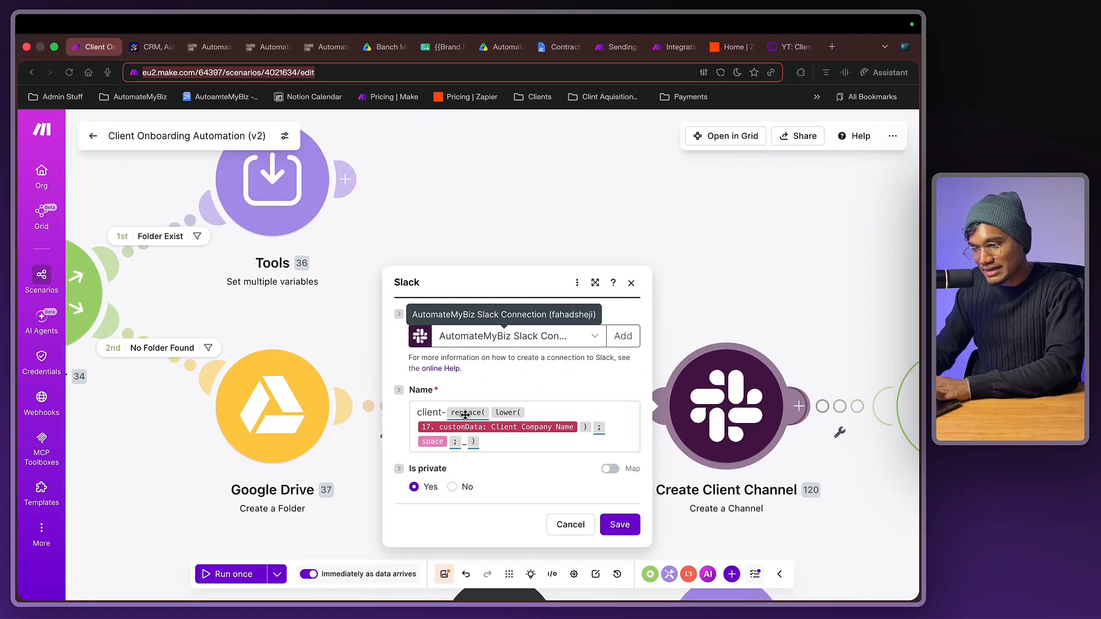
mouse_move(487, 427)
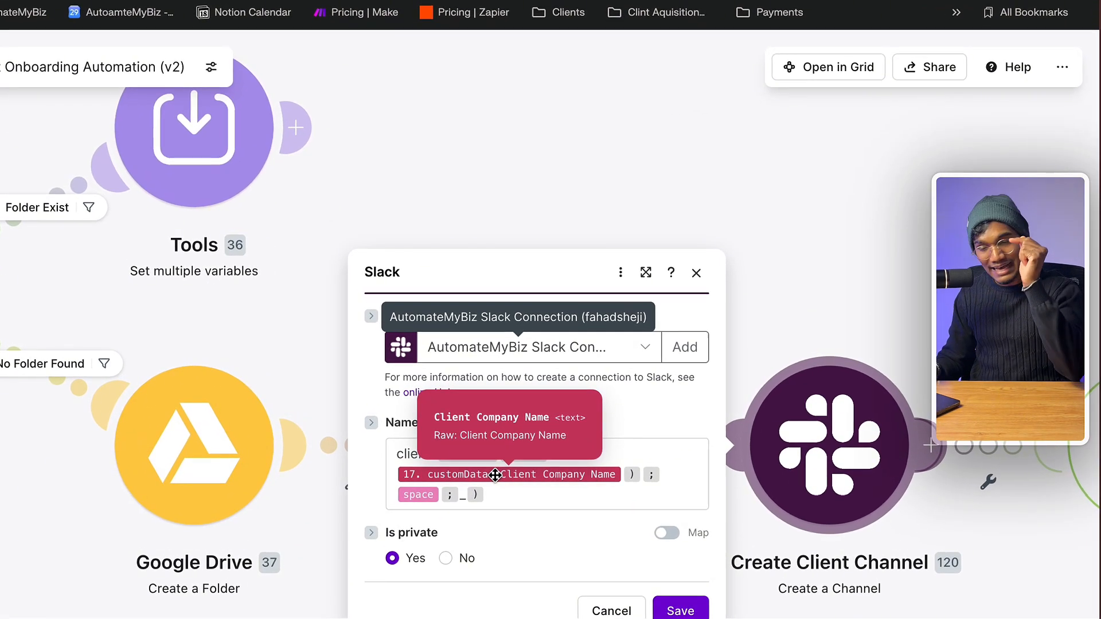
left_click(495, 454)
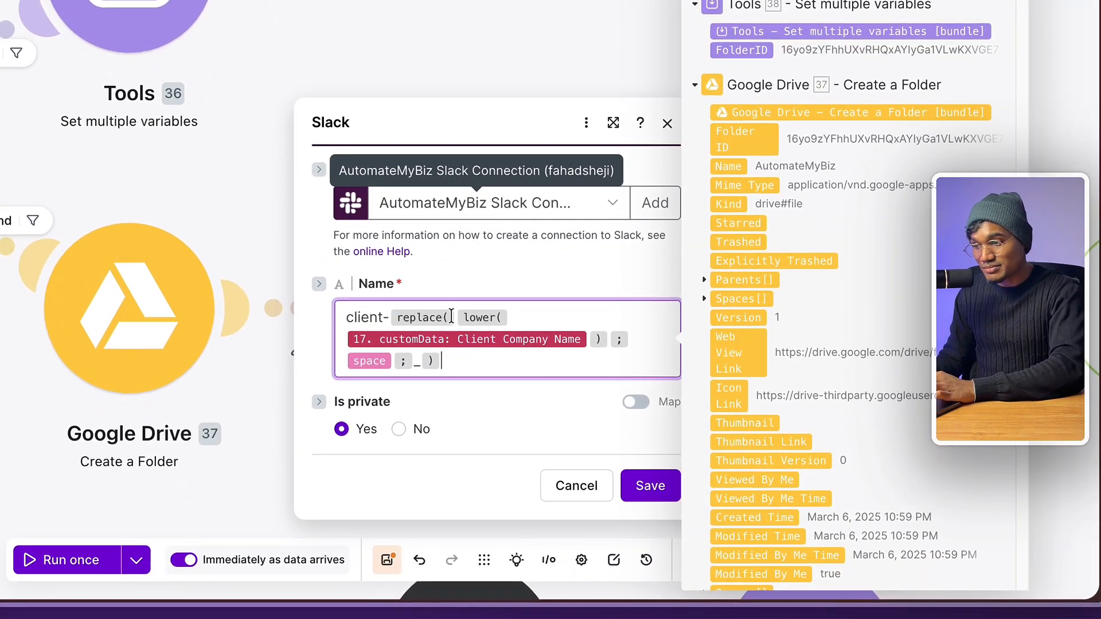
mouse_move(459, 340)
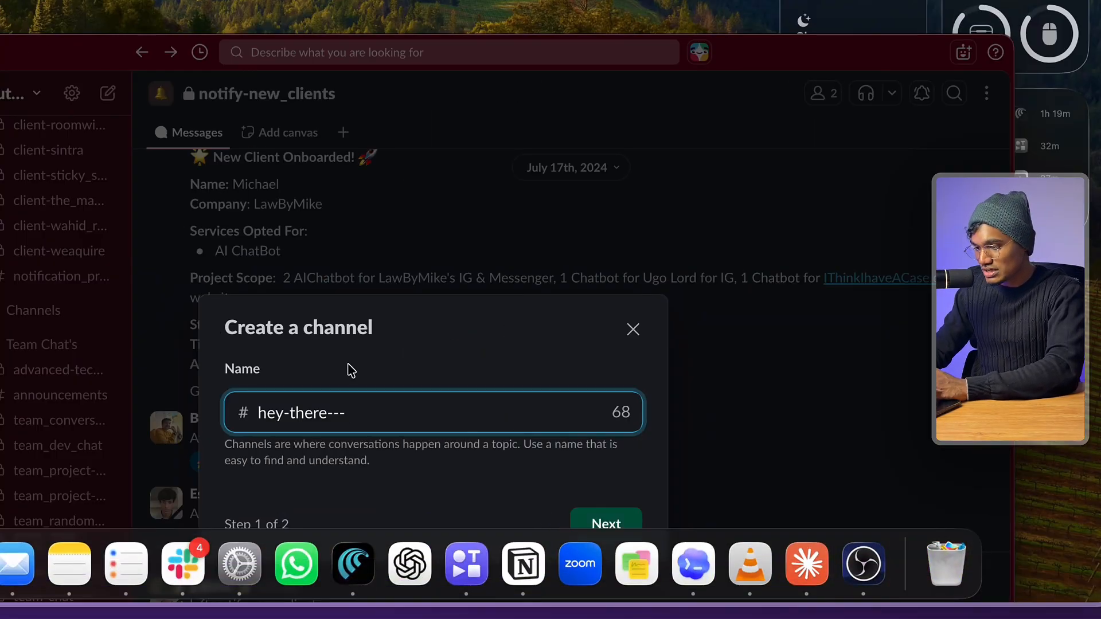
type("dasds")
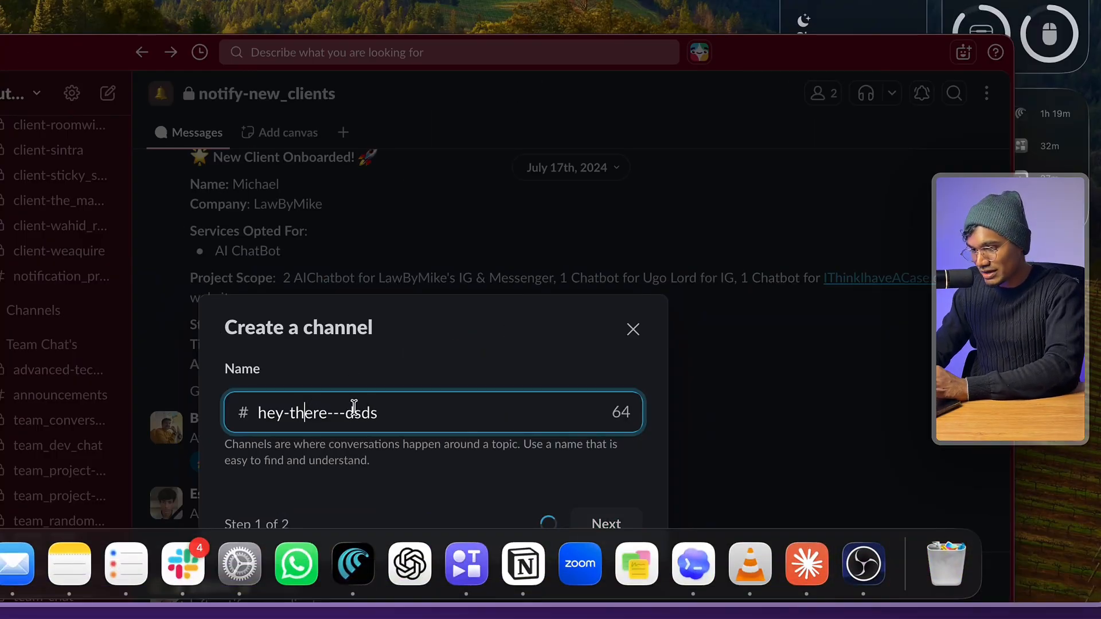
type("a")
- Append 'aaaa' after the dashes in the Slack test channel name
left_click(432, 415)
type("aaaa")
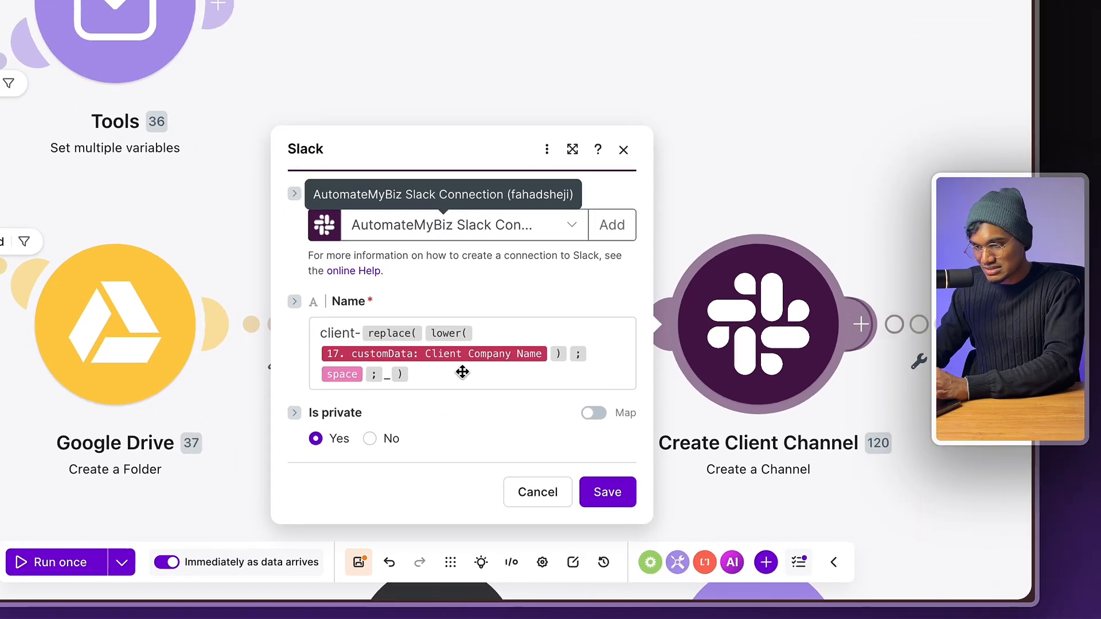
- Add a second line to the Slack channel Name field beginning a replace( function
left_click(515, 441)
key("Return")
key("Return")
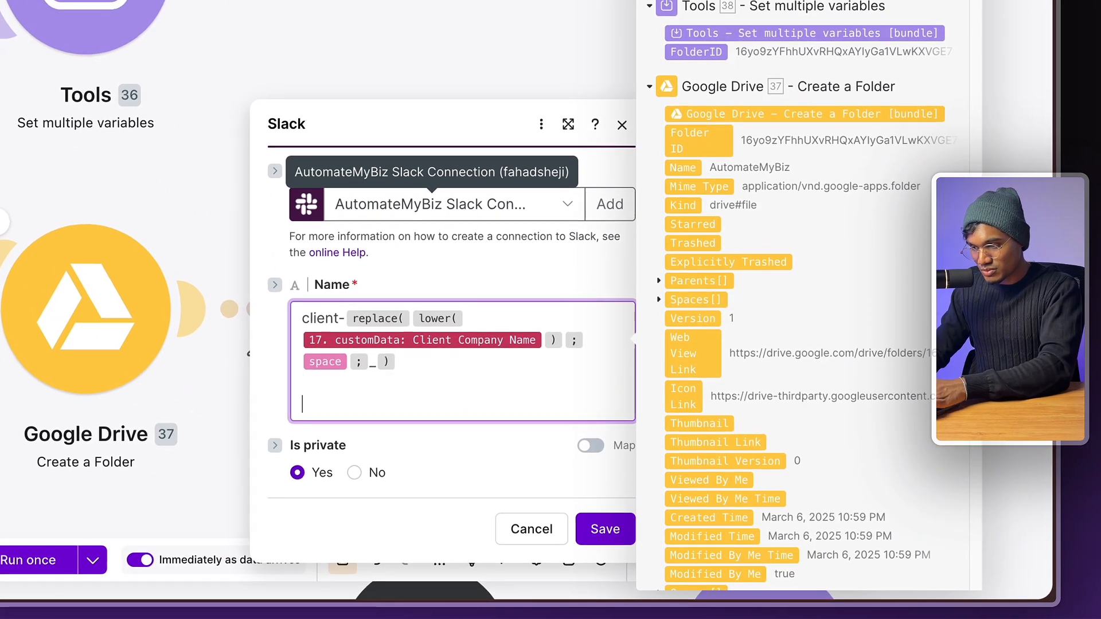
type("REP")
key("BackSpace")
key("BackSpace")
key("BackSpace")
type("re")
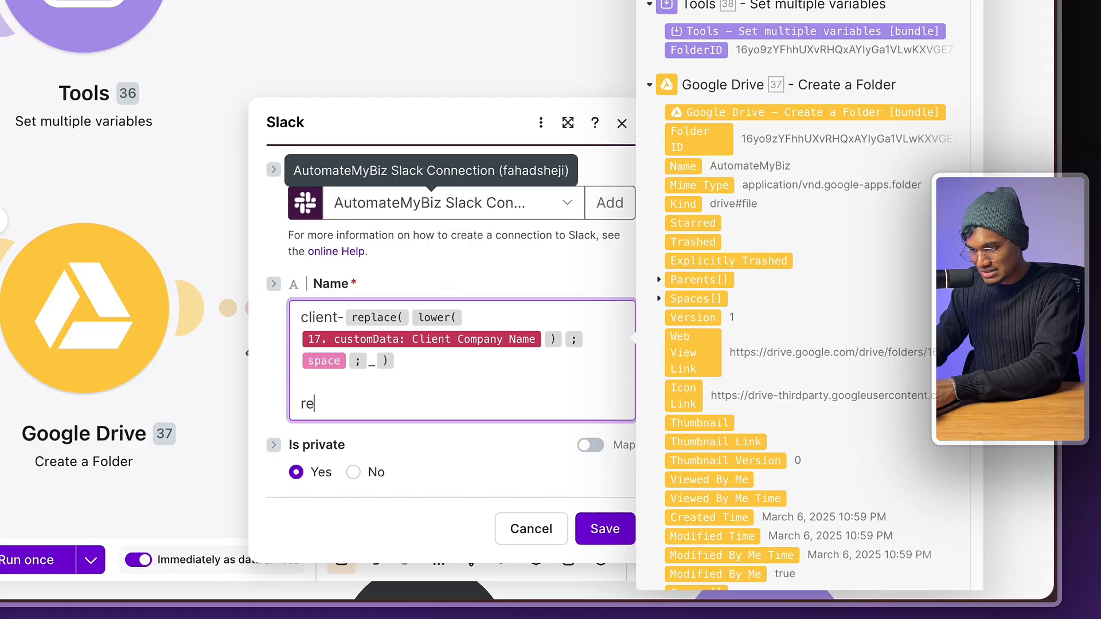
type("place(")
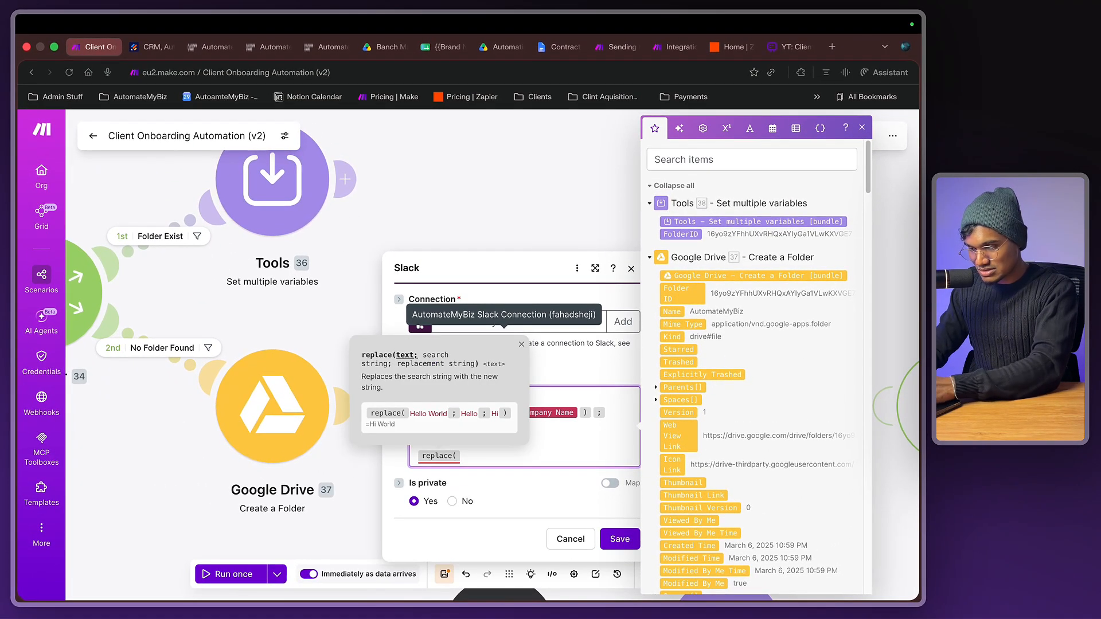
left_click(518, 78)
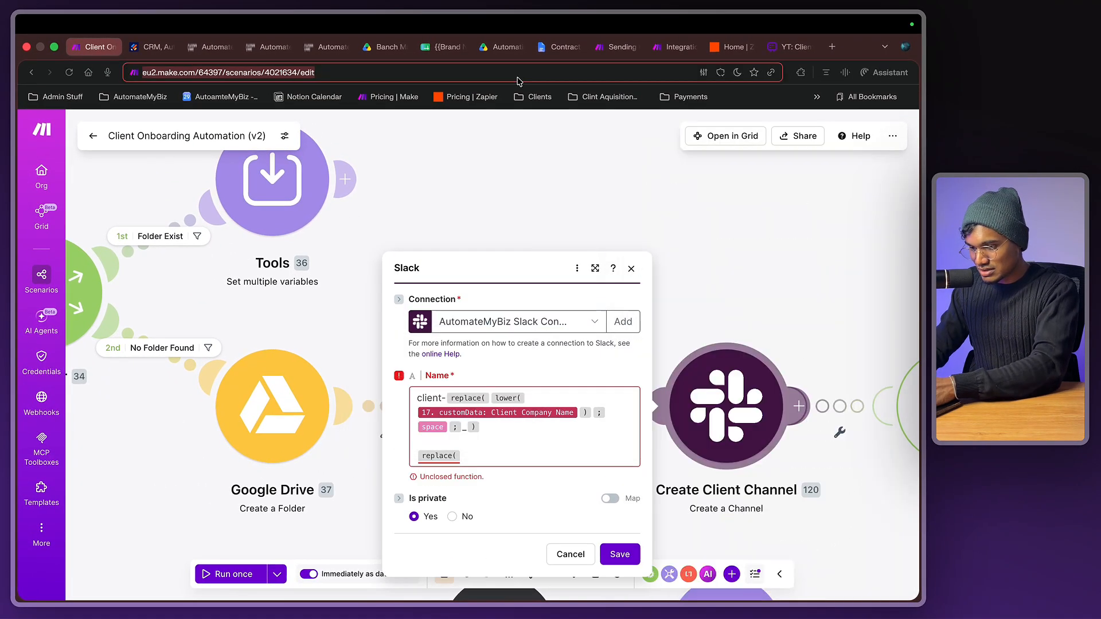
type("(")
left_click(544, 452)
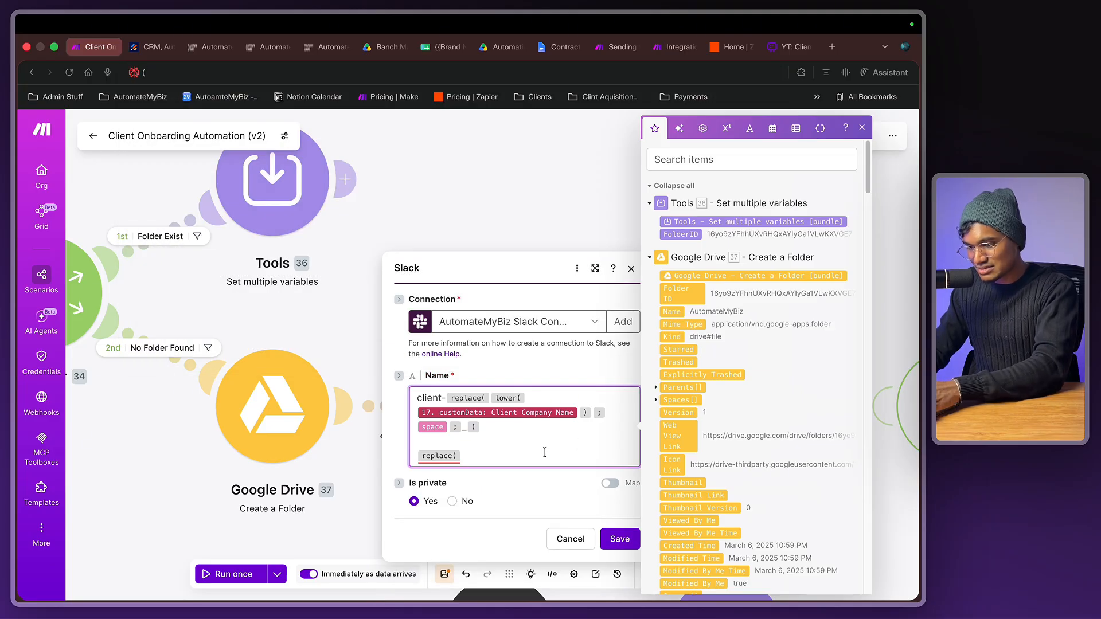
key("BackSpace")
type("replace(")
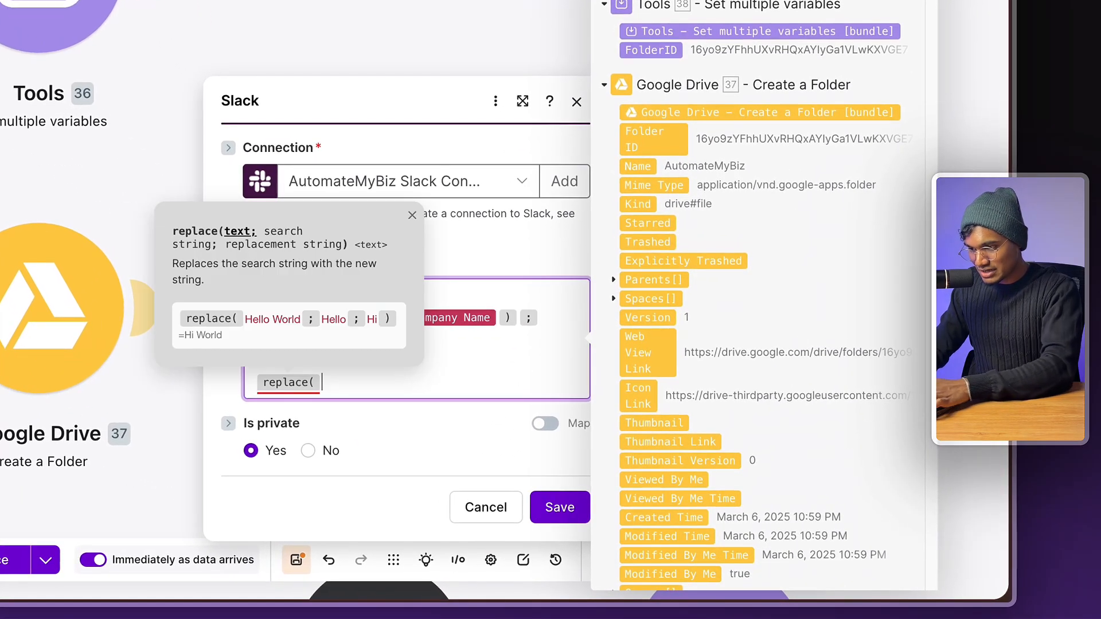
left_click(391, 409)
left_click(396, 383)
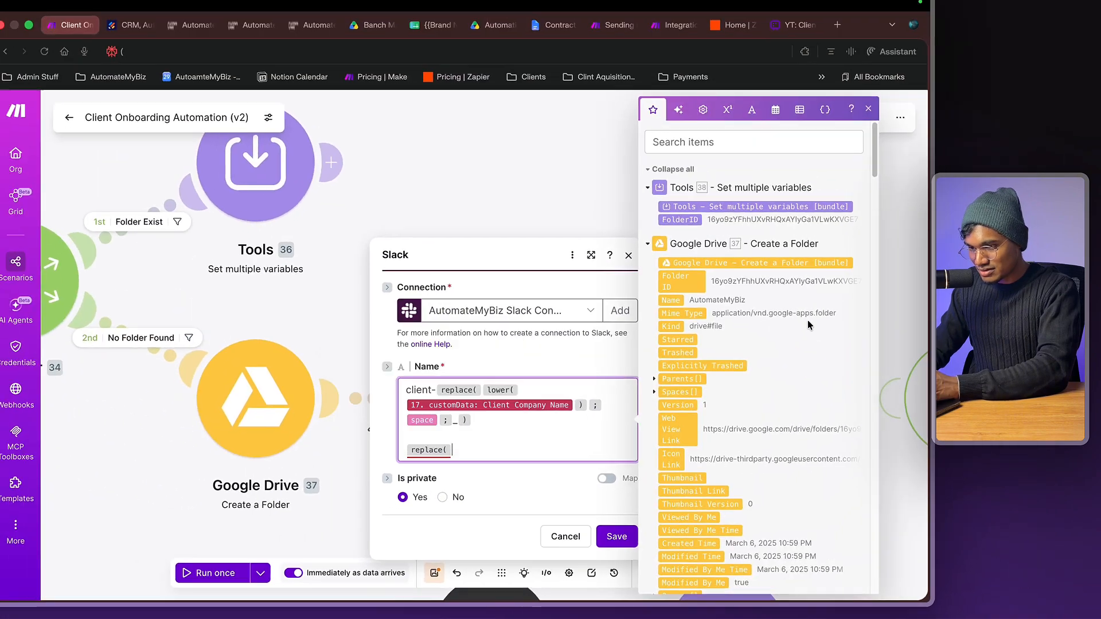
- Insert the webhook's 17. company_name value as replace's first argument
left_click(729, 157)
type("compan")
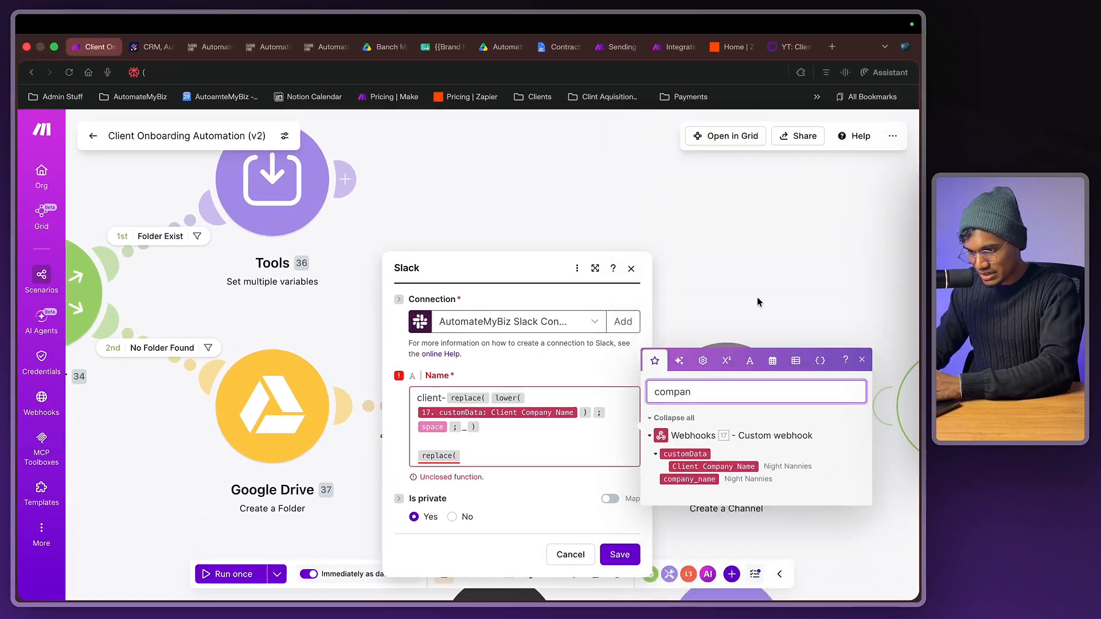
left_click(691, 479)
type(";")
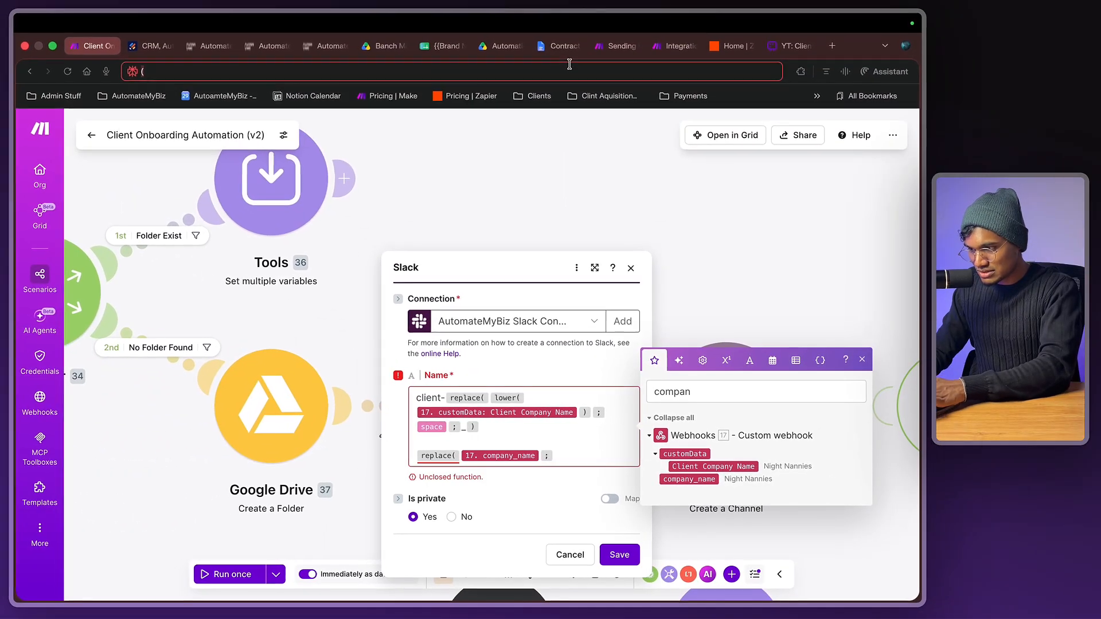
left_click(570, 69)
type(";")
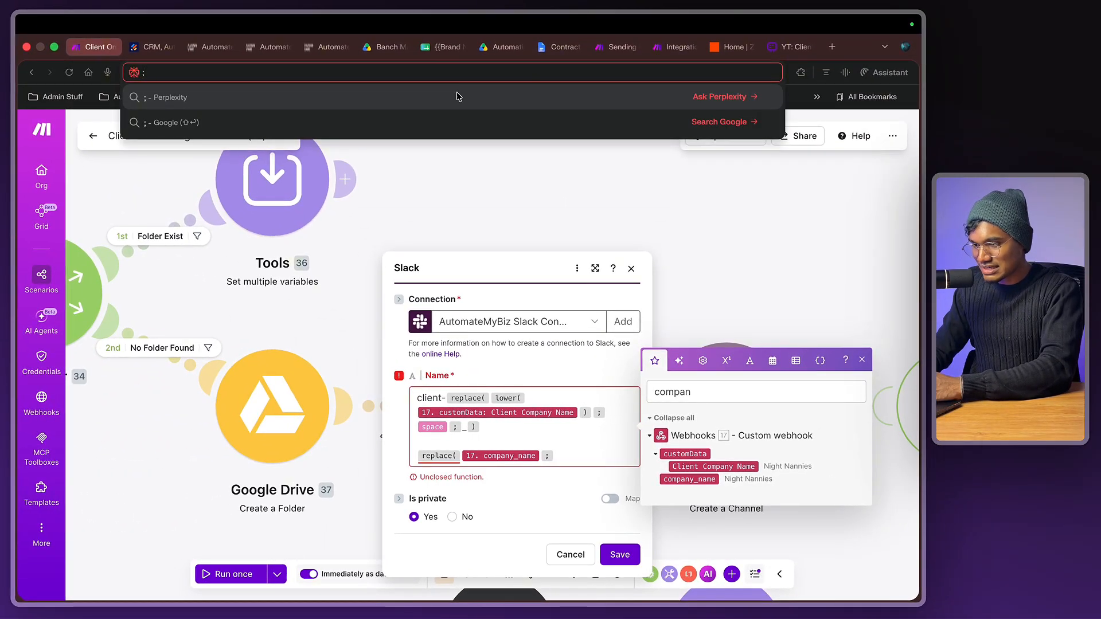
left_click(573, 464)
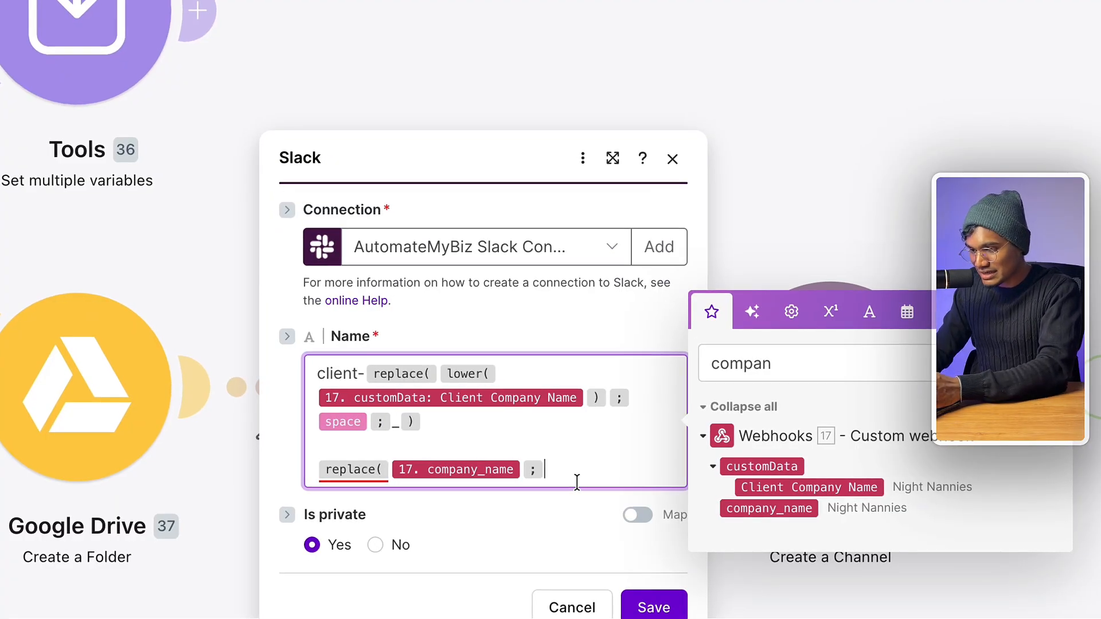
type("{{")
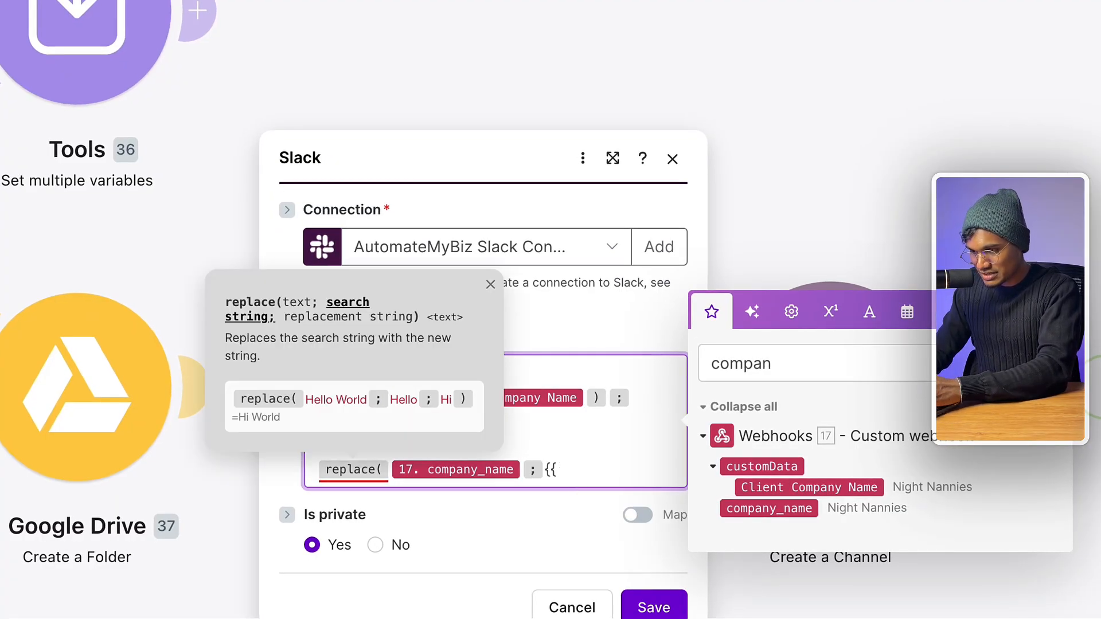
key("BackSpace")
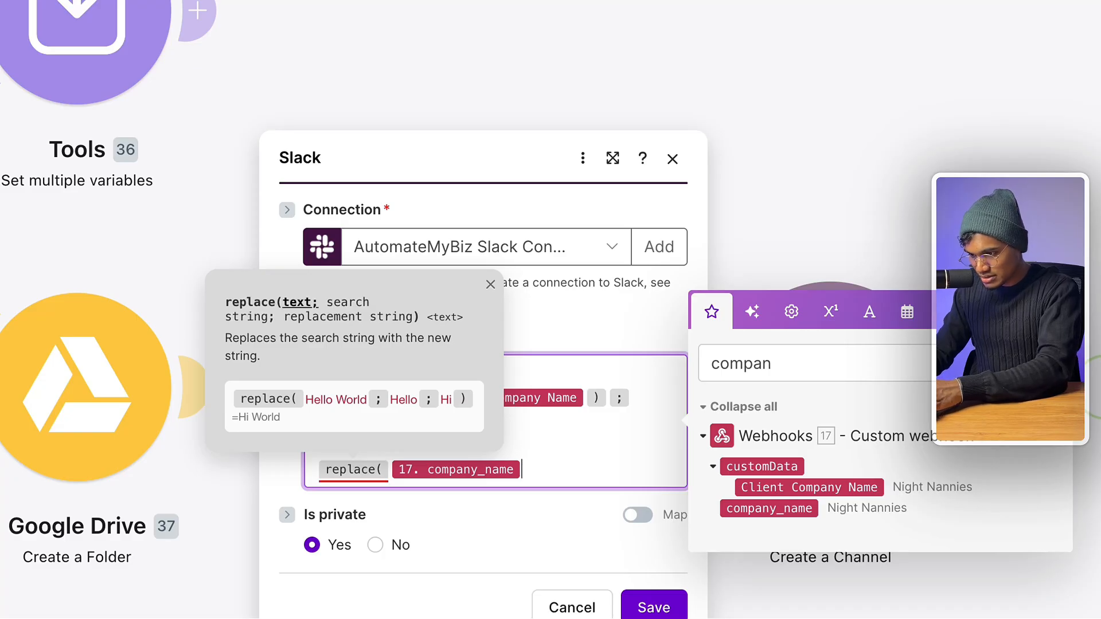
- Finish the second expression with the space keyword and '-' replacement, wrapped in lower()
type(";")
left_click(946, 311)
left_click(906, 312)
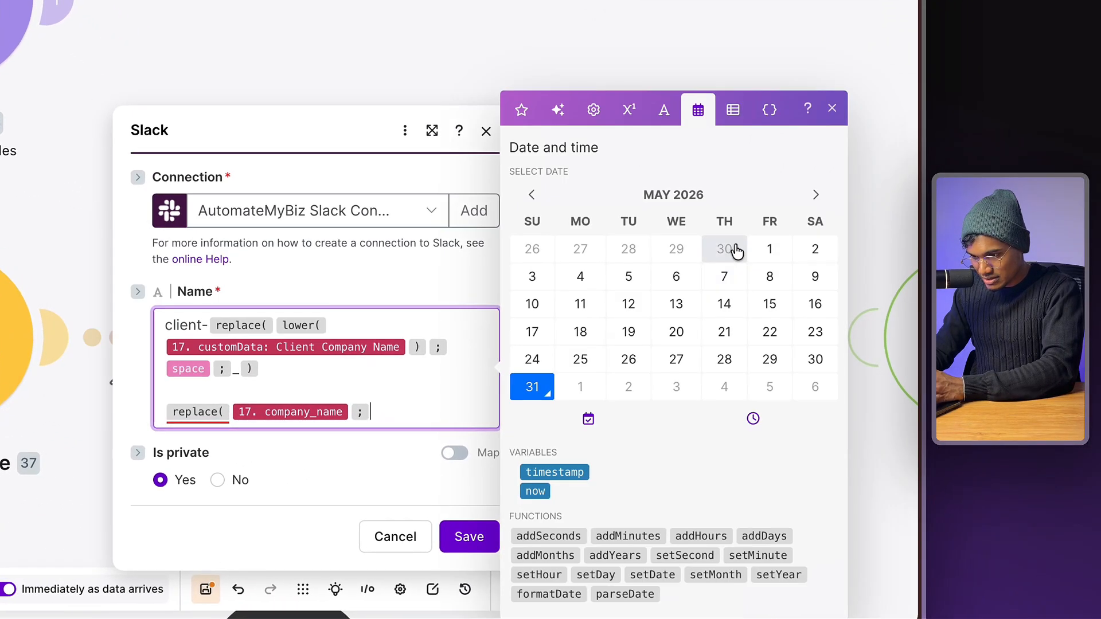
left_click(769, 108)
left_click(663, 109)
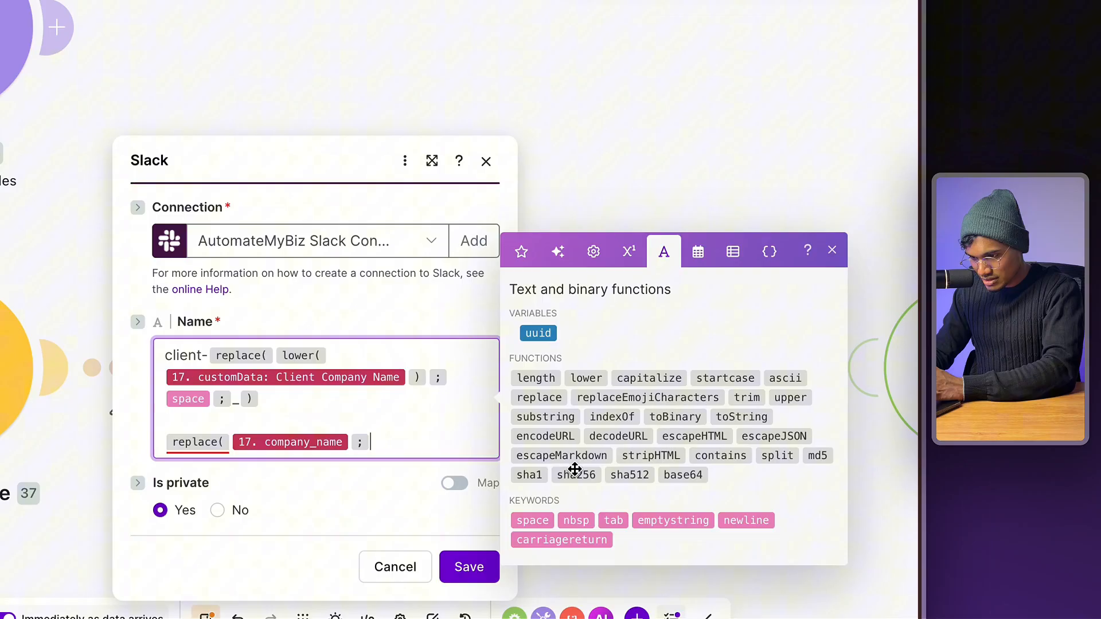
left_click(524, 522)
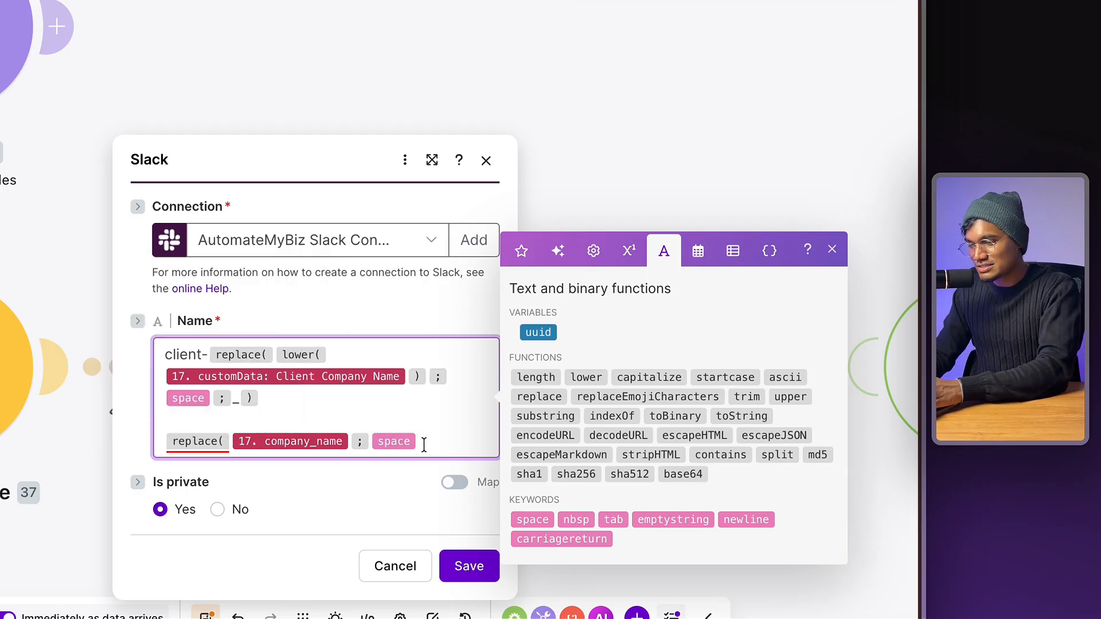
type(";")
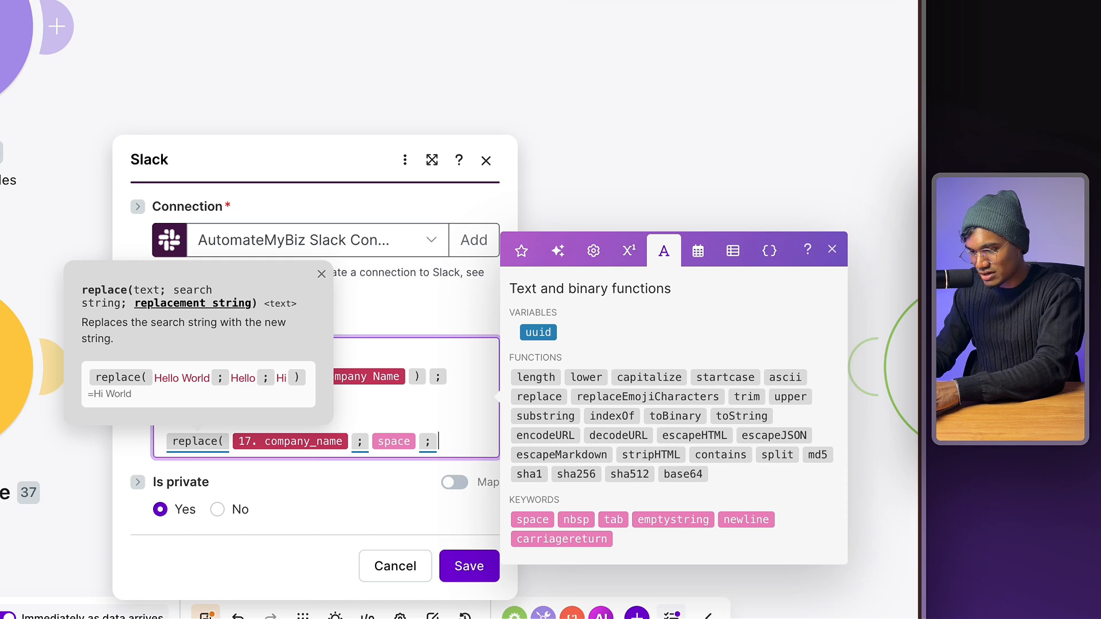
type("-")
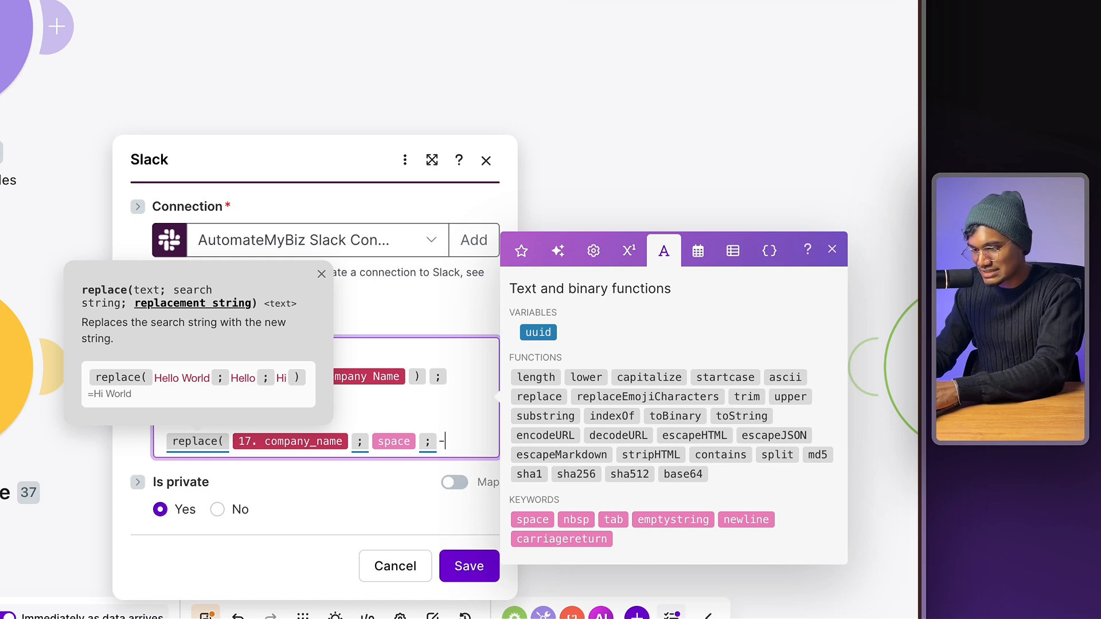
type(")")
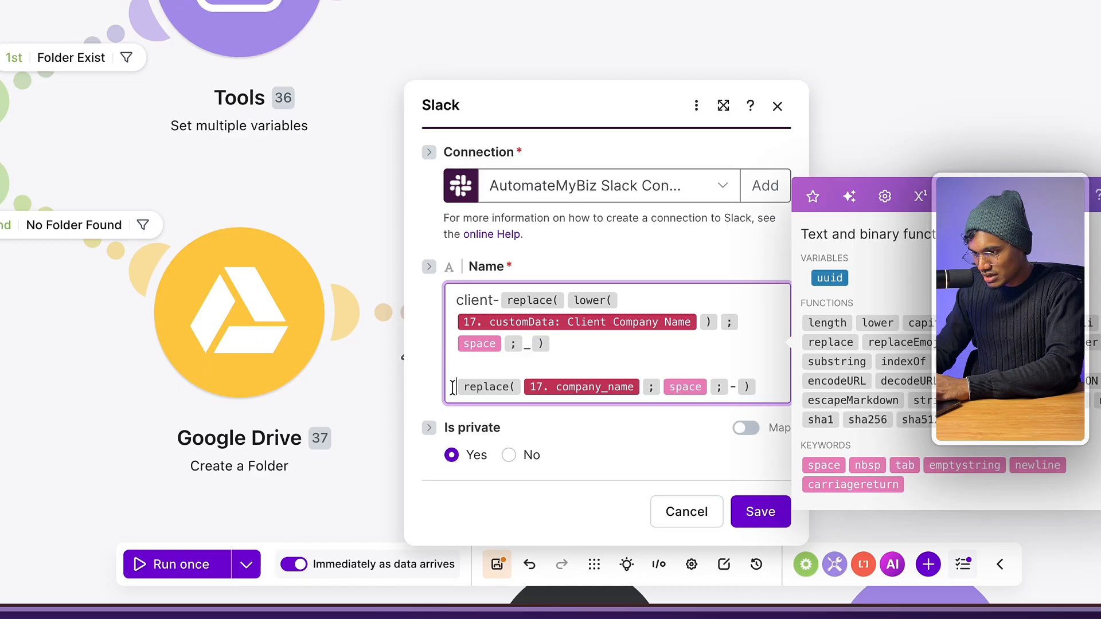
left_click(170, 440)
type("low ")
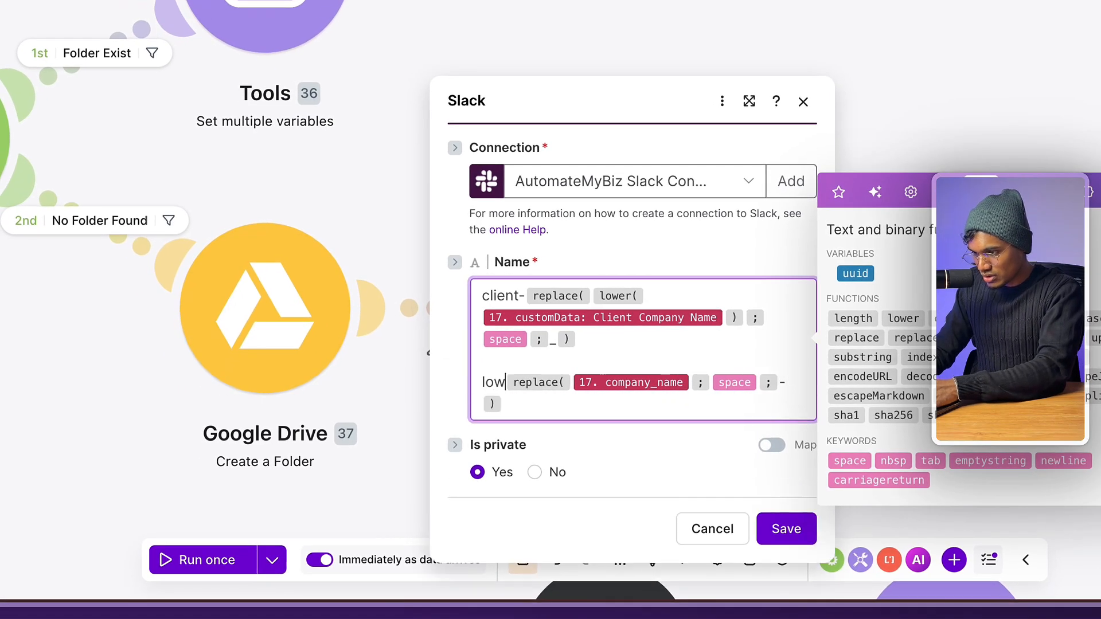
type("er(")
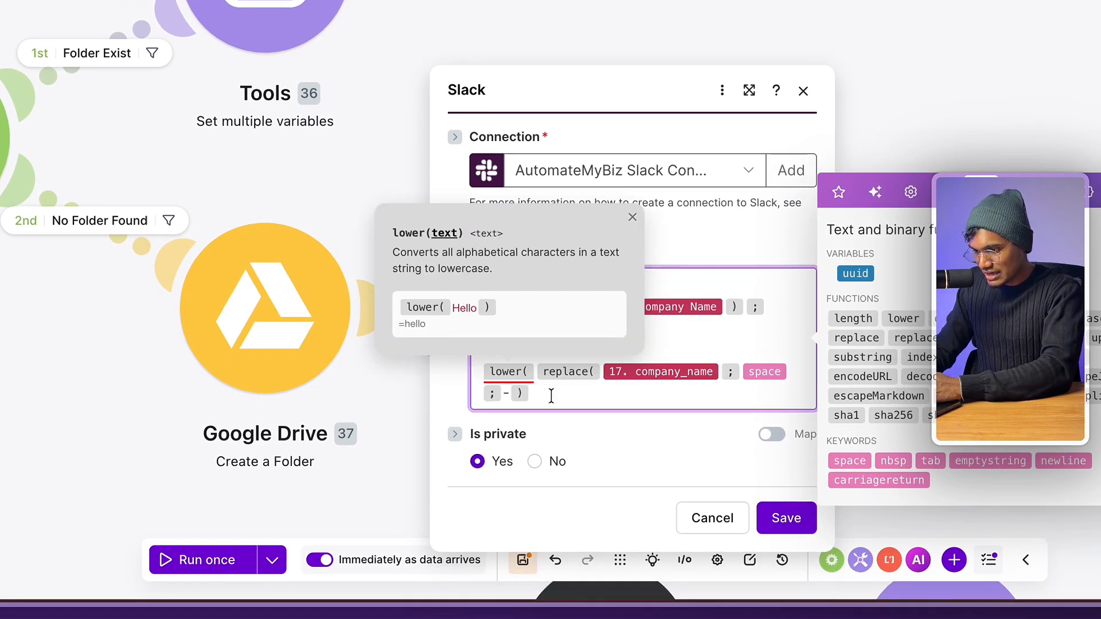
type(")")
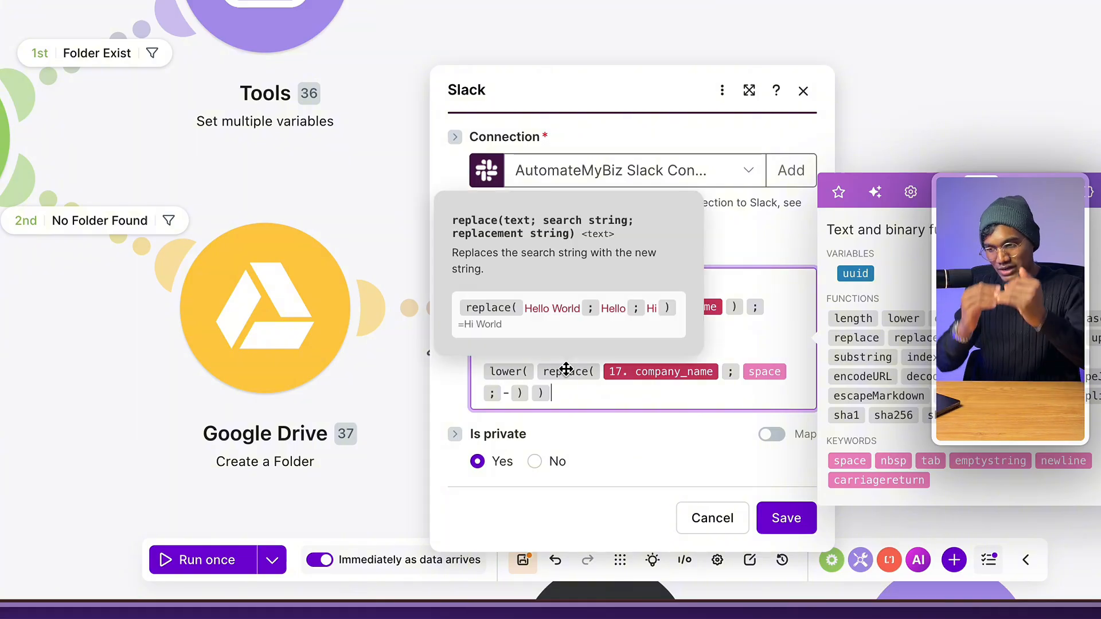
left_click(673, 342)
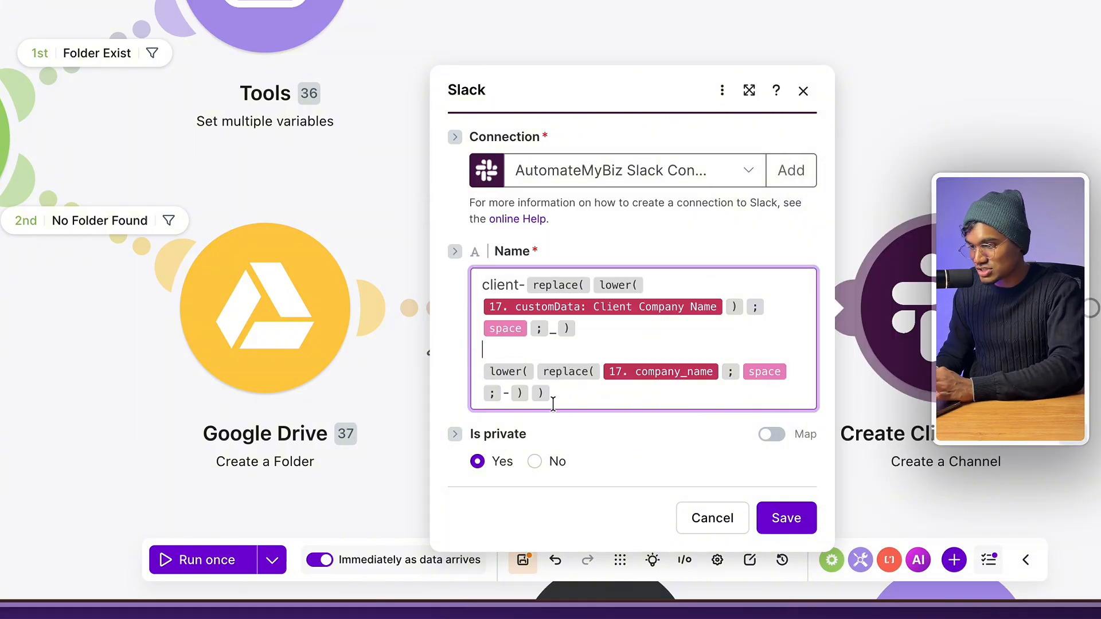
- Delete the second expression line, leaving only the original client- formula
left_click_drag(553, 404, 449, 381)
key("BackSpace")
key("BackSpace")
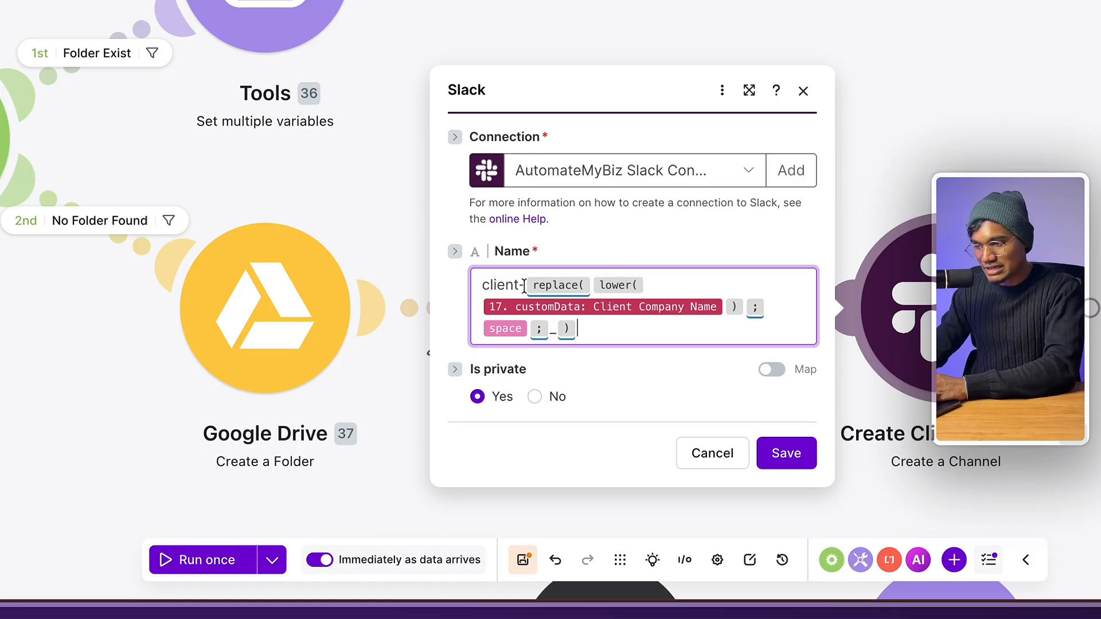
left_click_drag(525, 285, 471, 285)
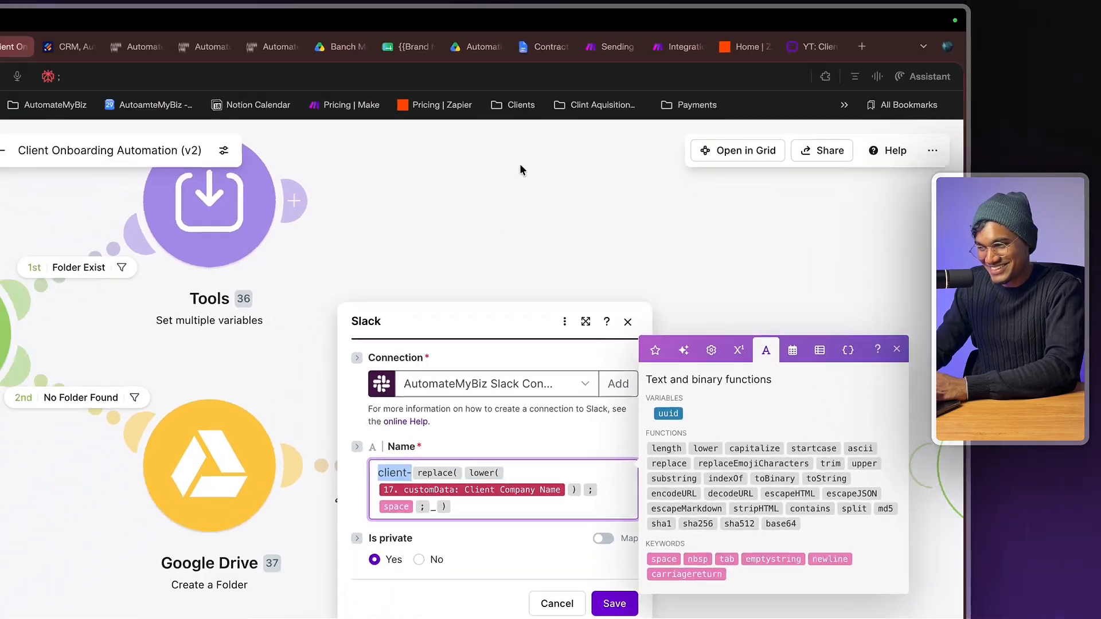
- Search Google for 'word that goes before words', expand the AI Overview, then return to Make
left_click(561, 32)
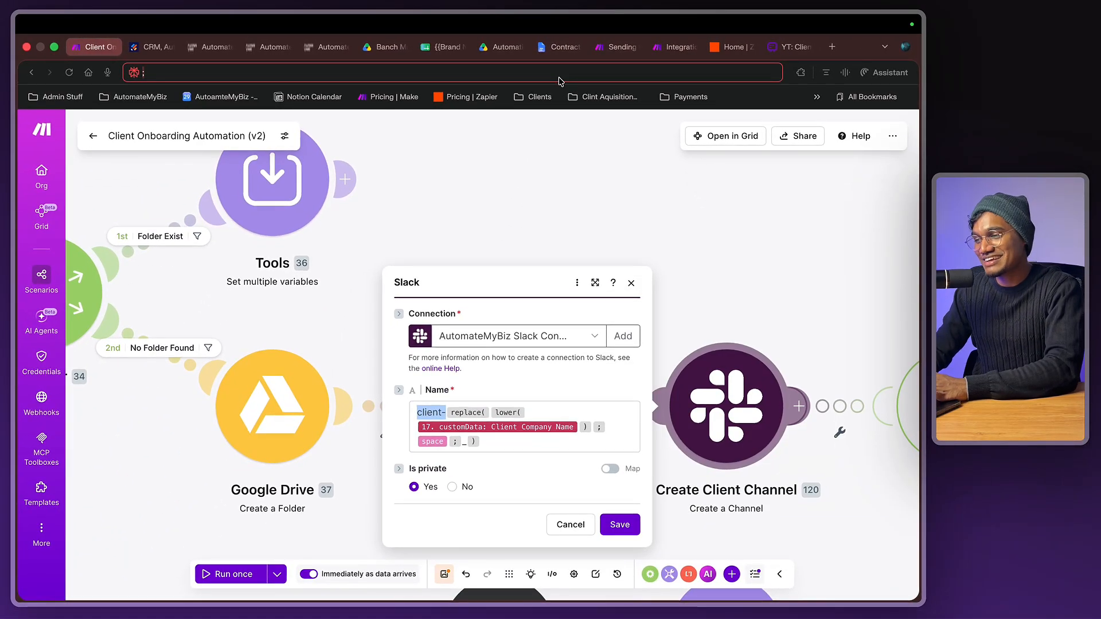
type("word")
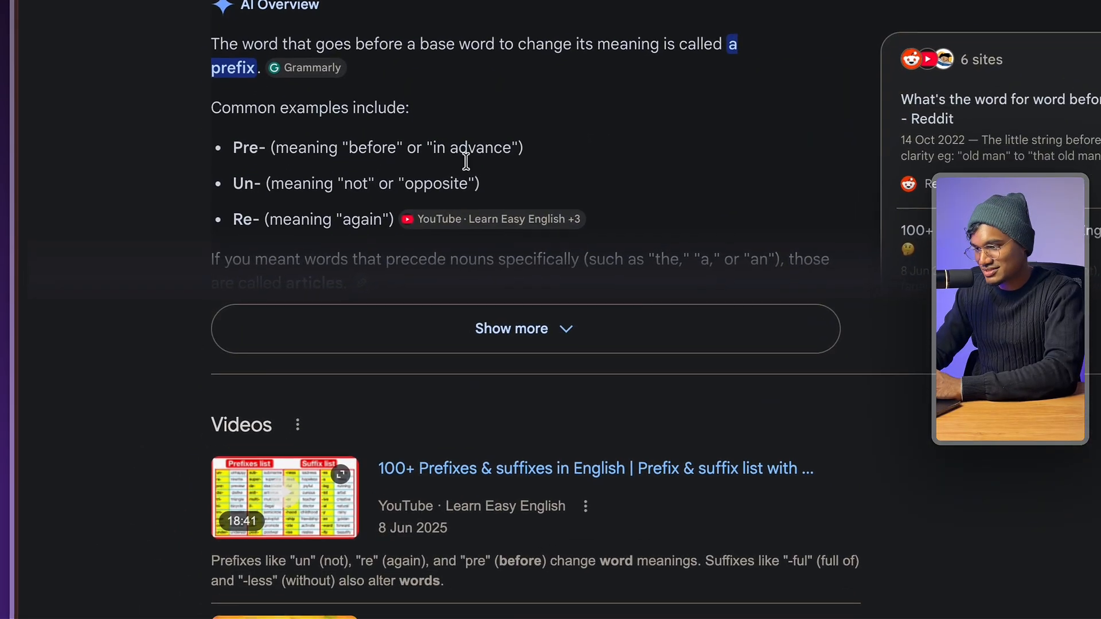
left_click(294, 556)
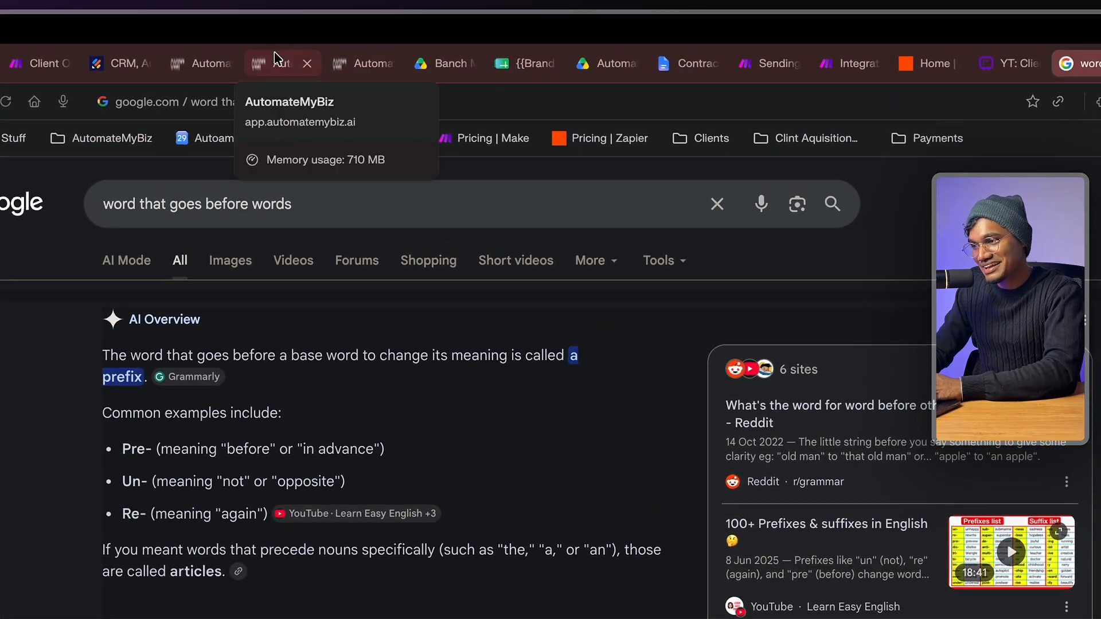
left_click(43, 63)
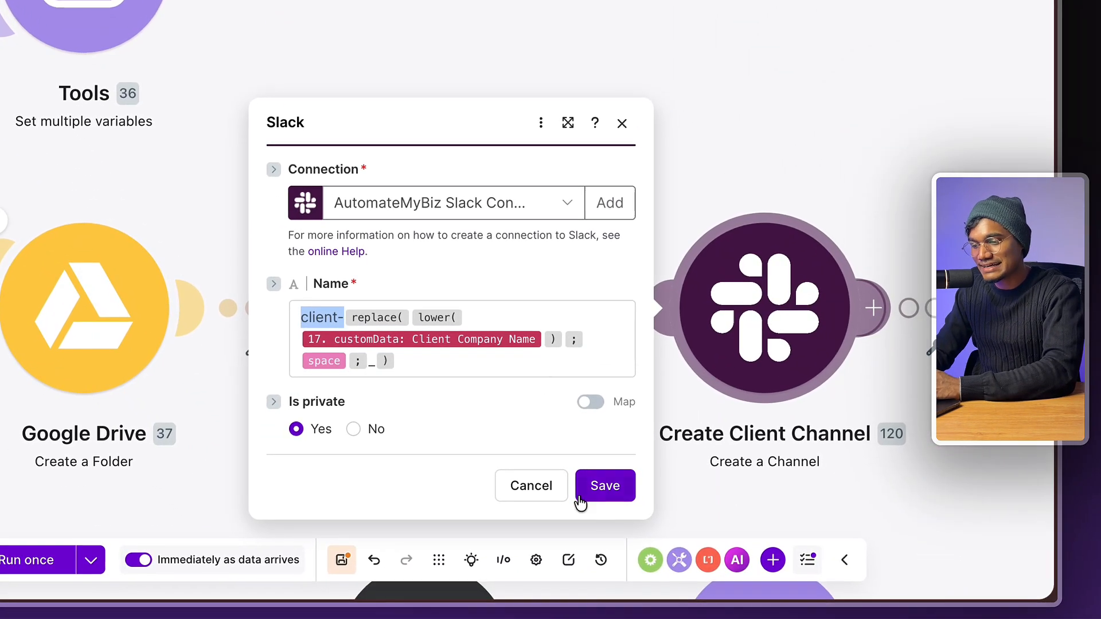
- Close the Slack channel settings, add an empty module after Create Client Channel, and check the channel's members
left_click(620, 124)
scroll(562, 163, "down", 5)
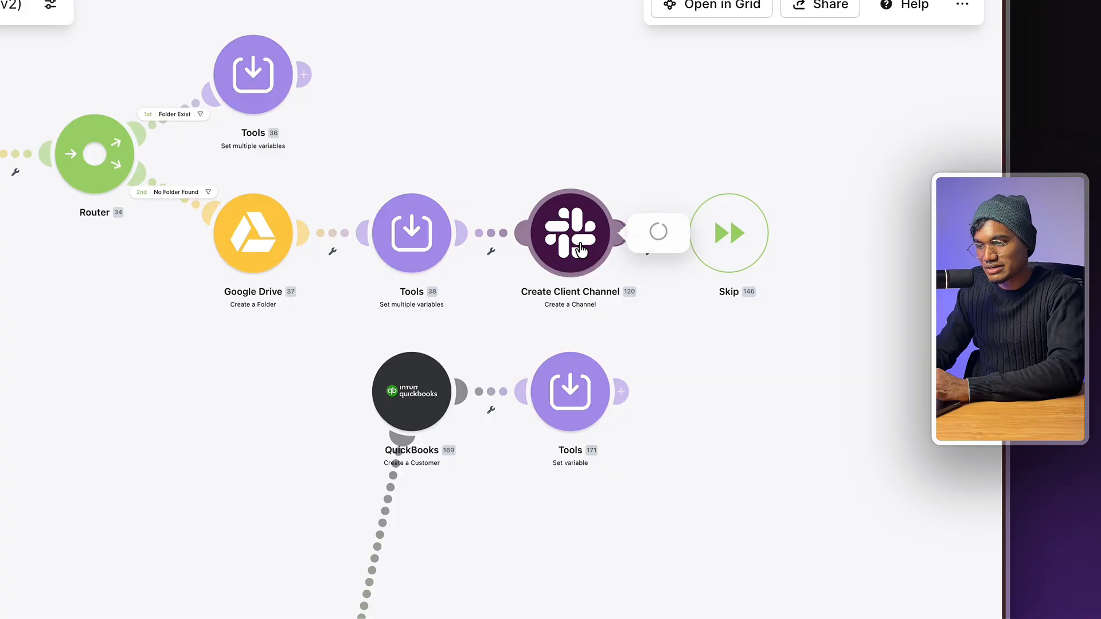
left_click(505, 156)
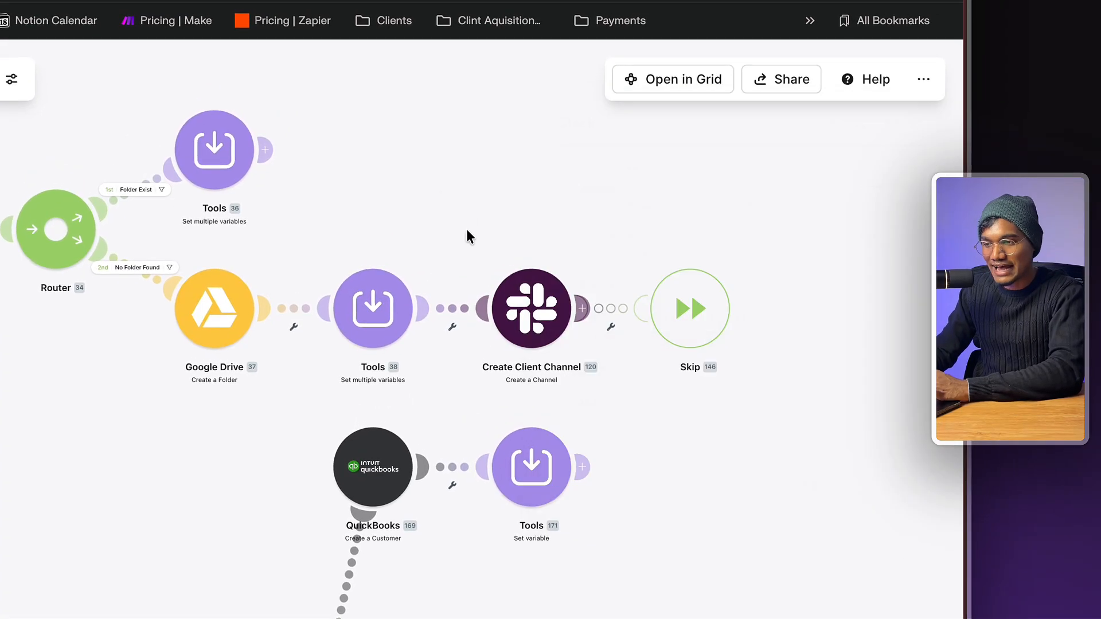
scroll(520, 168, "up", 1)
scroll(481, 250, "up", 3)
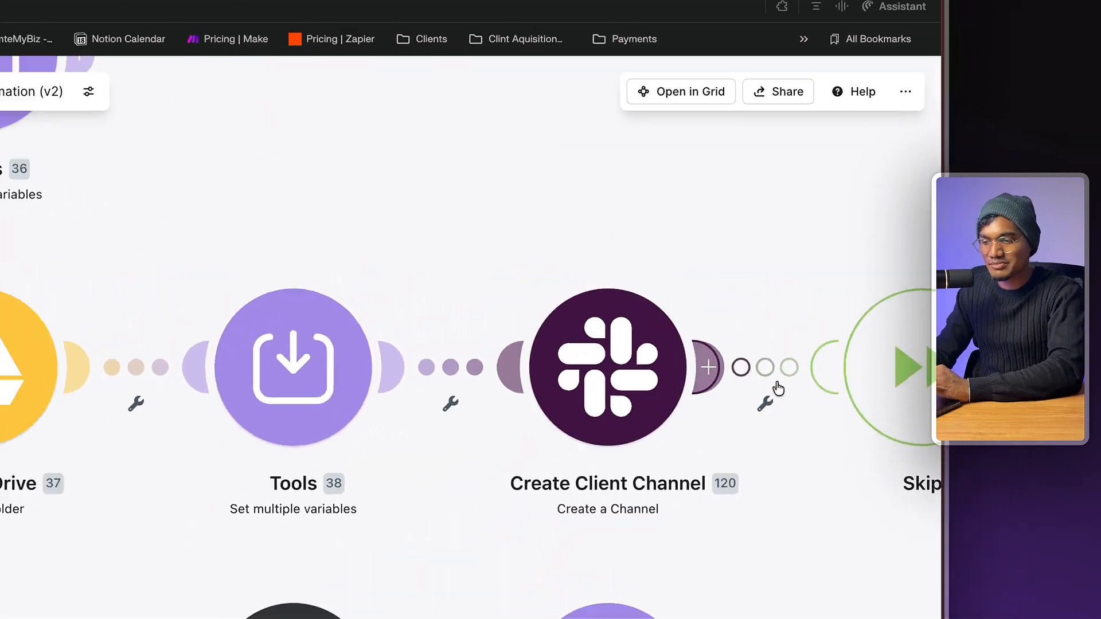
scroll(795, 354, "right", 2)
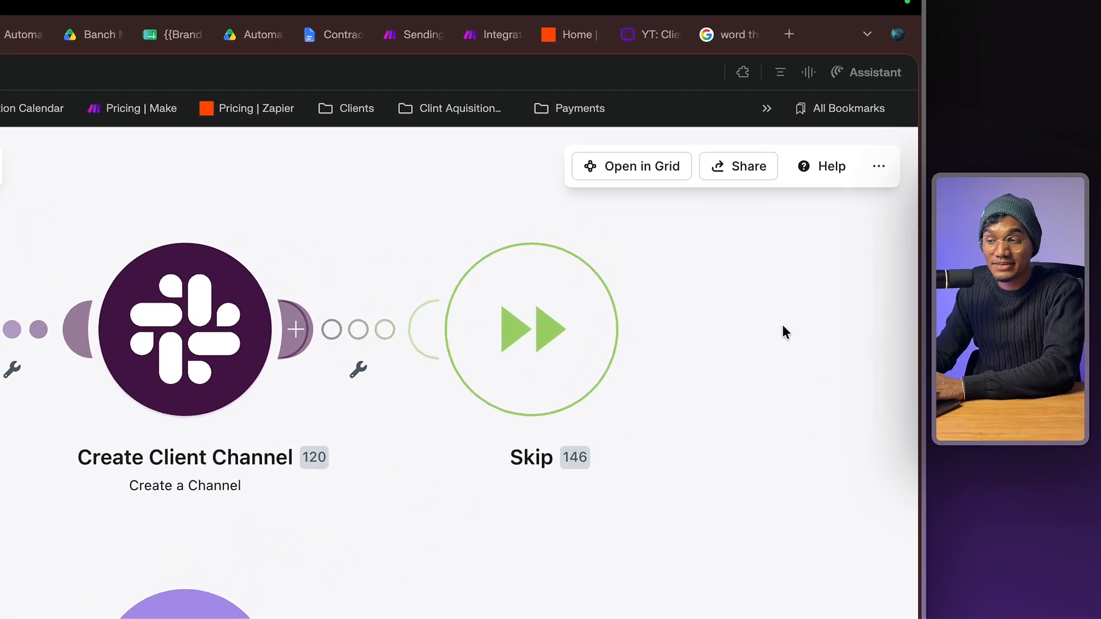
double_click(827, 242)
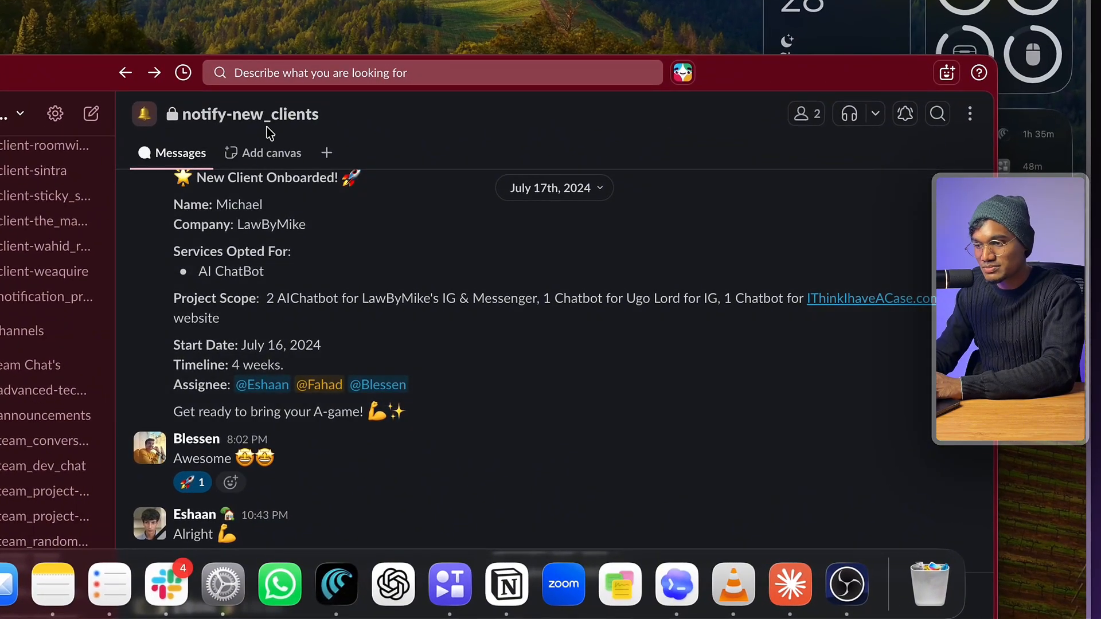
left_click(797, 119)
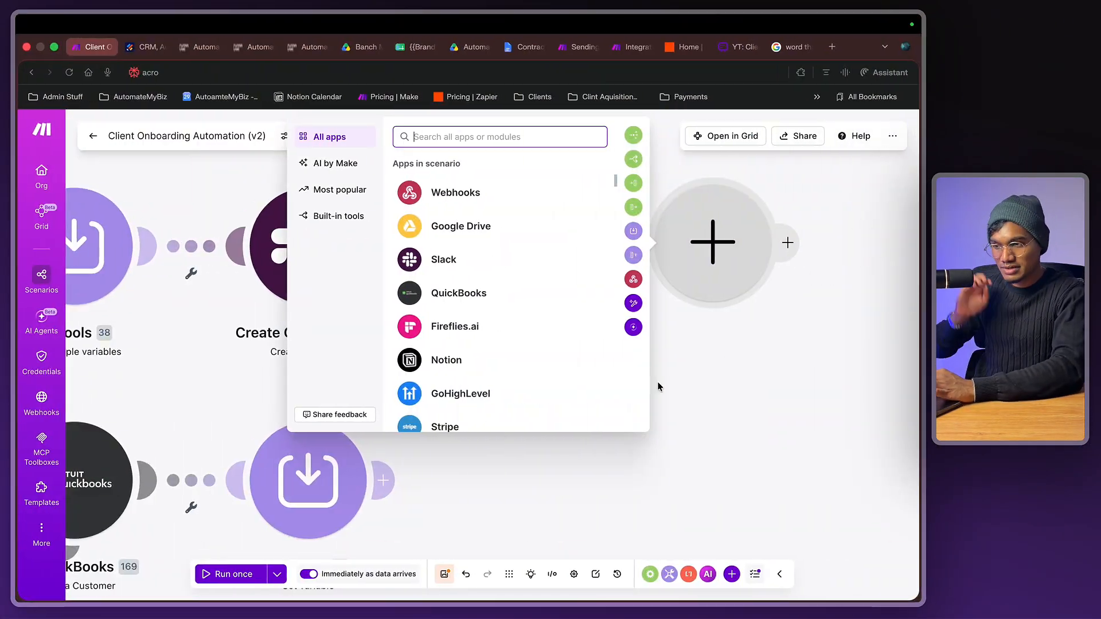
- Dismiss the app picker, leave the new module empty, and pan to the Notion steps
left_click(668, 392)
scroll(667, 392, "down", 3)
scroll(667, 392, "left", 4)
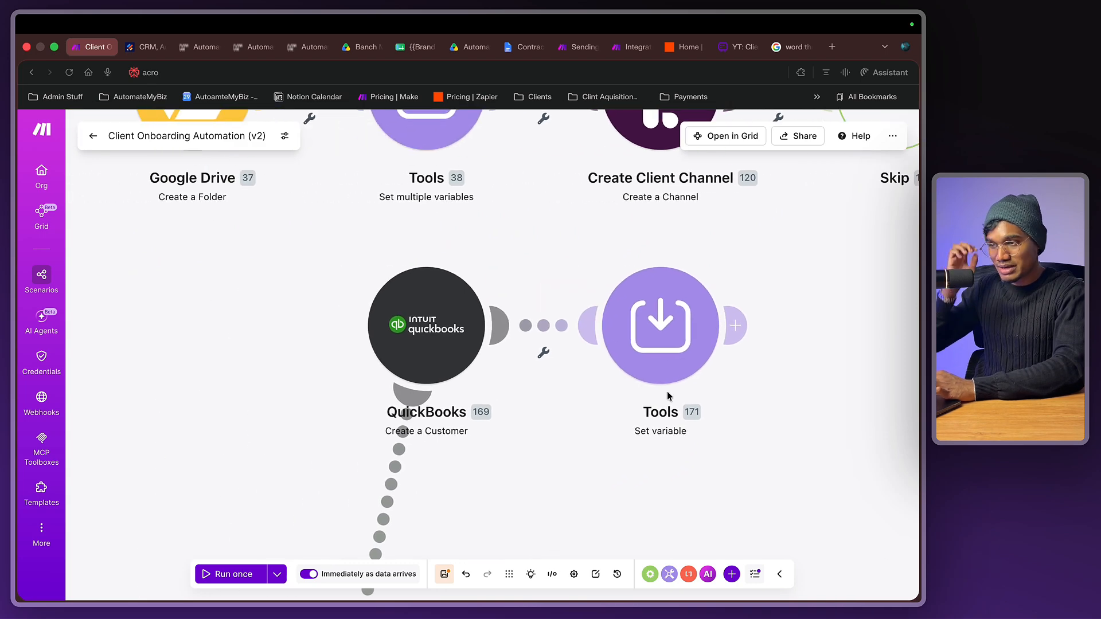
scroll(666, 391, "down", 5)
scroll(470, 353, "down", 5)
scroll(470, 353, "left", 2)
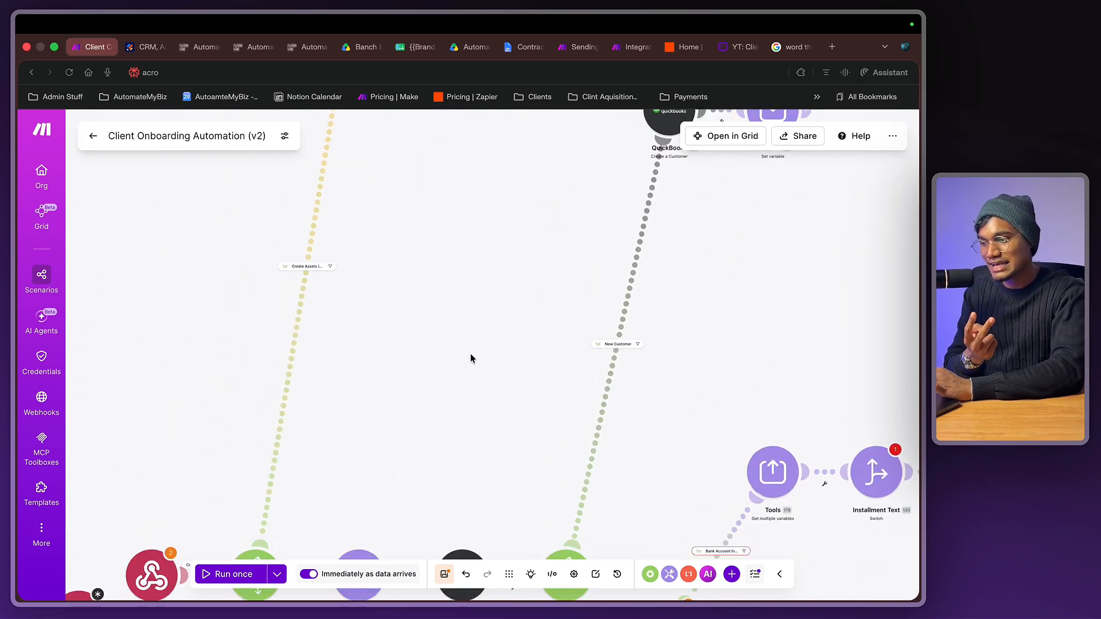
scroll(470, 353, "down", 15)
scroll(470, 353, "right", 2)
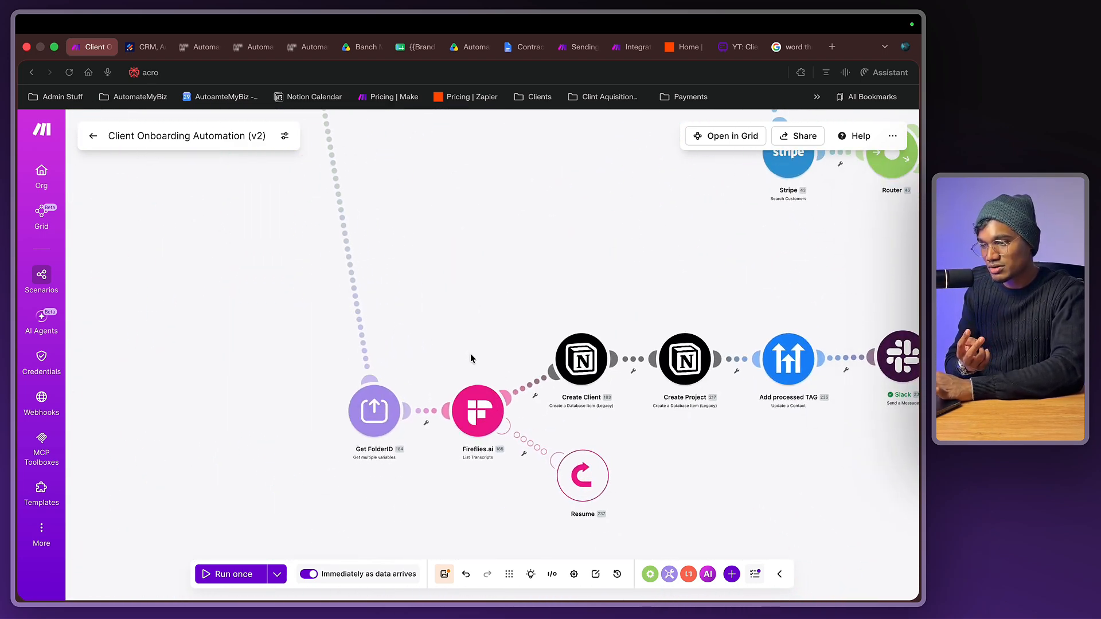
scroll(470, 353, "up", 5)
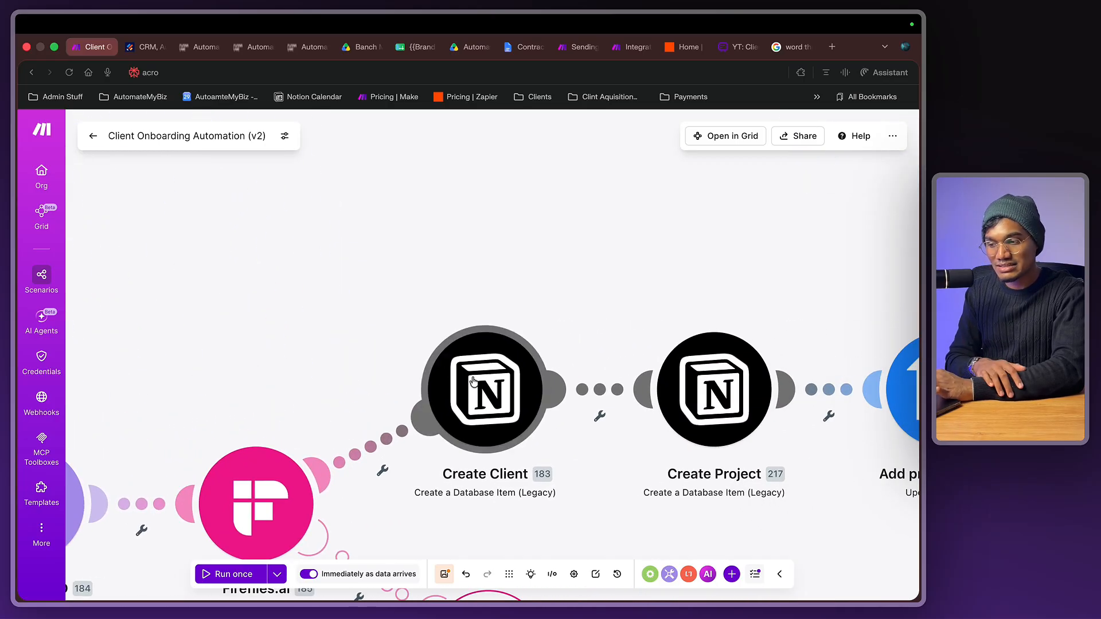
- Add another empty module above Create Project, searching 'asna' but choosing no app
left_click(472, 381)
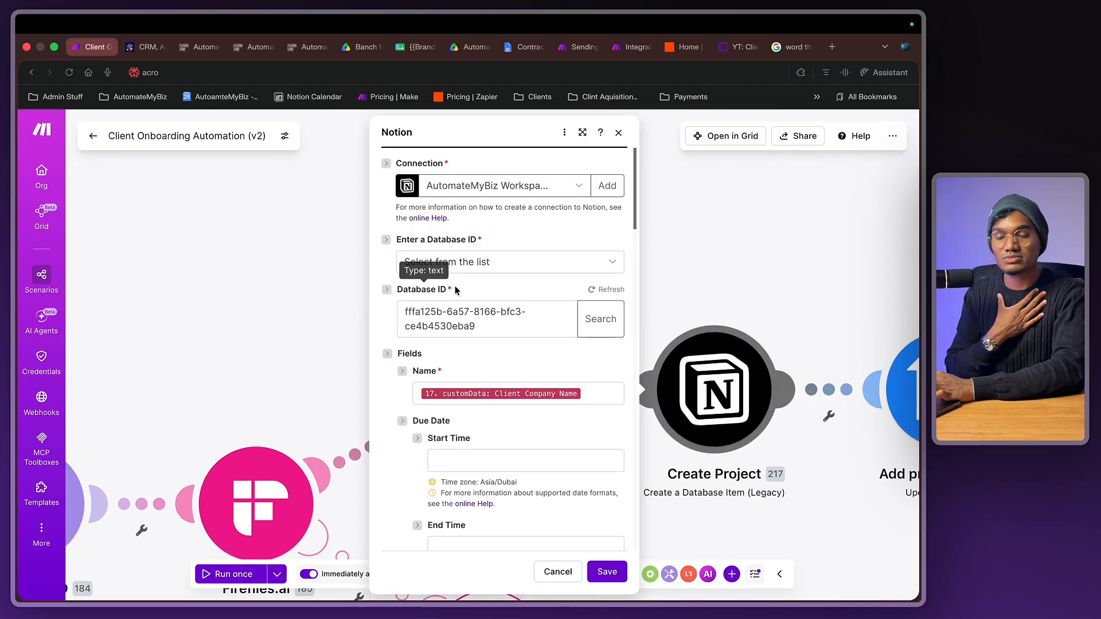
left_click(663, 290)
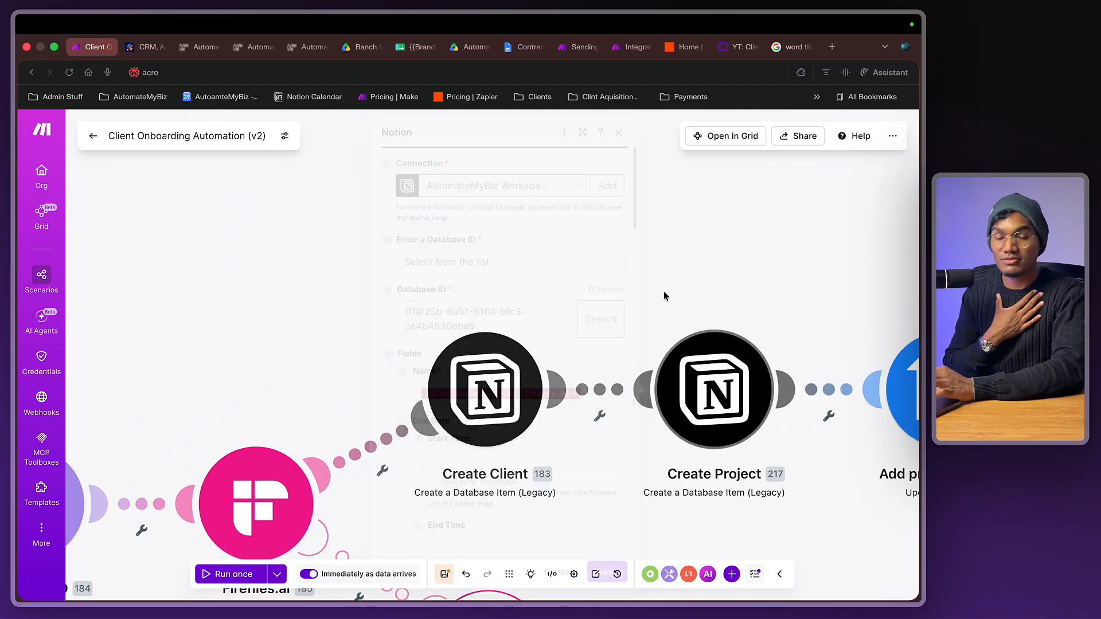
left_click(690, 272)
type("asna")
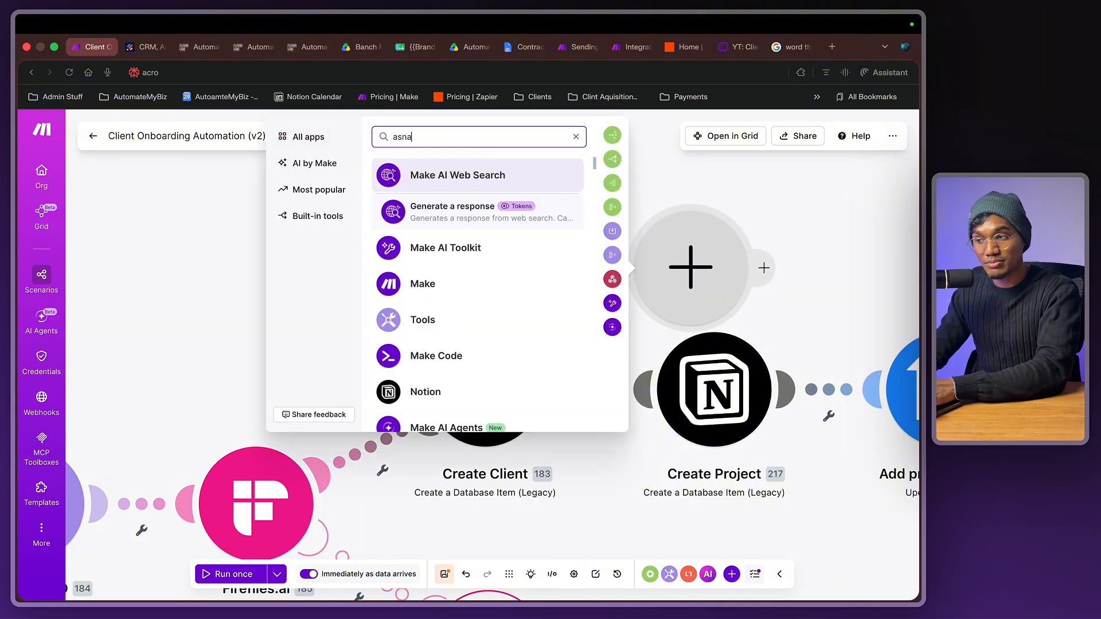
key("super+a")
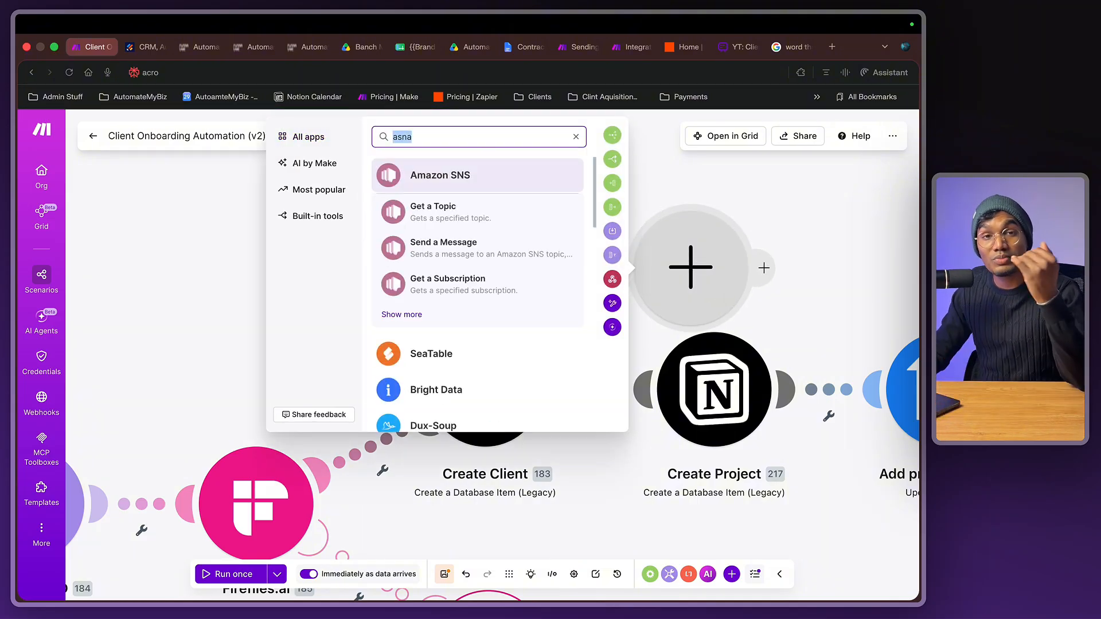
mouse_move(764, 275)
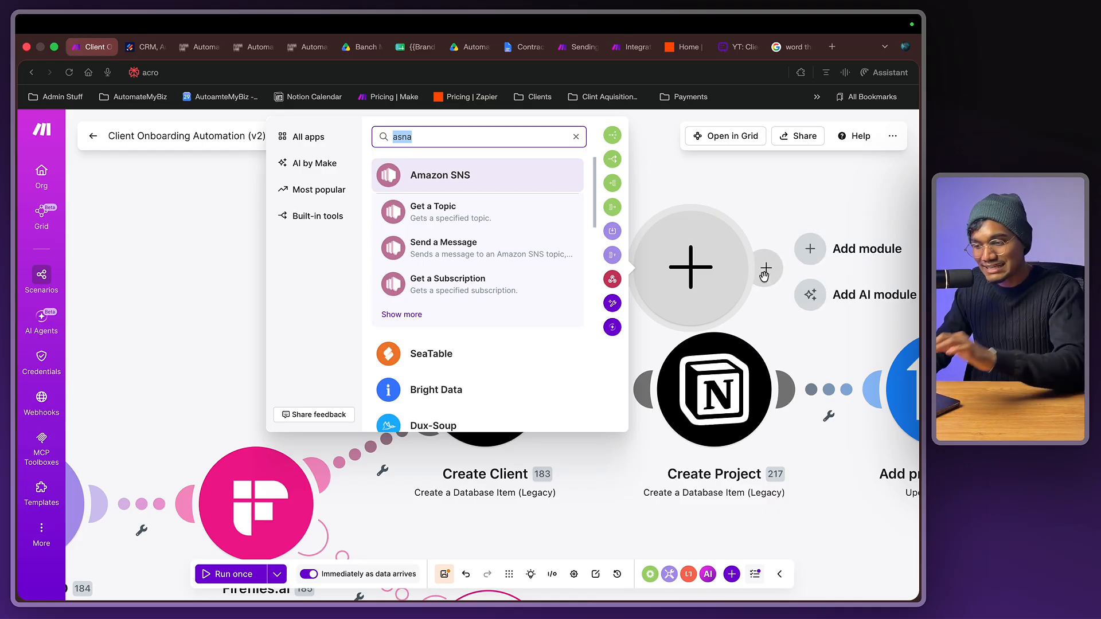
left_click(499, 464)
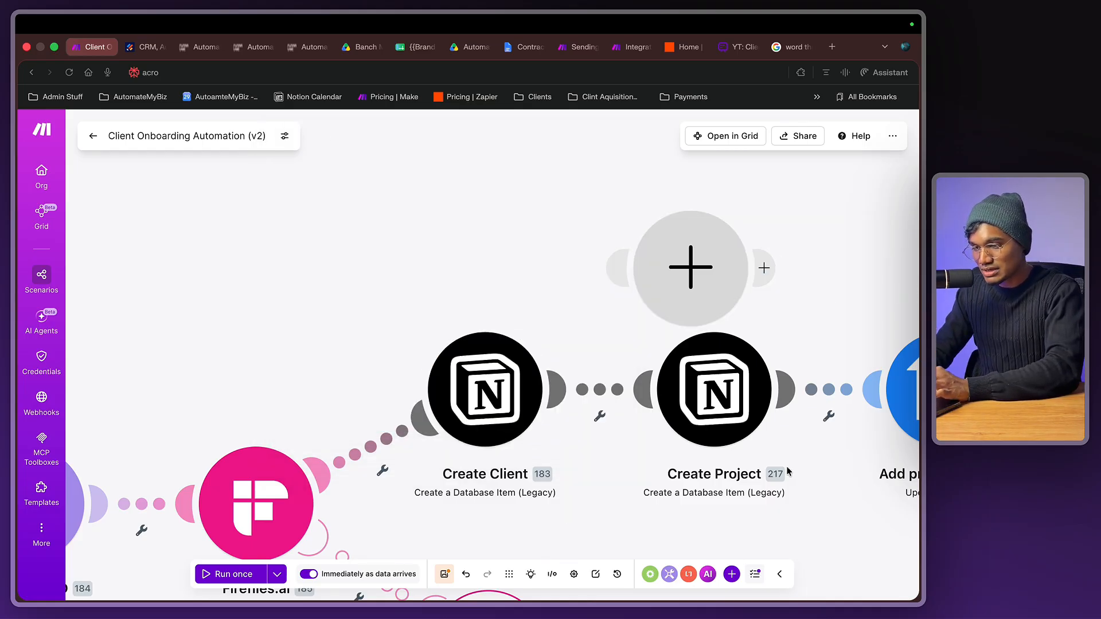
- Check the Create Client Notion Database ID and Client mappings, then close its settings
left_click(457, 391)
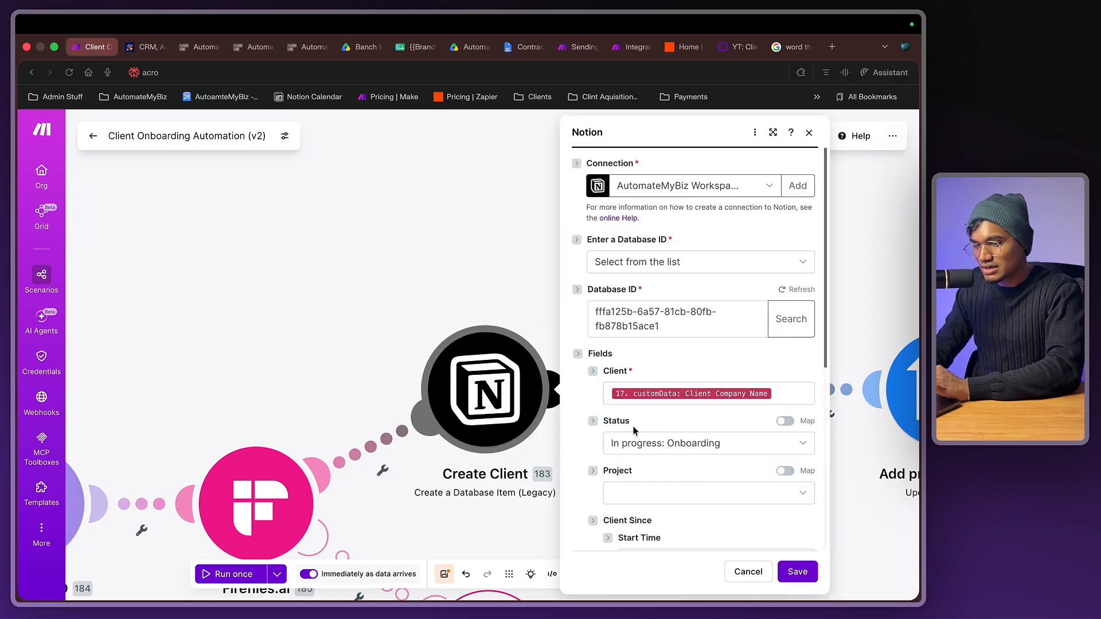
scroll(659, 454, "down", 2)
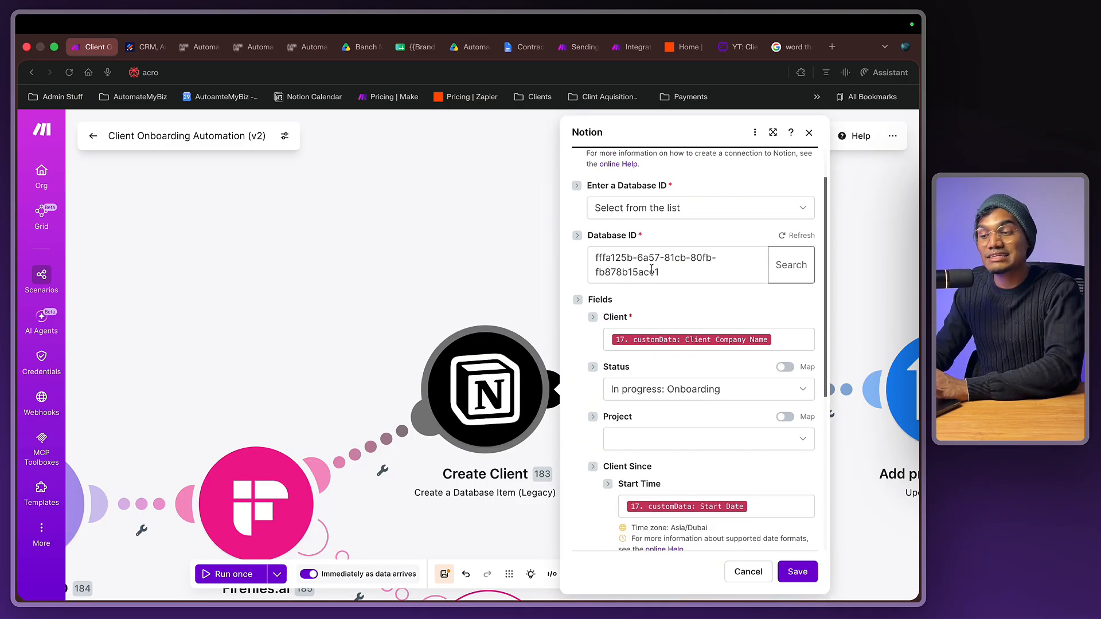
triple_click(651, 270)
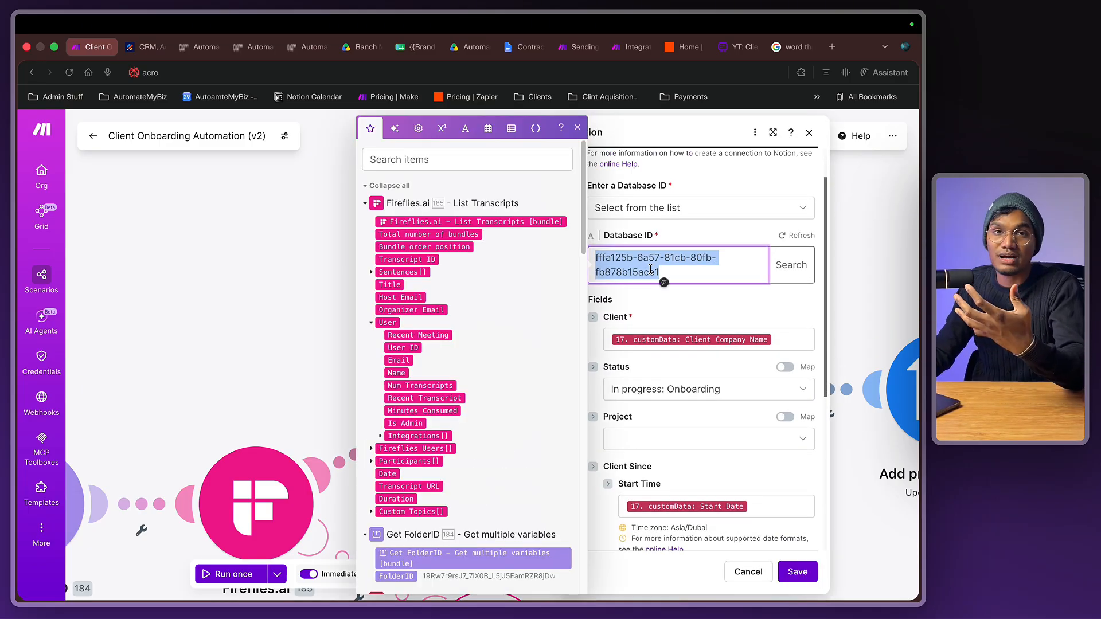
left_click(641, 297)
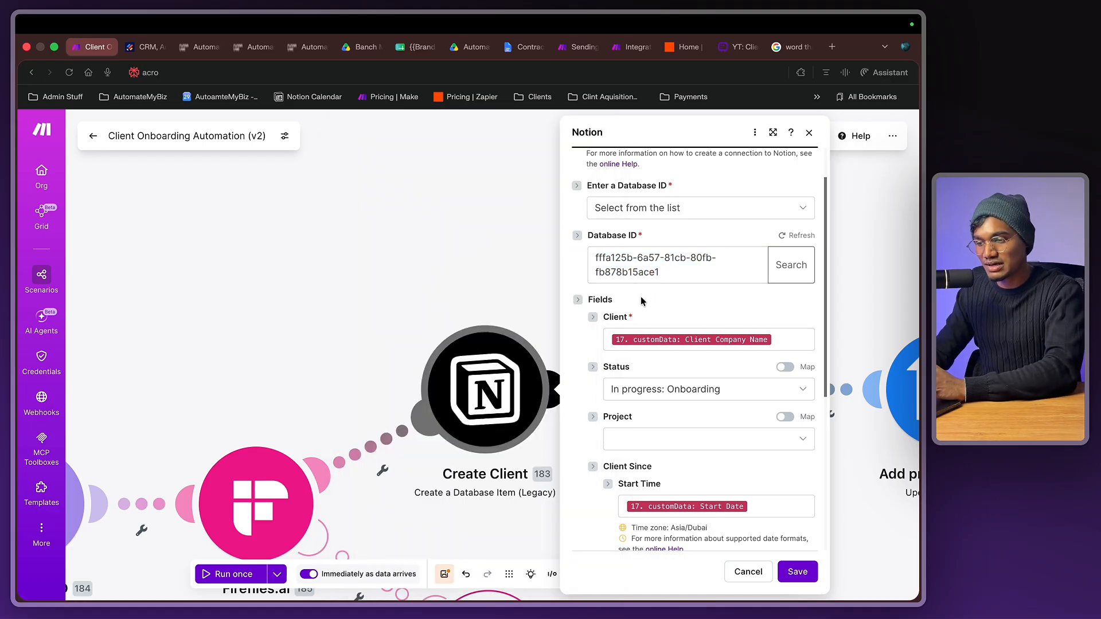
left_click(689, 328)
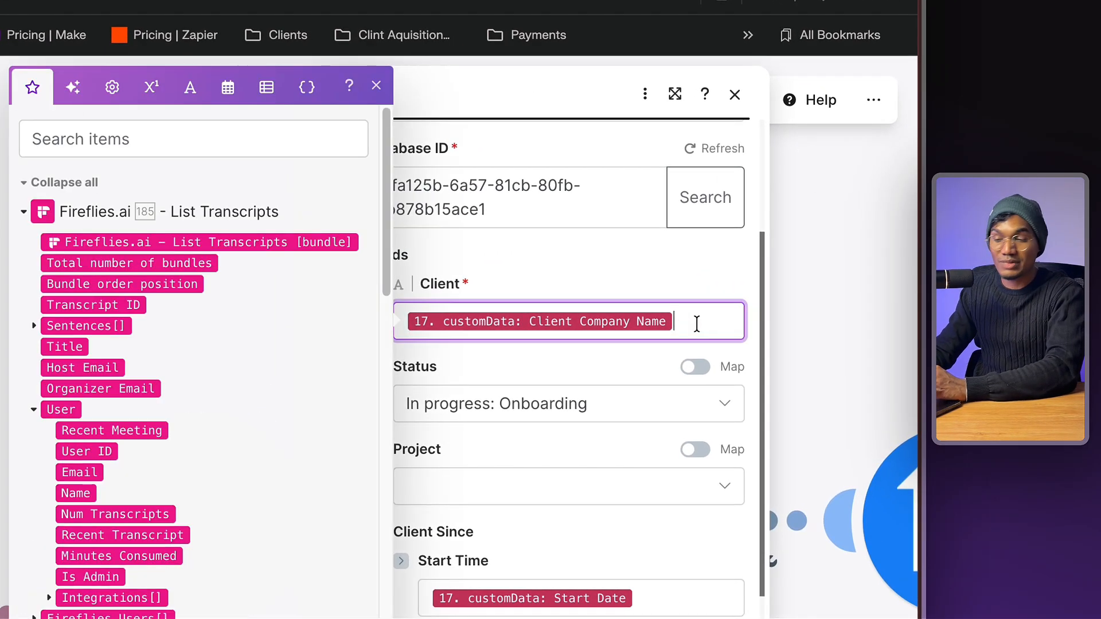
scroll(481, 533, "down", 5)
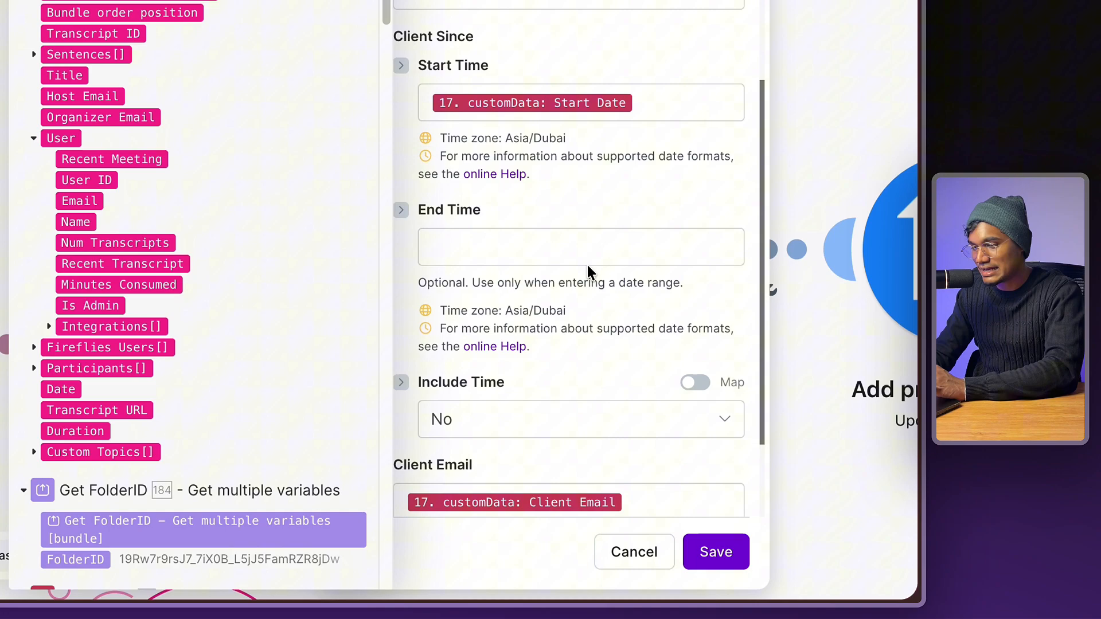
scroll(591, 272, "down", 2)
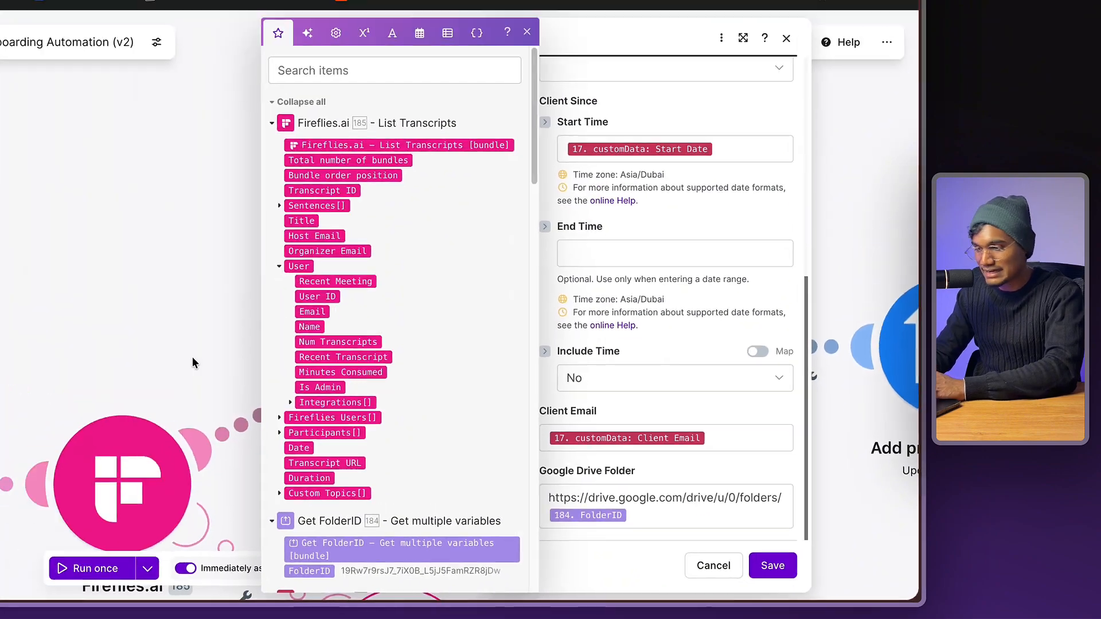
left_click(194, 360)
scroll(685, 374, "right", 4)
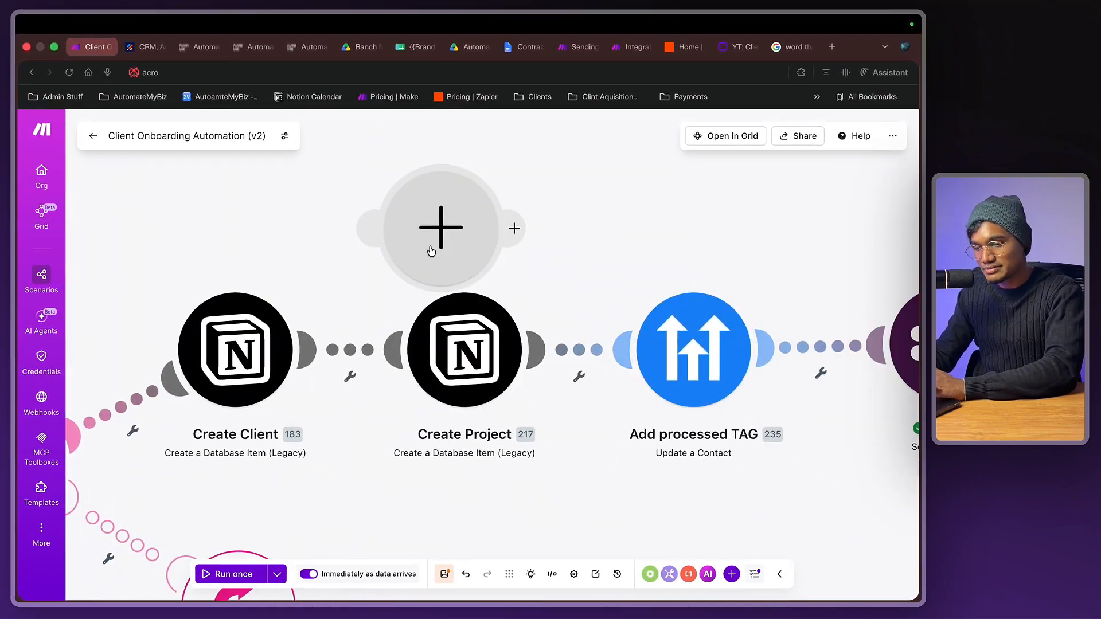
- Review the Slack message template: New Client Onboarded! heading, Name, Services, Start and Assignee lines
scroll(430, 250, "right", 5)
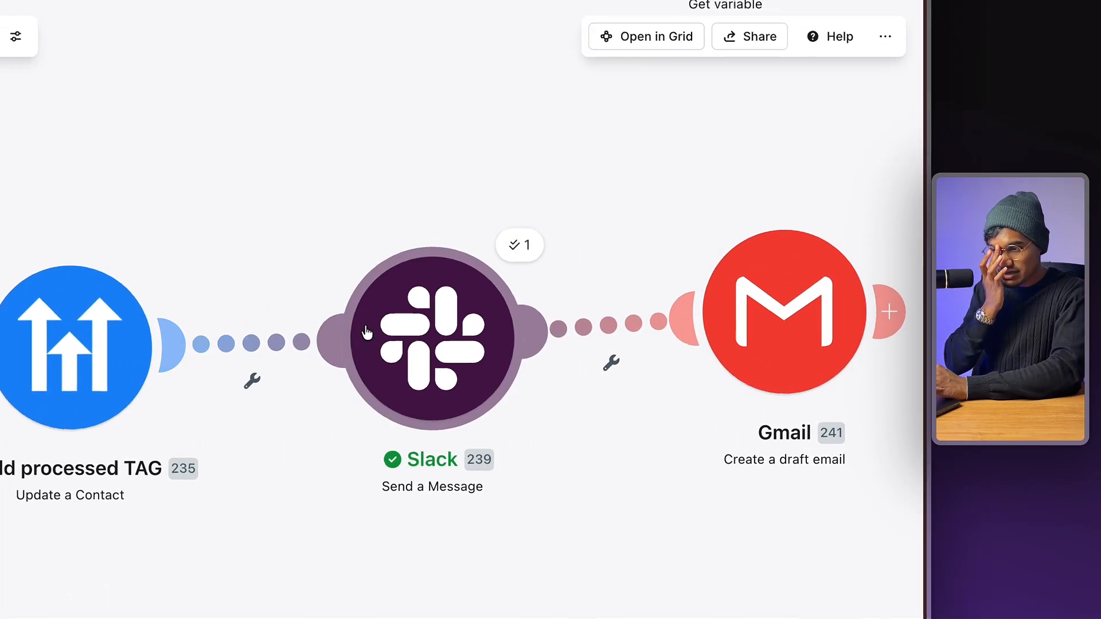
left_click(530, 344)
scroll(601, 432, "down", 1)
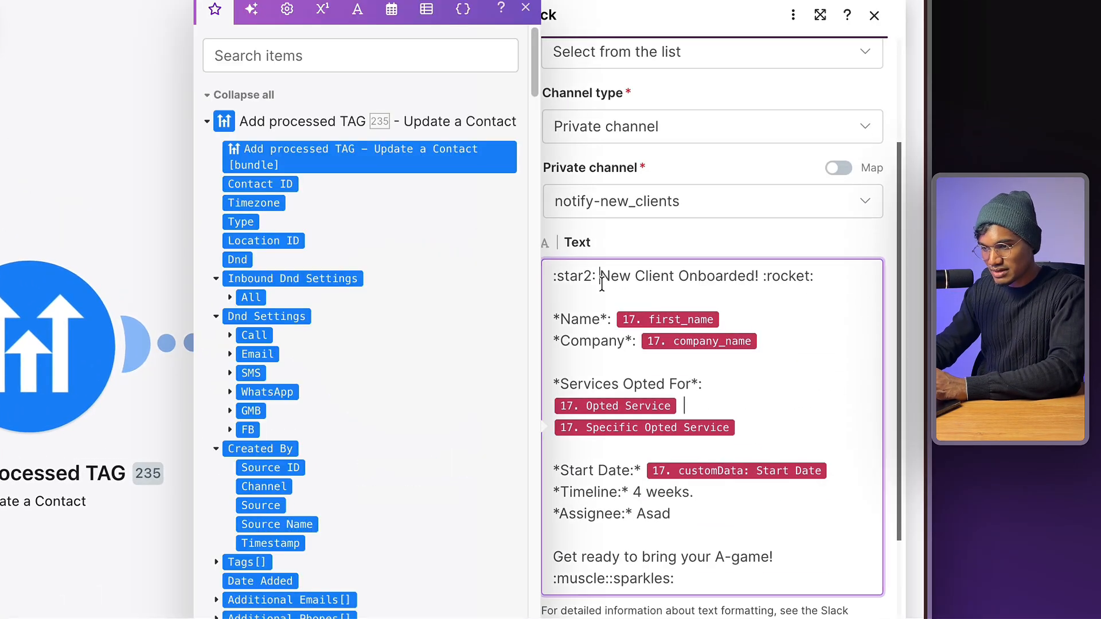
triple_click(601, 279)
double_click(593, 321)
left_click(602, 358)
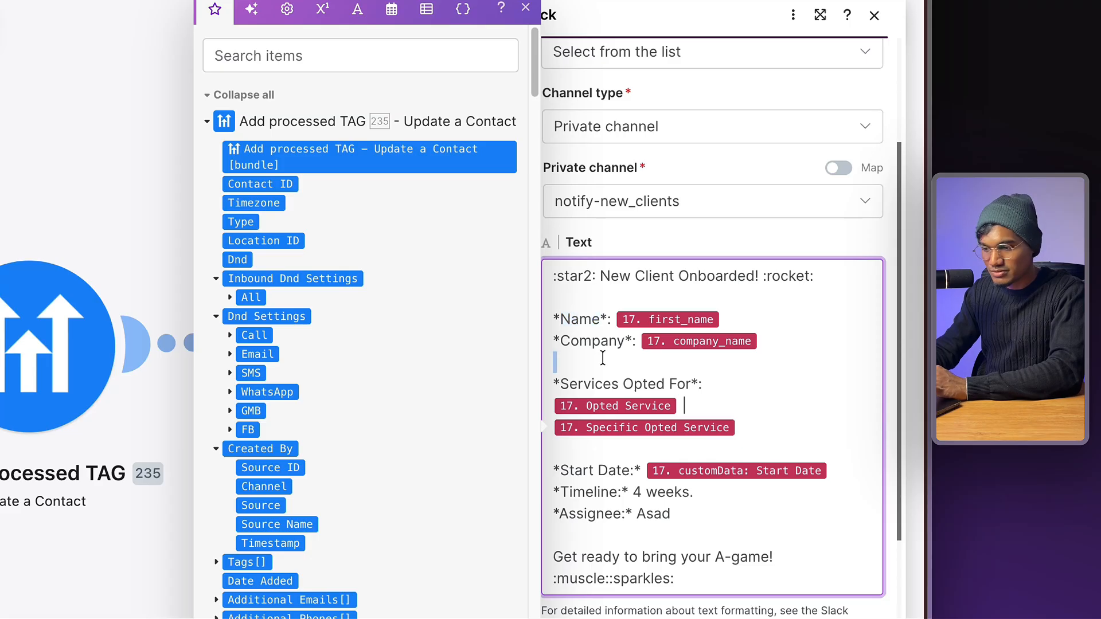
scroll(603, 358, "down", 1)
triple_click(639, 223)
left_click(588, 267)
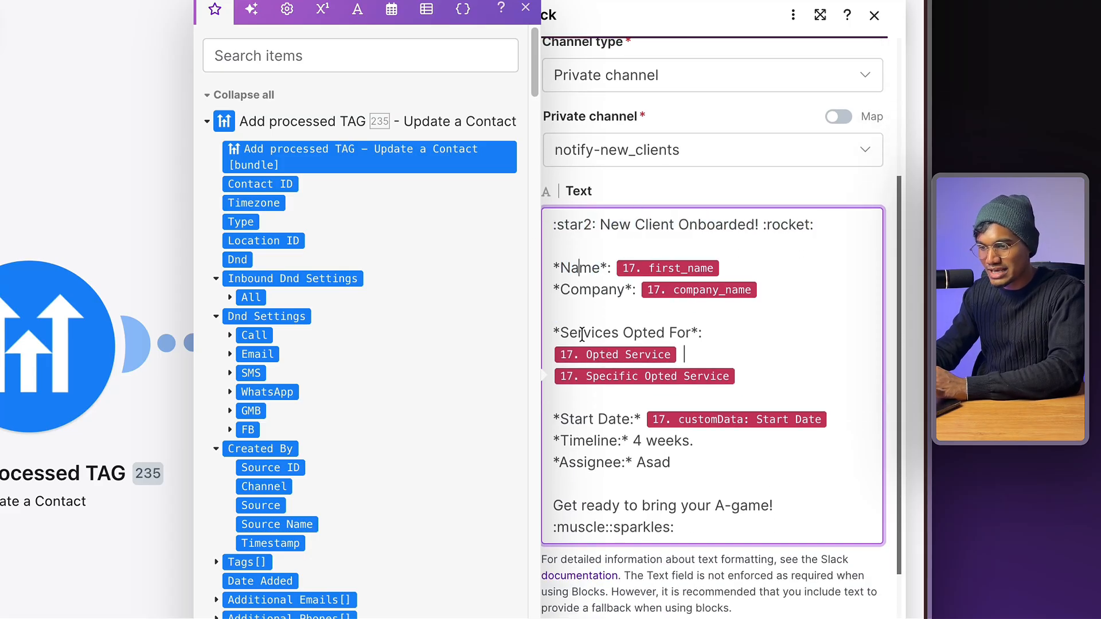
double_click(582, 334)
double_click(580, 418)
double_click(586, 462)
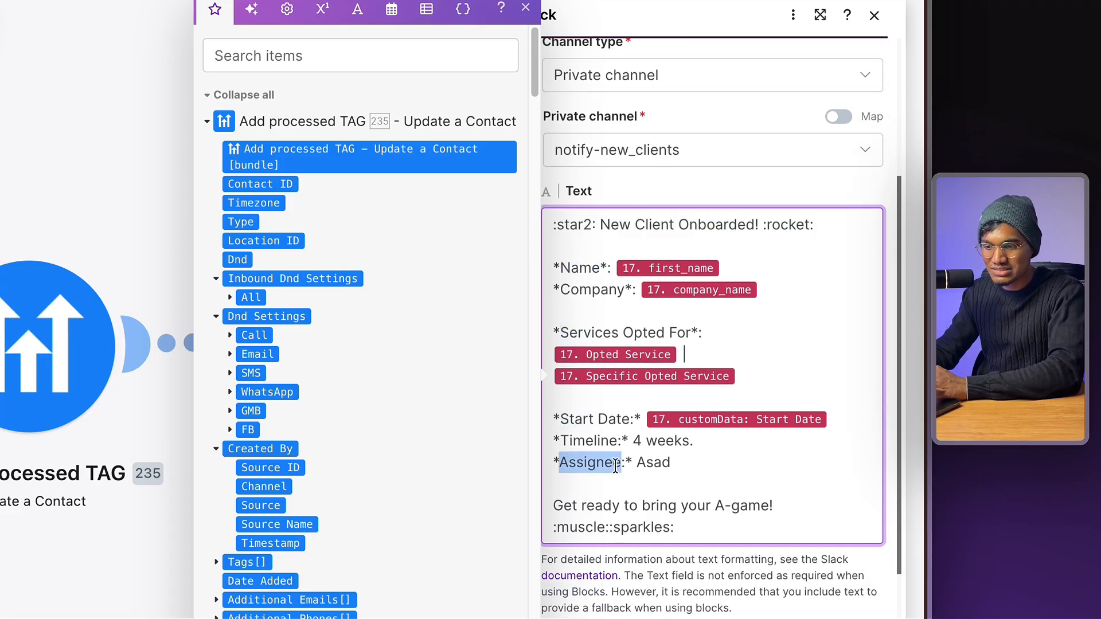
left_click(613, 526)
scroll(614, 515, "down", 2)
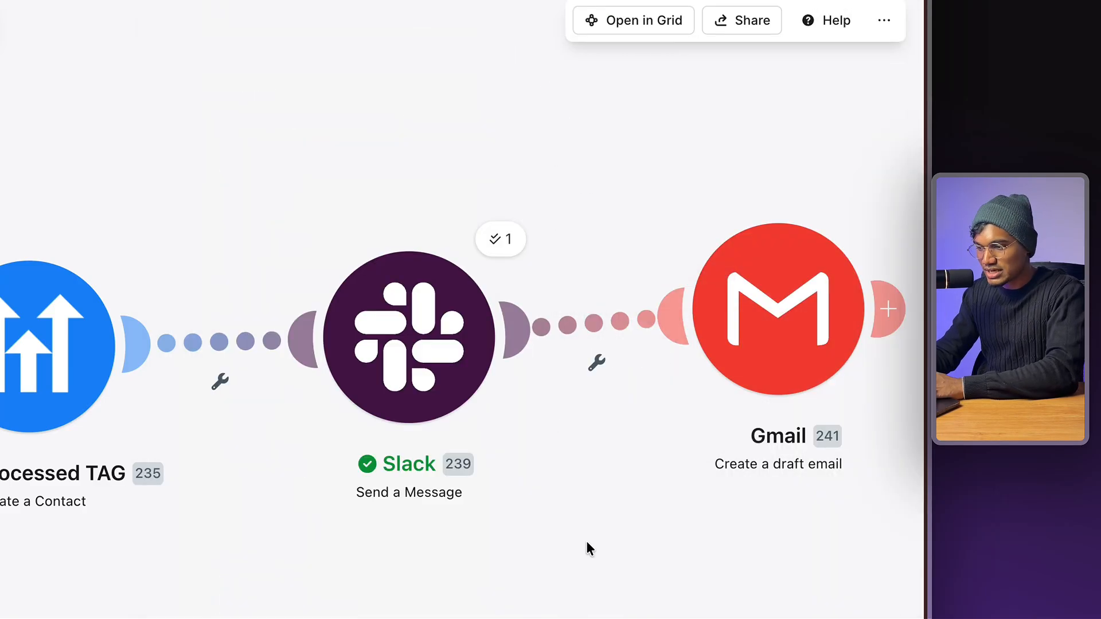
- Switch to Slack, close the channel members list and move the window higher
key("ctrl+Left")
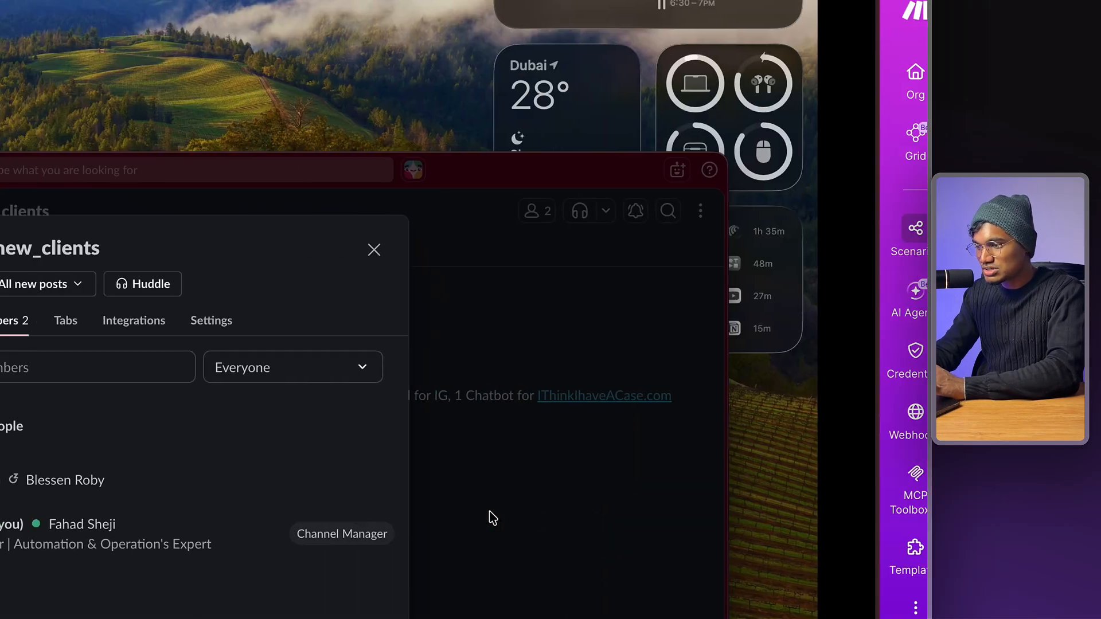
left_click(540, 322)
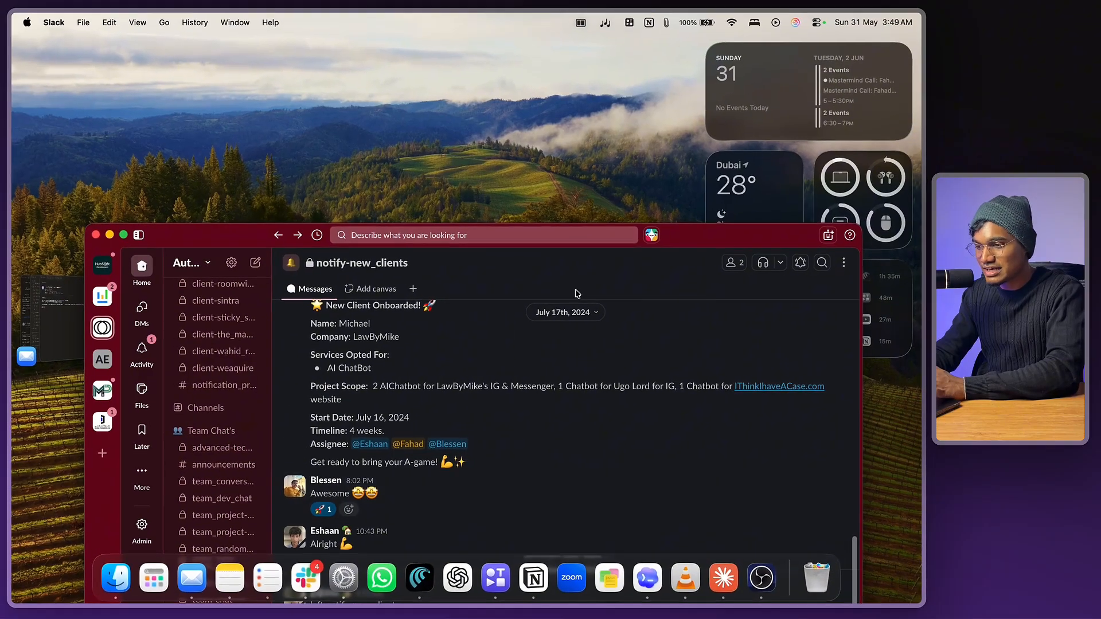
left_click_drag(586, 163, 679, 107)
scroll(613, 207, "up", 3)
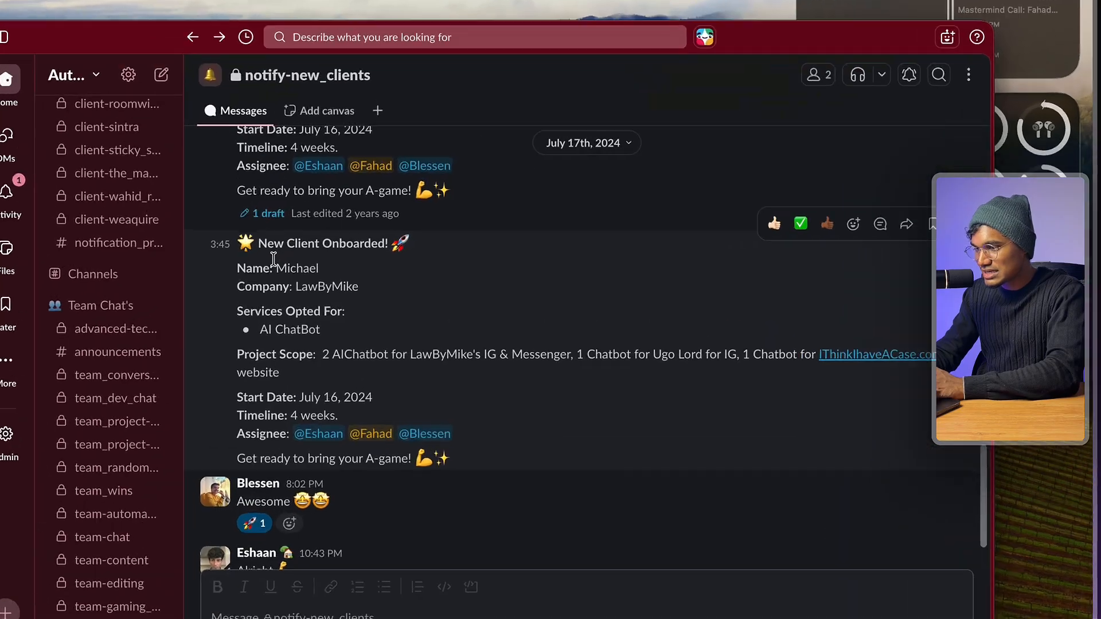
- Review the earlier LawByMike announcement's client name, AI ChatBot service, Start Date and Assignee lines
double_click(292, 269)
triple_click(280, 328)
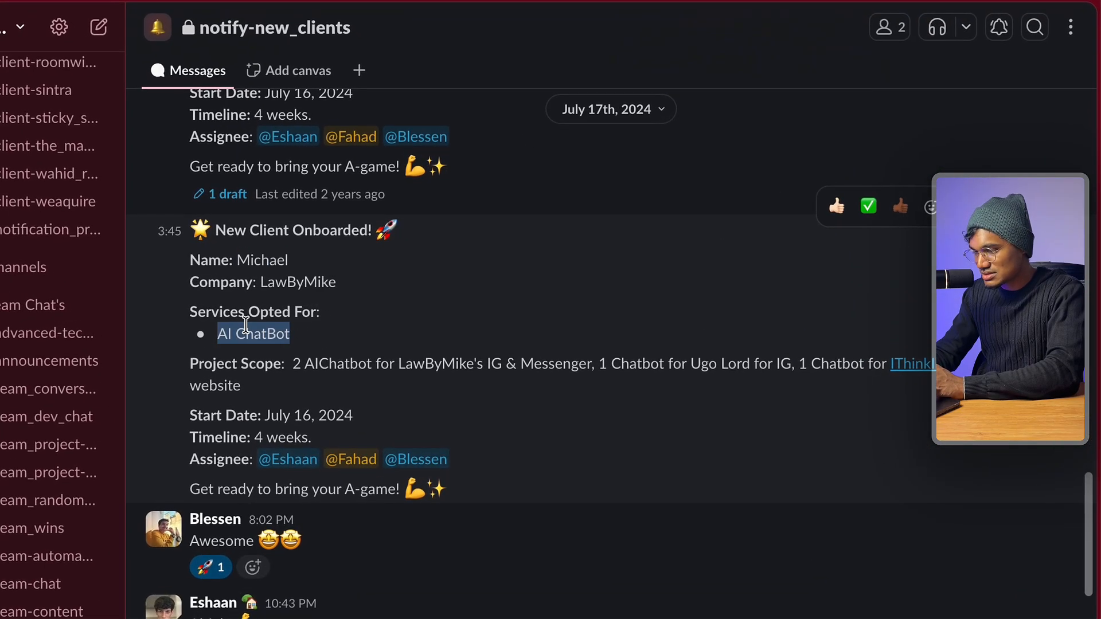
left_click(287, 343)
triple_click(247, 414)
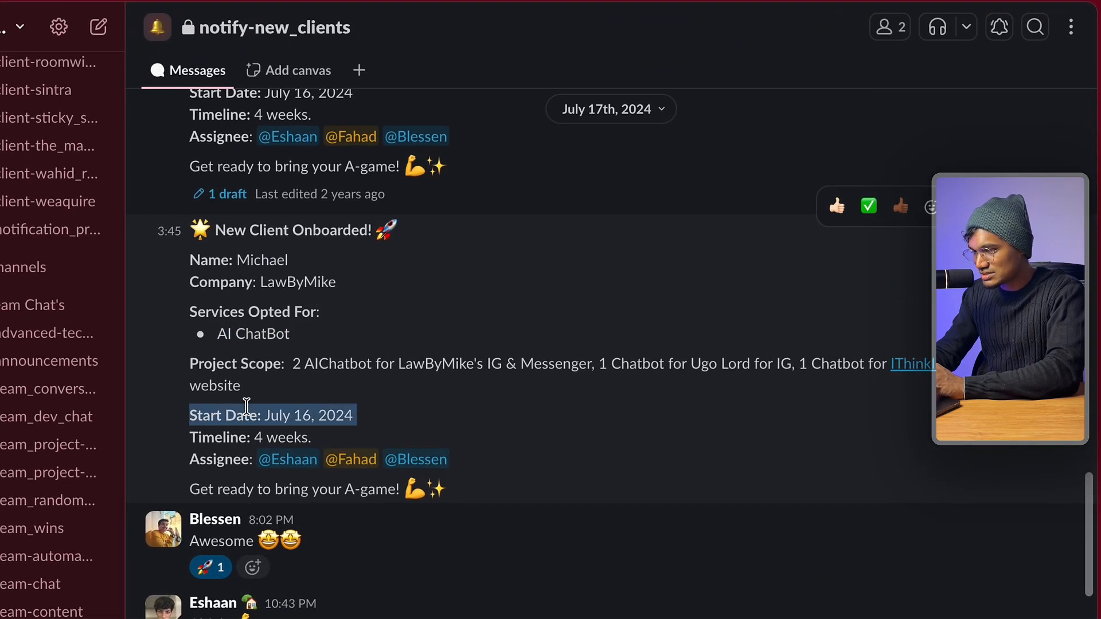
triple_click(222, 458)
scroll(356, 535, "up", 1)
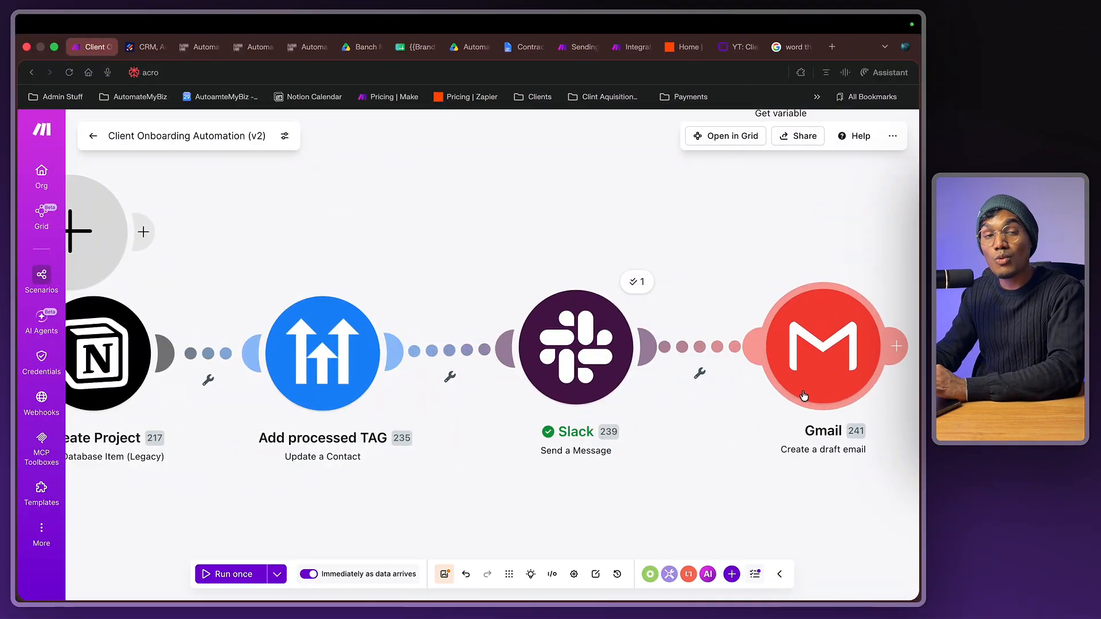
- Run only the Gmail Create a draft email step with a test email address
scroll(587, 258, "right", 5)
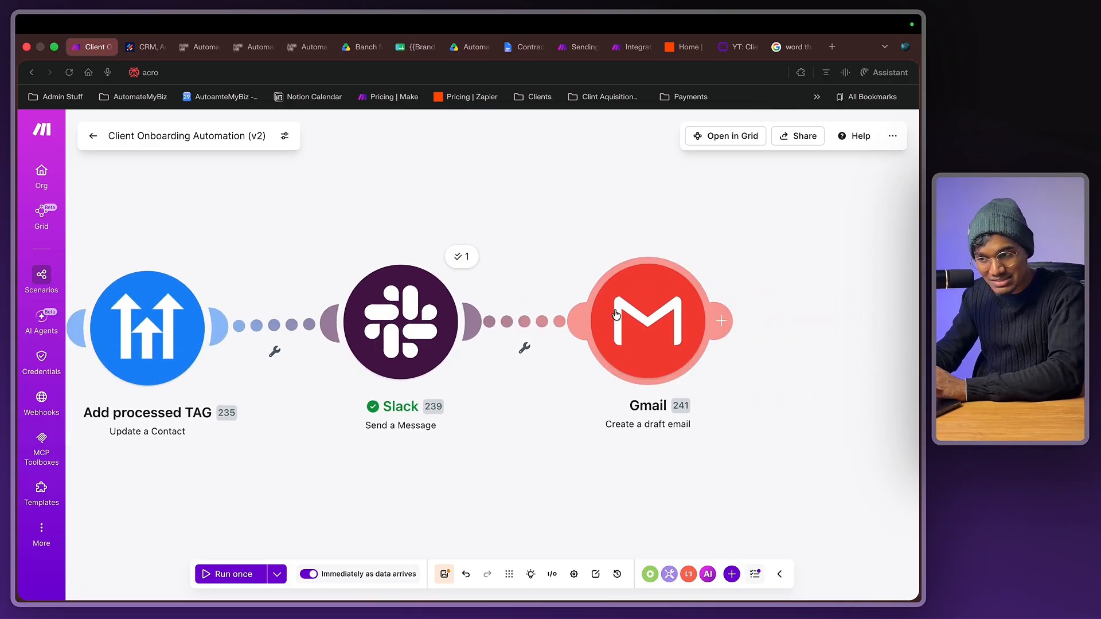
right_click(615, 314)
left_click(647, 323)
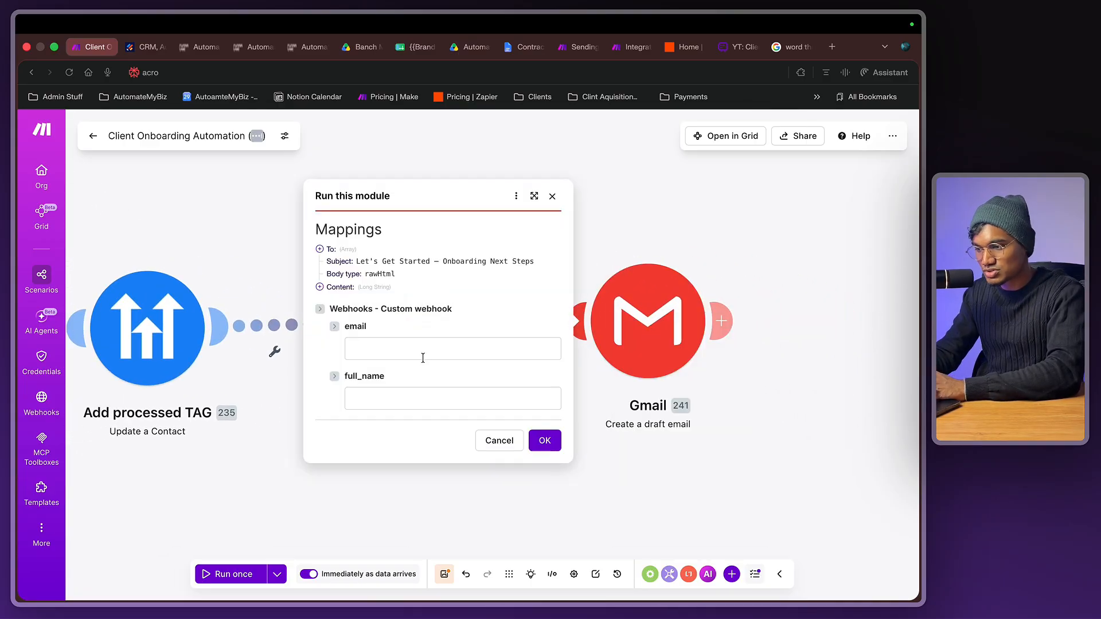
left_click(422, 353)
left_click(437, 380)
double_click(360, 352)
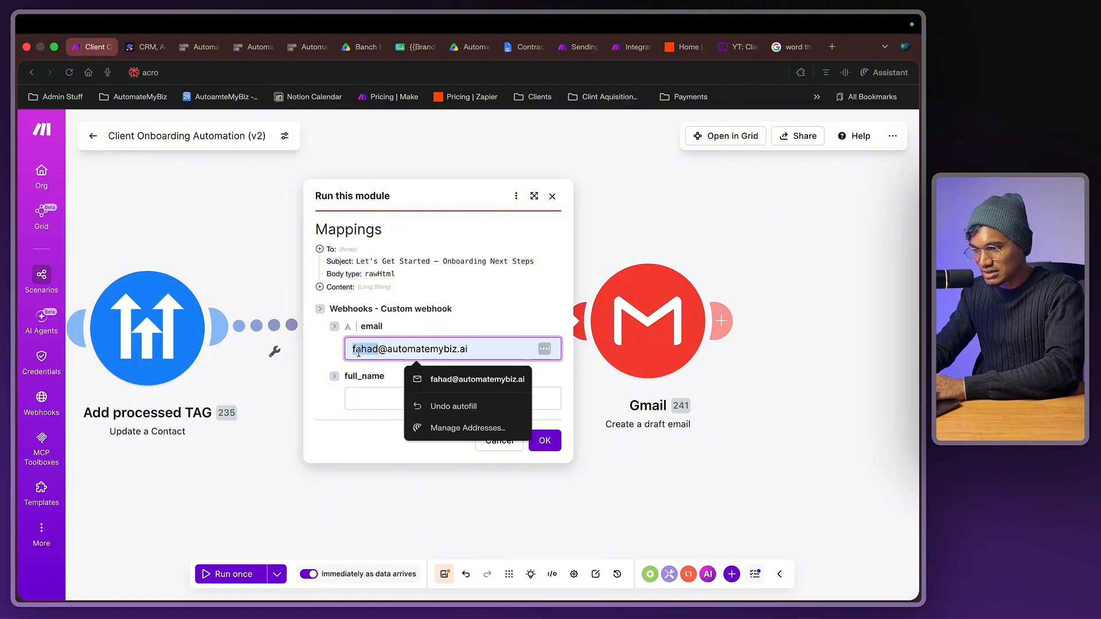
key("BackSpace")
left_click(544, 441)
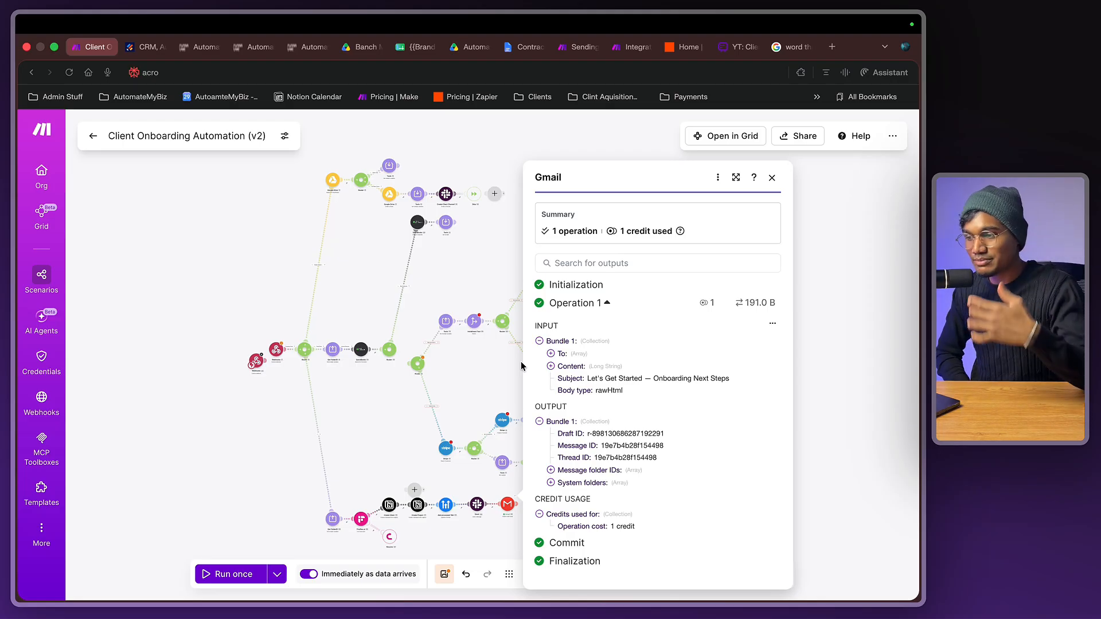
key("ctrl+Left")
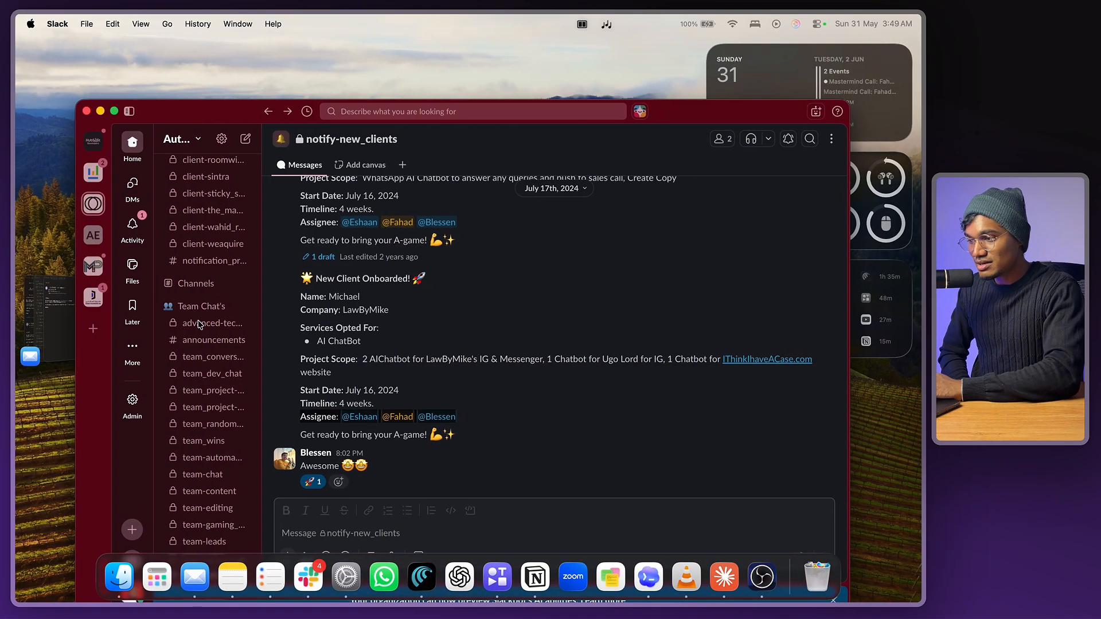
- In Mail, open the Let's Get Started — Onboarding Next Steps draft
left_click(195, 576)
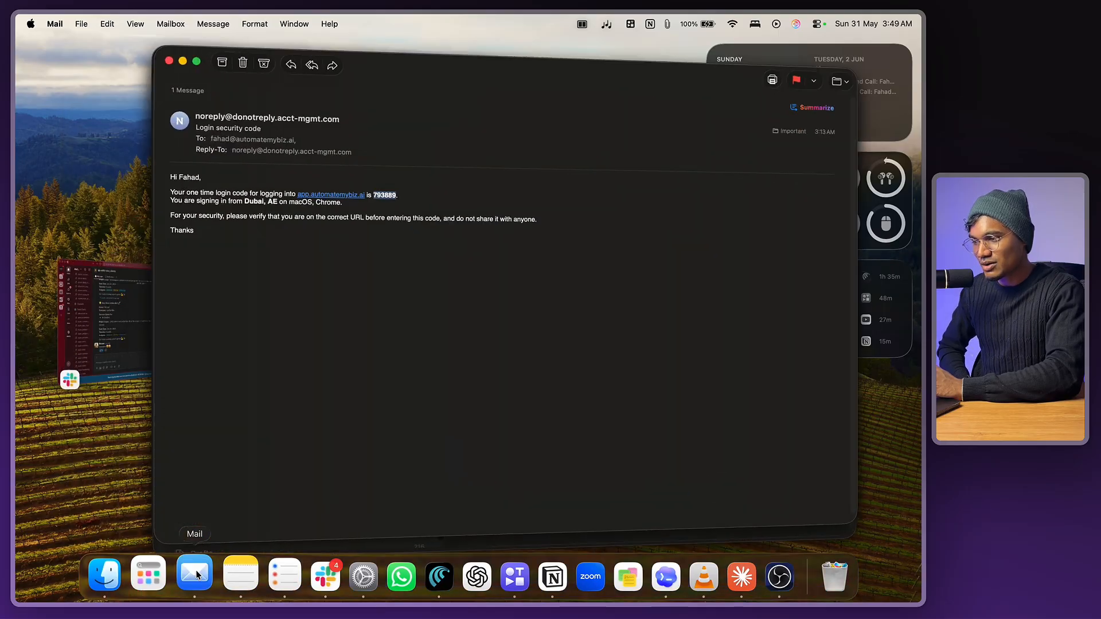
left_click(177, 51)
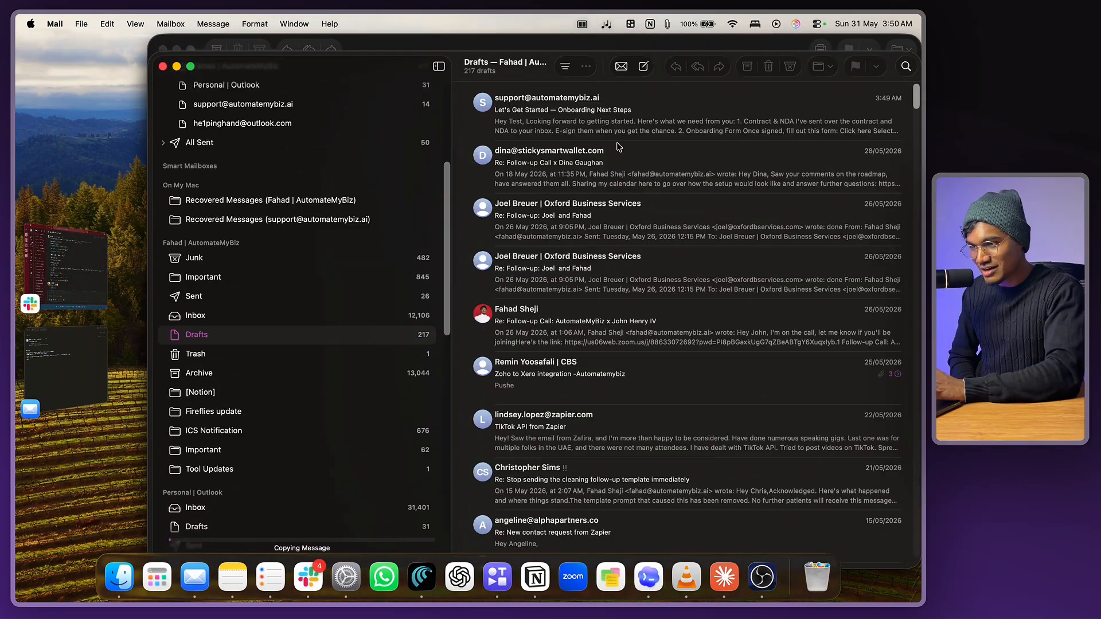
double_click(625, 130)
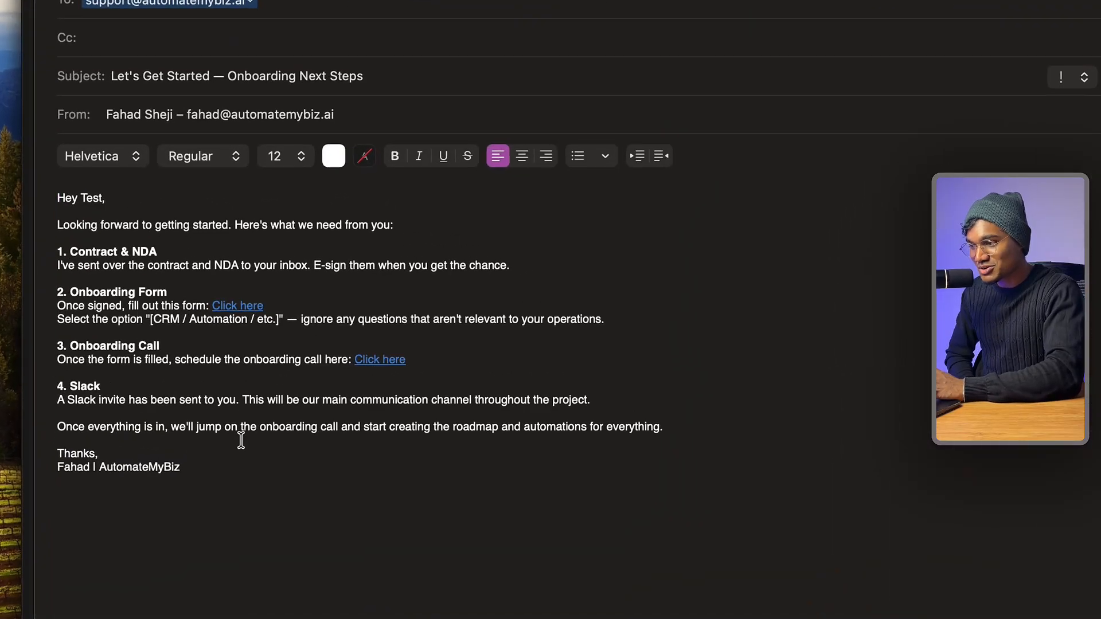
key("super+a")
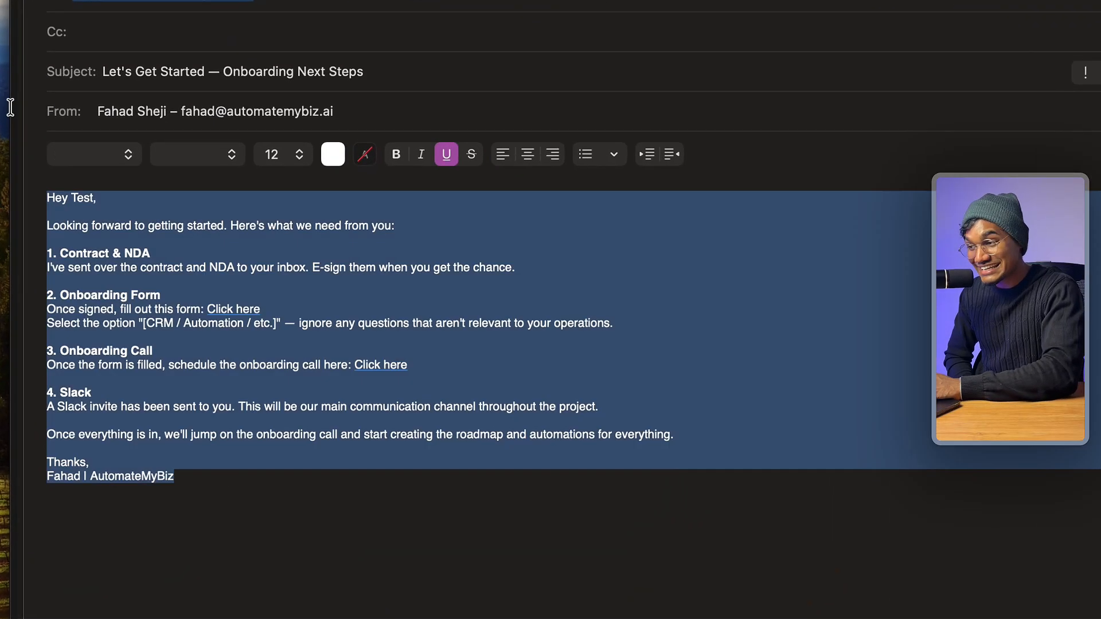
left_click(95, 239)
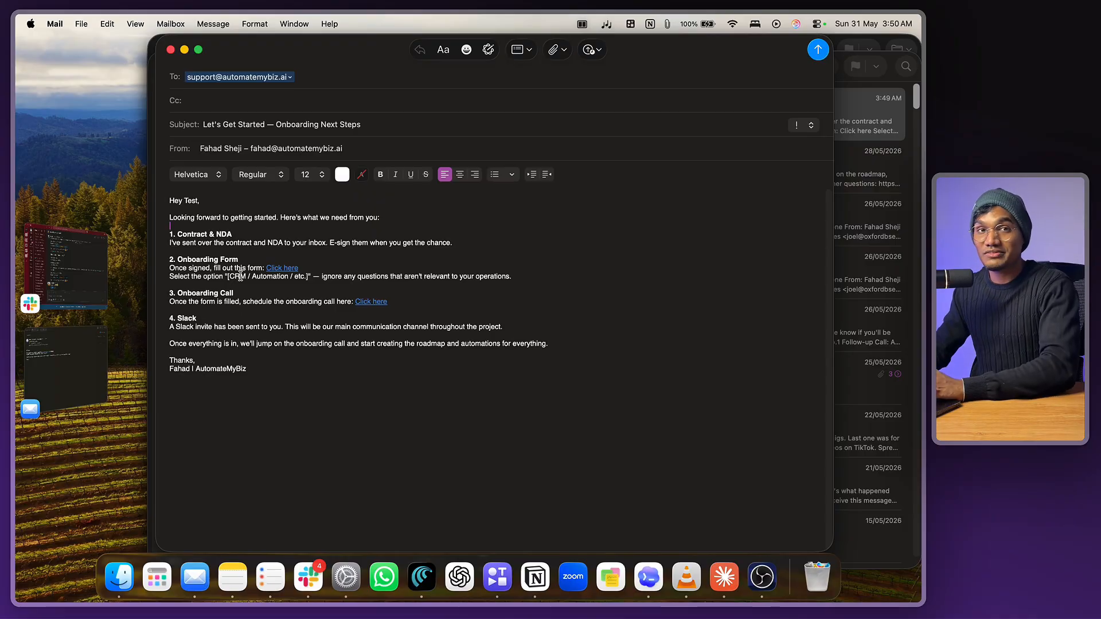
- Inspect the draft's numbered onboarding sections through 3. Onboarding Call, turning bold off
left_click(285, 360)
left_click_drag(181, 210, 347, 403)
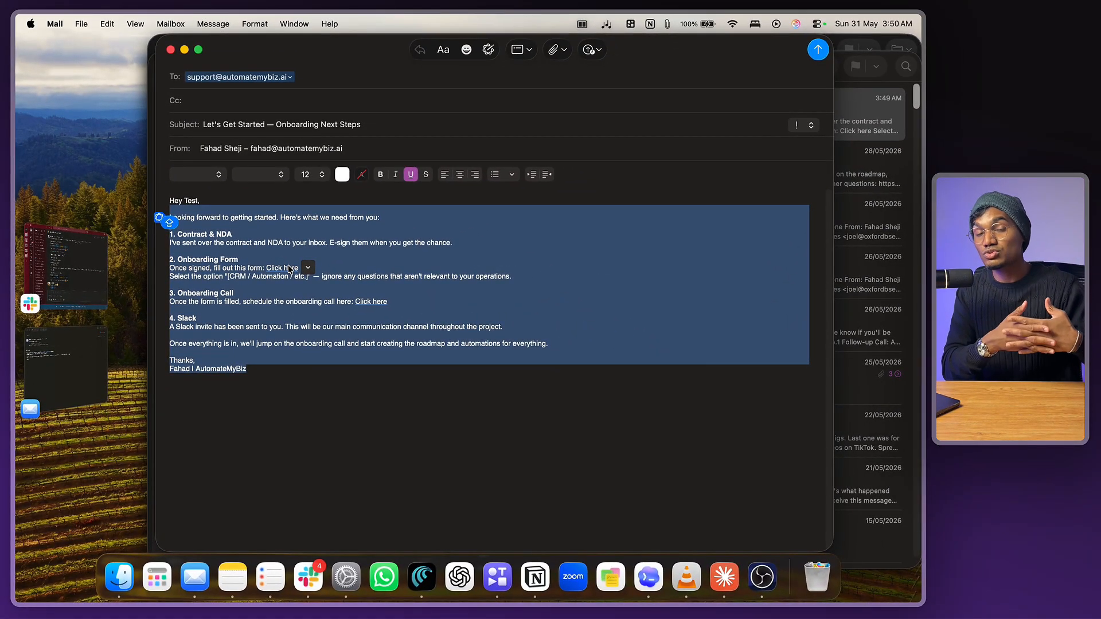
double_click(229, 267)
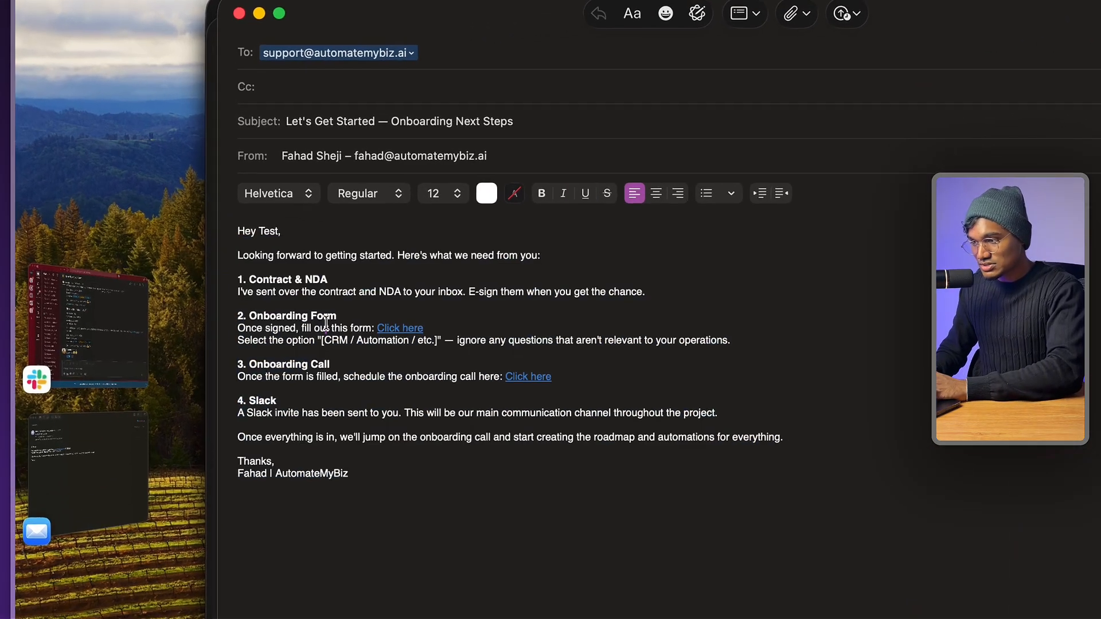
left_click_drag(196, 225, 250, 256)
left_click(234, 285)
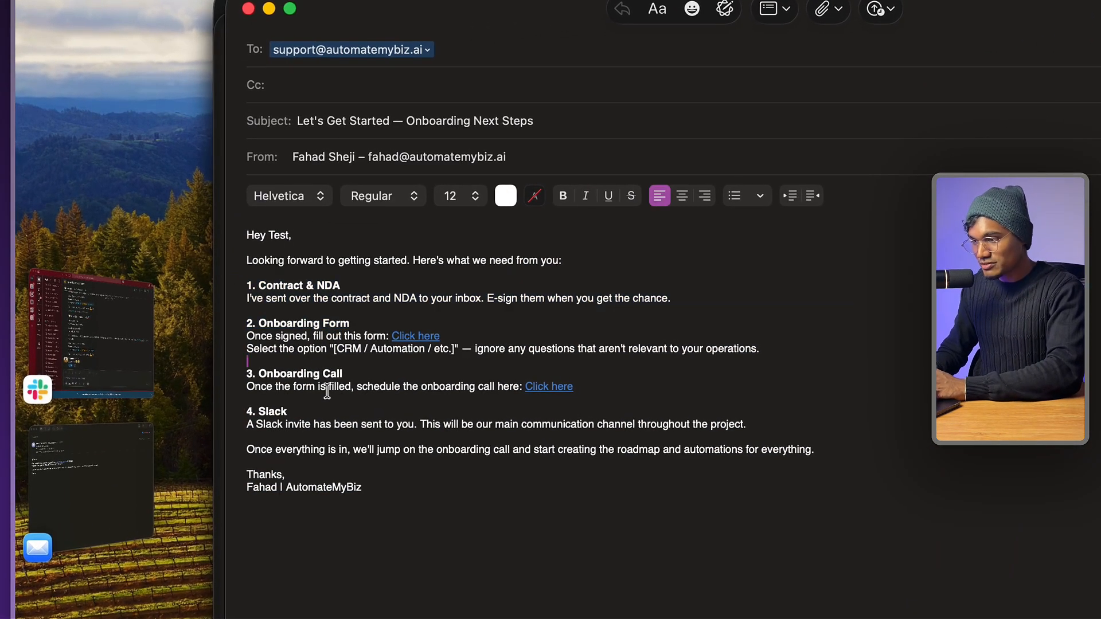
left_click(327, 393)
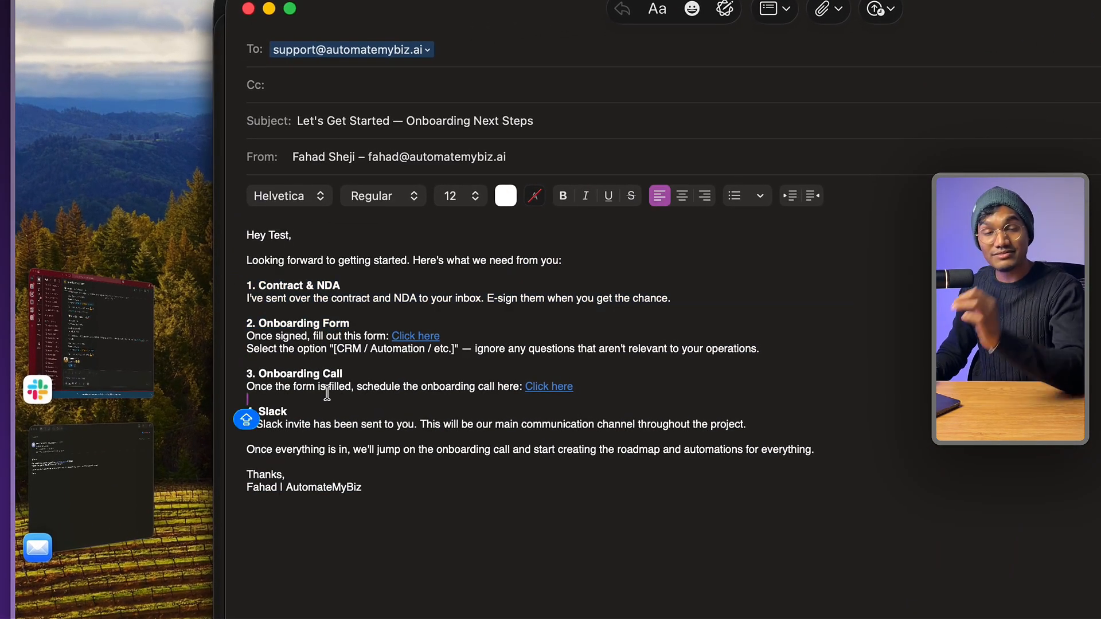
left_click(342, 373)
key("super+b")
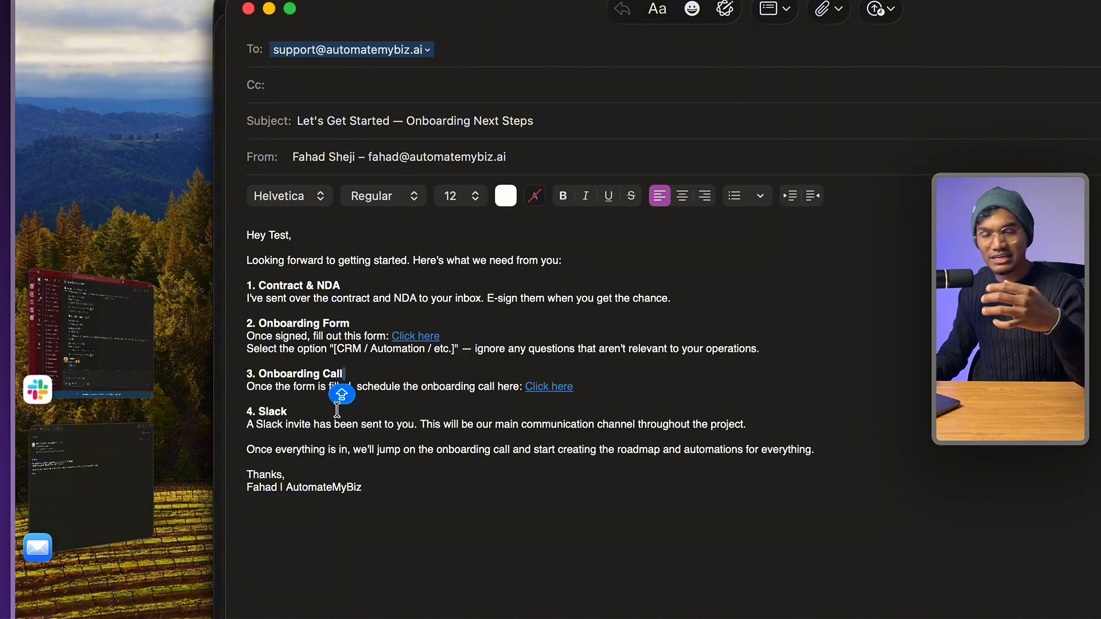
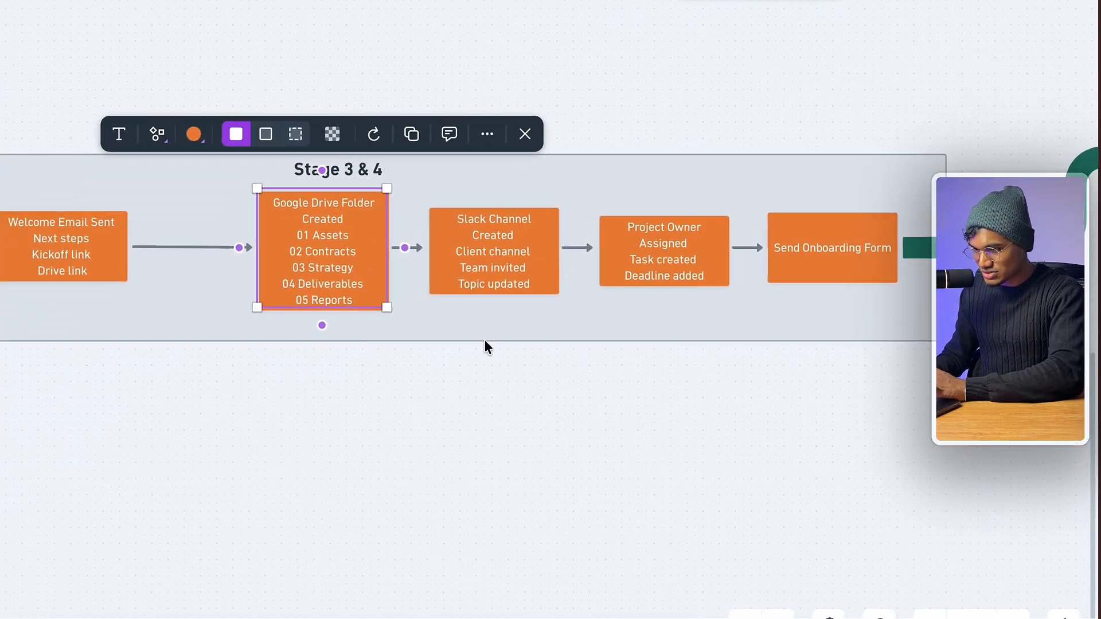
- Pan the Whimsical board to Form Submission Triggers Setup and bring up the Jotform onboarding form
scroll(827, 316, "right", 5)
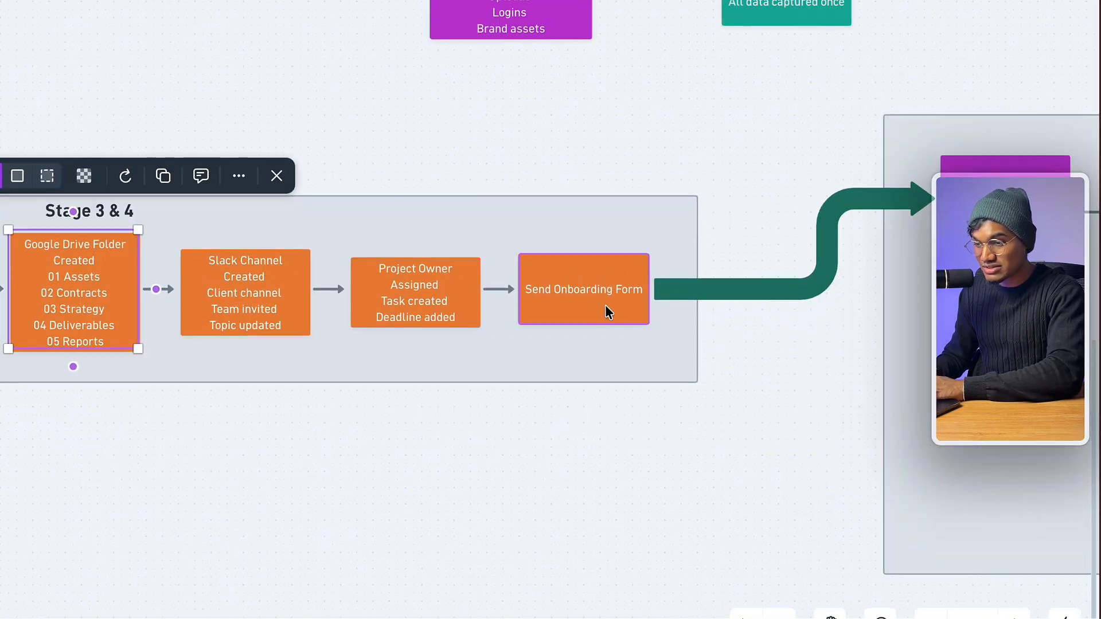
scroll(604, 304, "right", 5)
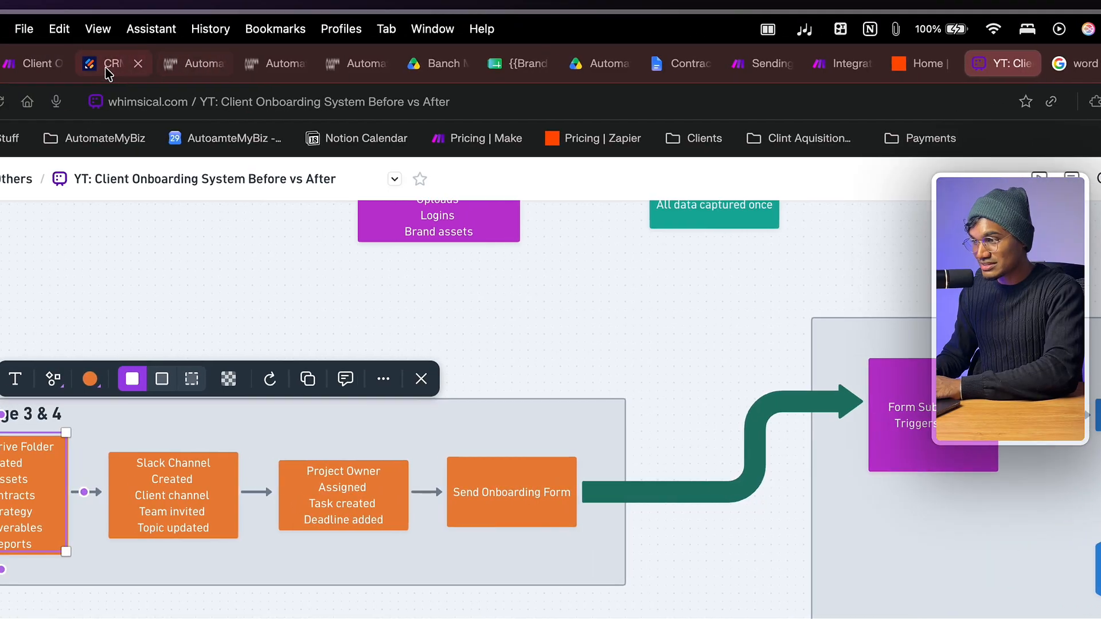
left_click(107, 73)
- Reveal the onboarding form's full web address in the address bar
scroll(475, 395, "down", 3)
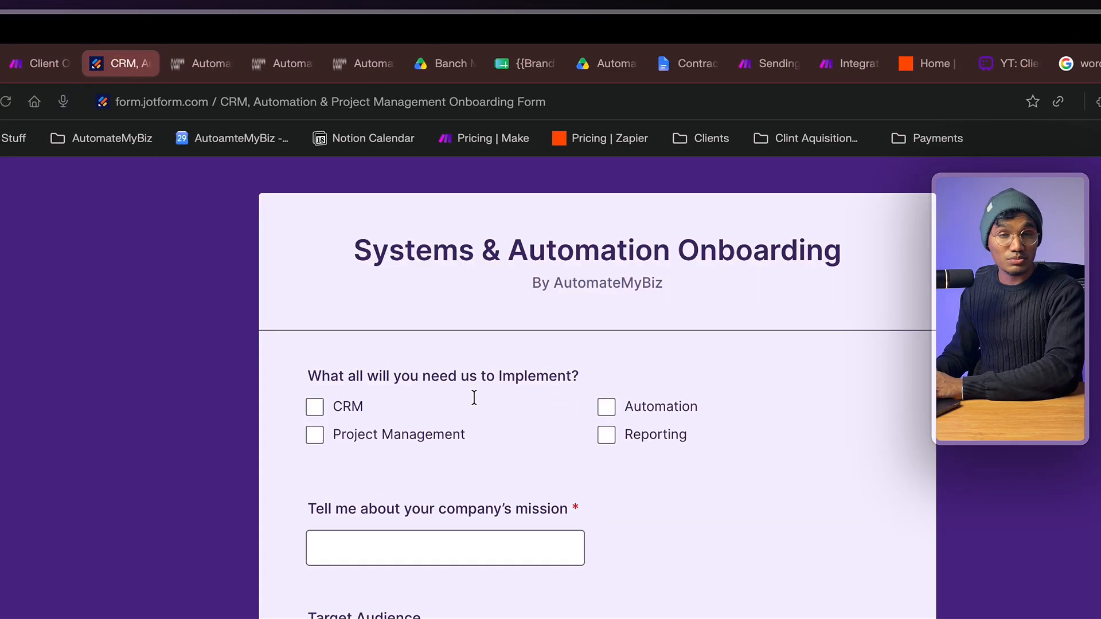
scroll(516, 398, "up", 3)
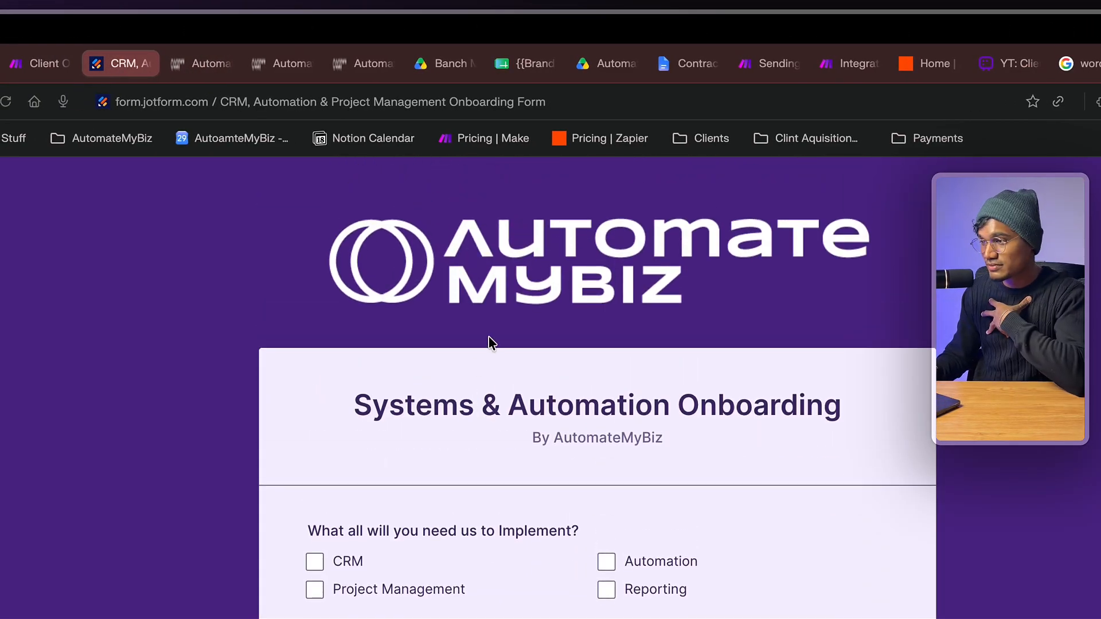
left_click(254, 108)
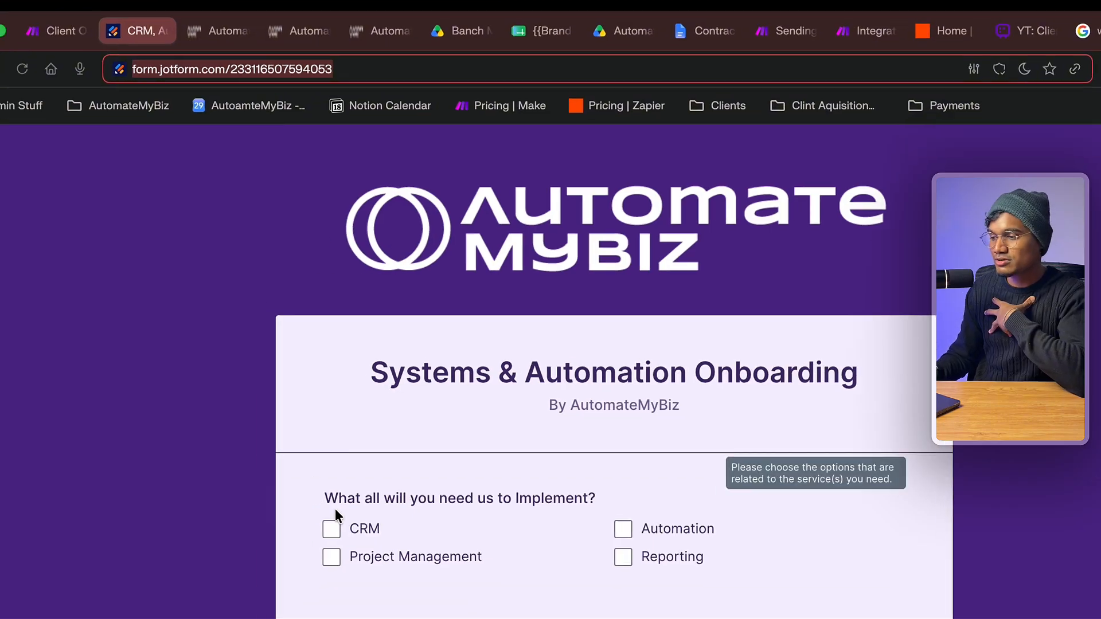
scroll(318, 543, "down", 2)
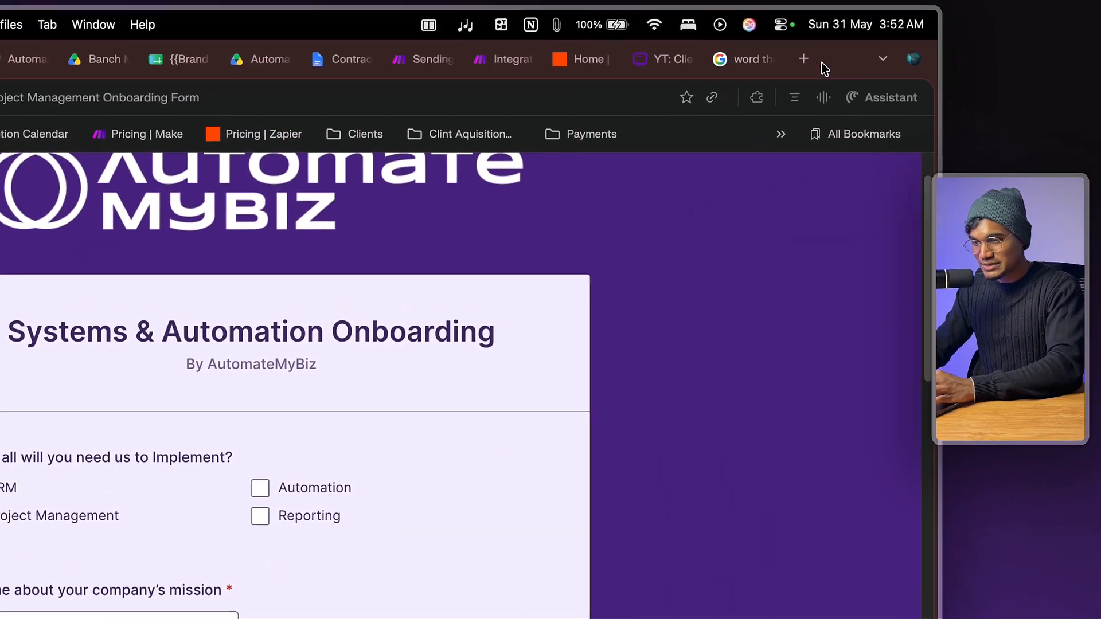
- Load jotform.com in a new tab, start creating a new Form, and dismiss the 5-form limit notice
left_click(801, 65)
type("jotform.com")
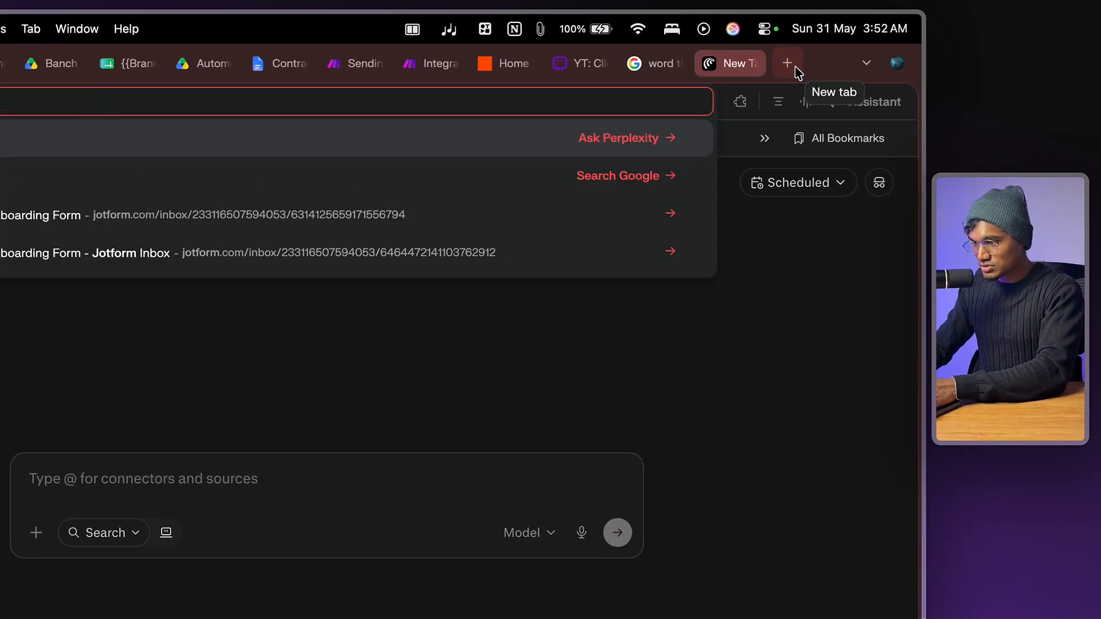
key("Return")
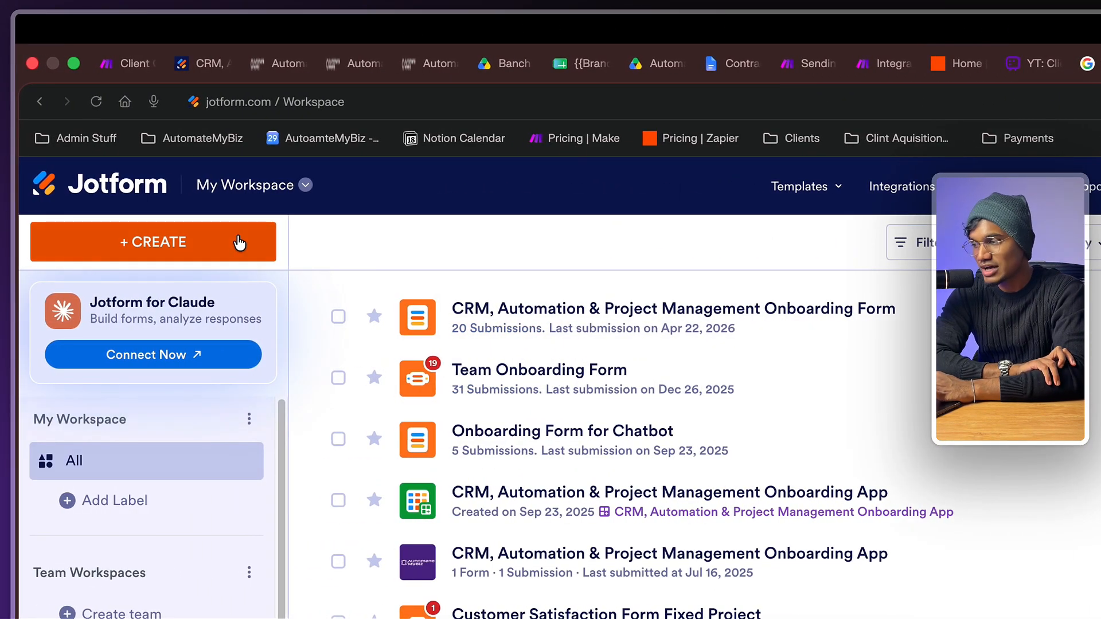
left_click(240, 243)
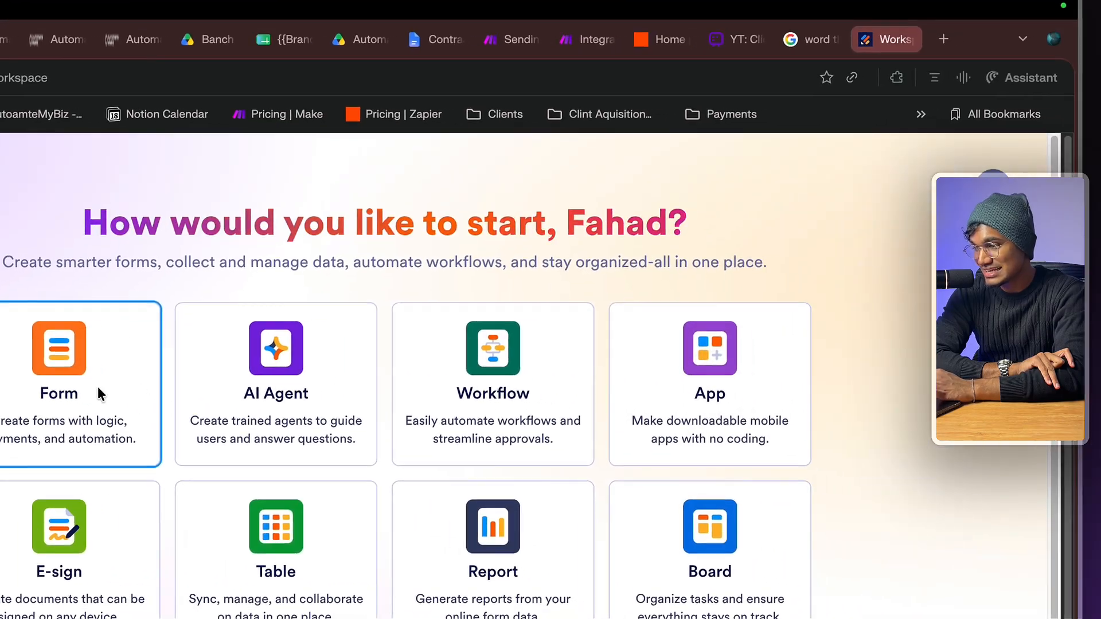
left_click(410, 384)
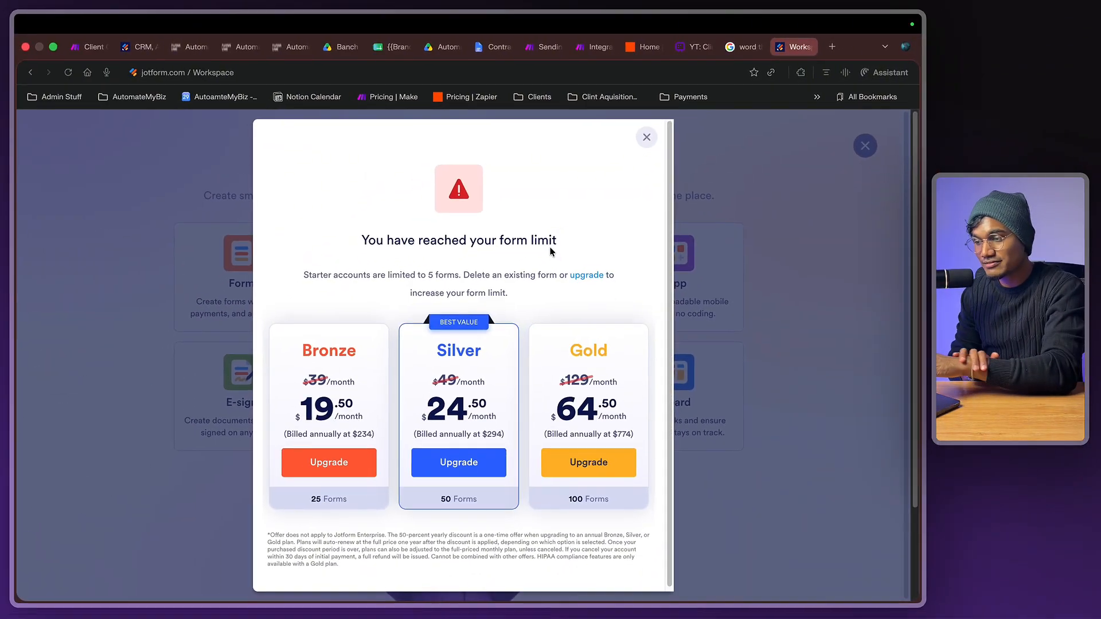
left_click(646, 137)
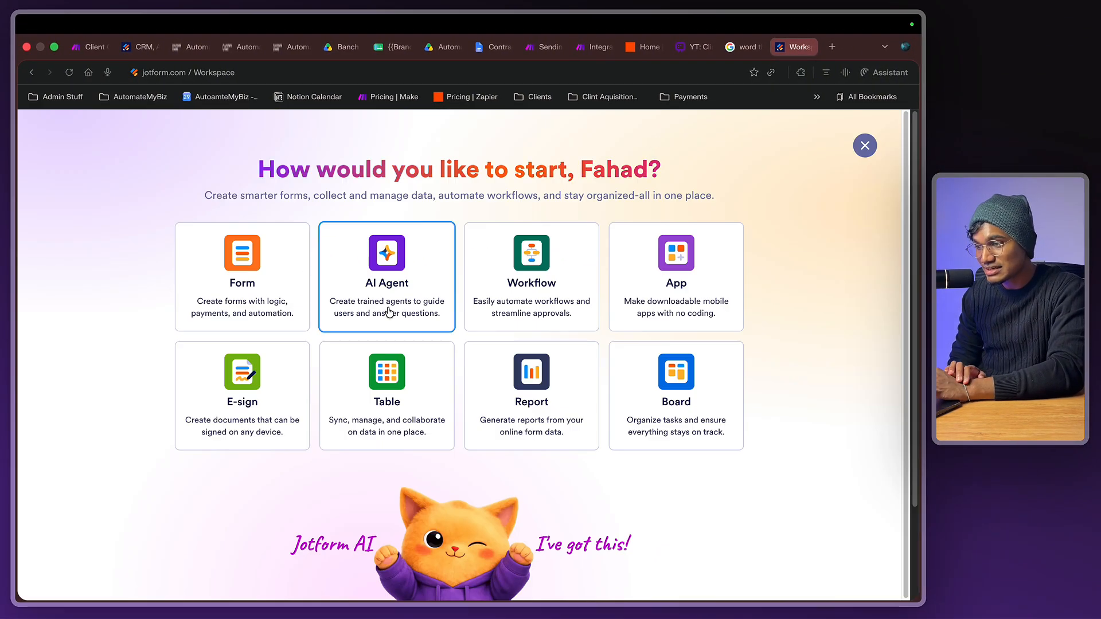
- Back on the onboarding form, tick Automation as a service to implement
left_click(140, 46)
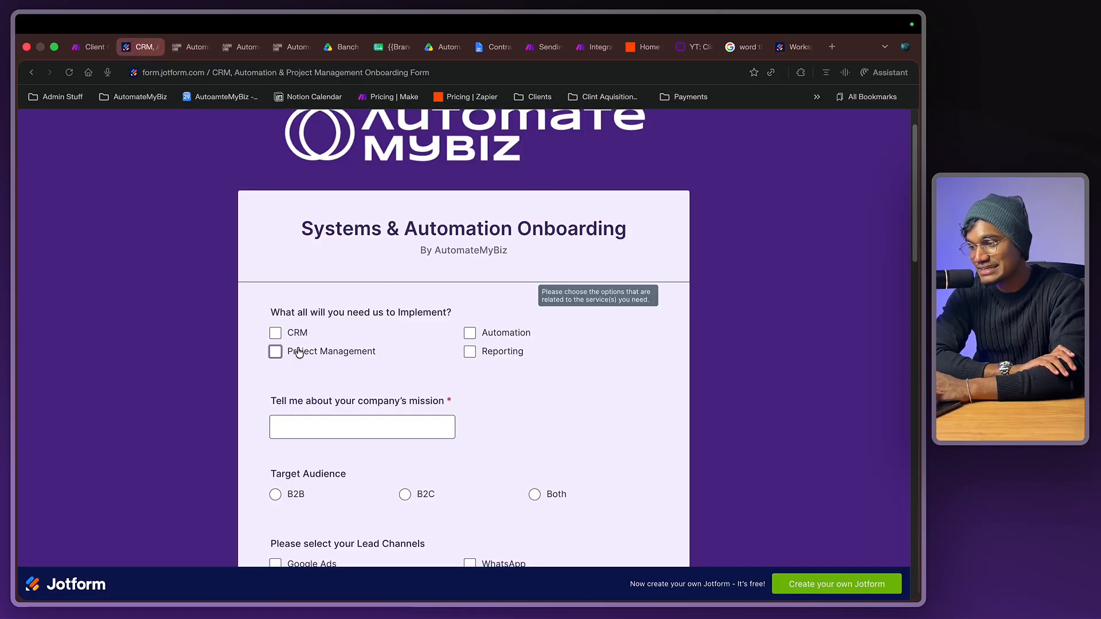
left_click(493, 338)
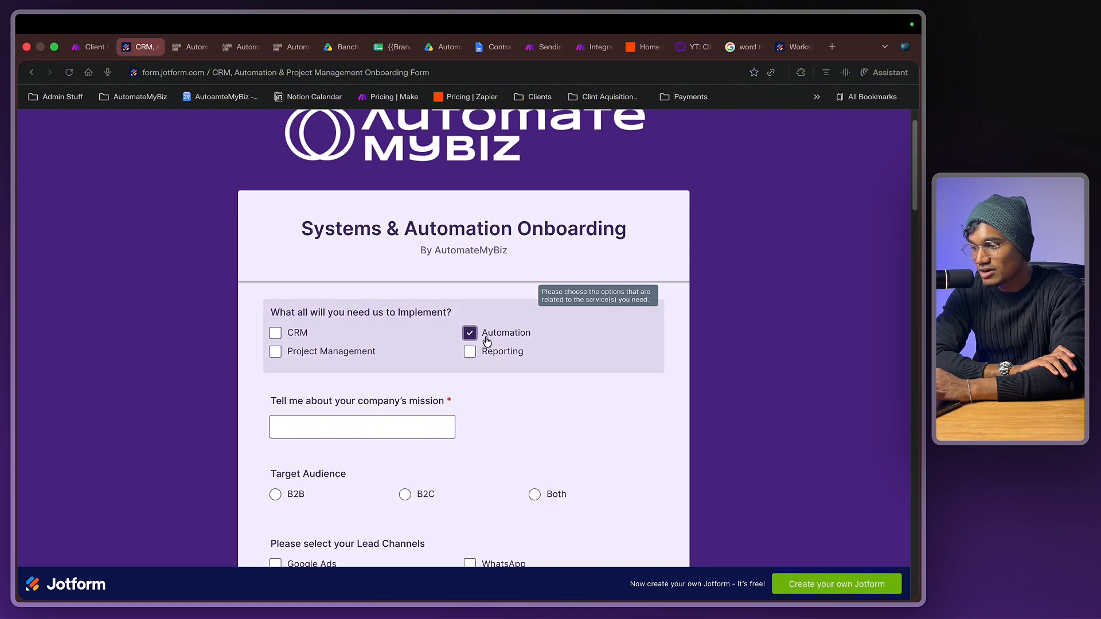
scroll(504, 364, "down", 15)
scroll(504, 367, "down", 3)
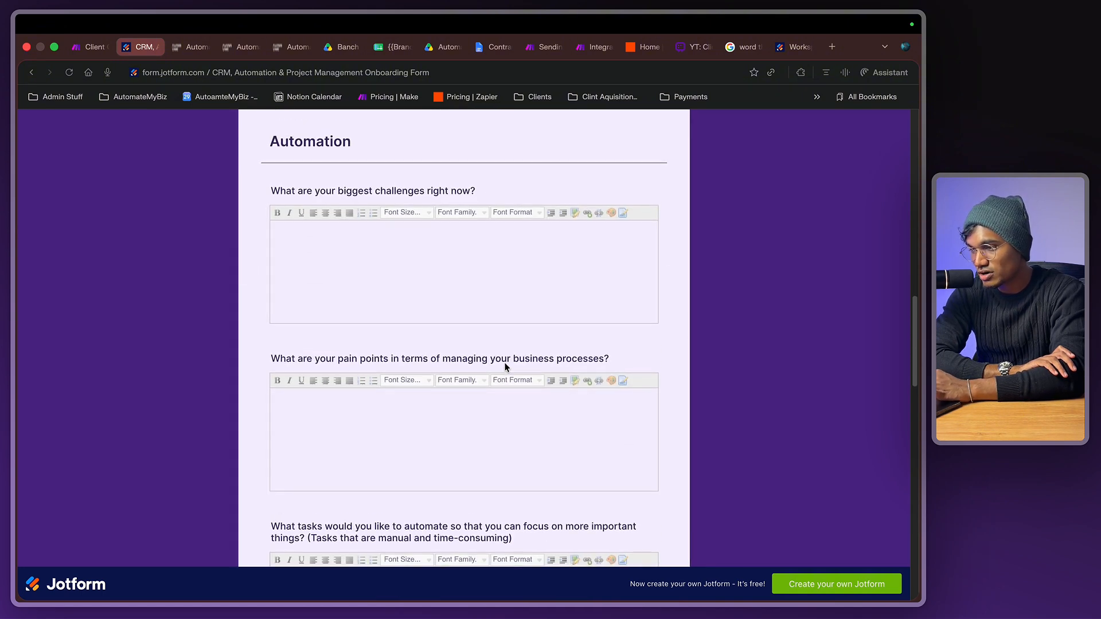
scroll(504, 366, "up", 1)
- Highlight the Automation questions on tasks to automate, error-prone tasks, and the Leads heading
left_click(449, 232)
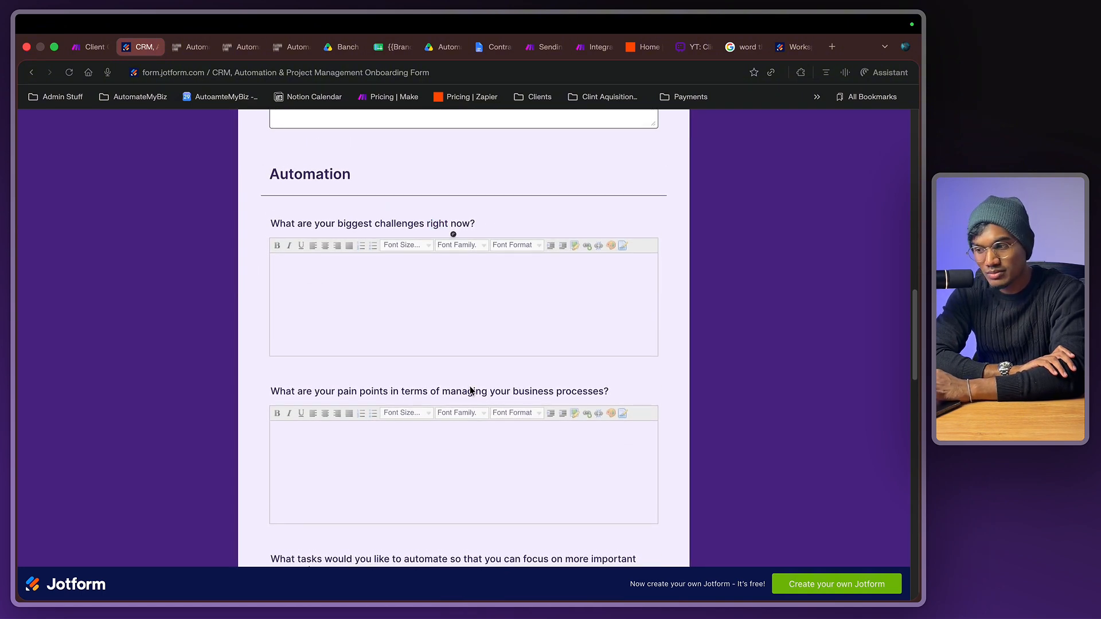
double_click(465, 391)
scroll(467, 390, "down", 3)
triple_click(470, 391)
scroll(468, 392, "down", 3)
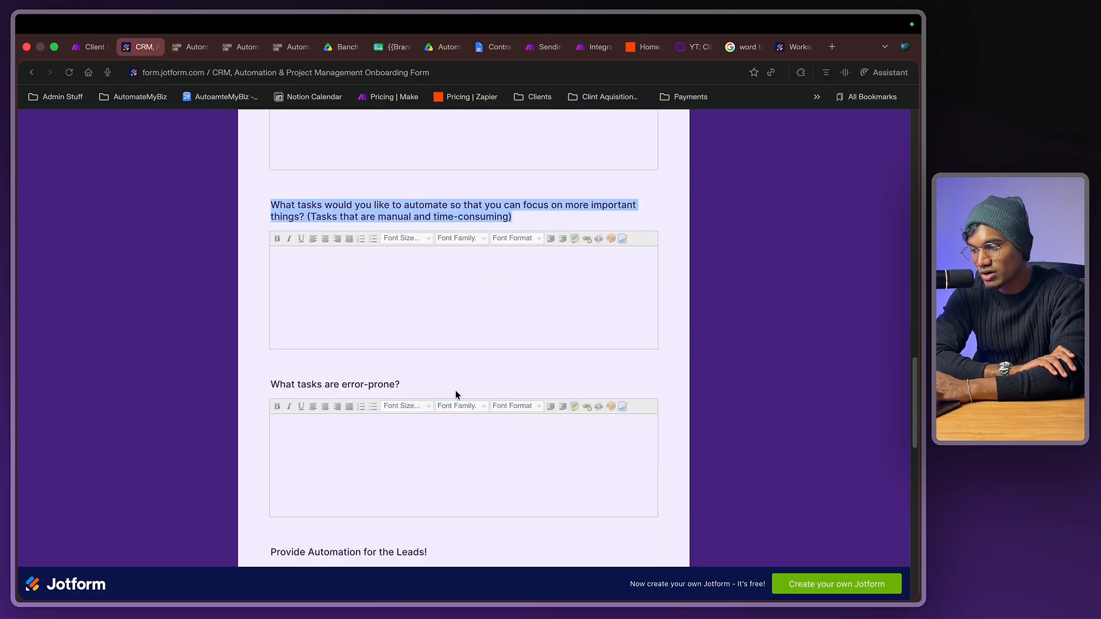
left_click(364, 385)
triple_click(364, 386)
scroll(364, 384, "down", 2)
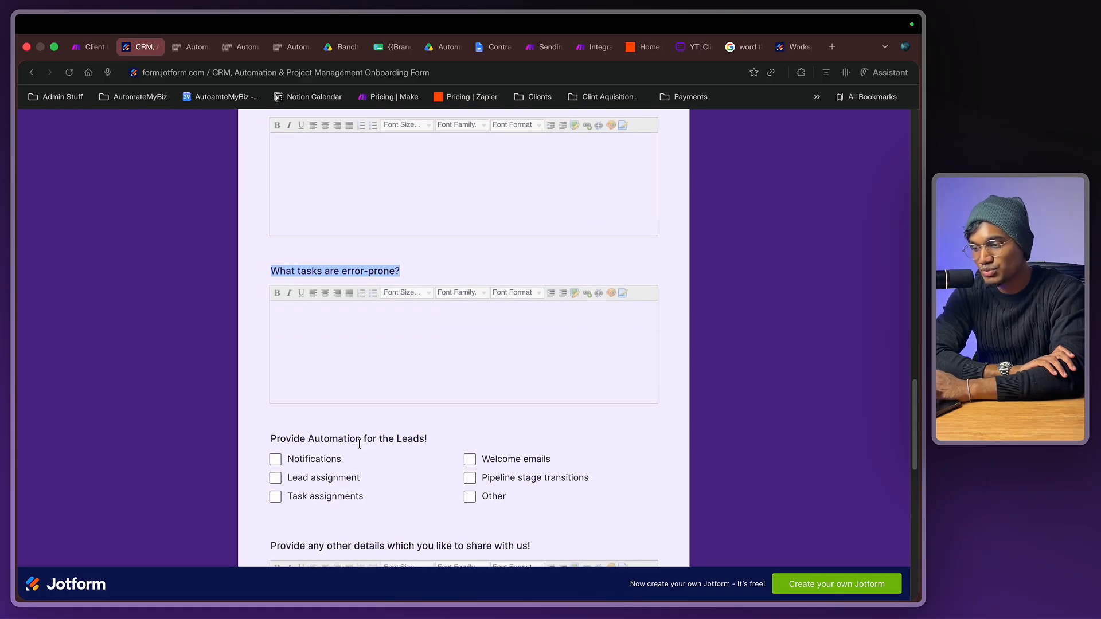
left_click(359, 443)
triple_click(358, 443)
- Highlight the other-details question and scroll down to the Company Email field
scroll(360, 424, "down", 3)
left_click(361, 354)
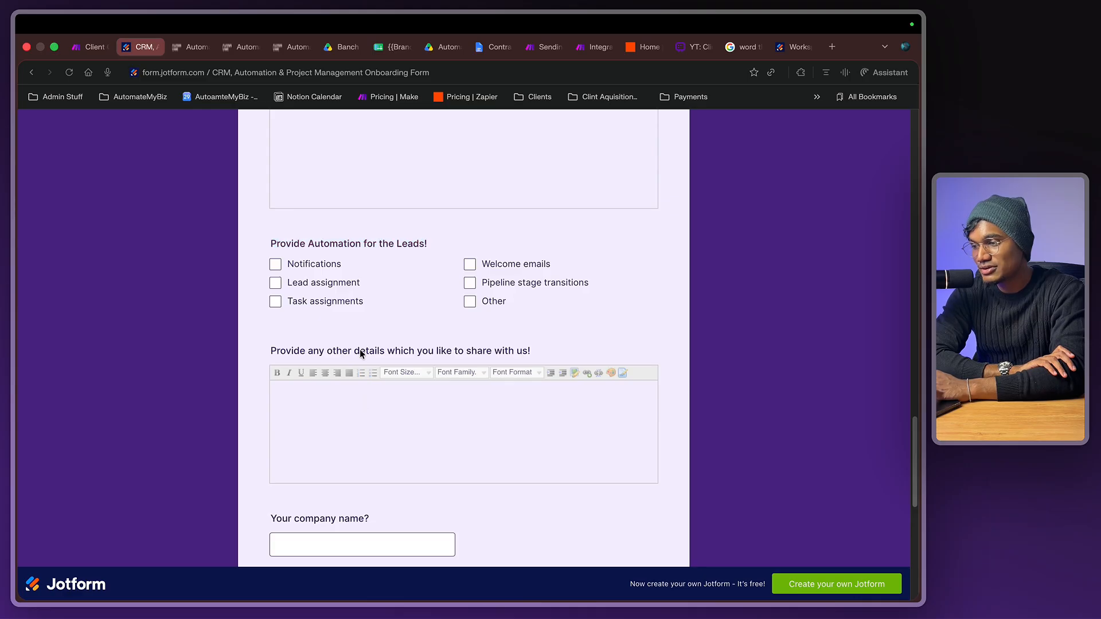
triple_click(361, 354)
scroll(367, 332, "down", 5)
left_click(352, 436)
scroll(352, 435, "down", 5)
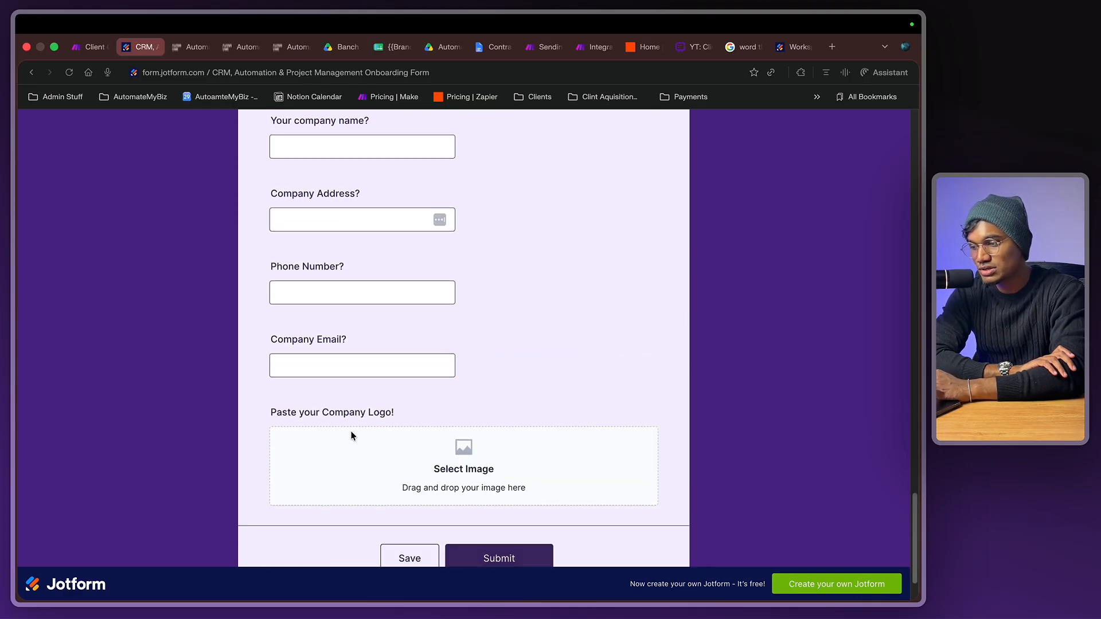
left_click(384, 354)
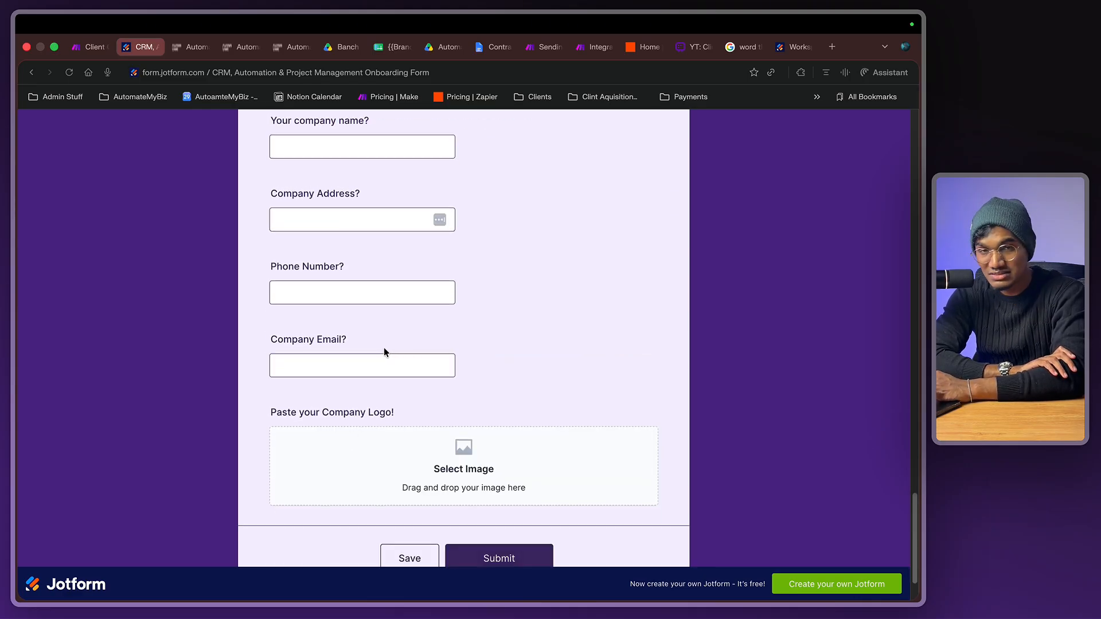
scroll(384, 352, "up", 5)
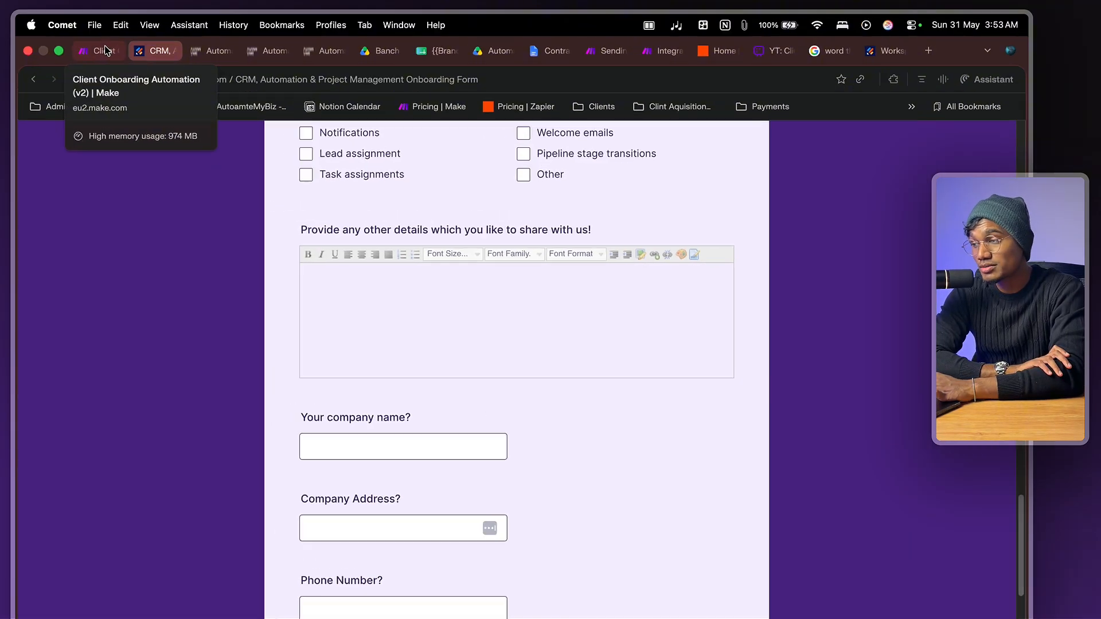
- Return to the Whimsical Client Onboarding System board showing Stage 5's document paths
left_click(94, 47)
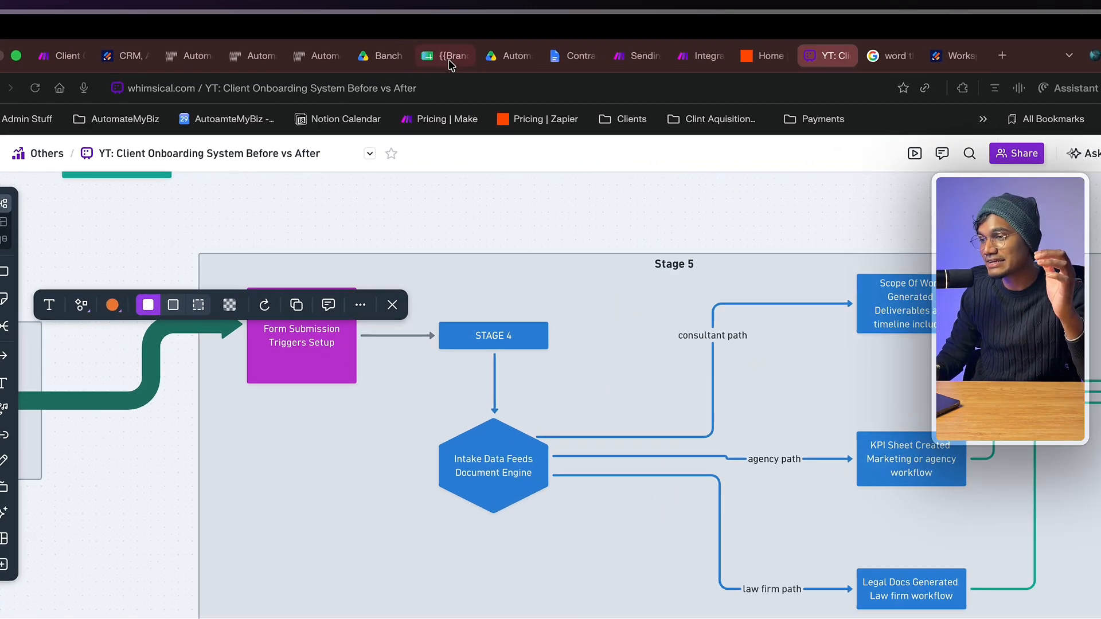
- Scroll through the {{Brand Name}} - BANCH - ONBOARDING METRICS sheet, then go back to the Make scenario
left_click(396, 47)
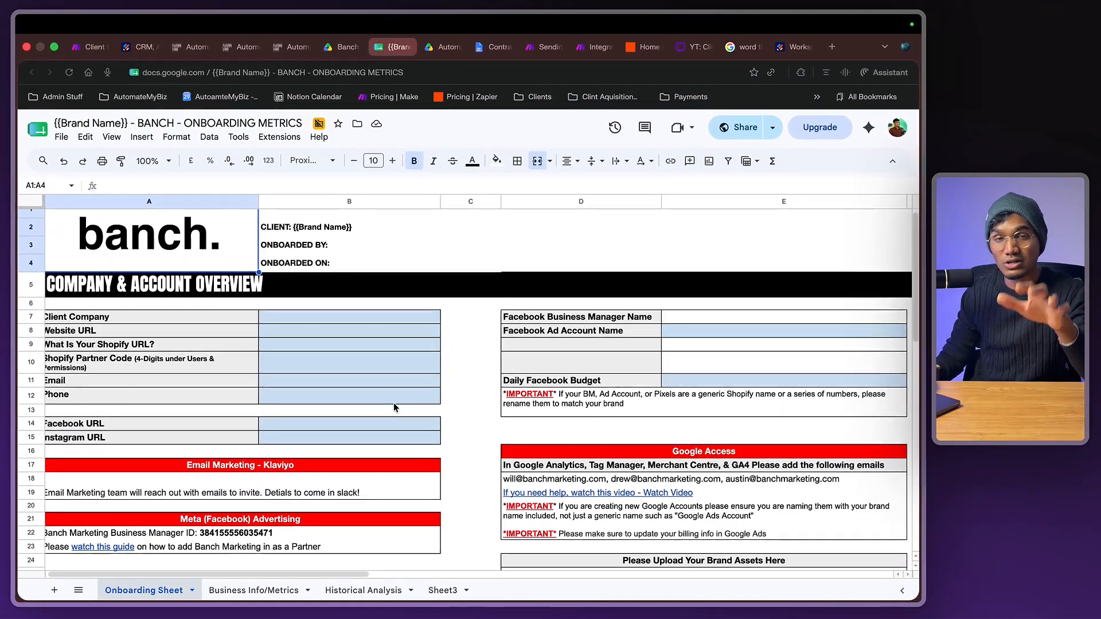
scroll(393, 407, "down", 1)
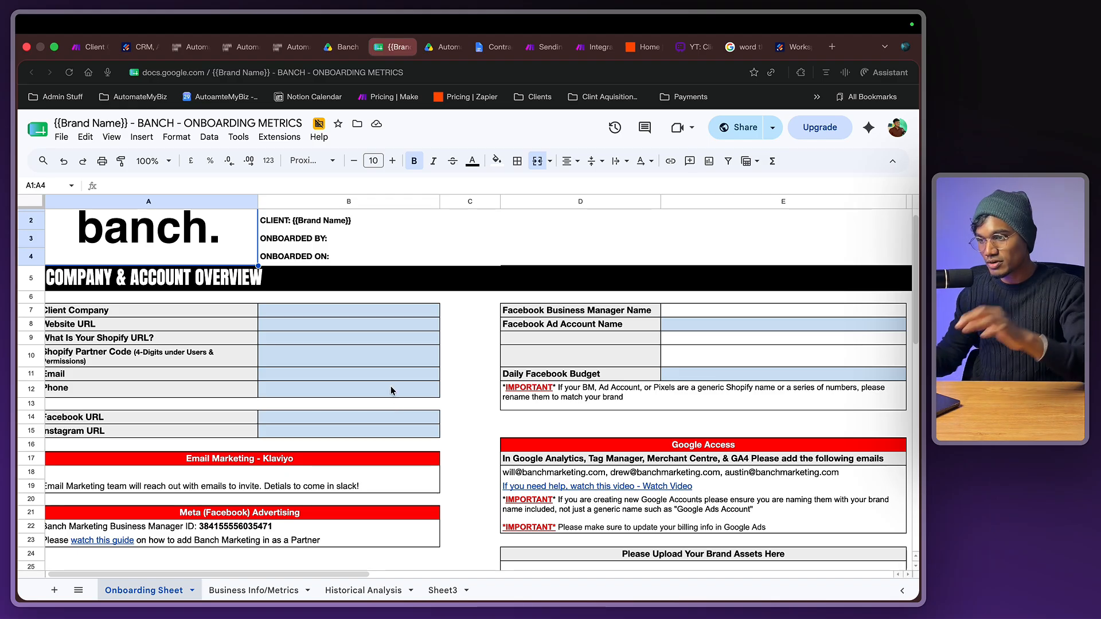
left_click(591, 47)
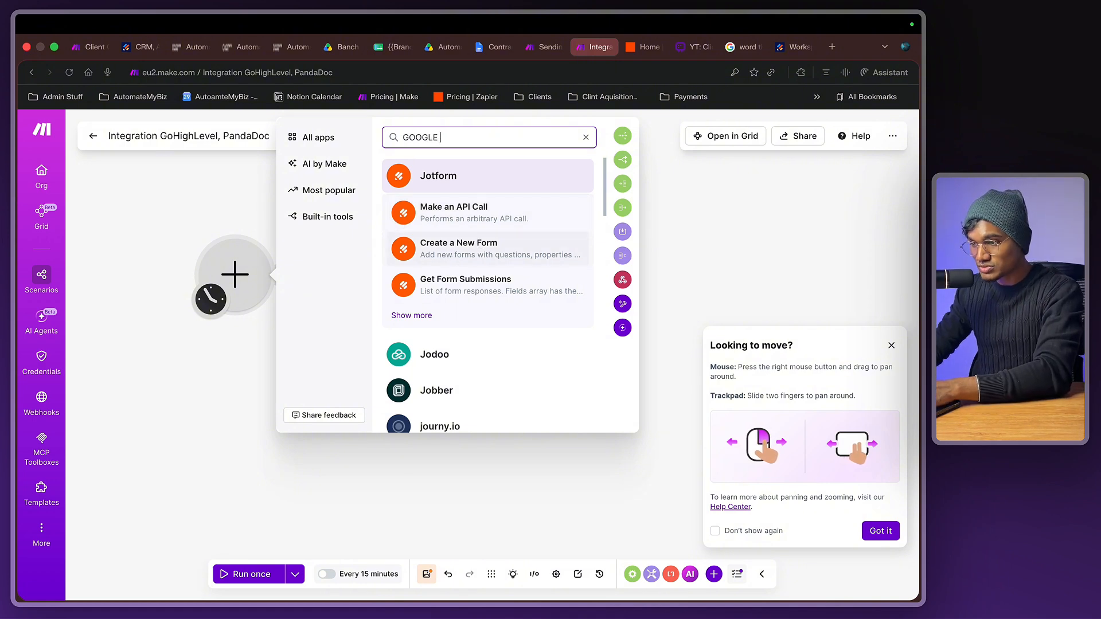
- Add a Google Forms 'Watch Responses' trigger to the scenario
type("F")
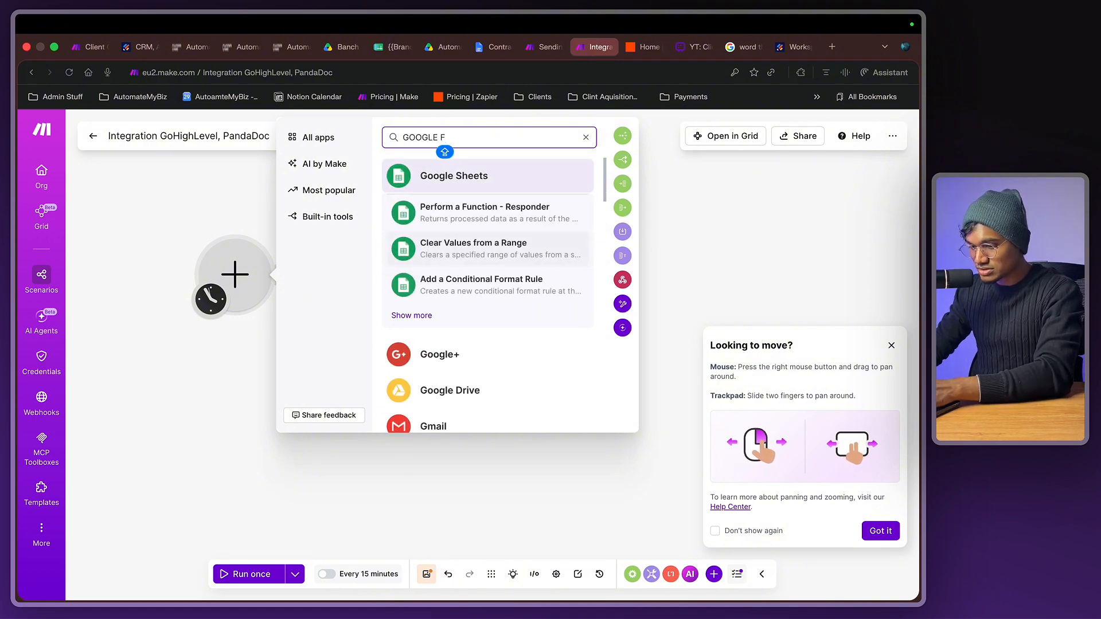
type("ORMS")
scroll(482, 319, "down", 2)
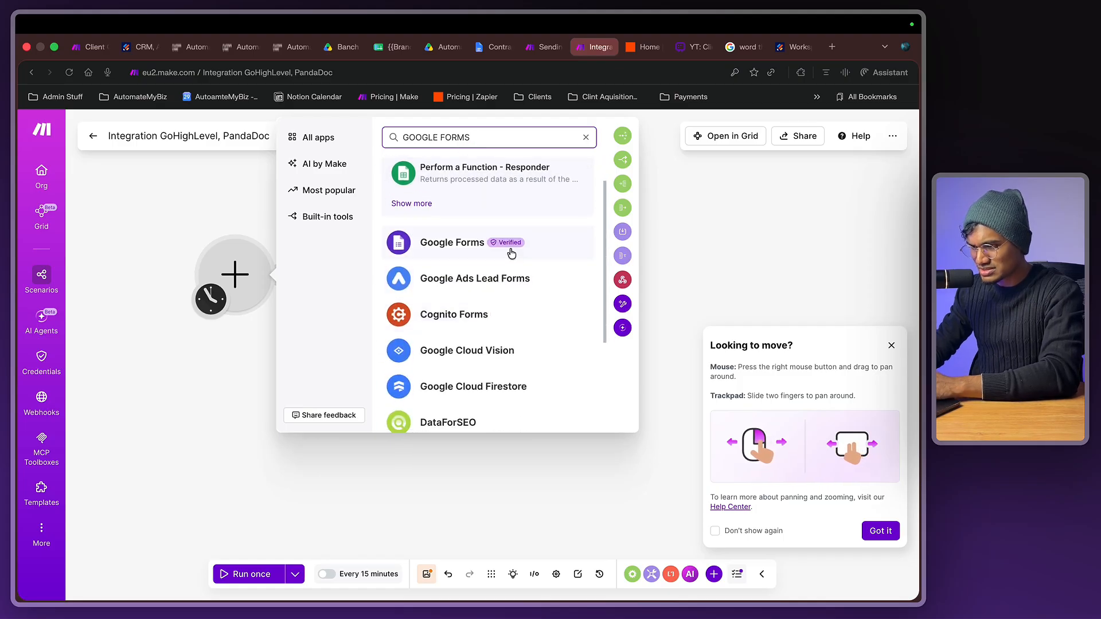
left_click(504, 248)
scroll(367, 344, "down", 3)
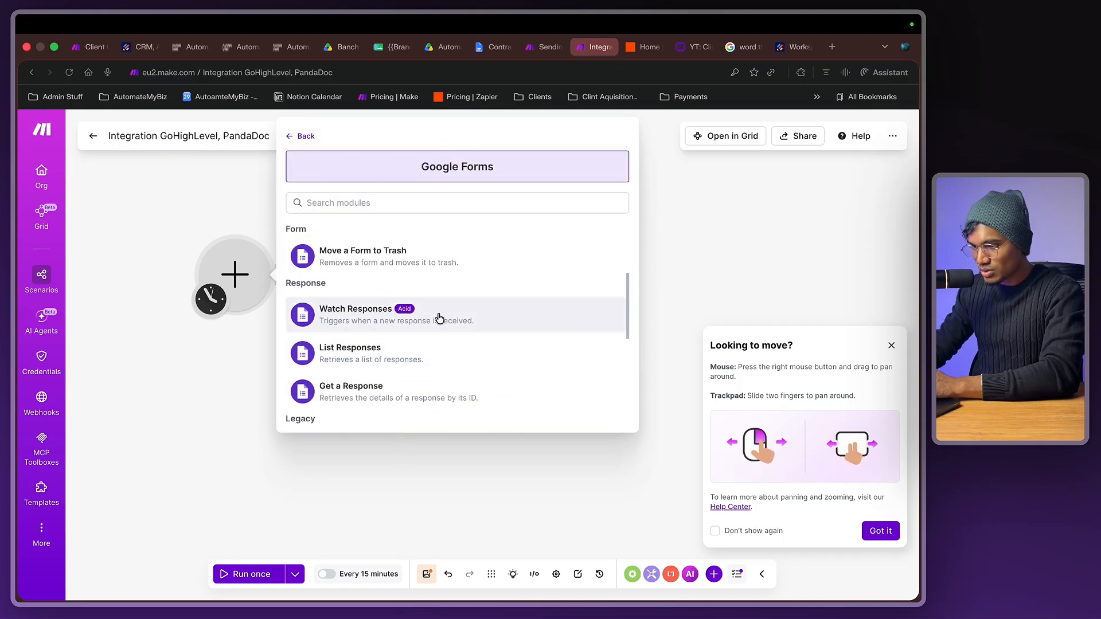
left_click(366, 307)
- Point the trigger at the WAN Shopify Contact Information form and process all existing responses
left_click(416, 288)
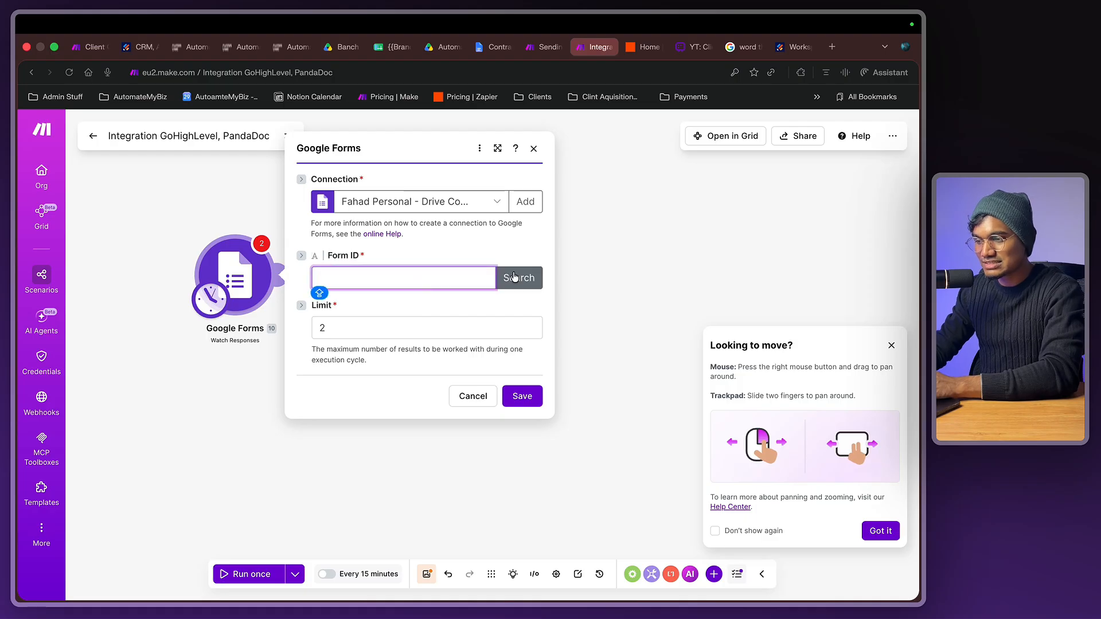
left_click(519, 277)
left_click(891, 345)
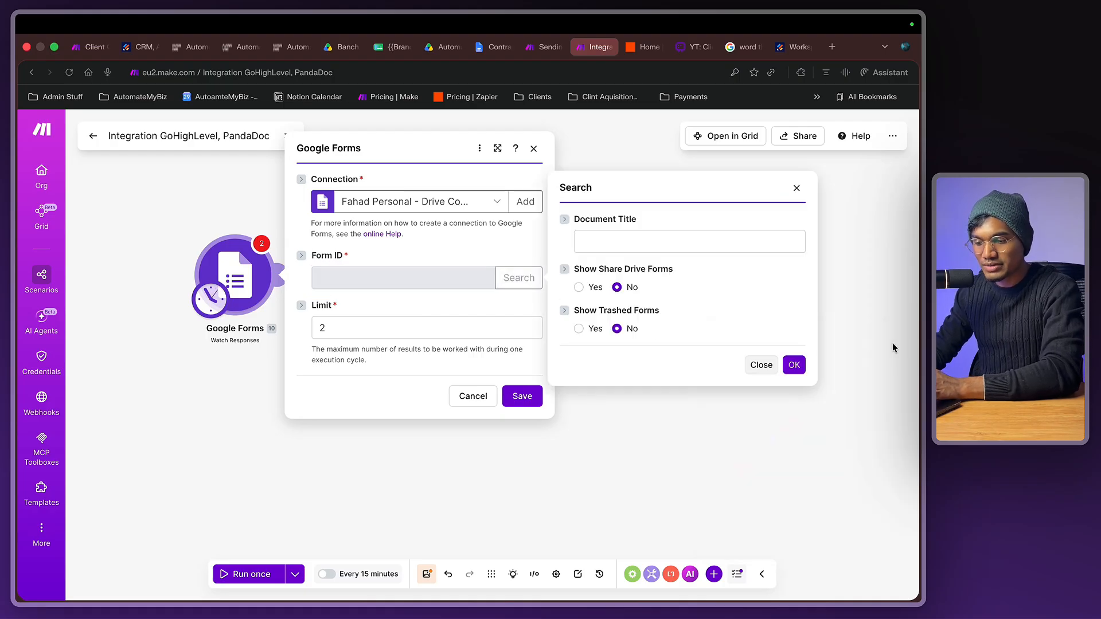
left_click(791, 365)
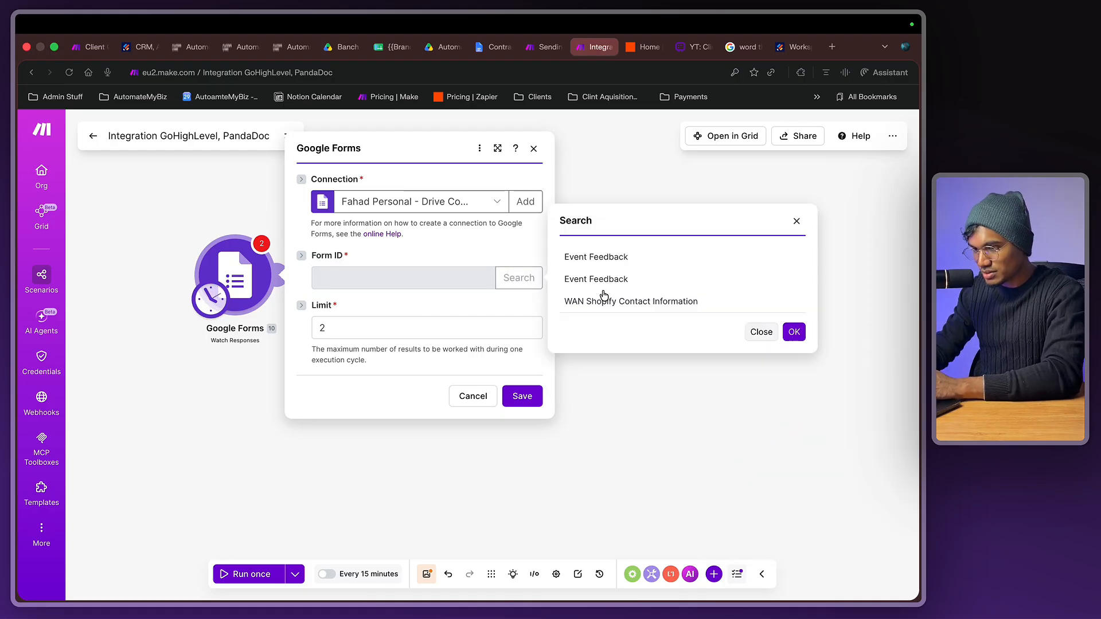
left_click(603, 300)
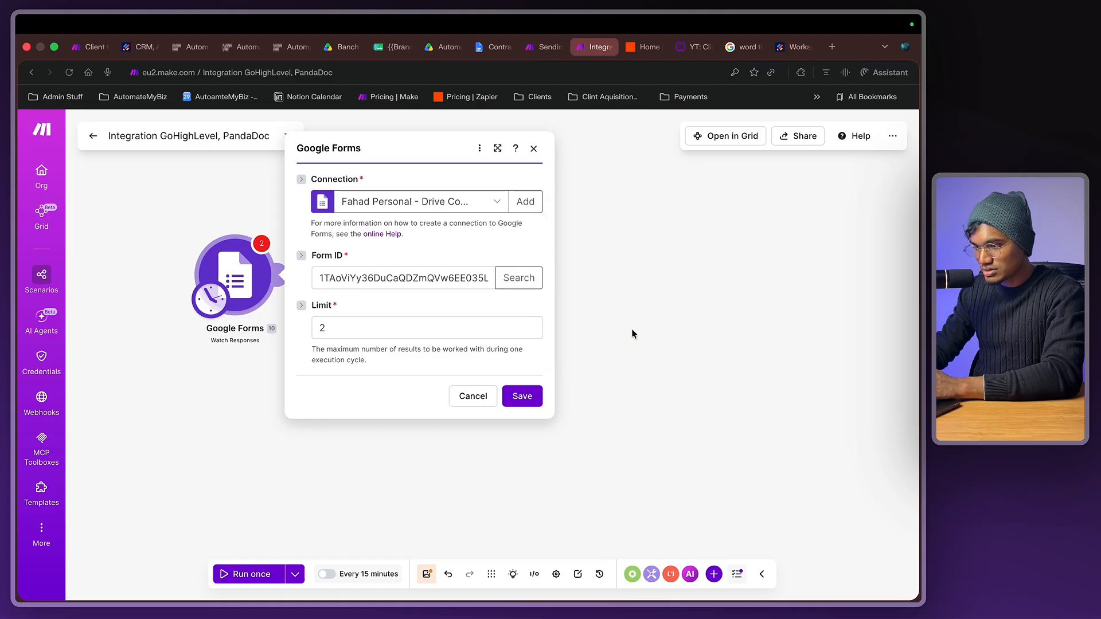
left_click(521, 397)
left_click(309, 314)
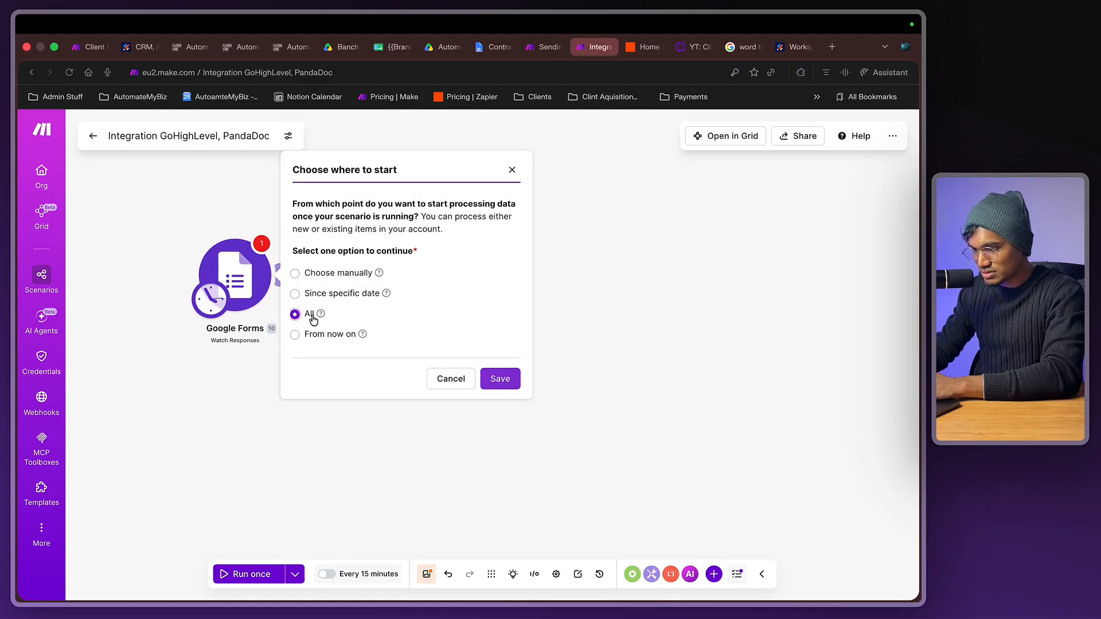
left_click(491, 378)
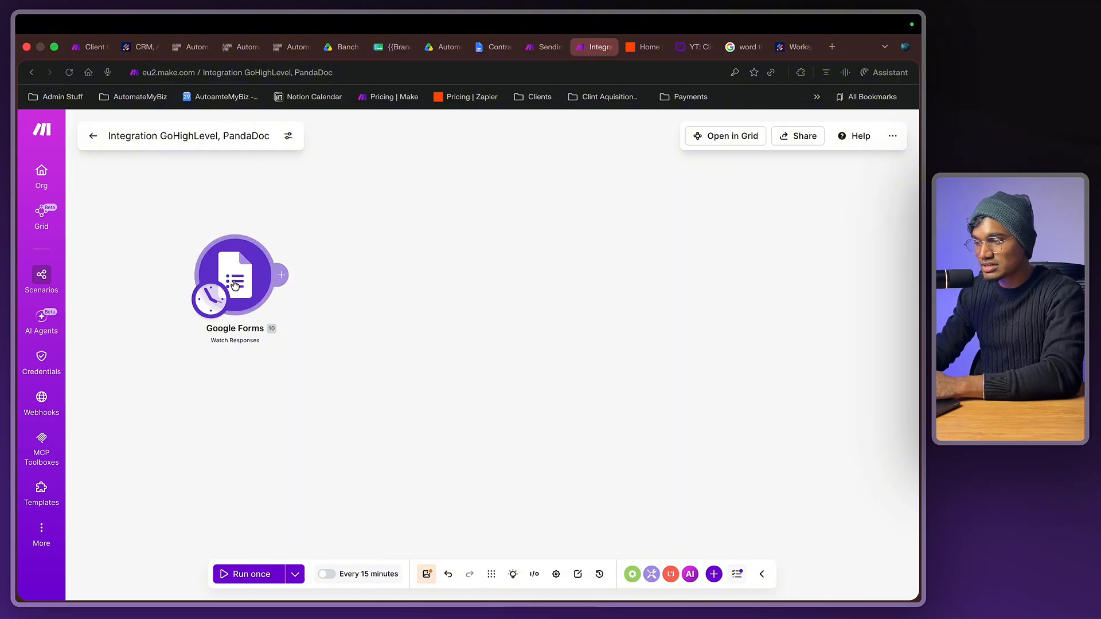
- Add a Google Sheets 'Create a Spreadsheet from a Template' module and review its error message
left_click(395, 286)
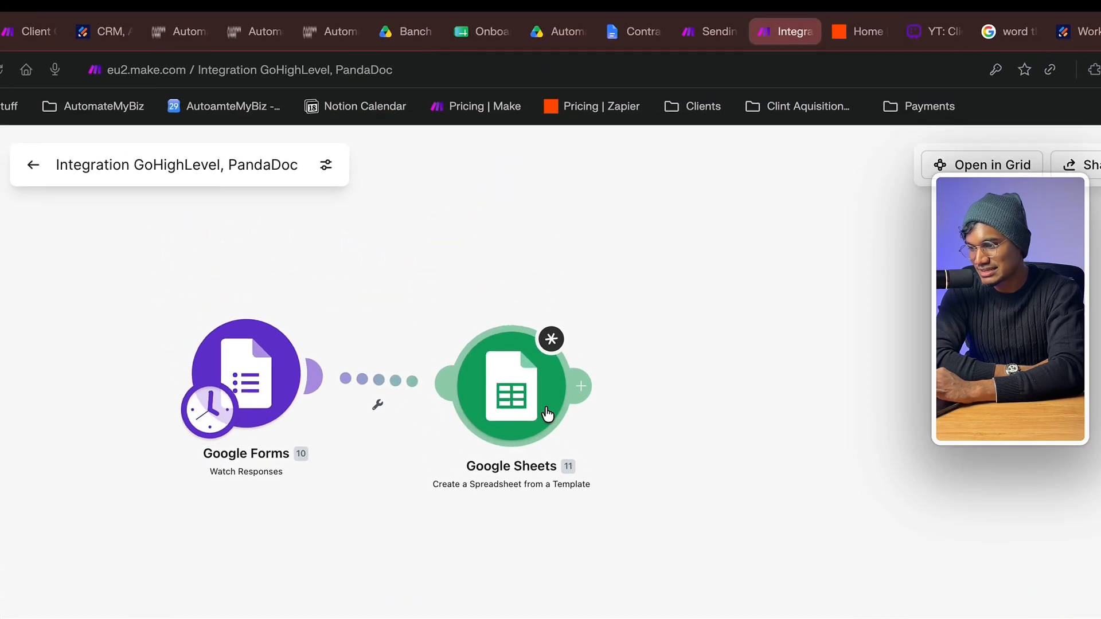
left_click(548, 414)
left_click(546, 574)
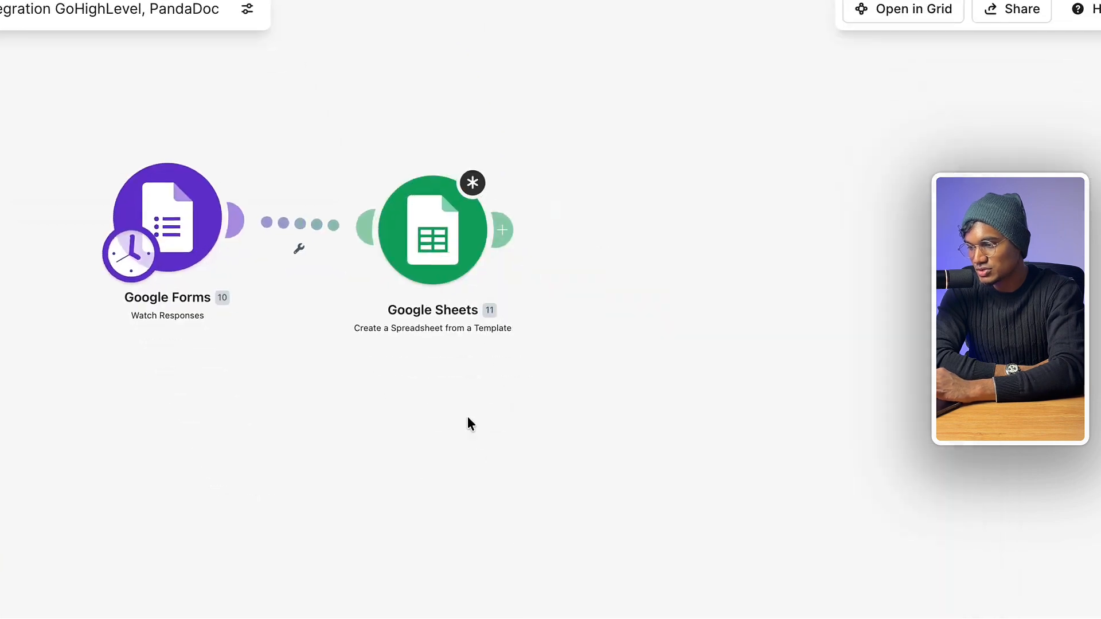
left_click_drag(509, 426, 509, 419)
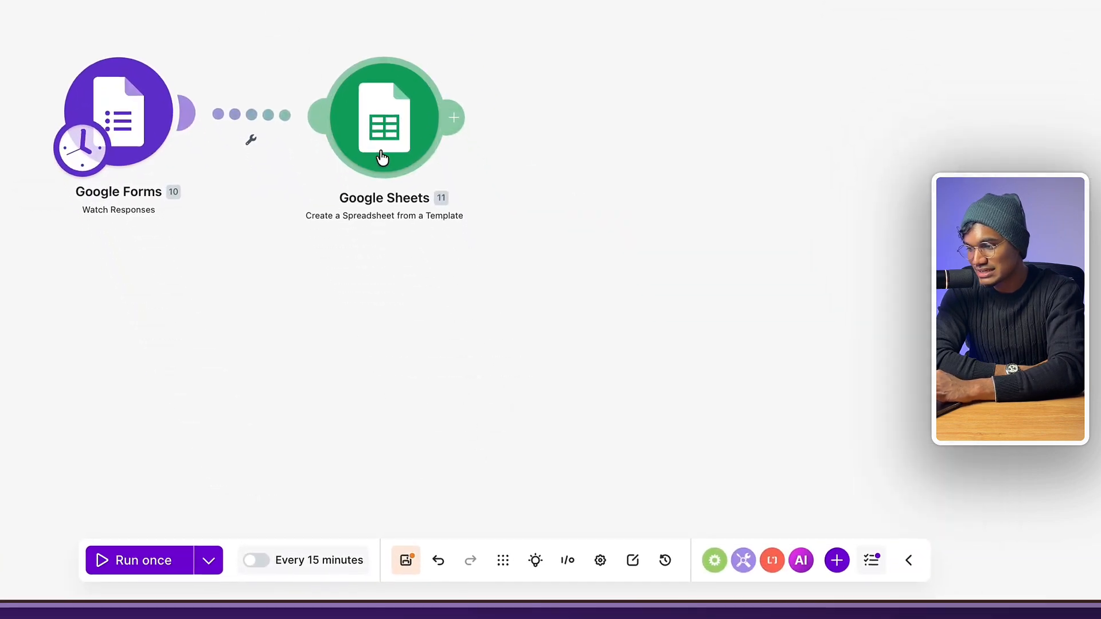
left_click(381, 157)
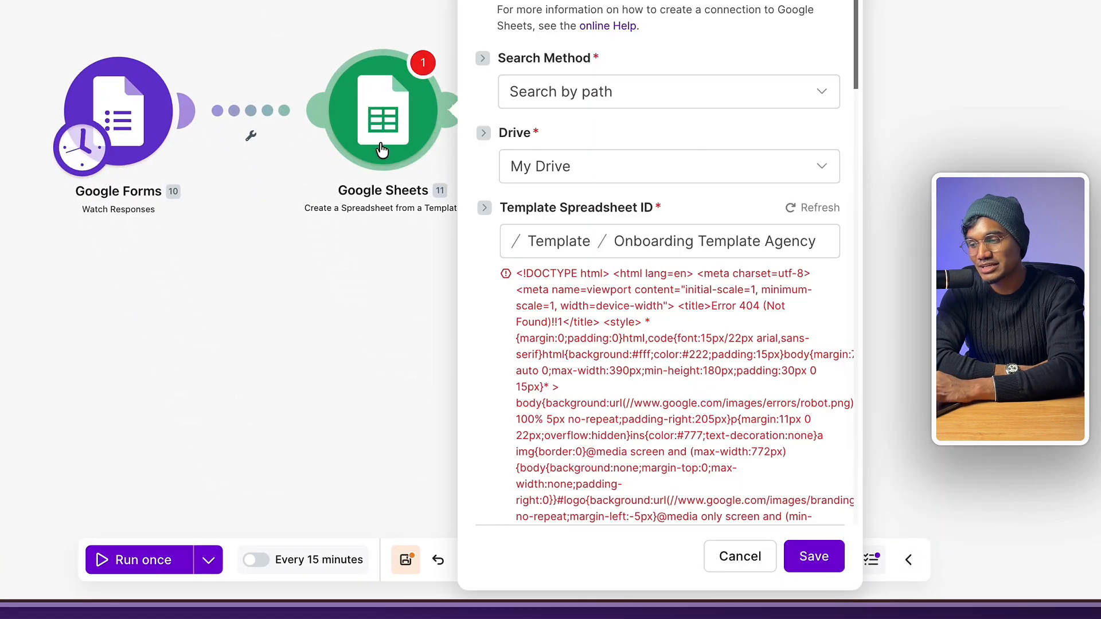
scroll(509, 323, "down", 10)
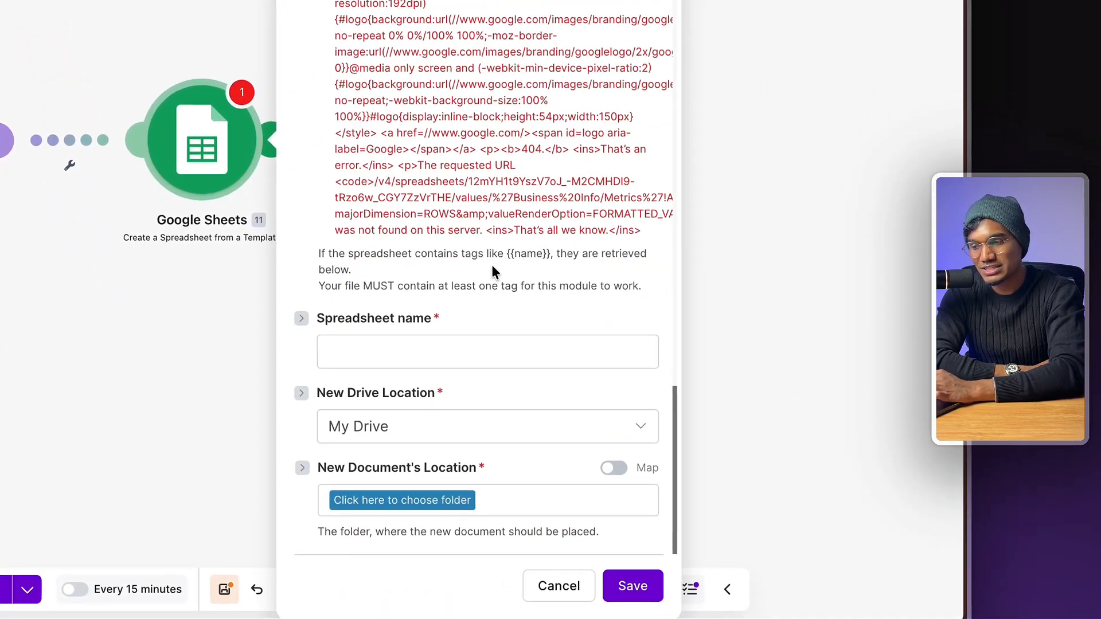
scroll(507, 321, "up", 10)
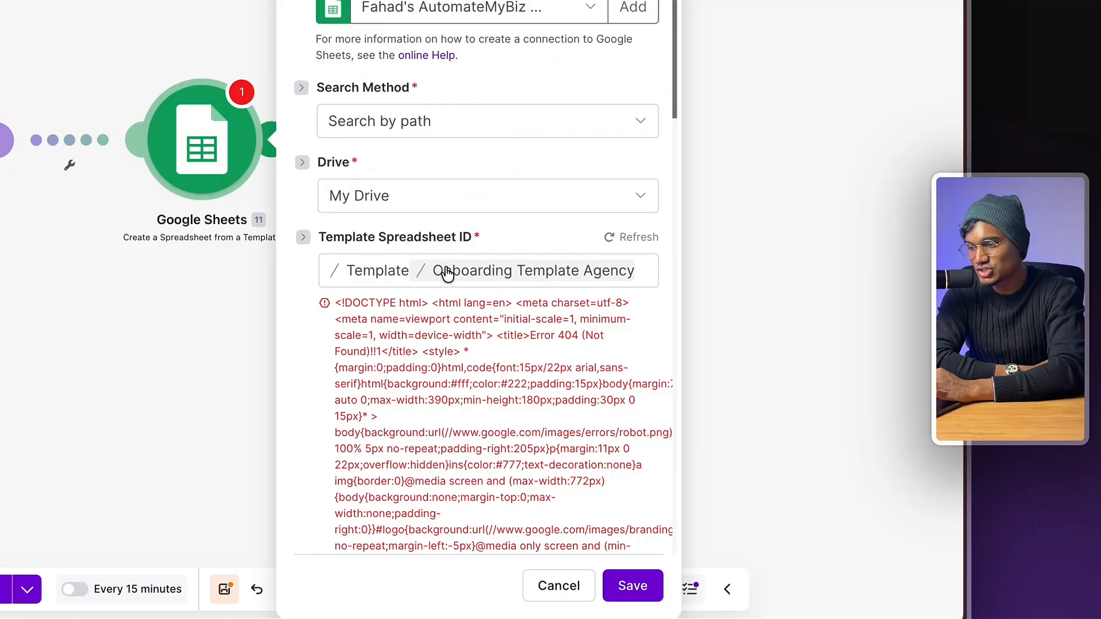
triple_click(383, 351)
triple_click(392, 335)
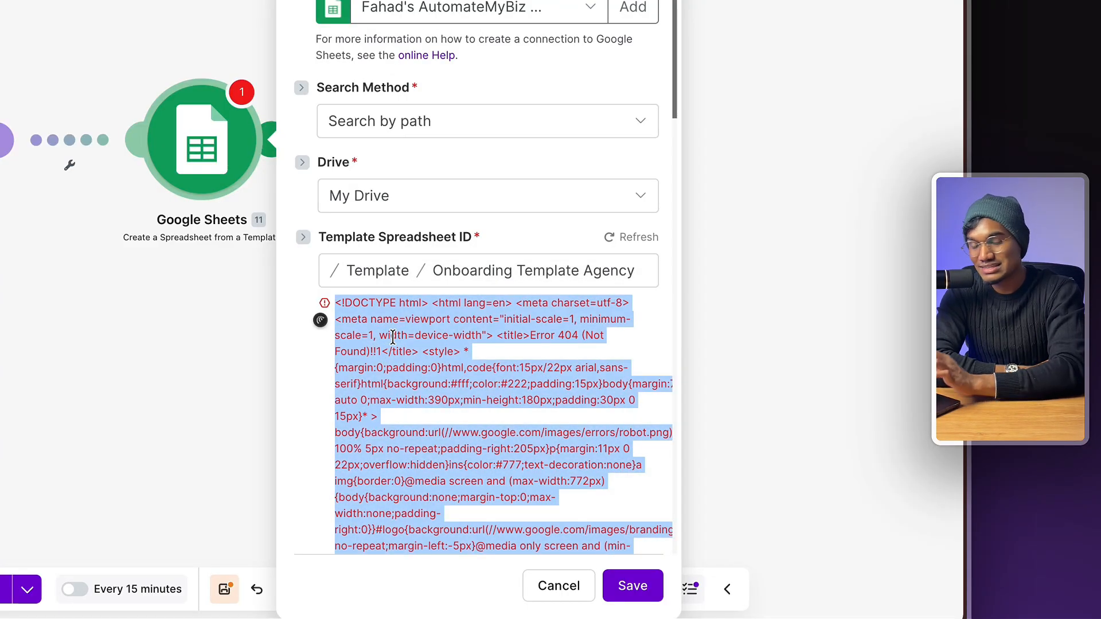
double_click(468, 370)
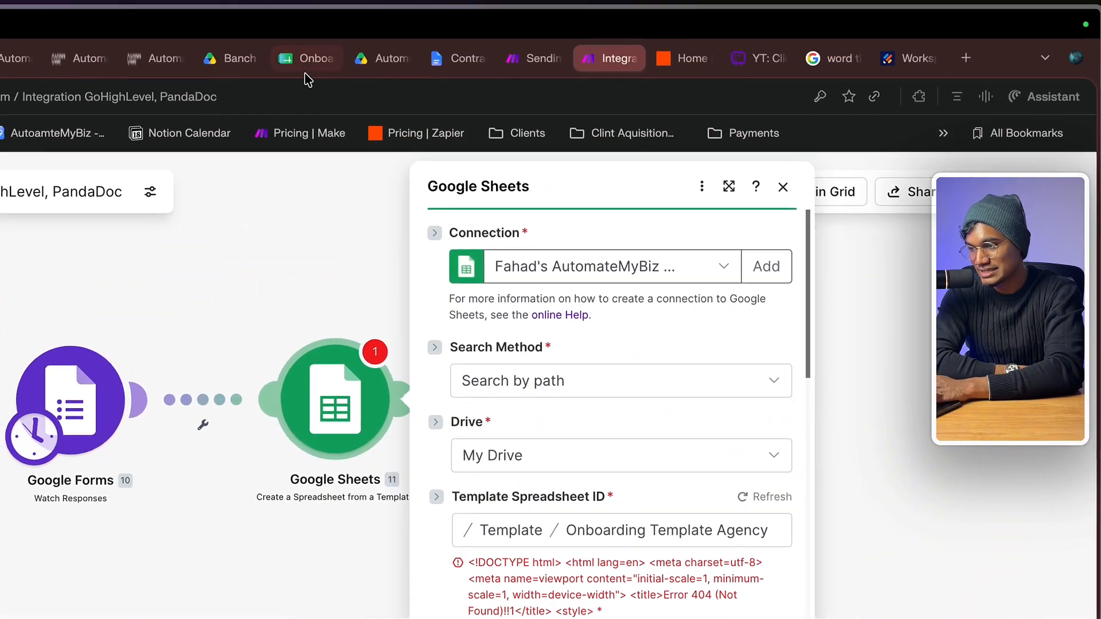
- Check the Onboarding Template Agency spreadsheet in Drive, then add a blank module after Google Sheets
left_click(310, 61)
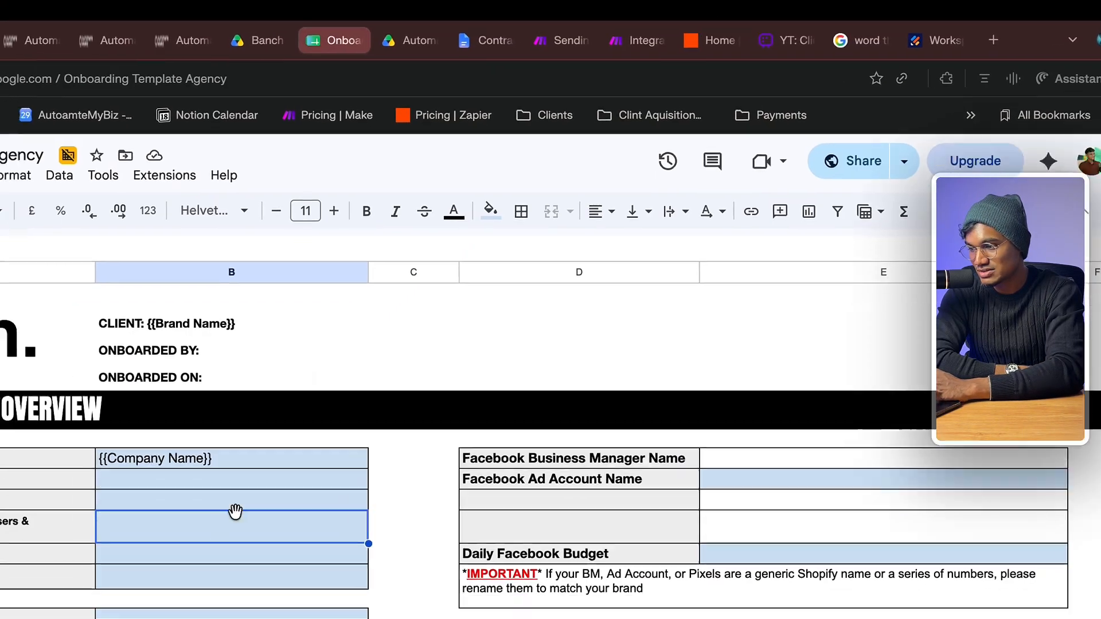
double_click(247, 499)
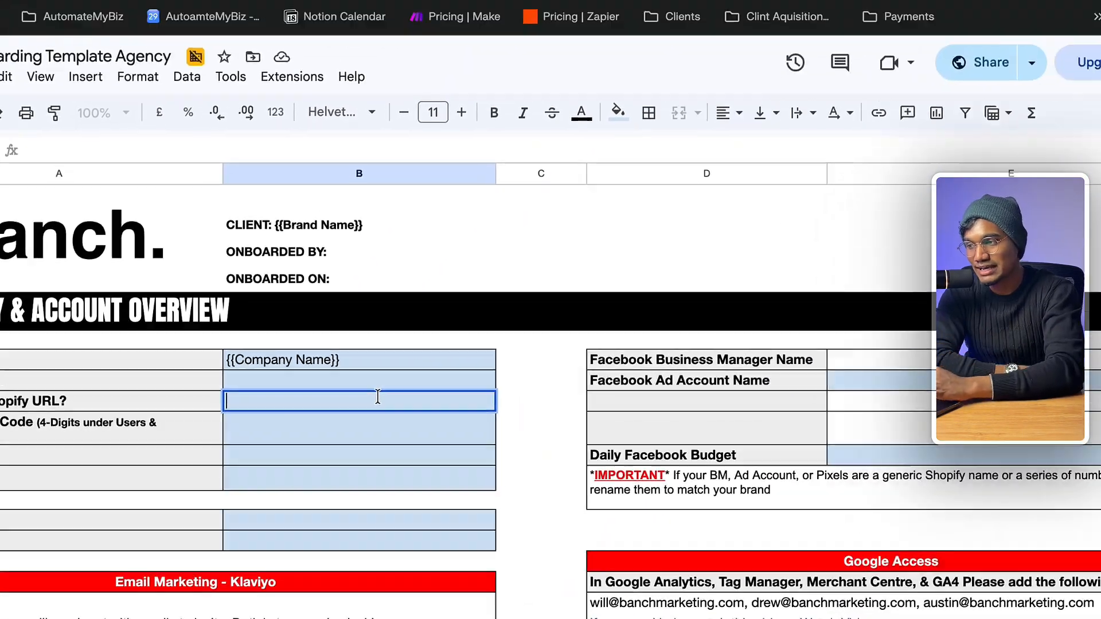
left_click(437, 54)
left_click(747, 60)
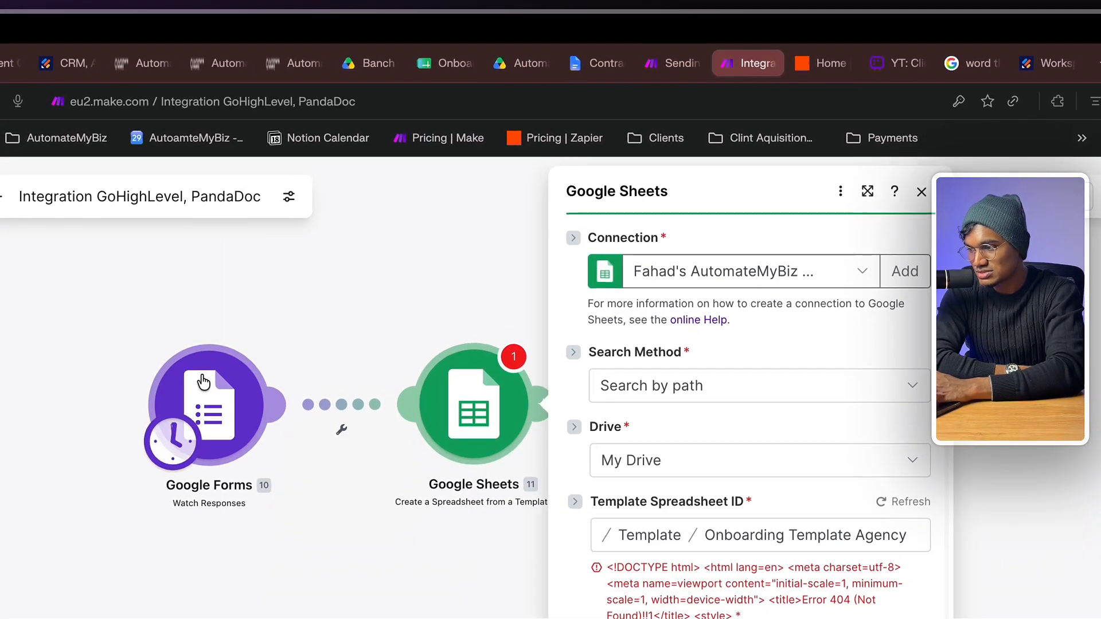
left_click(205, 382)
left_click(189, 328)
left_click(507, 442)
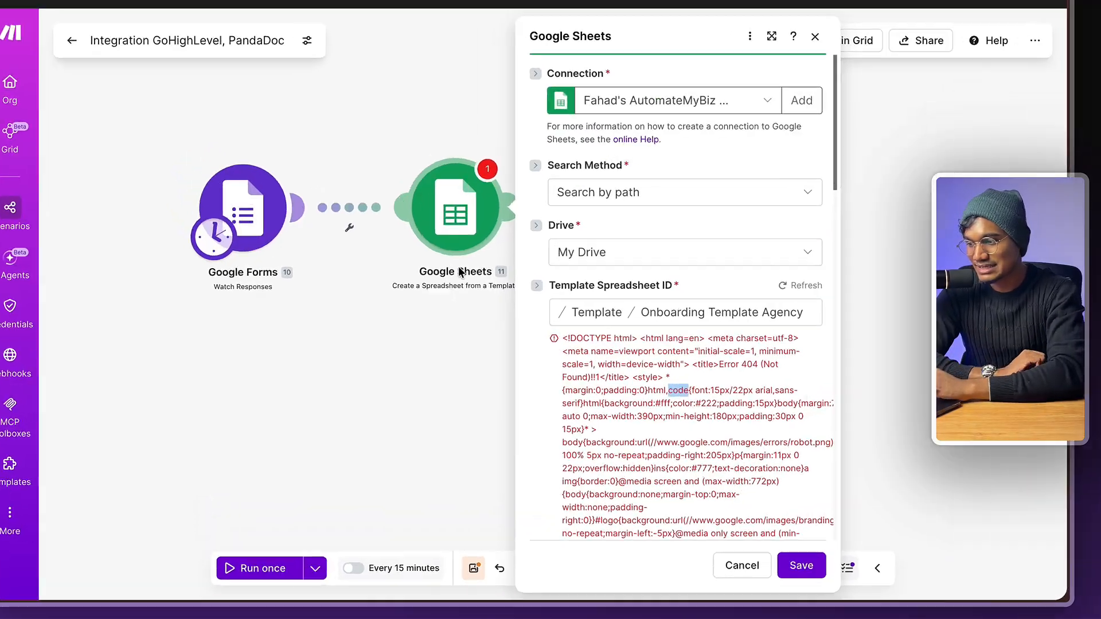
double_click(394, 415)
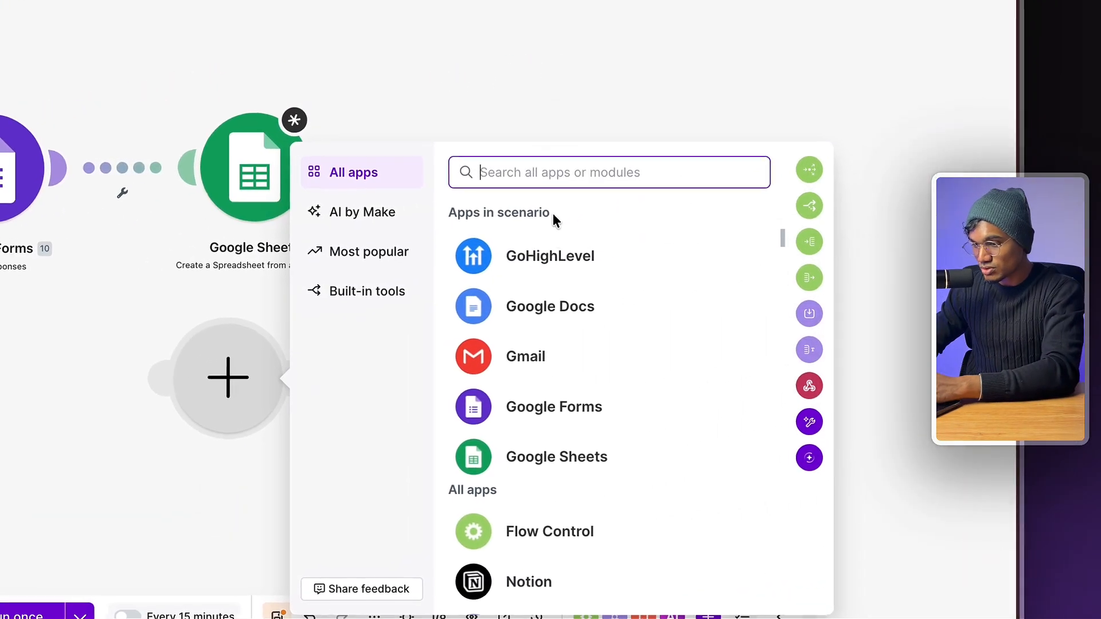
- Add a Google Docs 'Create a Document from a Template' module after Google Sheets
left_click(671, 281)
scroll(624, 345, "down", 2)
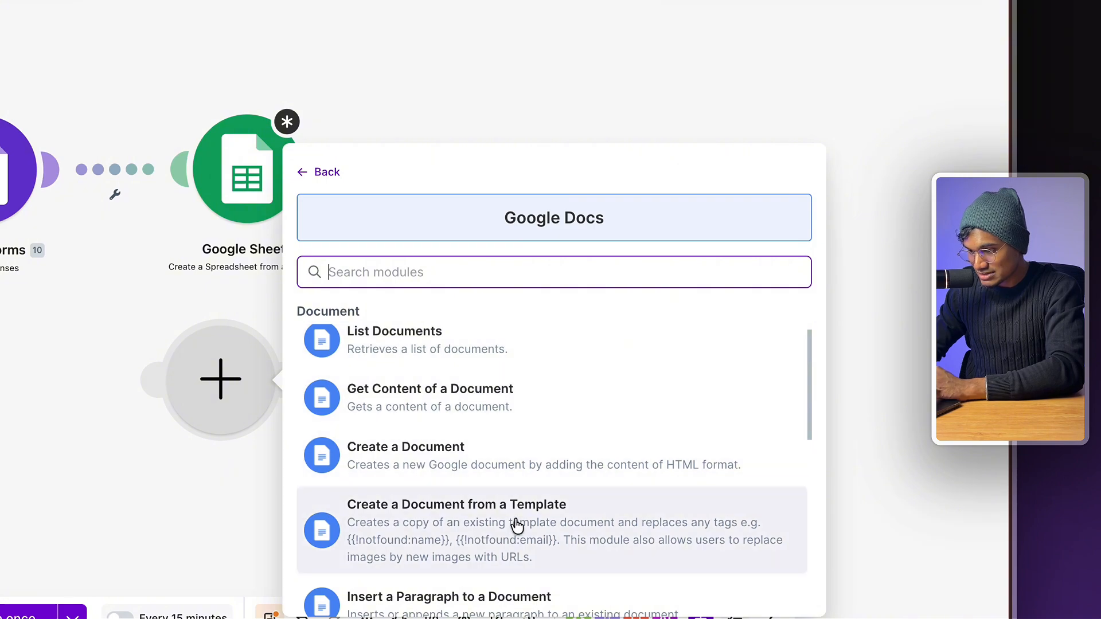
left_click(515, 523)
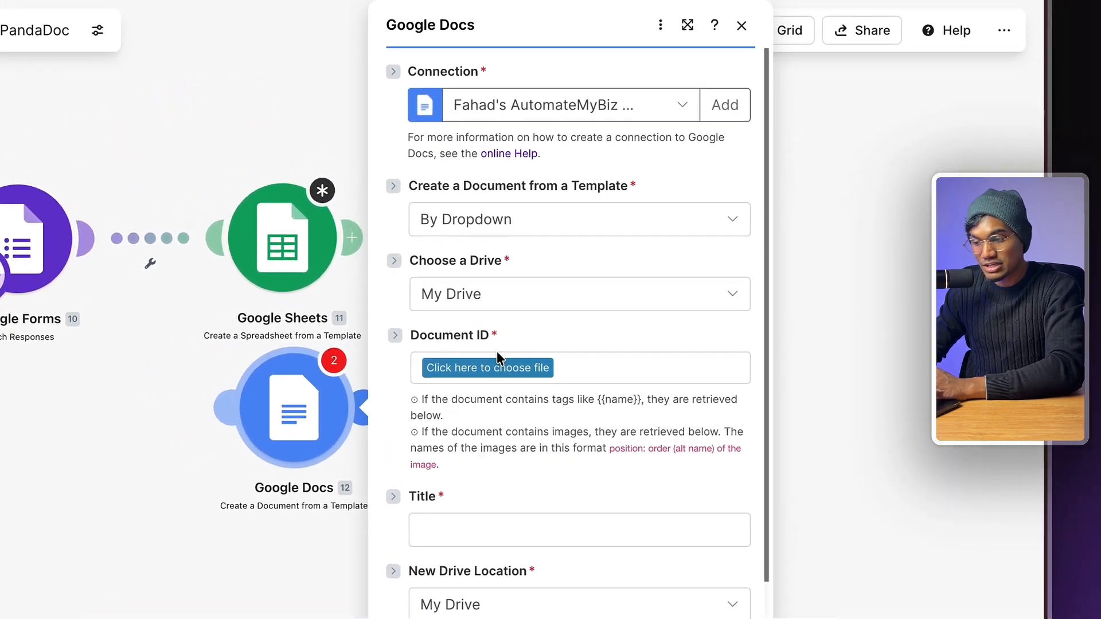
- Set Document ID to Employe Offer Letter Template in Template / Automation Templates / Contract/Agreement Template
left_click(714, 243)
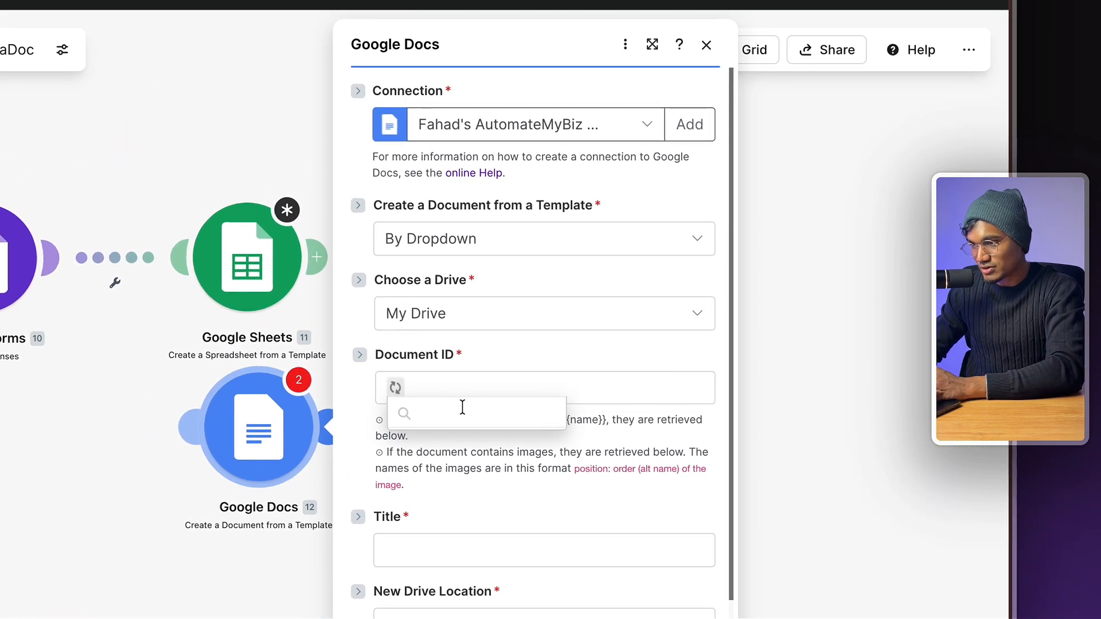
type("temp")
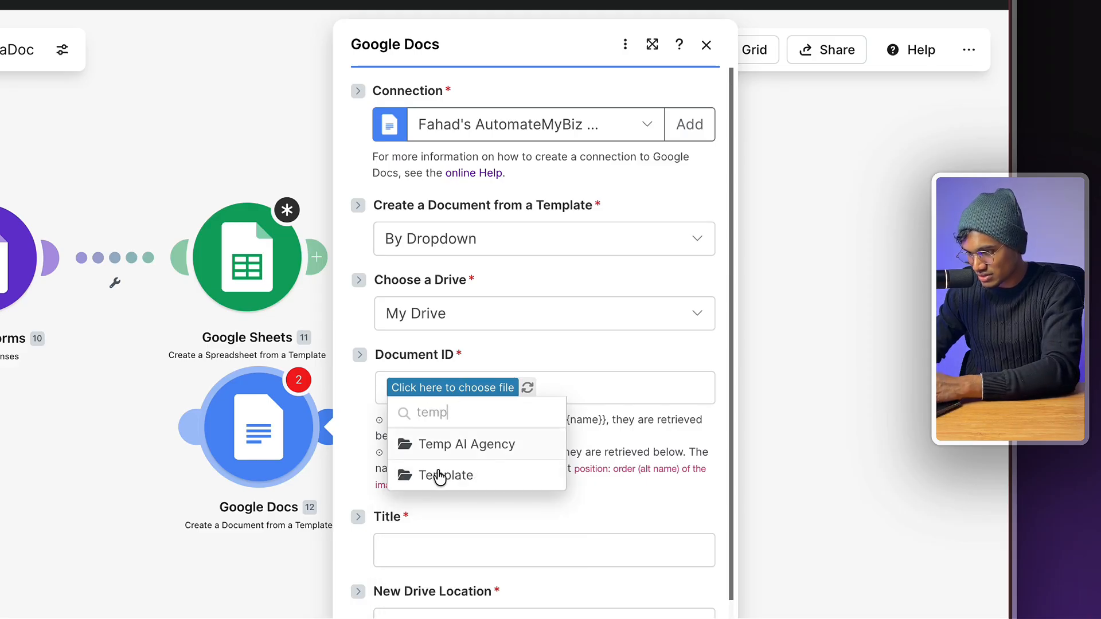
left_click(440, 474)
left_click(493, 390)
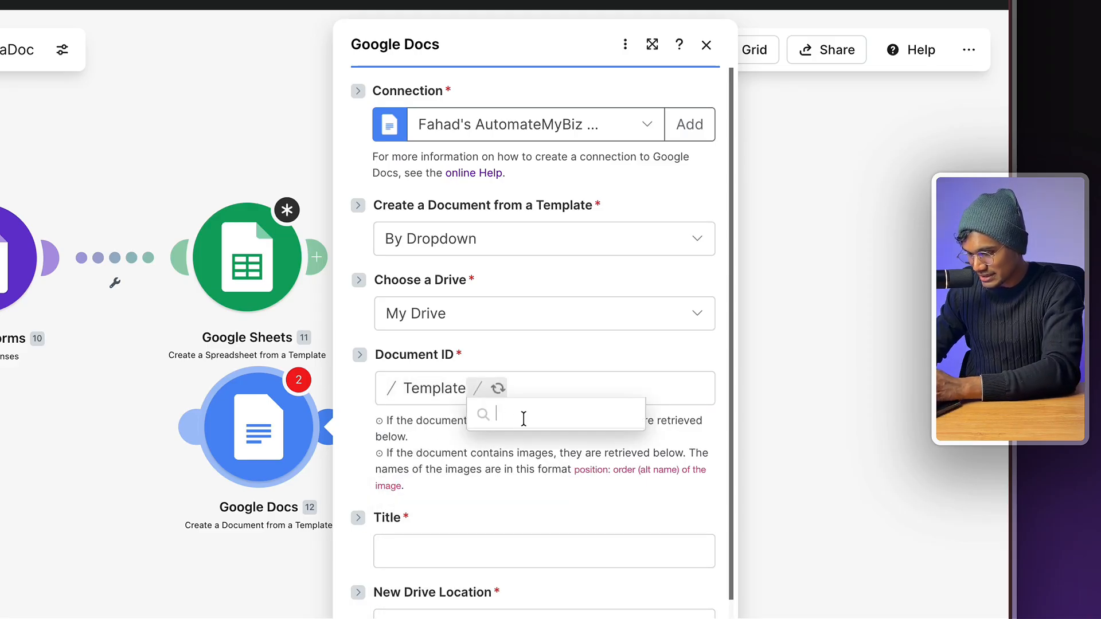
left_click(569, 534)
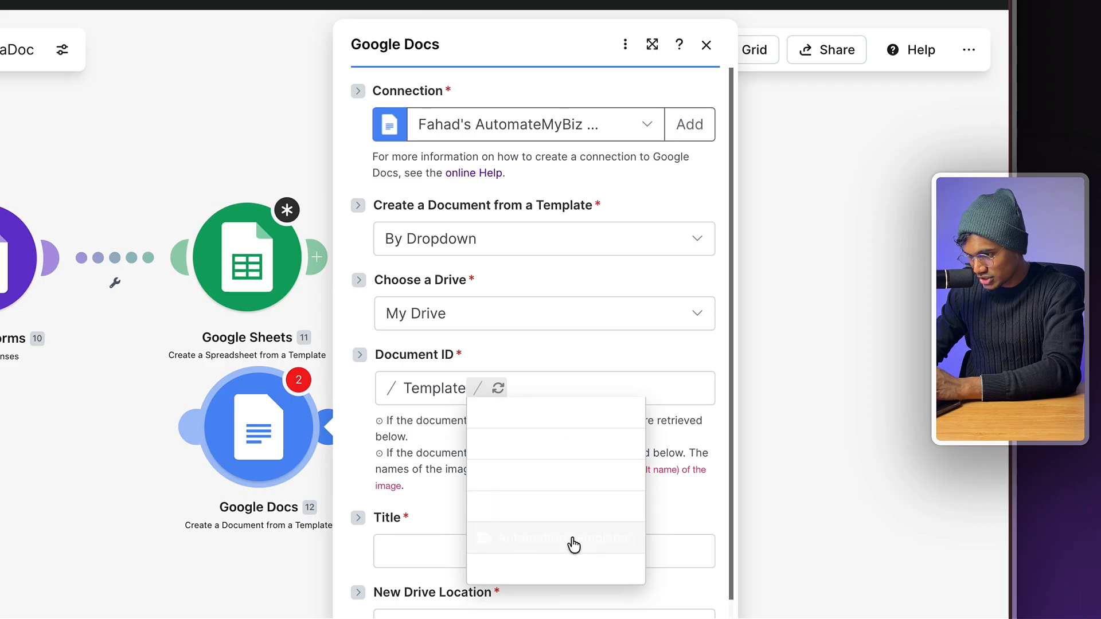
left_click(656, 388)
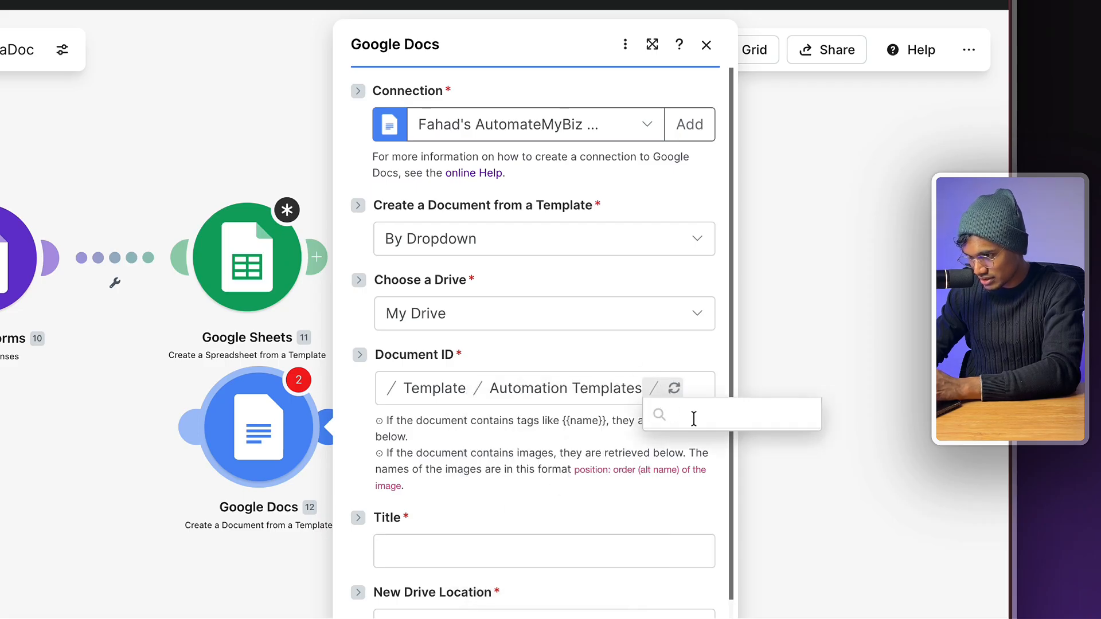
left_click(717, 410)
left_click(648, 409)
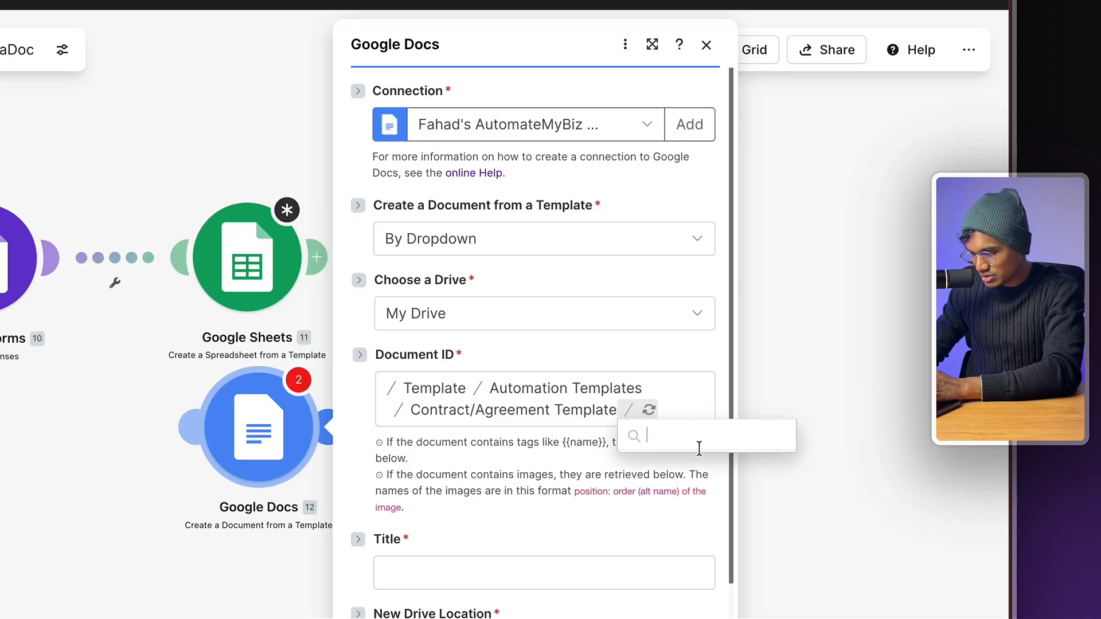
left_click(711, 462)
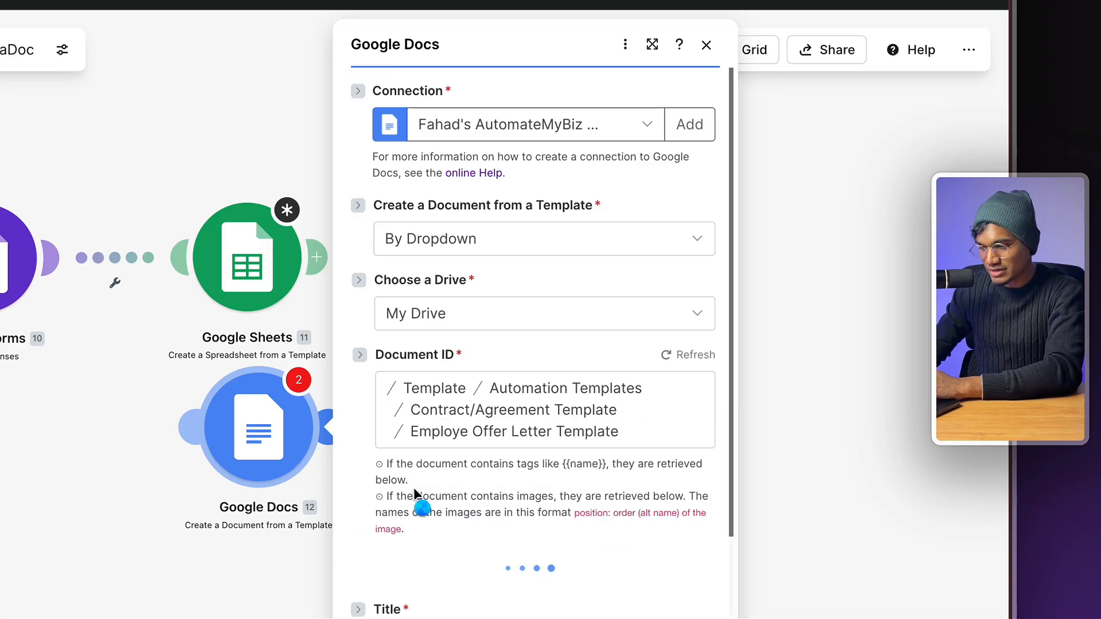
scroll(415, 494, "down", 5)
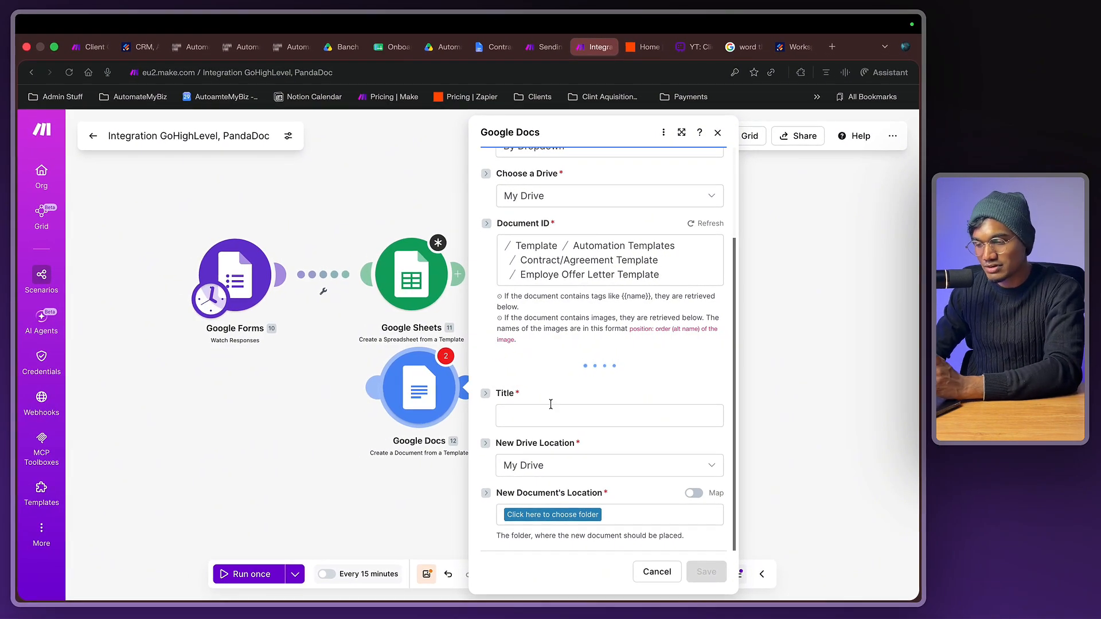
- Compare the Contract Agreement Template document with the module's Values fields such as Employee Address
left_click(493, 47)
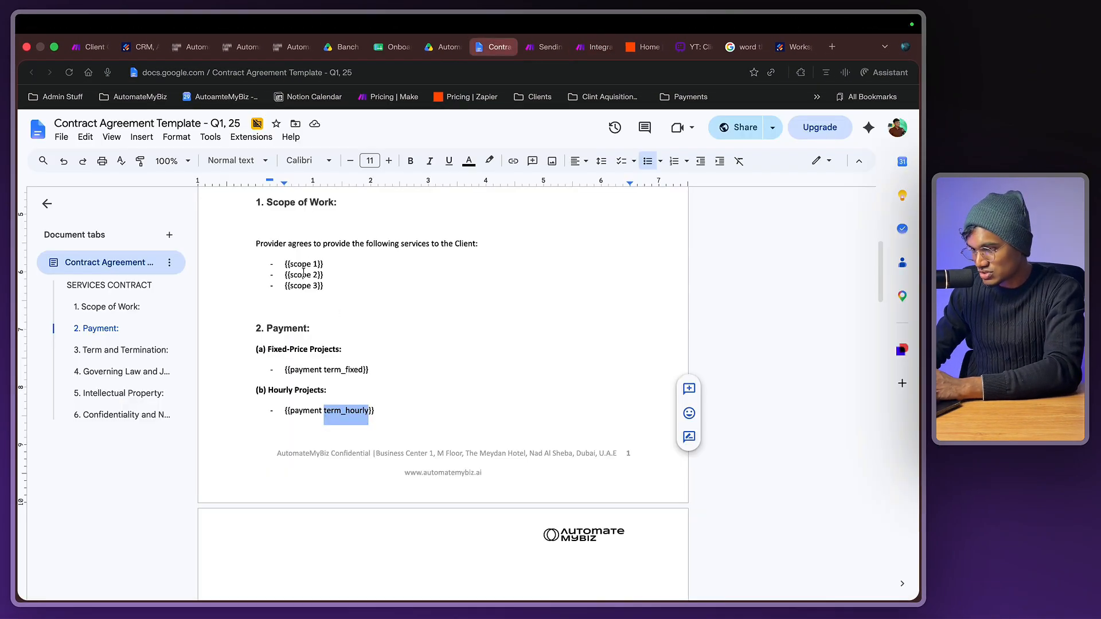
scroll(301, 460, "up", 5)
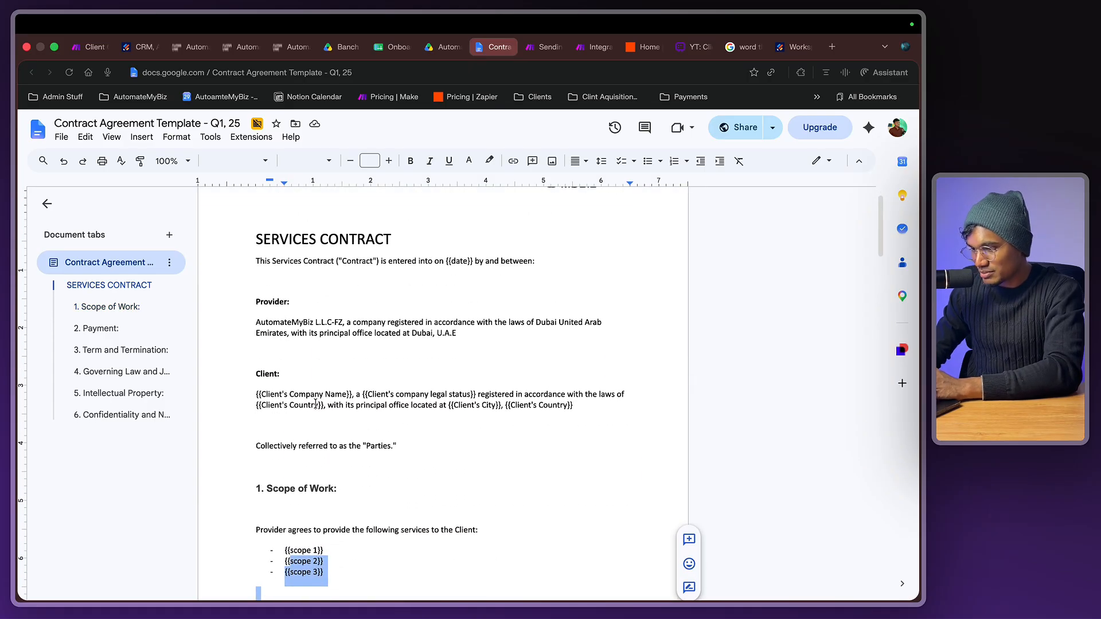
left_click(591, 46)
scroll(577, 388, "down", 5)
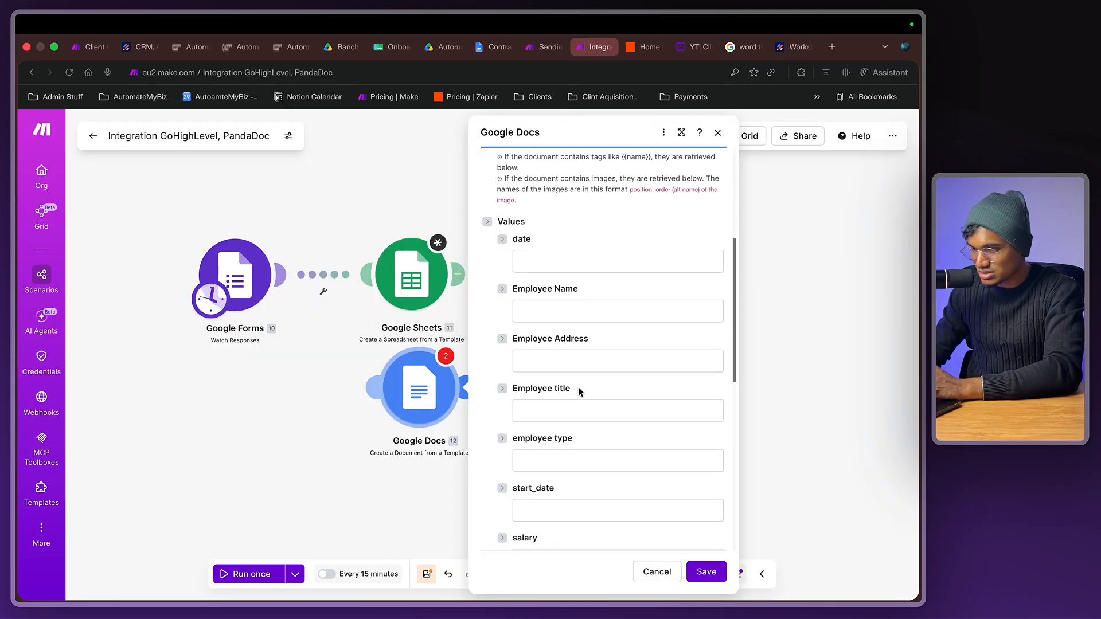
left_click(595, 266)
left_click(595, 368)
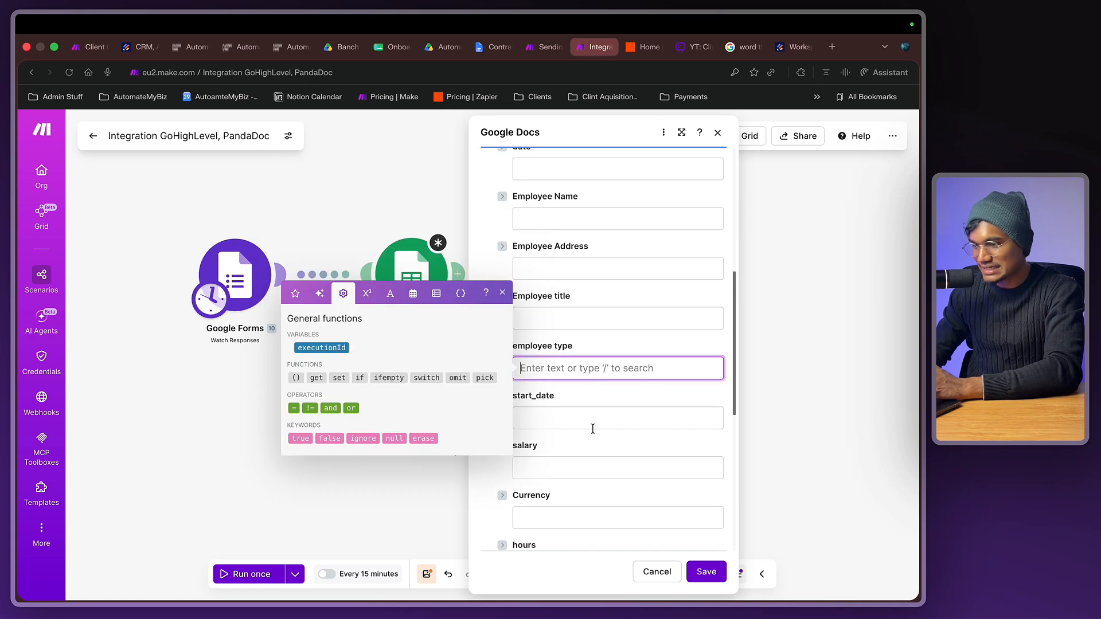
left_click(594, 432)
scroll(597, 417, "up", 1)
scroll(596, 417, "down", 1)
scroll(594, 399, "down", 1)
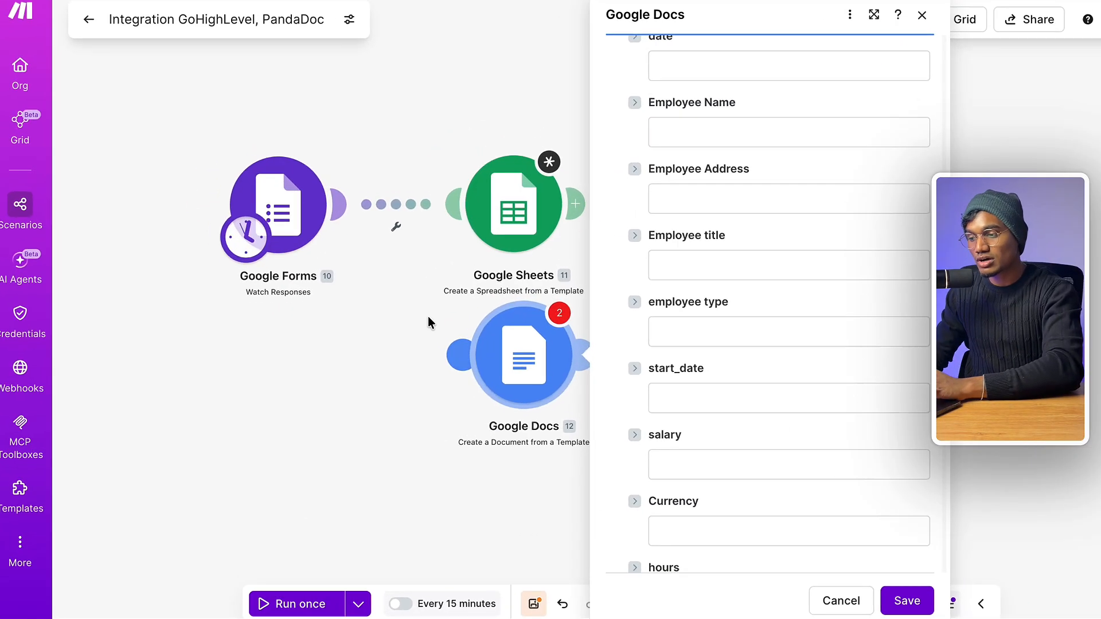
- Close the Google Docs module settings and return to the Whimsical onboarding flowchart
left_click(339, 354)
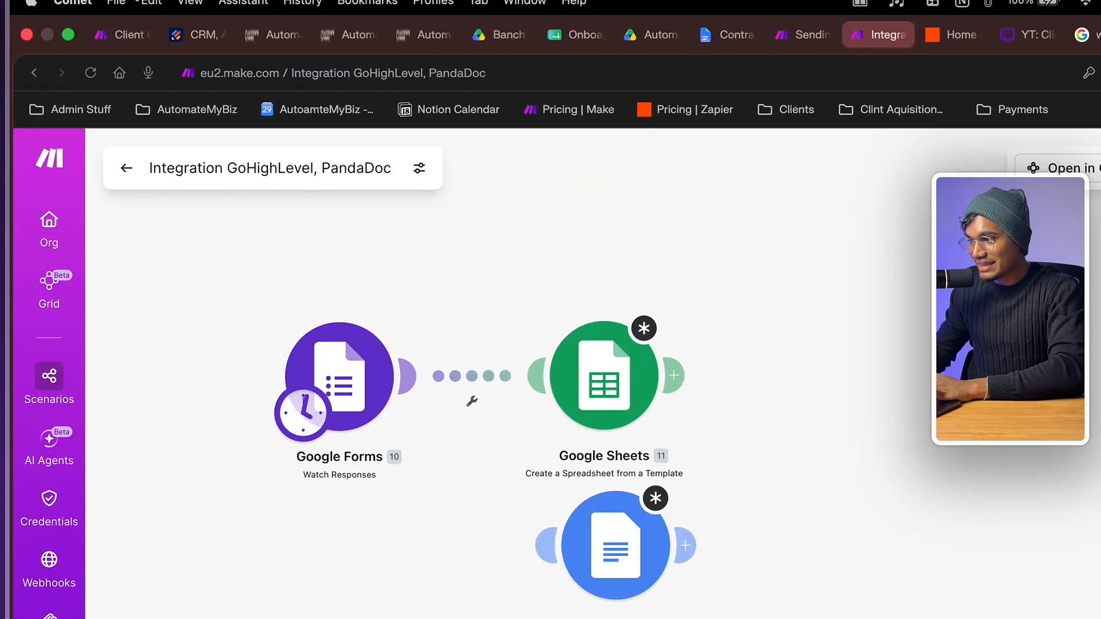
left_click(581, 63)
scroll(510, 473, "right", 5)
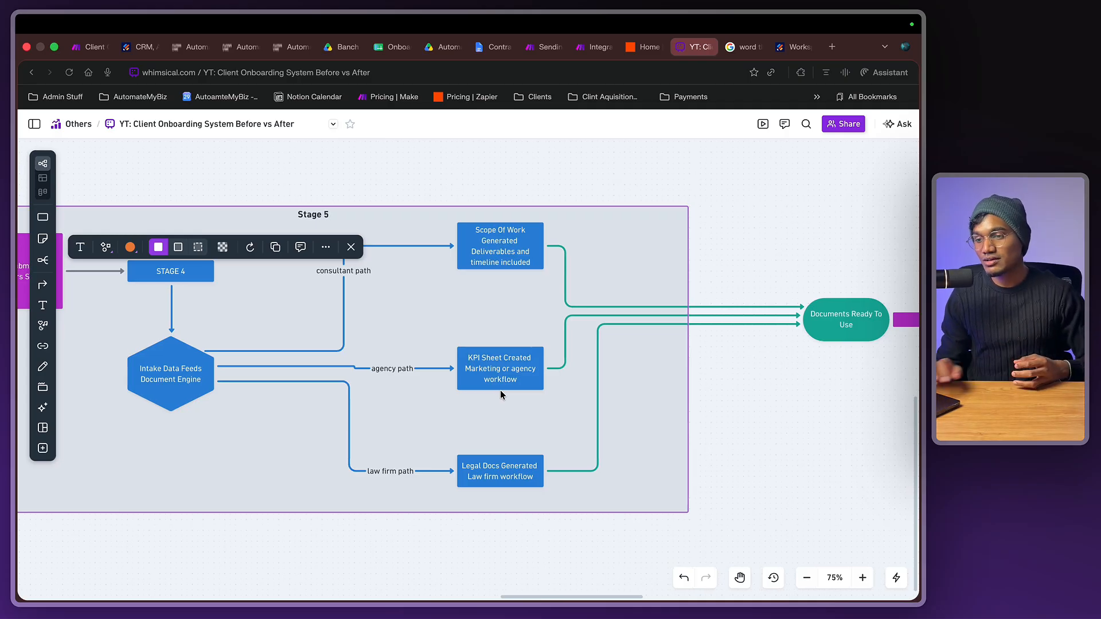
- Pan across Stage 5 of the Whimsical board, then view the CRM's Sales Pipeline Opportunities board
scroll(500, 390, "right", 5)
scroll(501, 393, "left", 3)
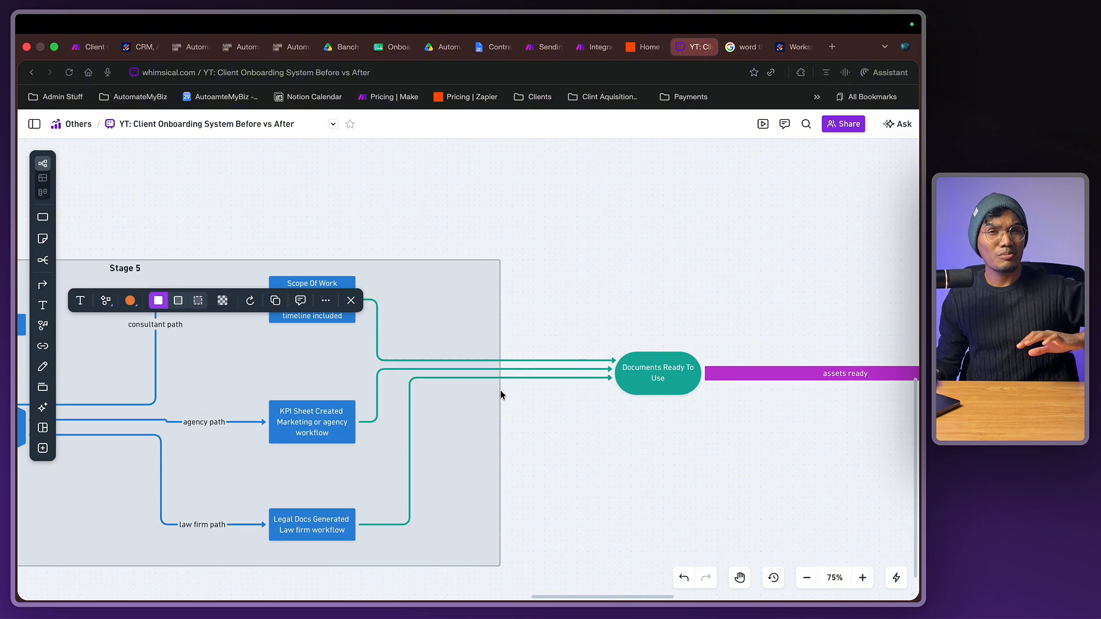
scroll(499, 395, "right", 2)
scroll(499, 394, "right", 2)
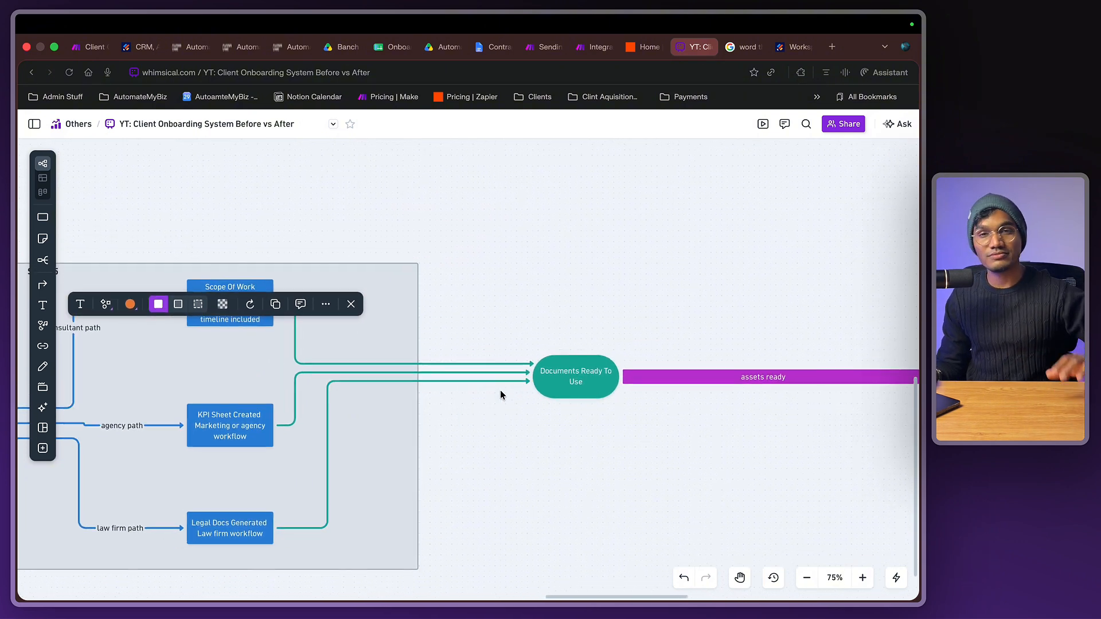
scroll(501, 393, "right", 3)
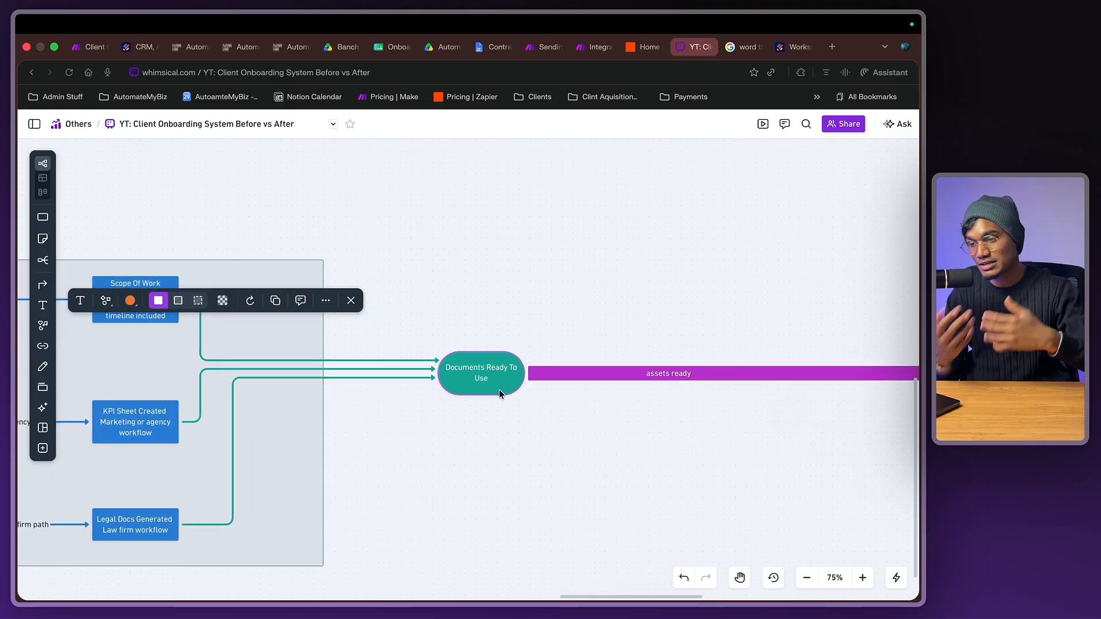
scroll(498, 393, "right", 15)
scroll(368, 425, "down", 4)
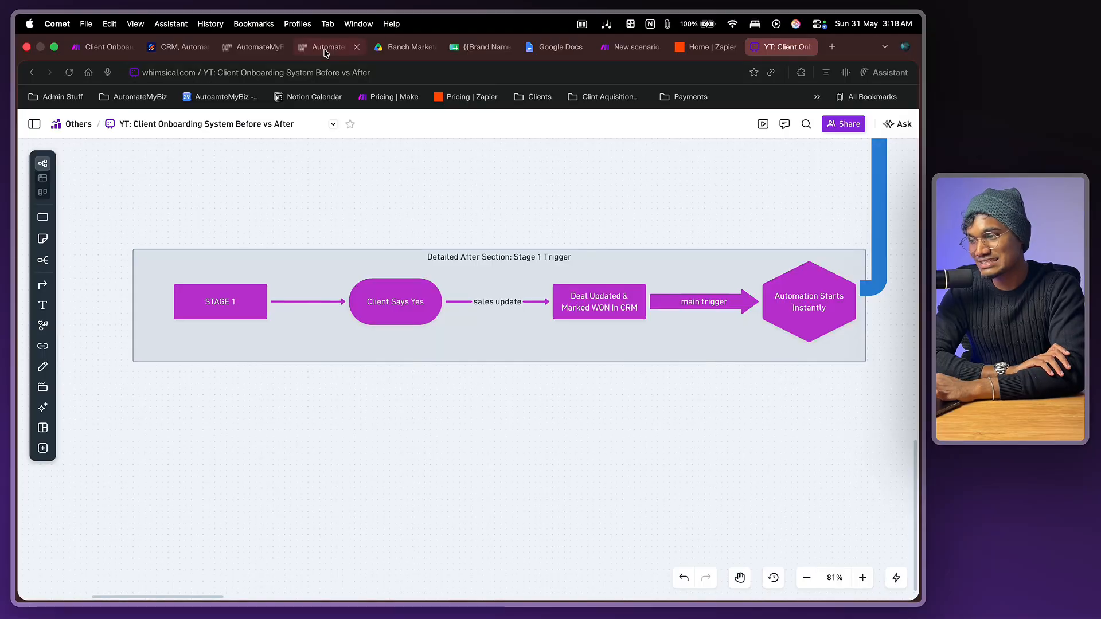
left_click(324, 51)
left_click(45, 403)
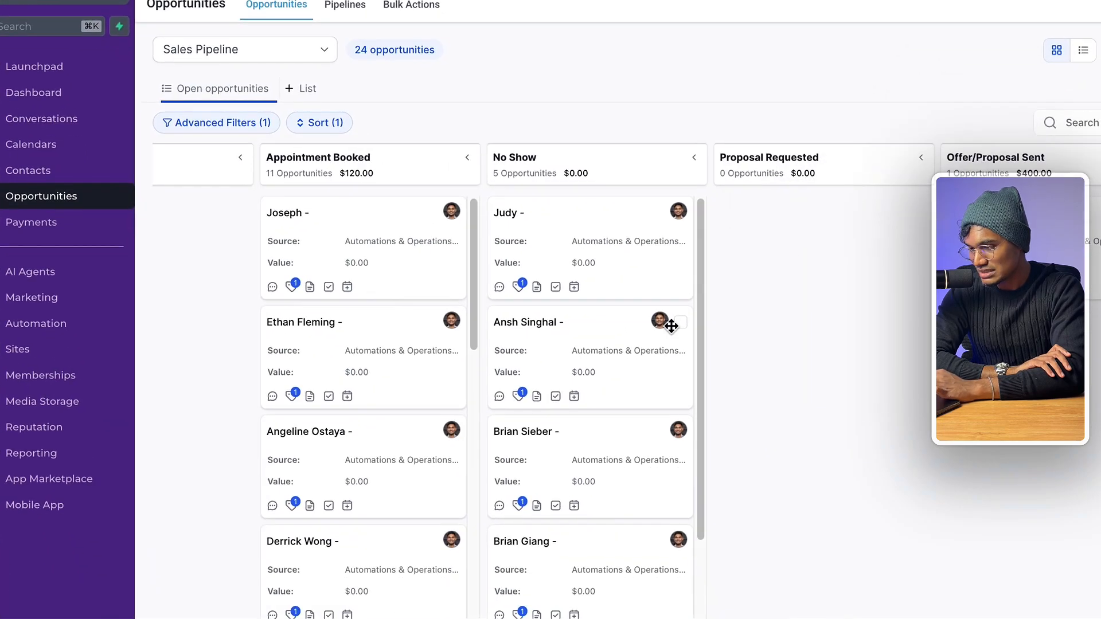
- Bring up the scenario where GoHighLevel Watch Contact Updated feeds PandaDoc Create a Document
scroll(671, 325, "right", 10)
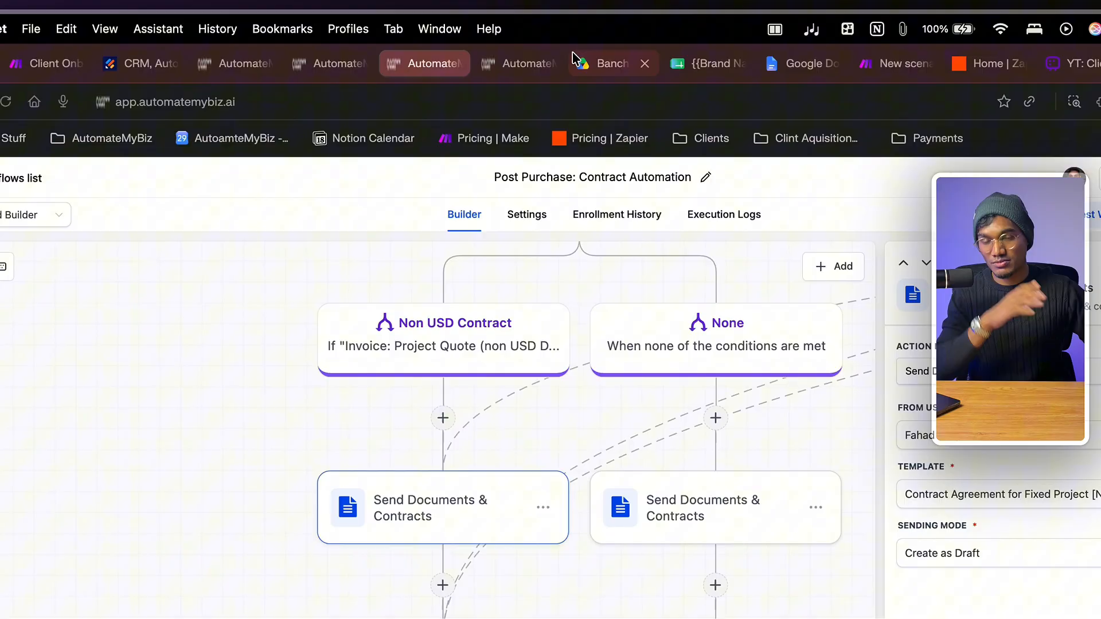
left_click(500, 68)
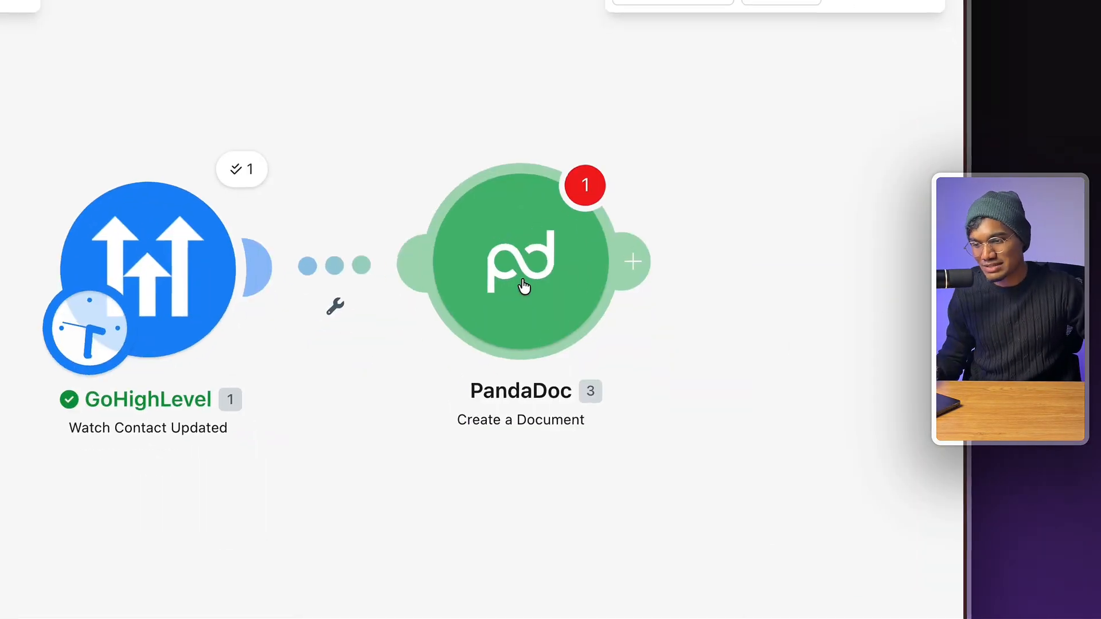
- Check the PandaDoc module settings and the Contract Offer Letter scenario, then switch to Mail's onboarding draft
left_click(642, 375)
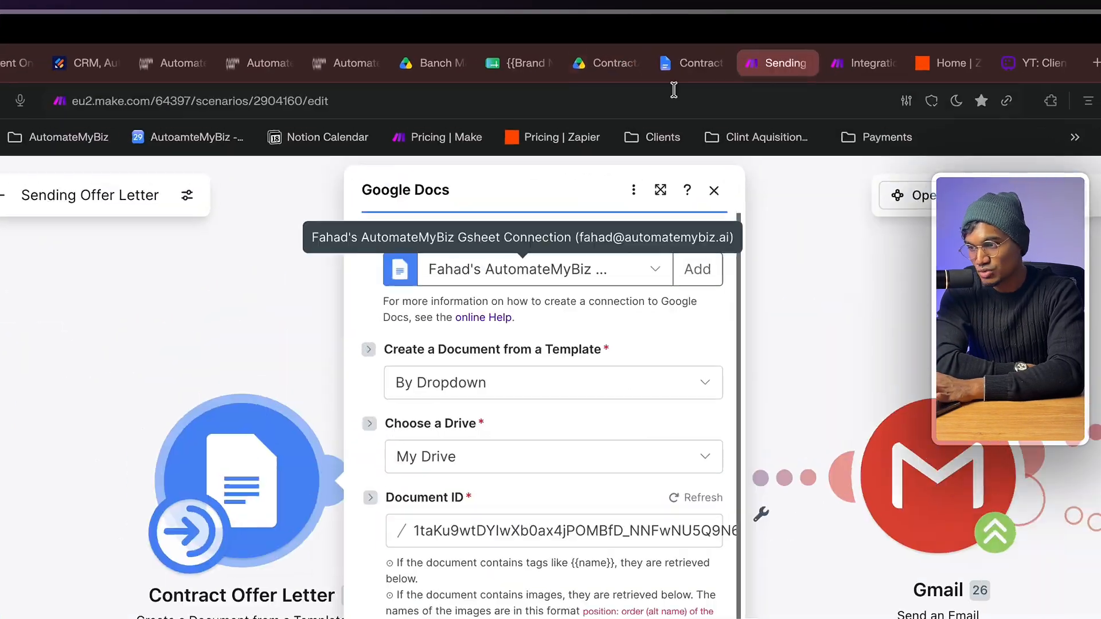
left_click(670, 49)
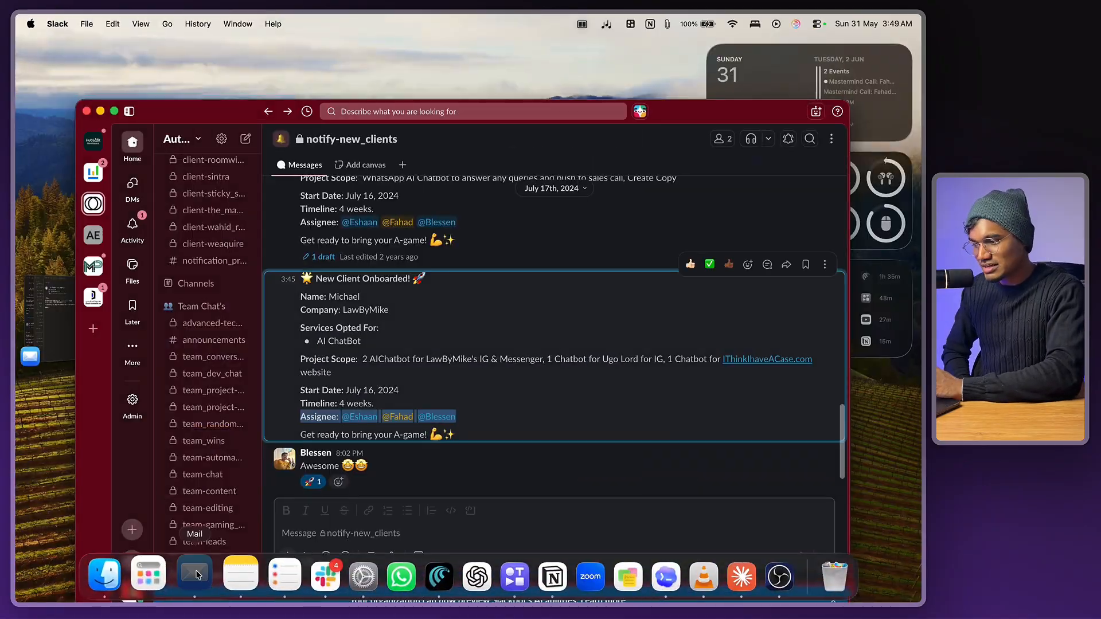
left_click(196, 575)
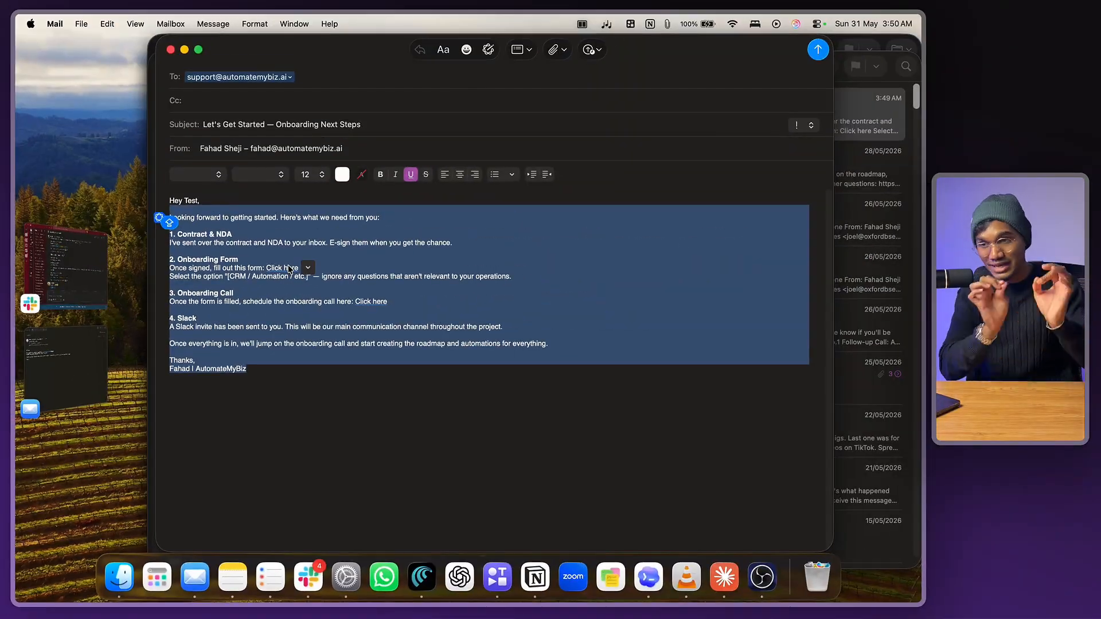
left_click(222, 307)
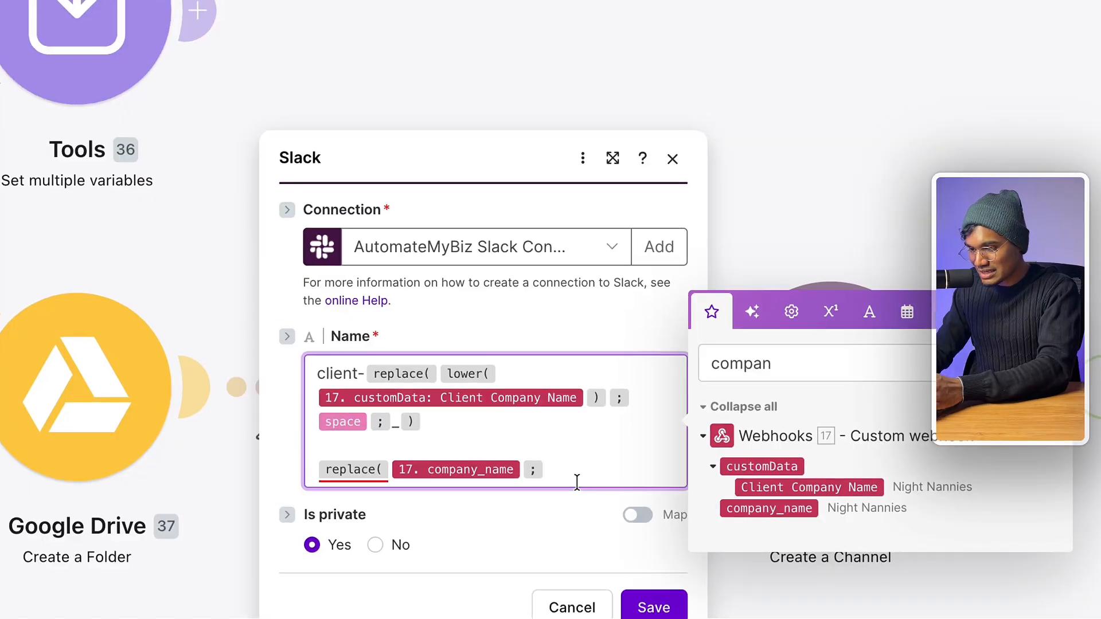
left_click(934, 313)
left_click(668, 276)
left_click(538, 490)
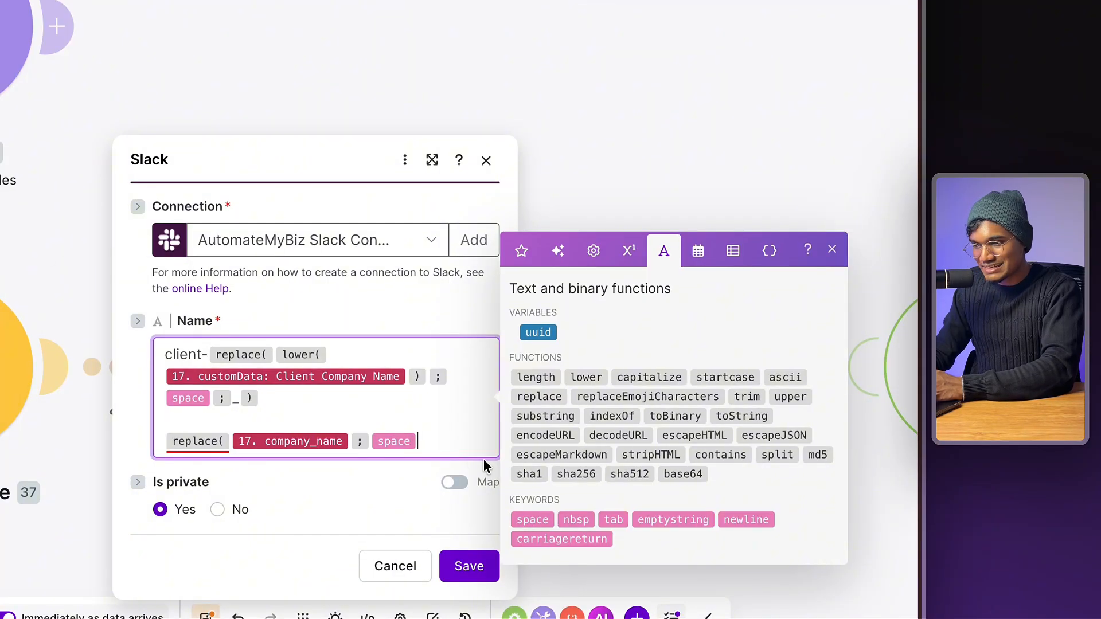
type("; -")
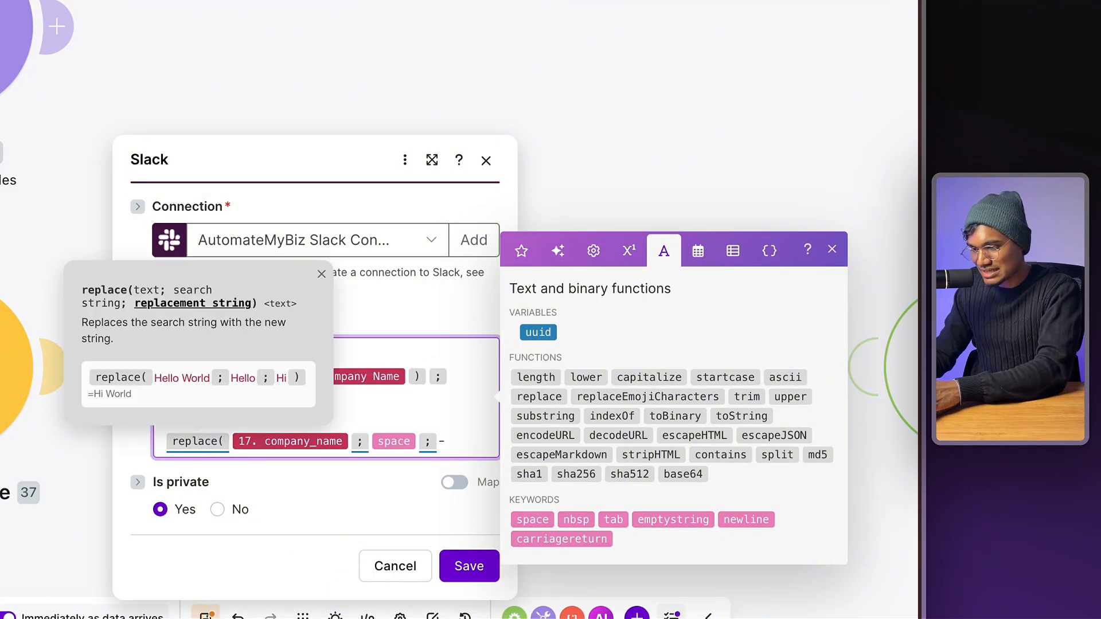